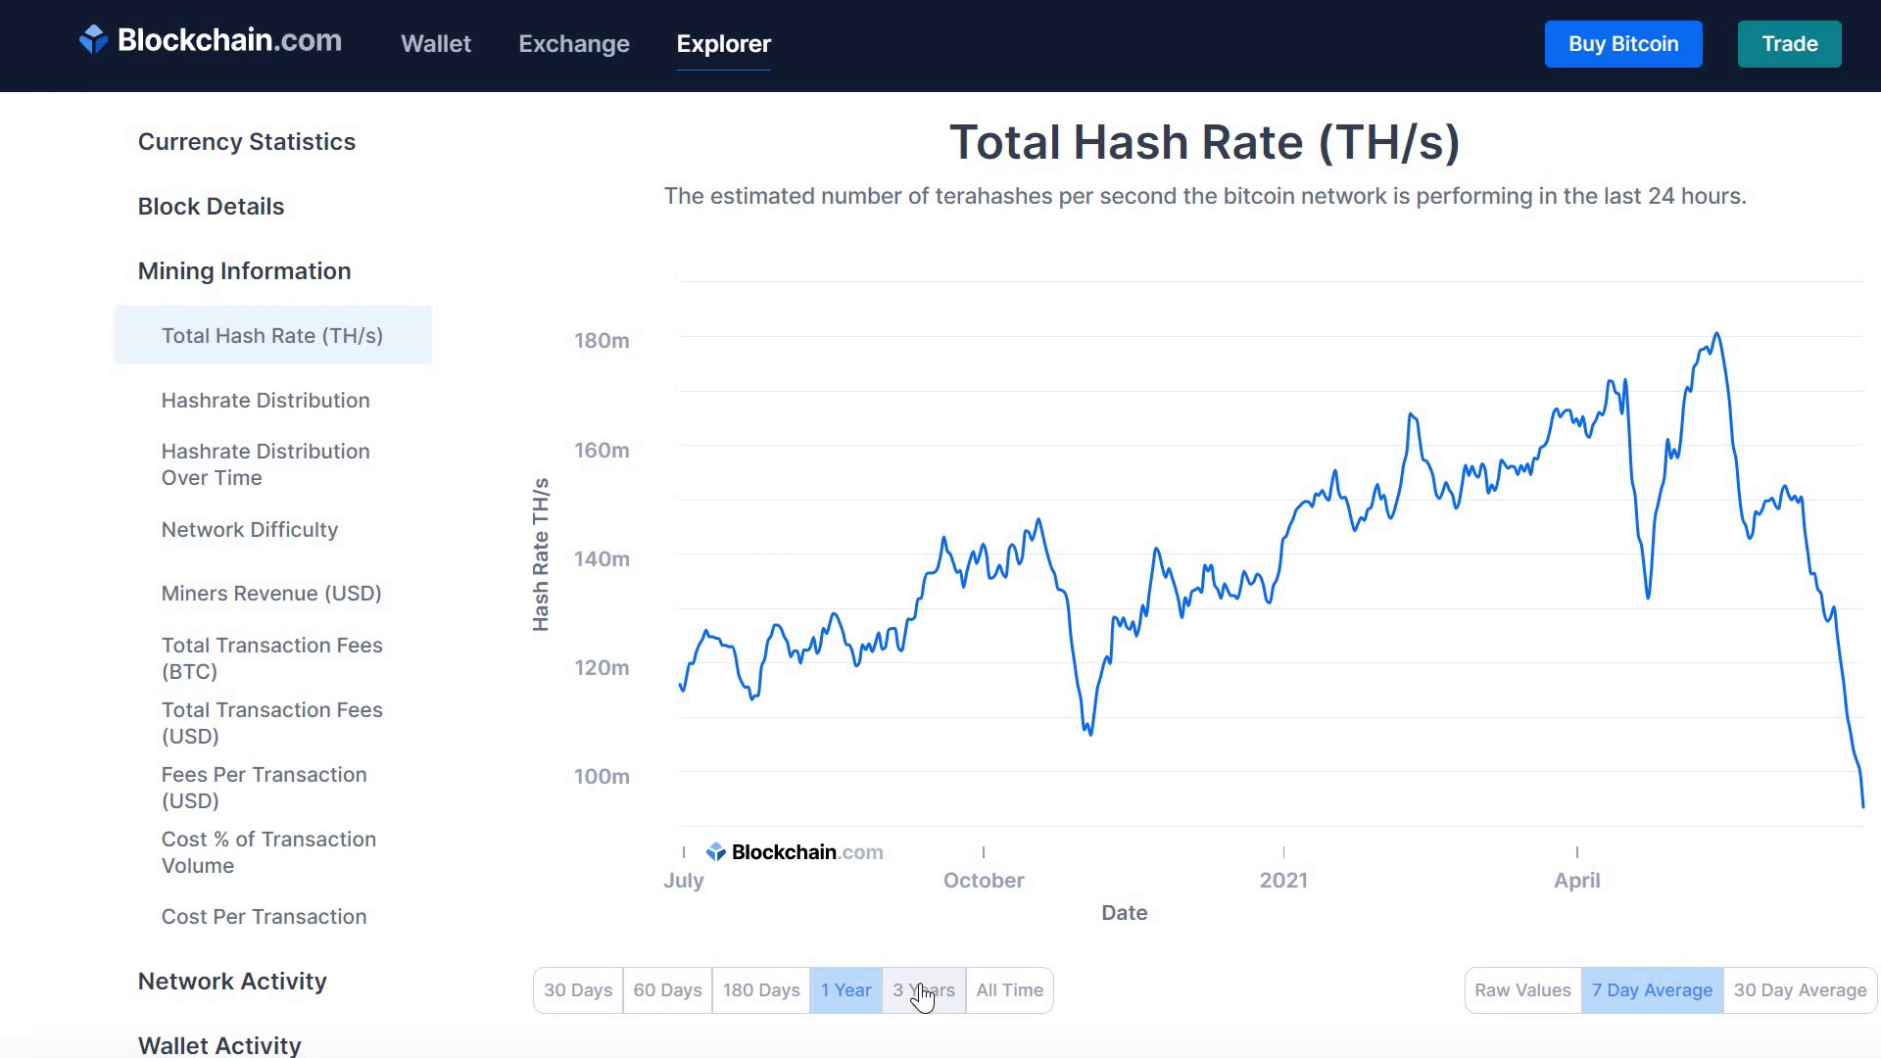
Compare the Total Hash Rate chart over the 3-year, 180-day and 1-year ranges, returning to the 3-year range at the end
{"action": "left_click", "coordinate": [922, 992]}
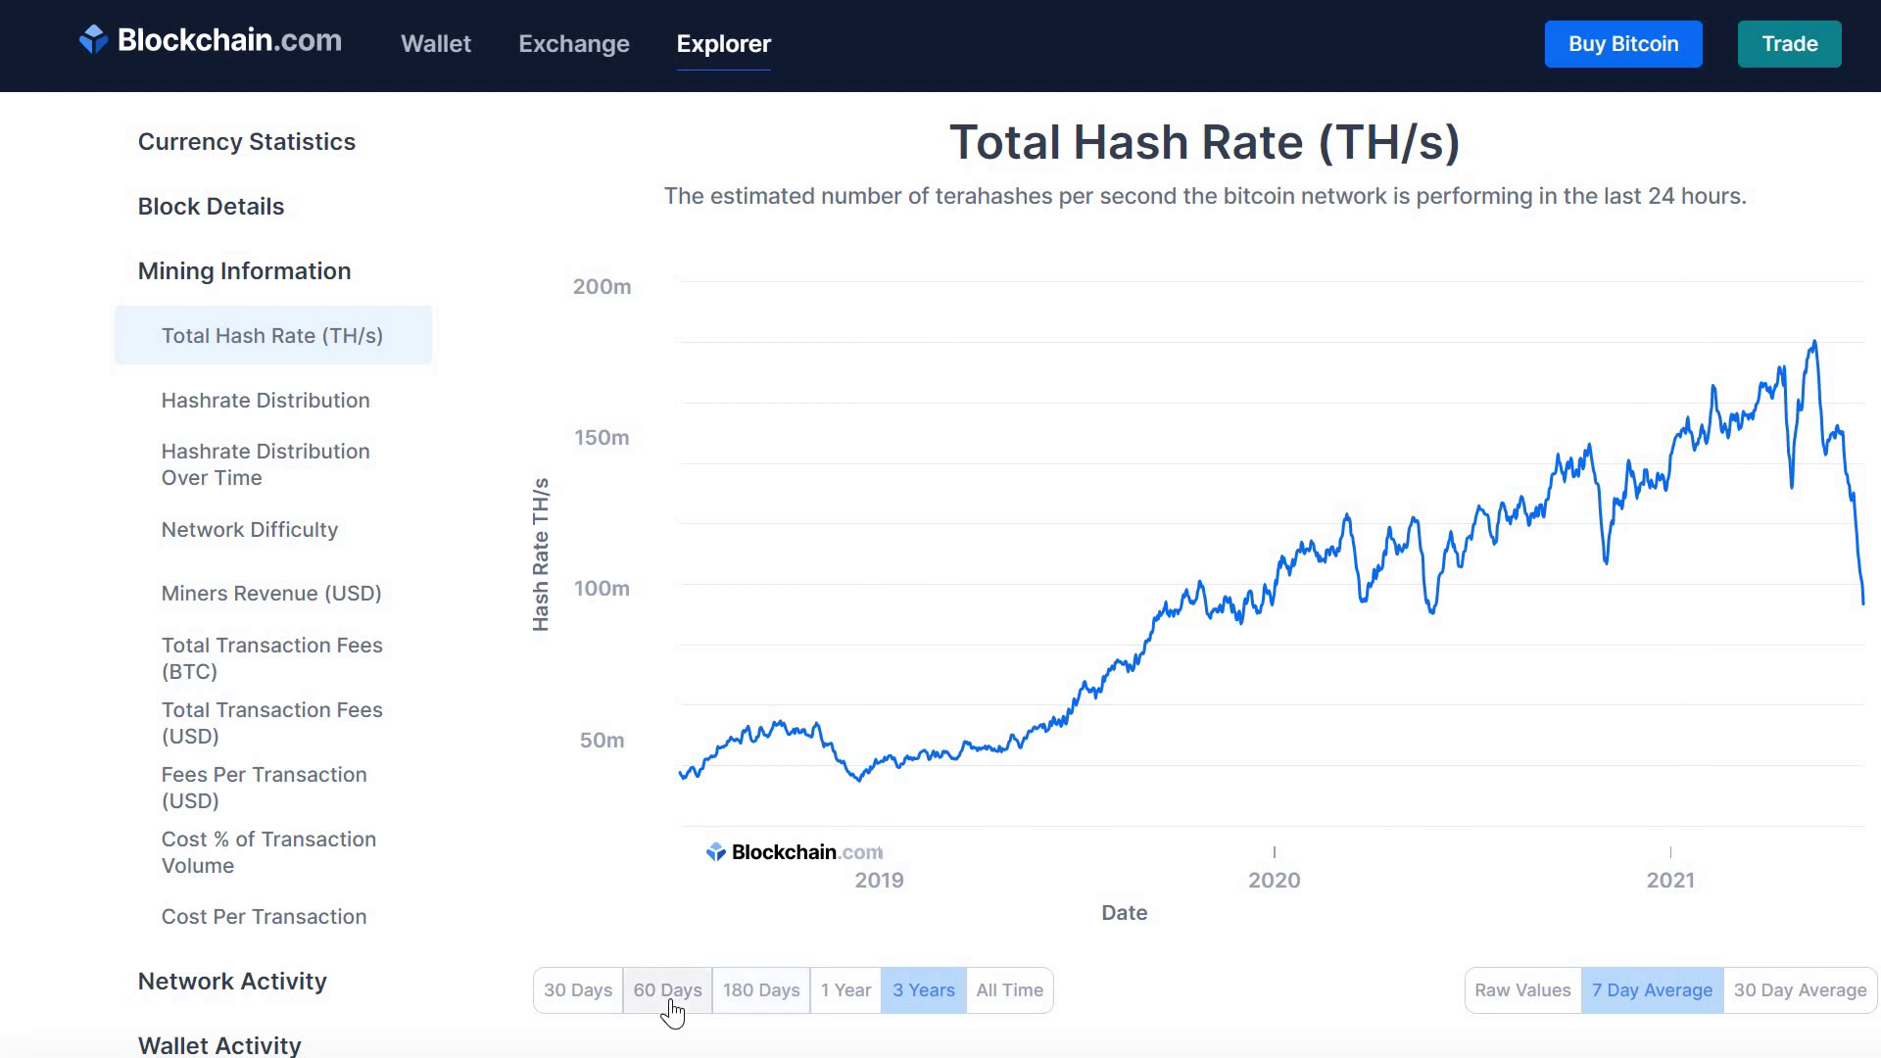
{"action": "left_click", "coordinate": [708, 993]}
{"action": "left_click", "coordinate": [761, 992]}
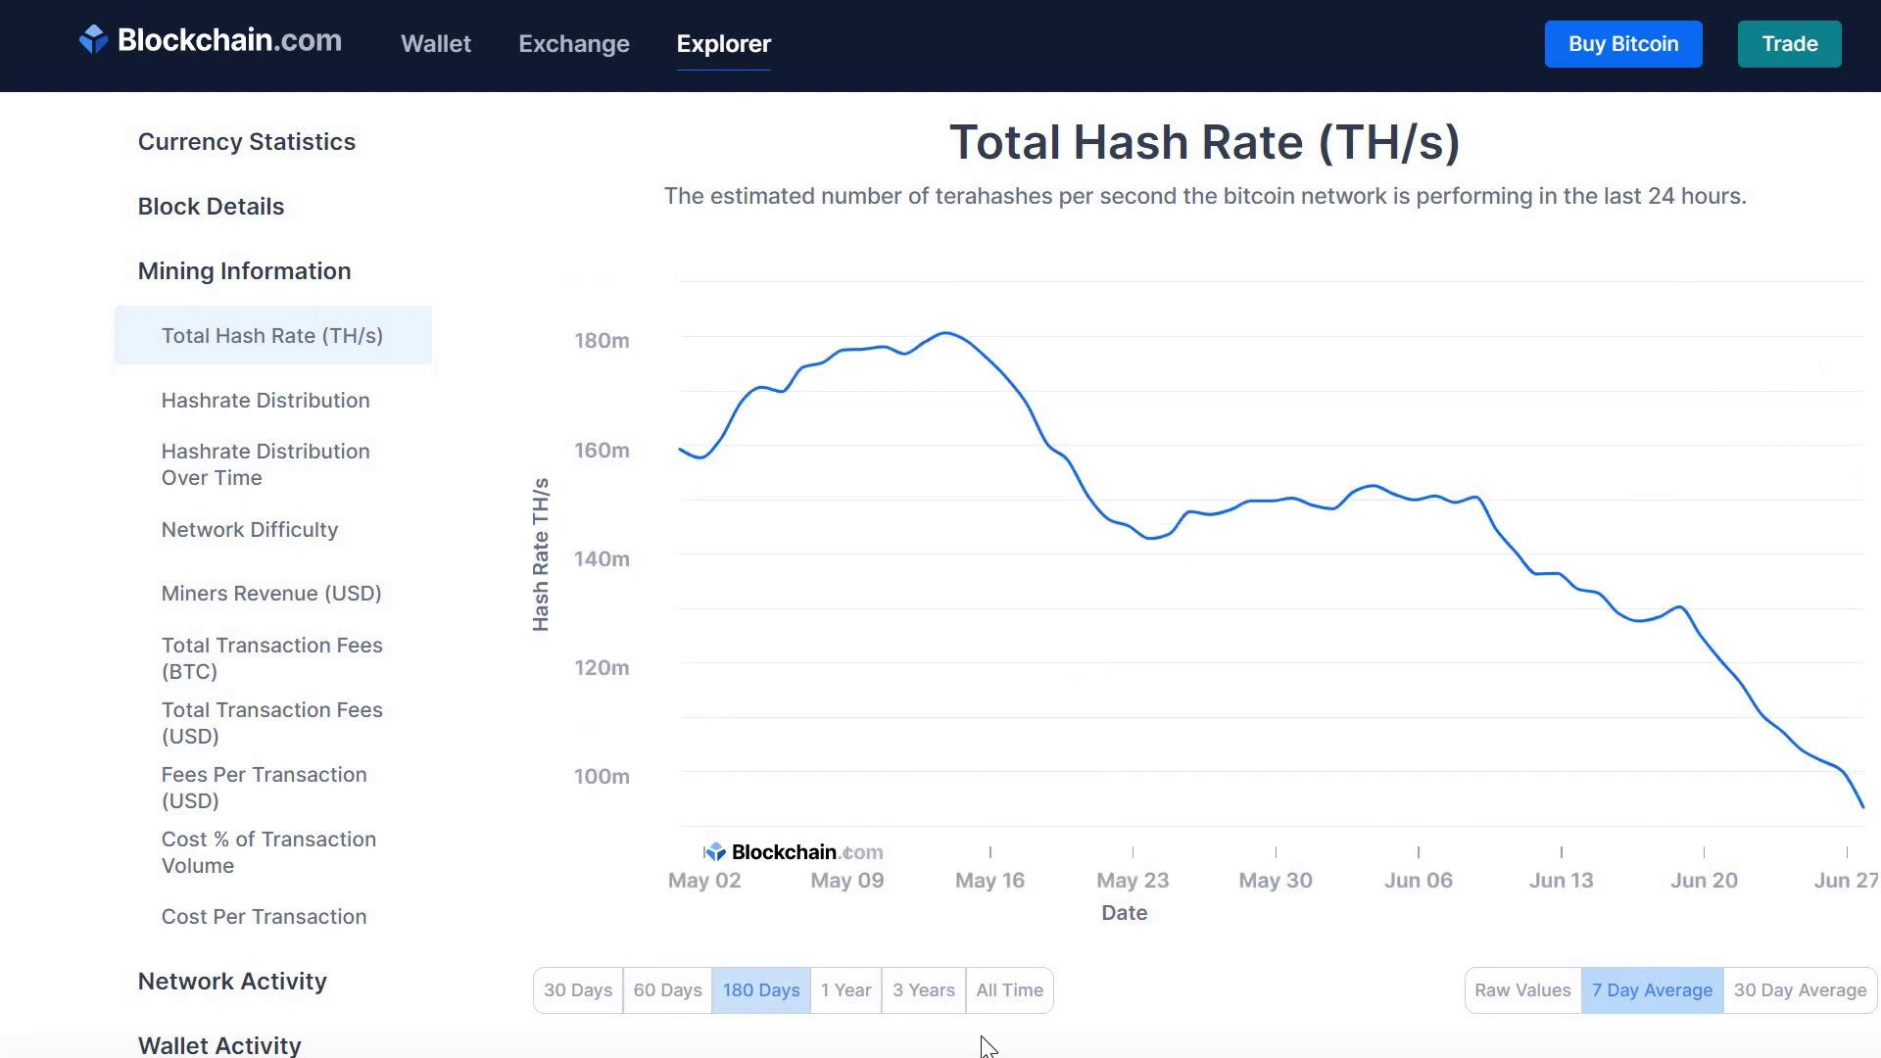
{"action": "left_click", "coordinate": [848, 1004]}
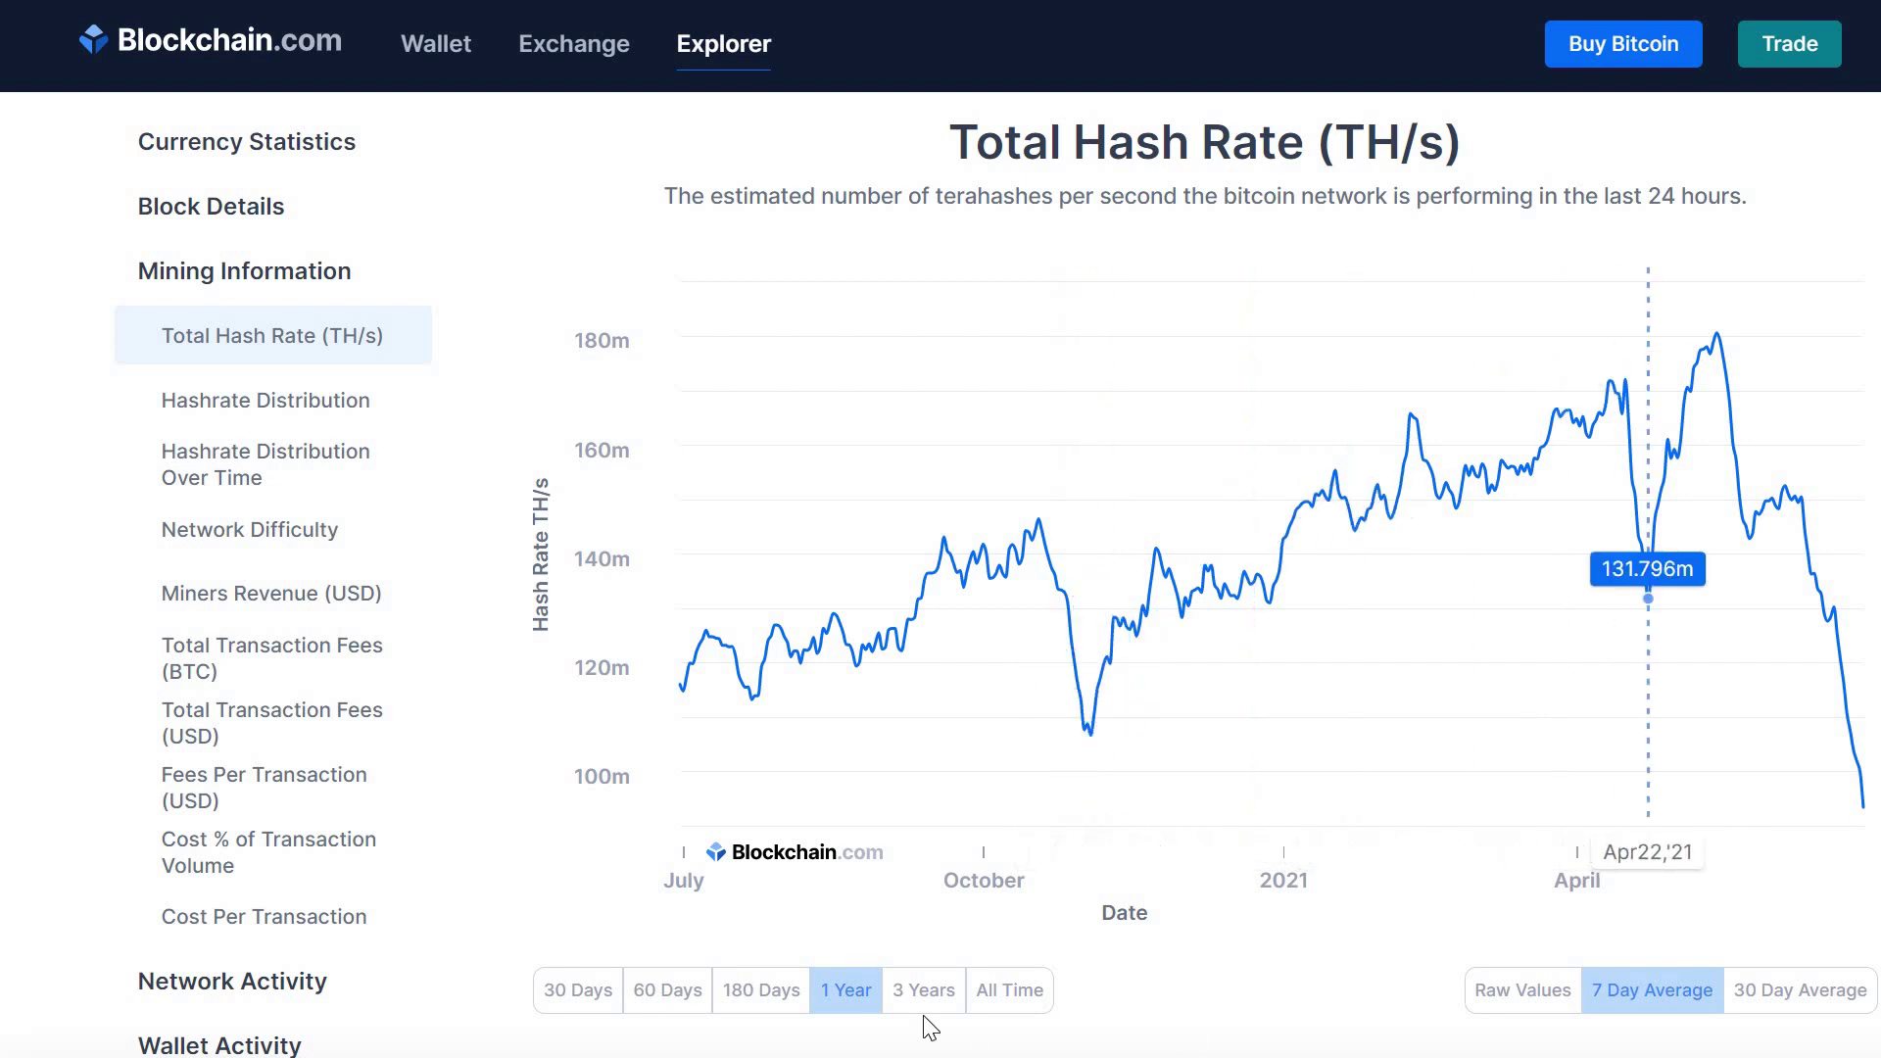
{"action": "left_click", "coordinate": [965, 994]}
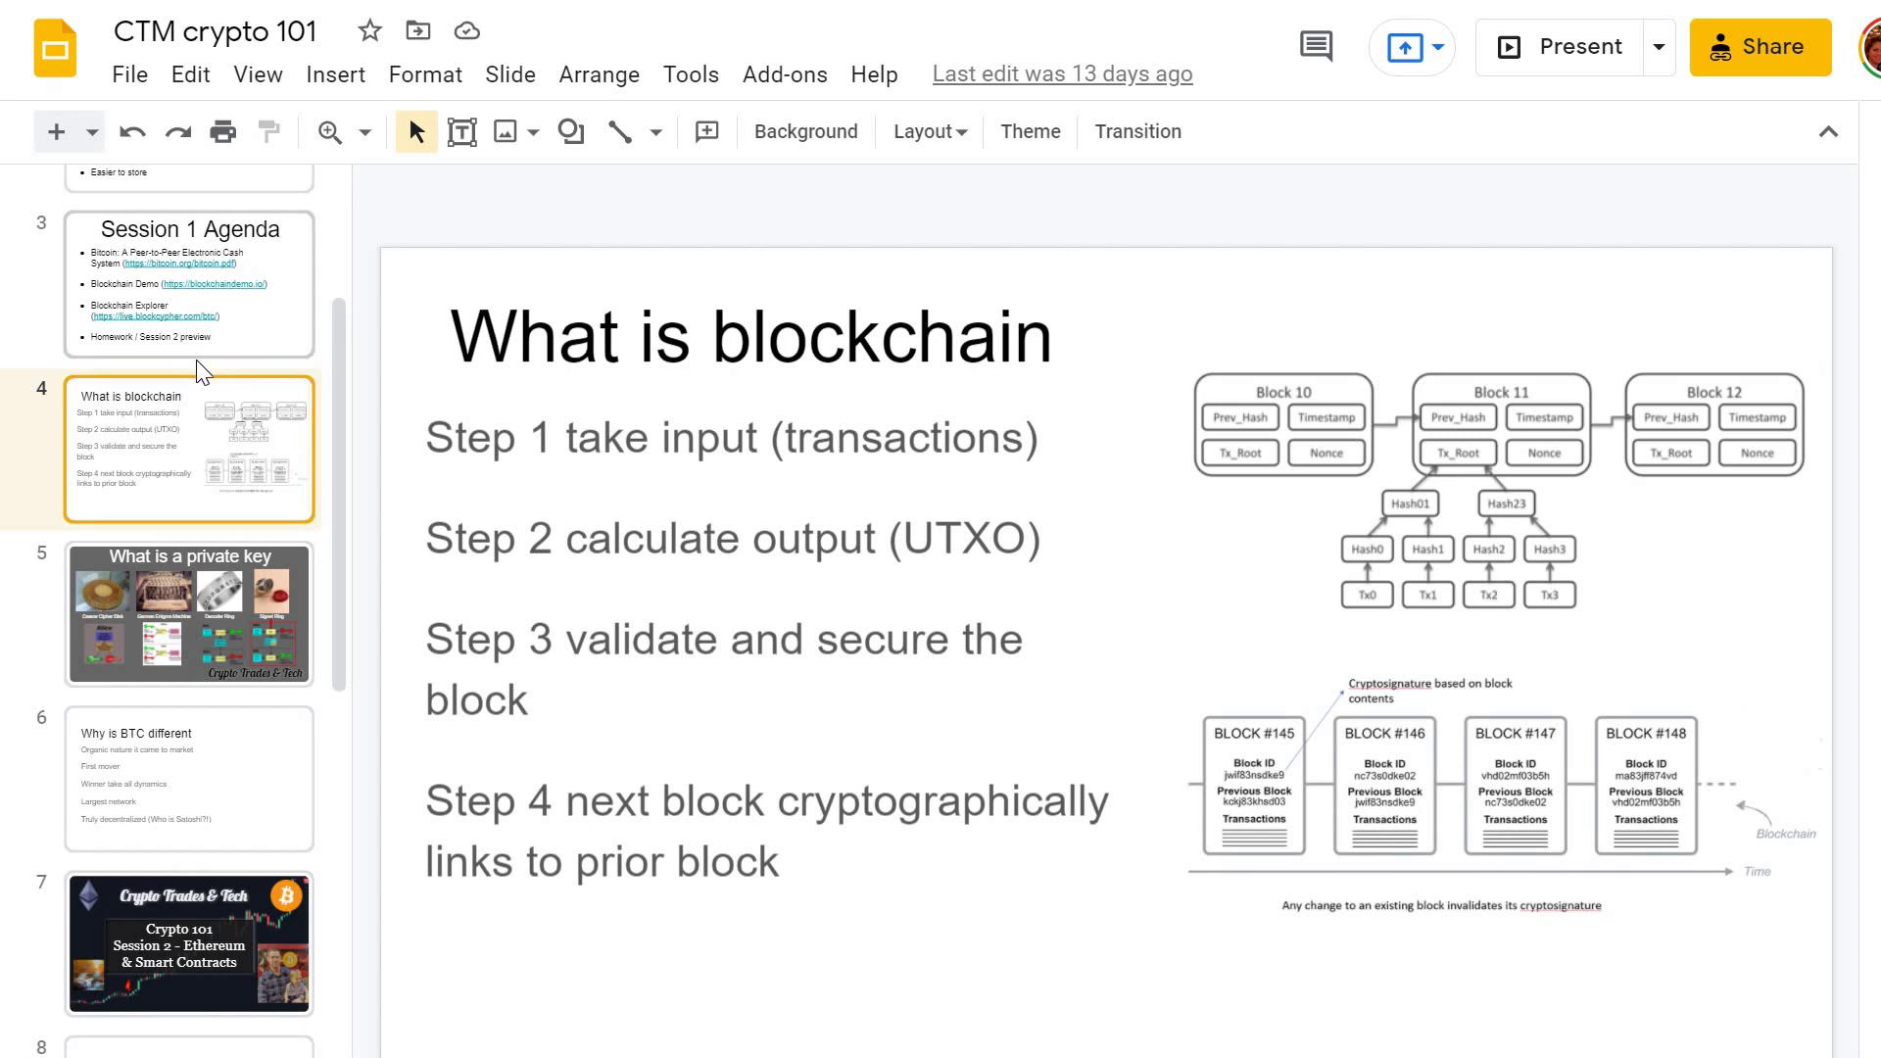
{"action": "scroll", "coordinate": [169, 384], "scroll_direction": "up", "scroll_amount": 2}
{"action": "scroll", "coordinate": [168, 384], "scroll_direction": "up", "scroll_amount": 1}
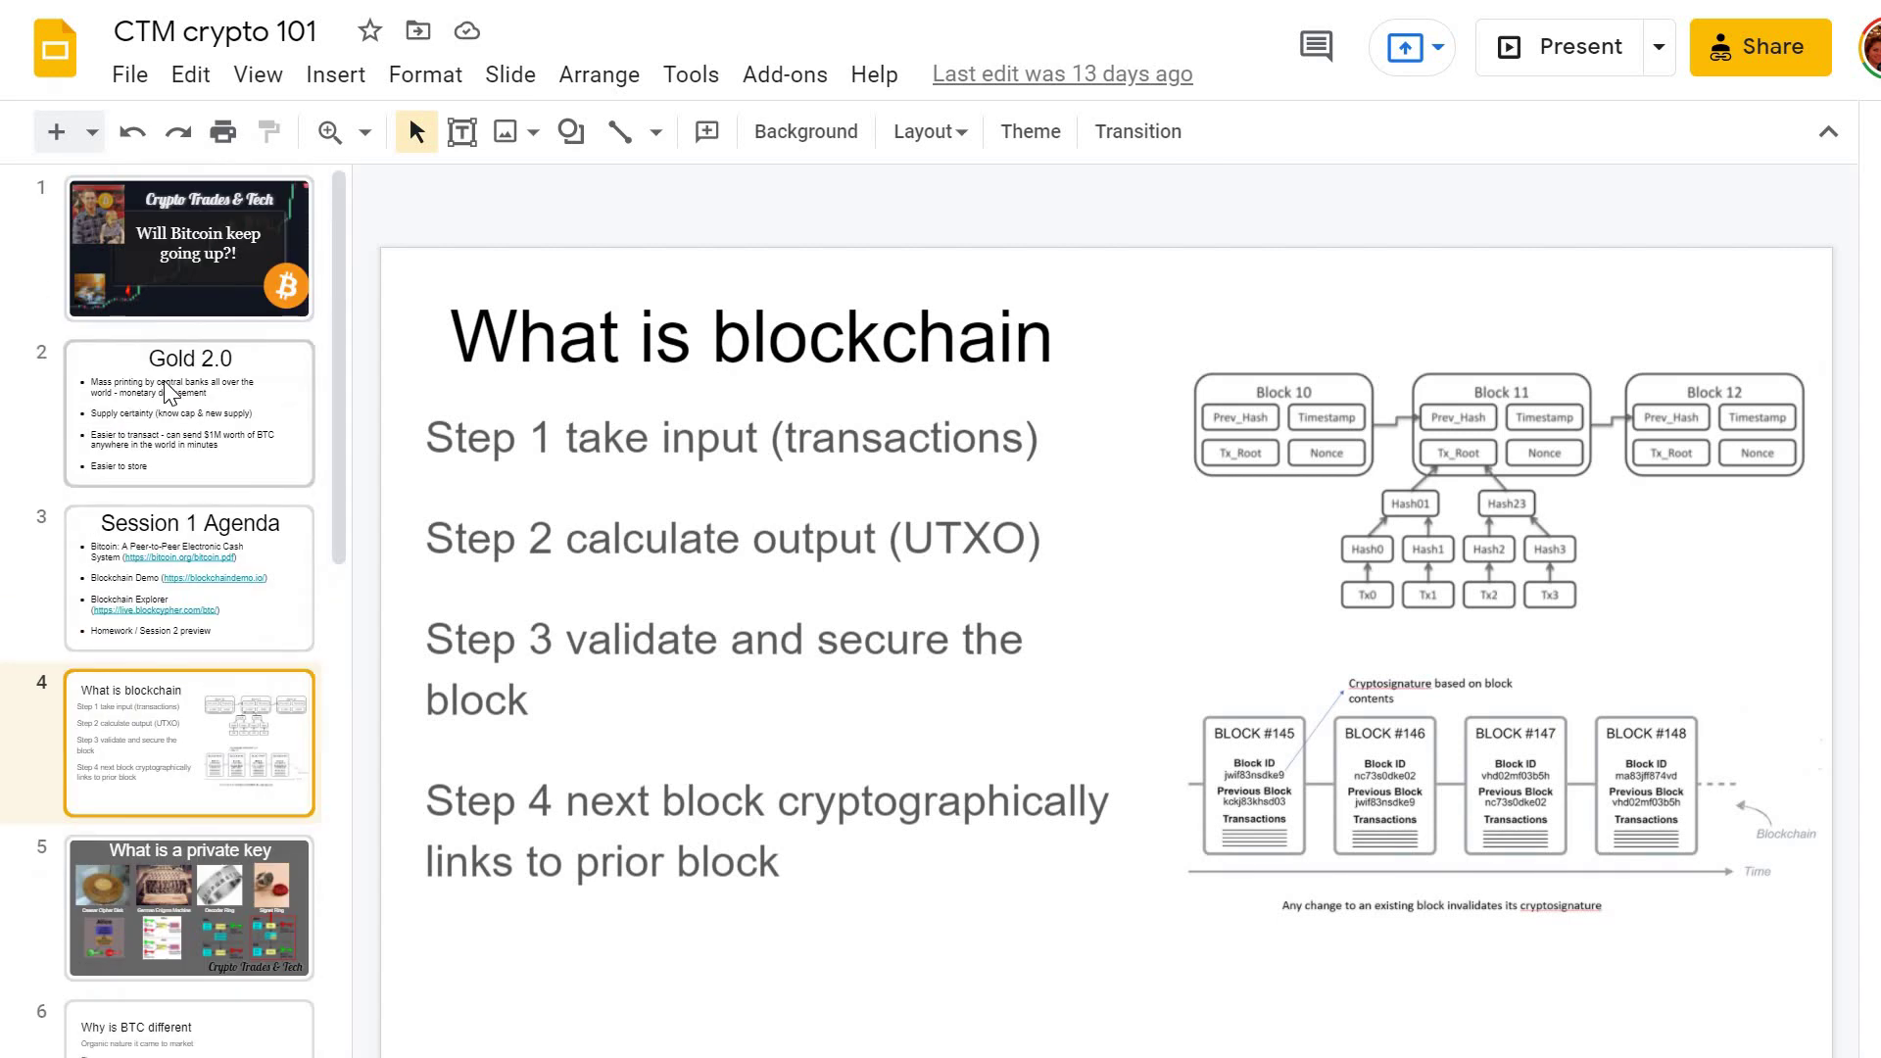
{"action": "scroll", "coordinate": [168, 384], "scroll_direction": "down", "scroll_amount": 2}
{"action": "scroll", "coordinate": [190, 420], "scroll_direction": "down", "scroll_amount": 2}
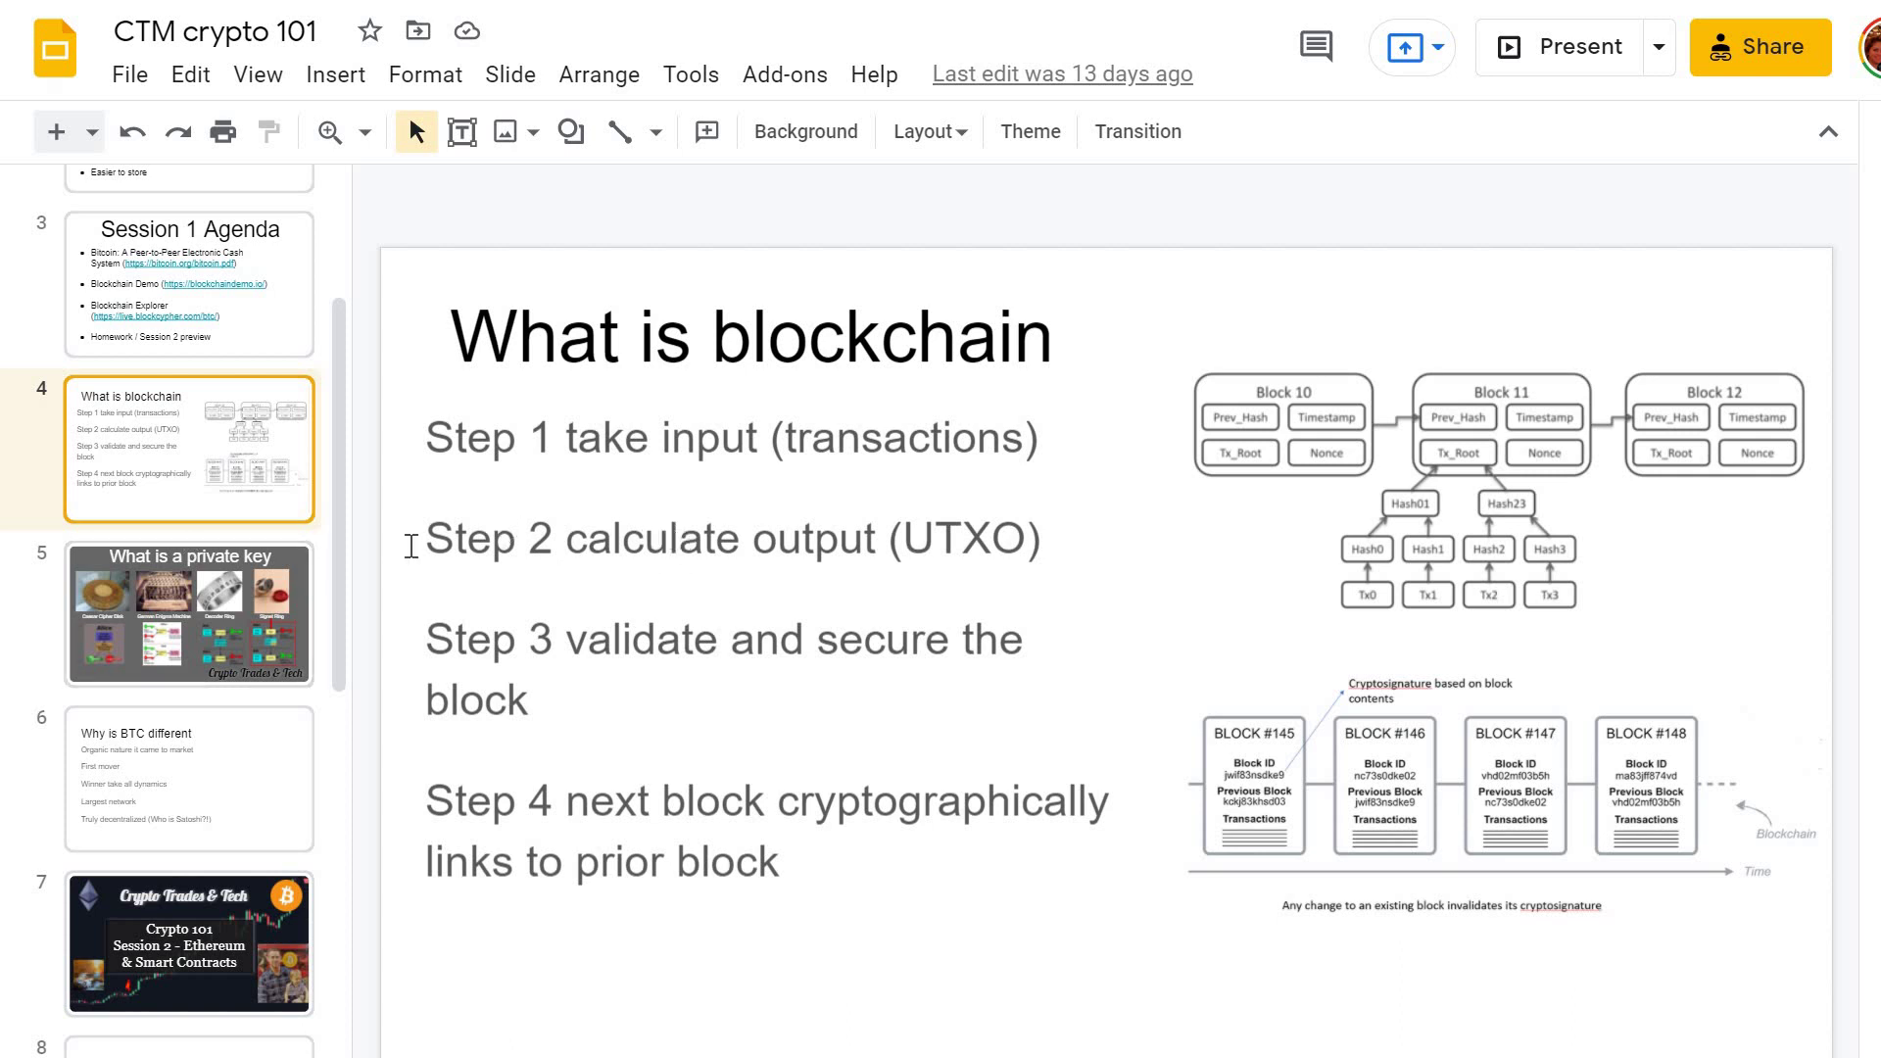
{"action": "key", "text": "Down"}
{"action": "key", "text": "Up"}
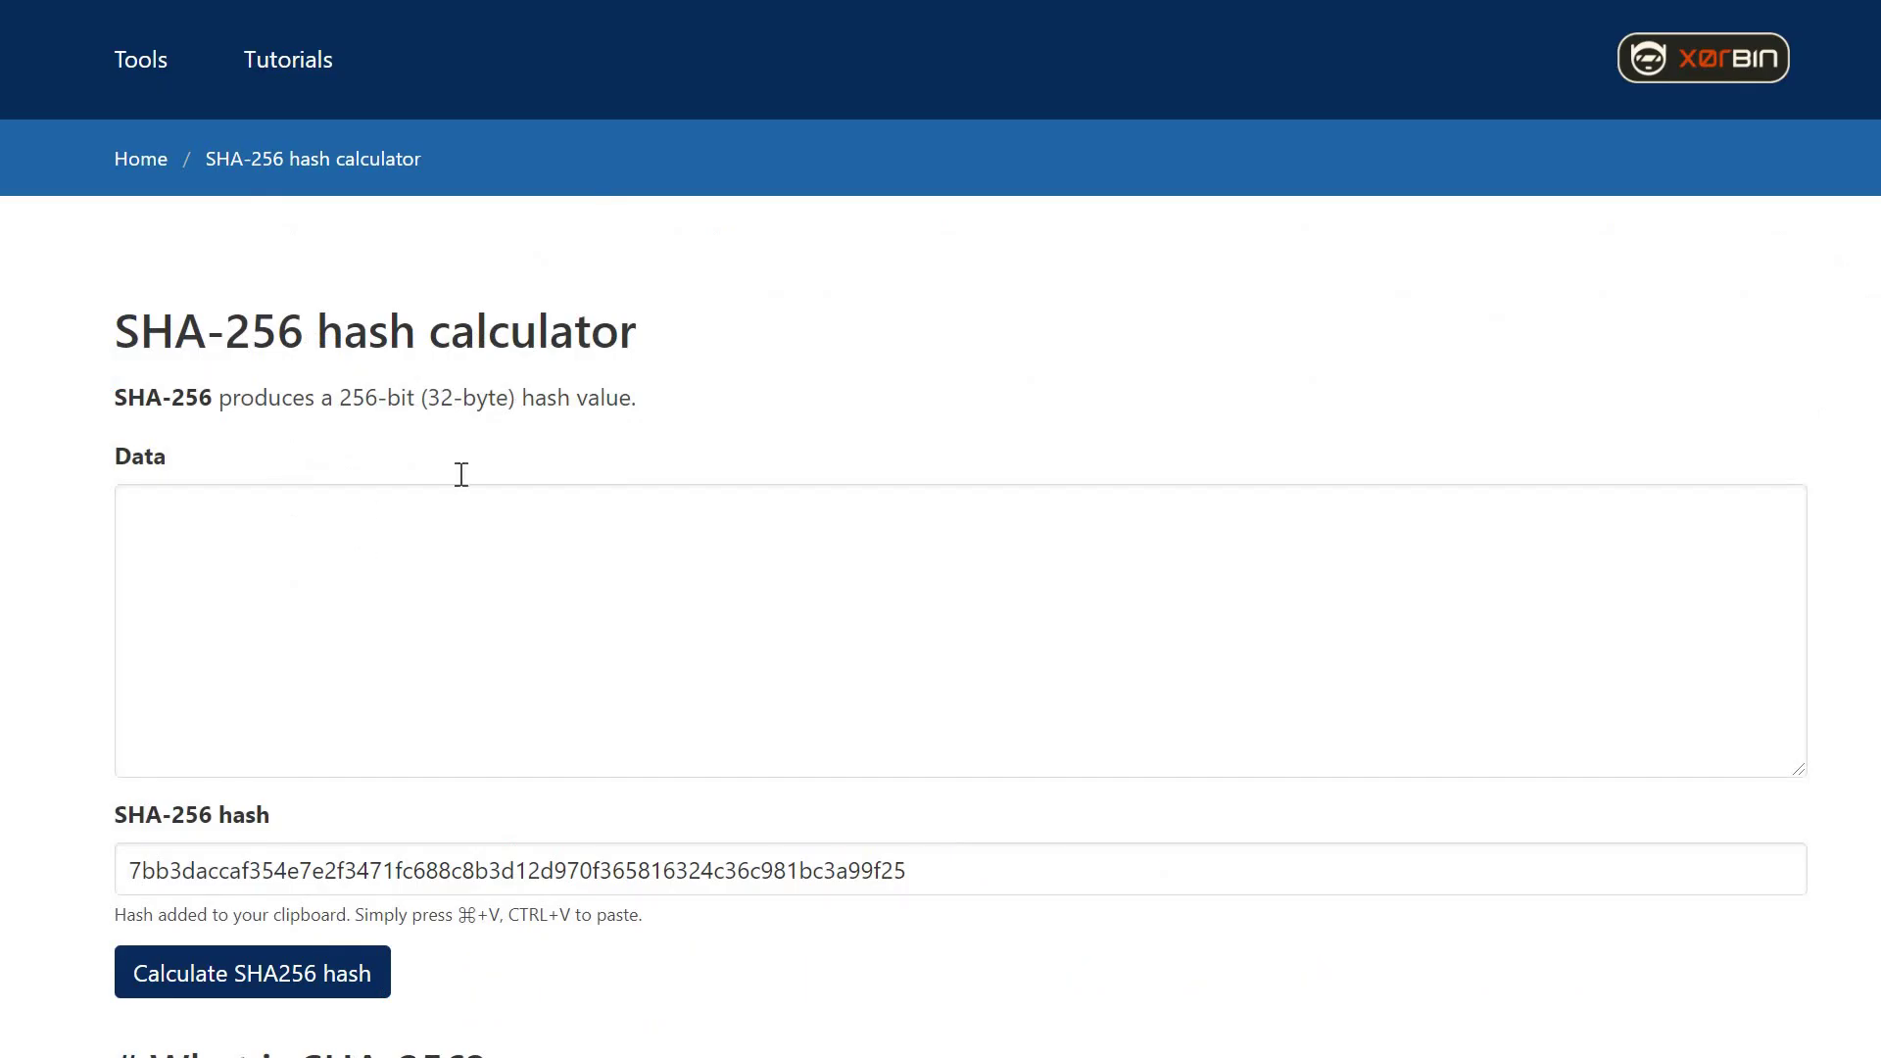
Enter "test" as the data and calculate its SHA-256 hash
{"action": "scroll", "coordinate": [347, 397], "scroll_direction": "down", "scroll_amount": 1}
{"action": "left_click", "coordinate": [372, 409]}
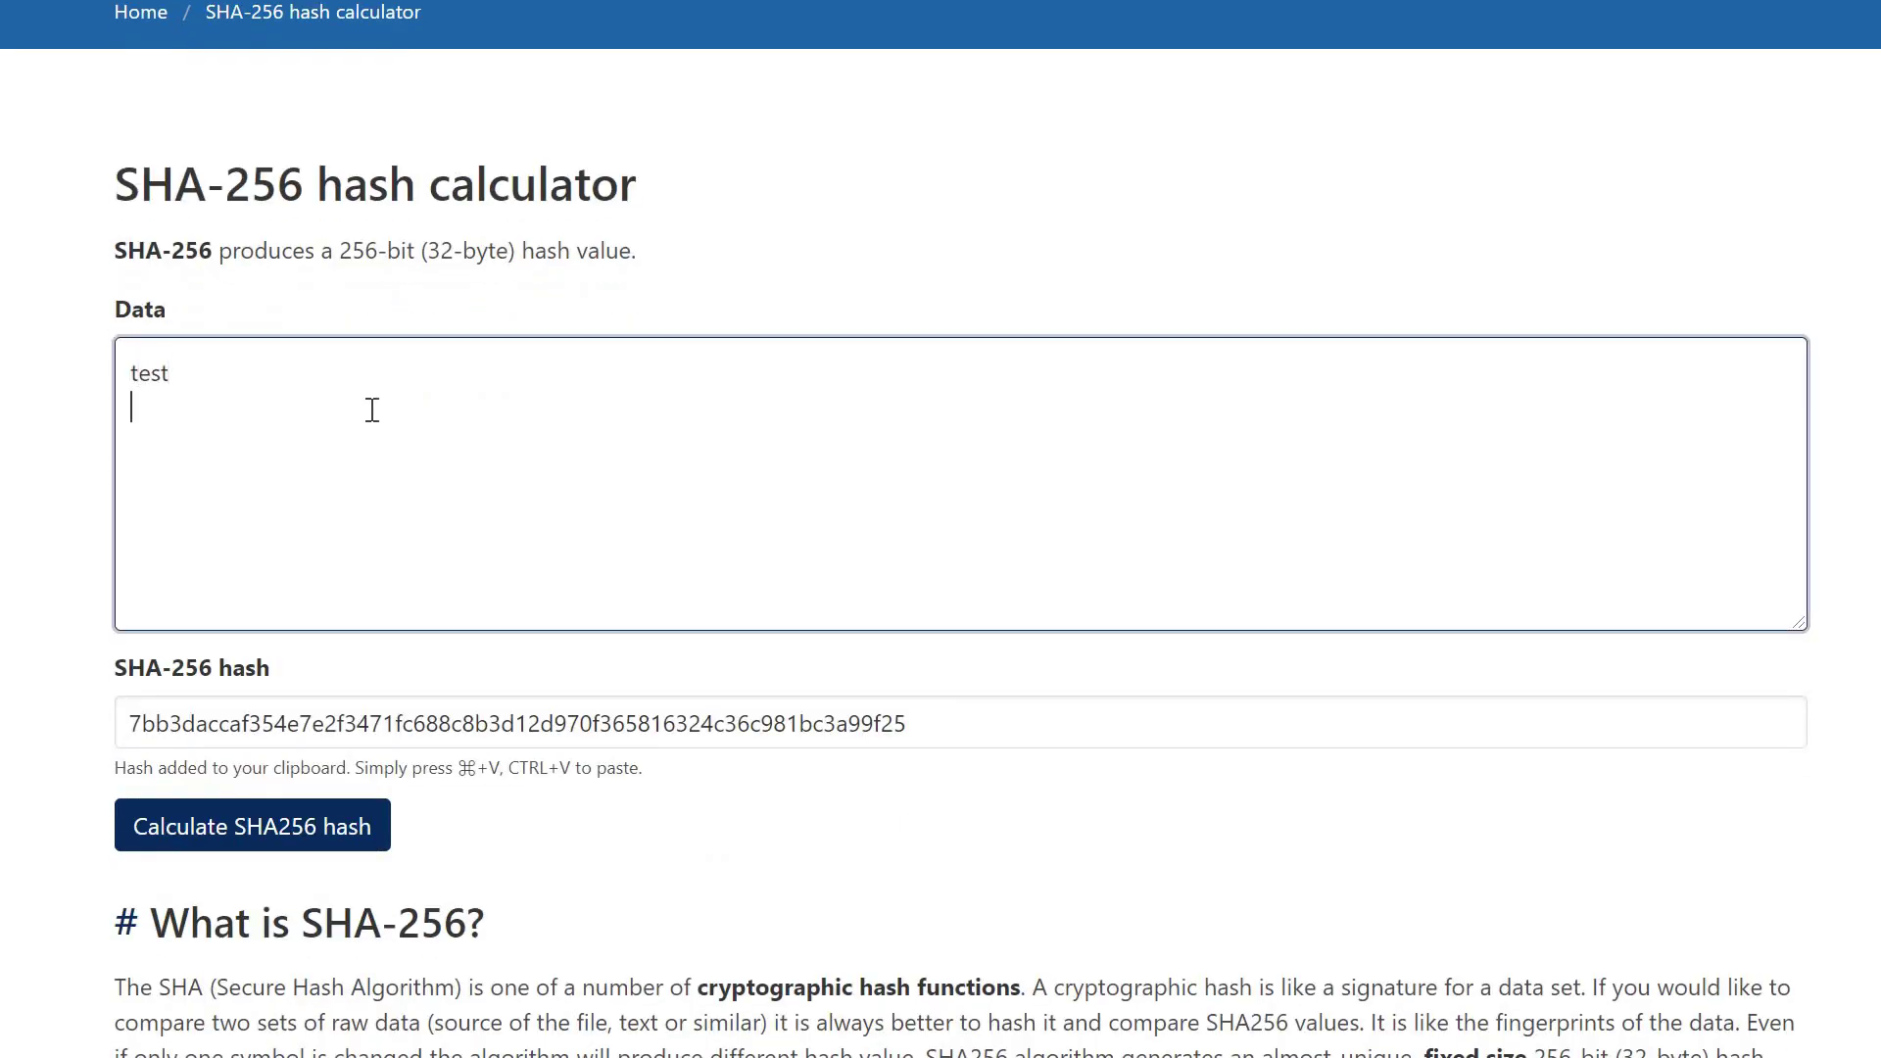
{"action": "left_click", "coordinate": [218, 859]}
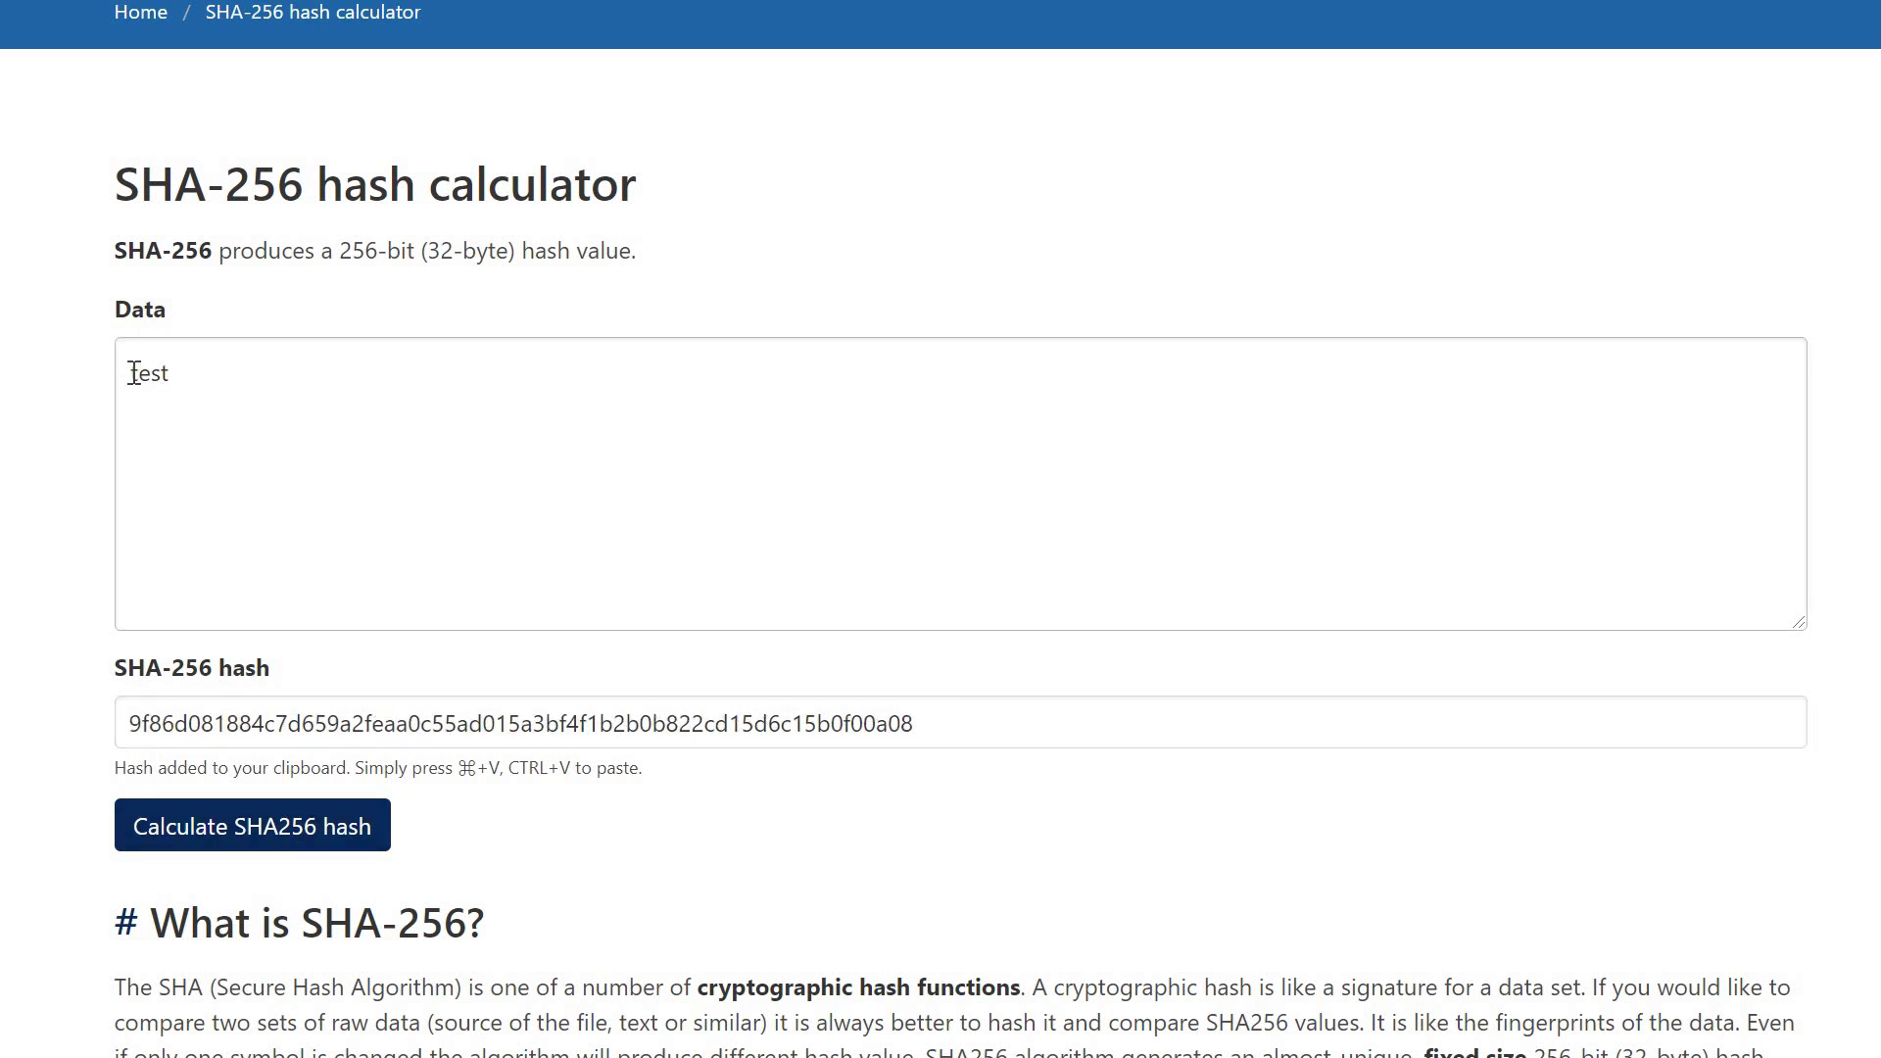
Highlight the data text and the beginning of its SHA-256 hash to compare input with output
{"action": "left_click", "coordinate": [197, 369]}
{"action": "key", "text": "ctrl+a"}
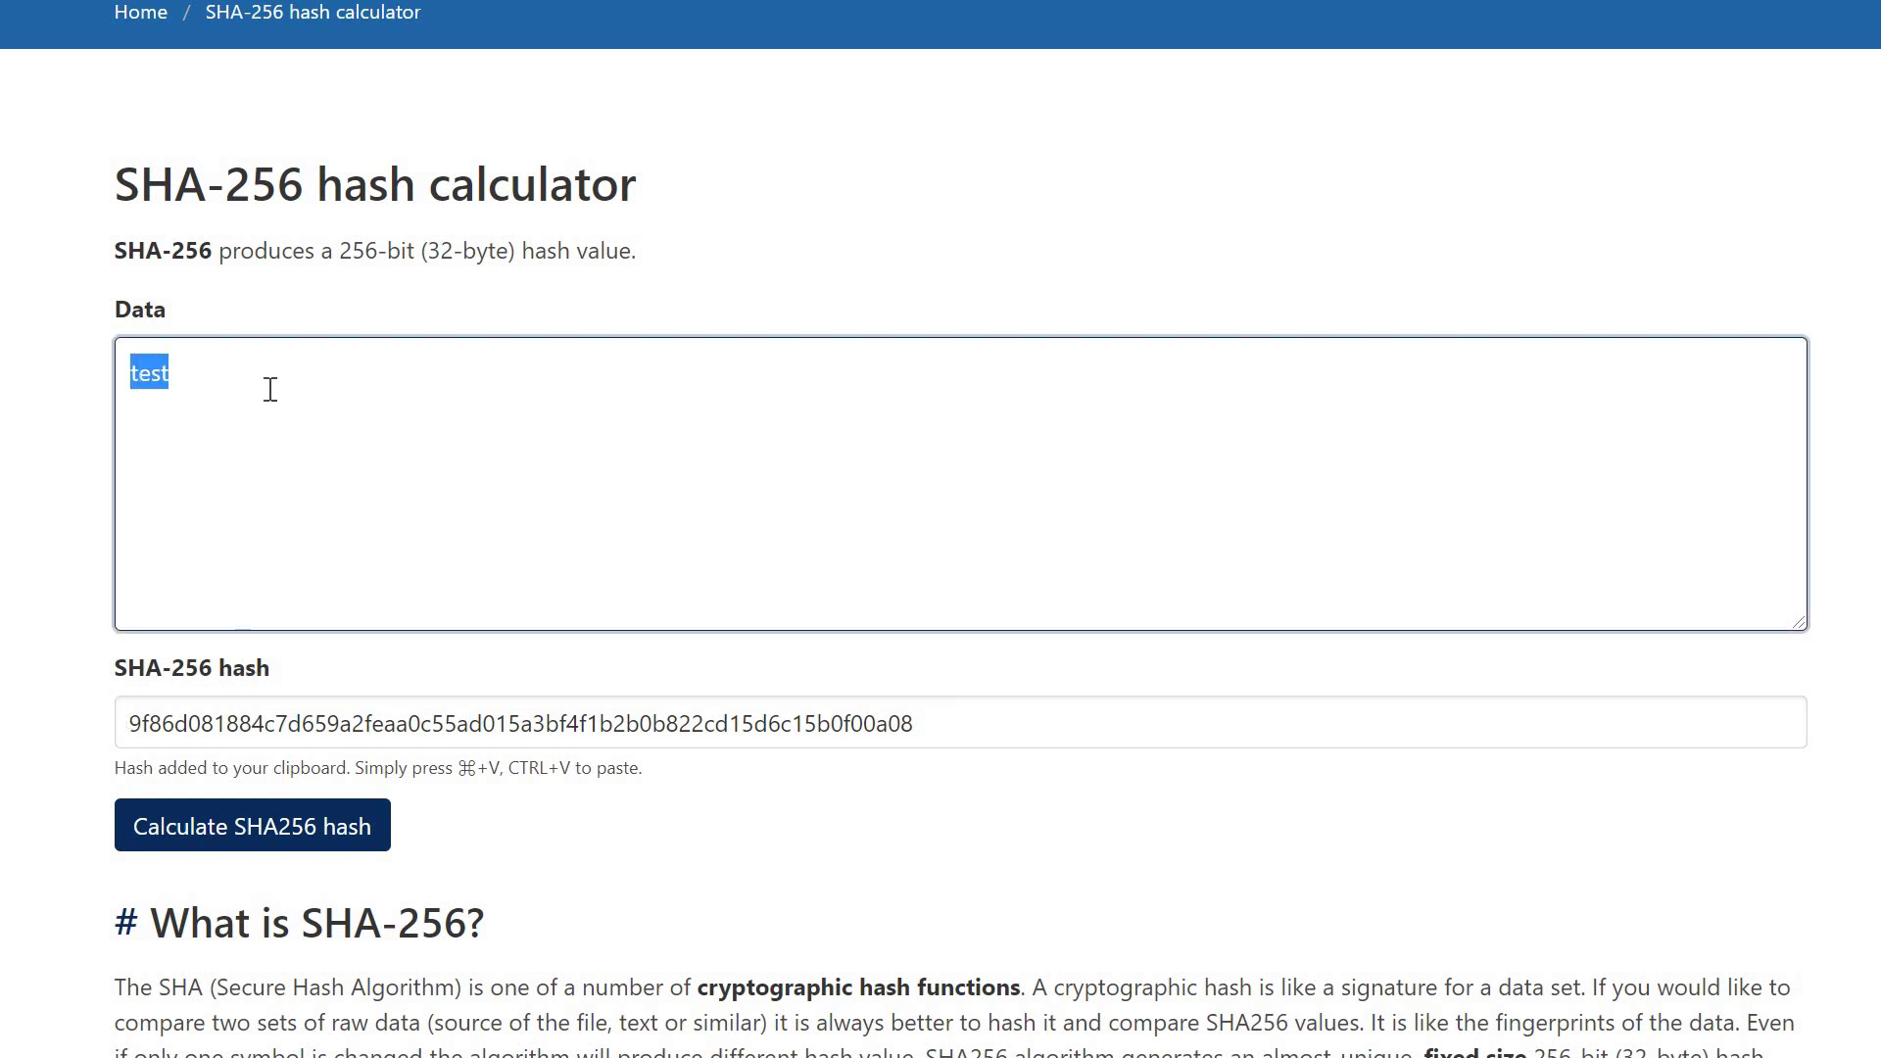
{"action": "left_click", "coordinate": [245, 723]}
{"action": "left_click", "coordinate": [988, 717]}
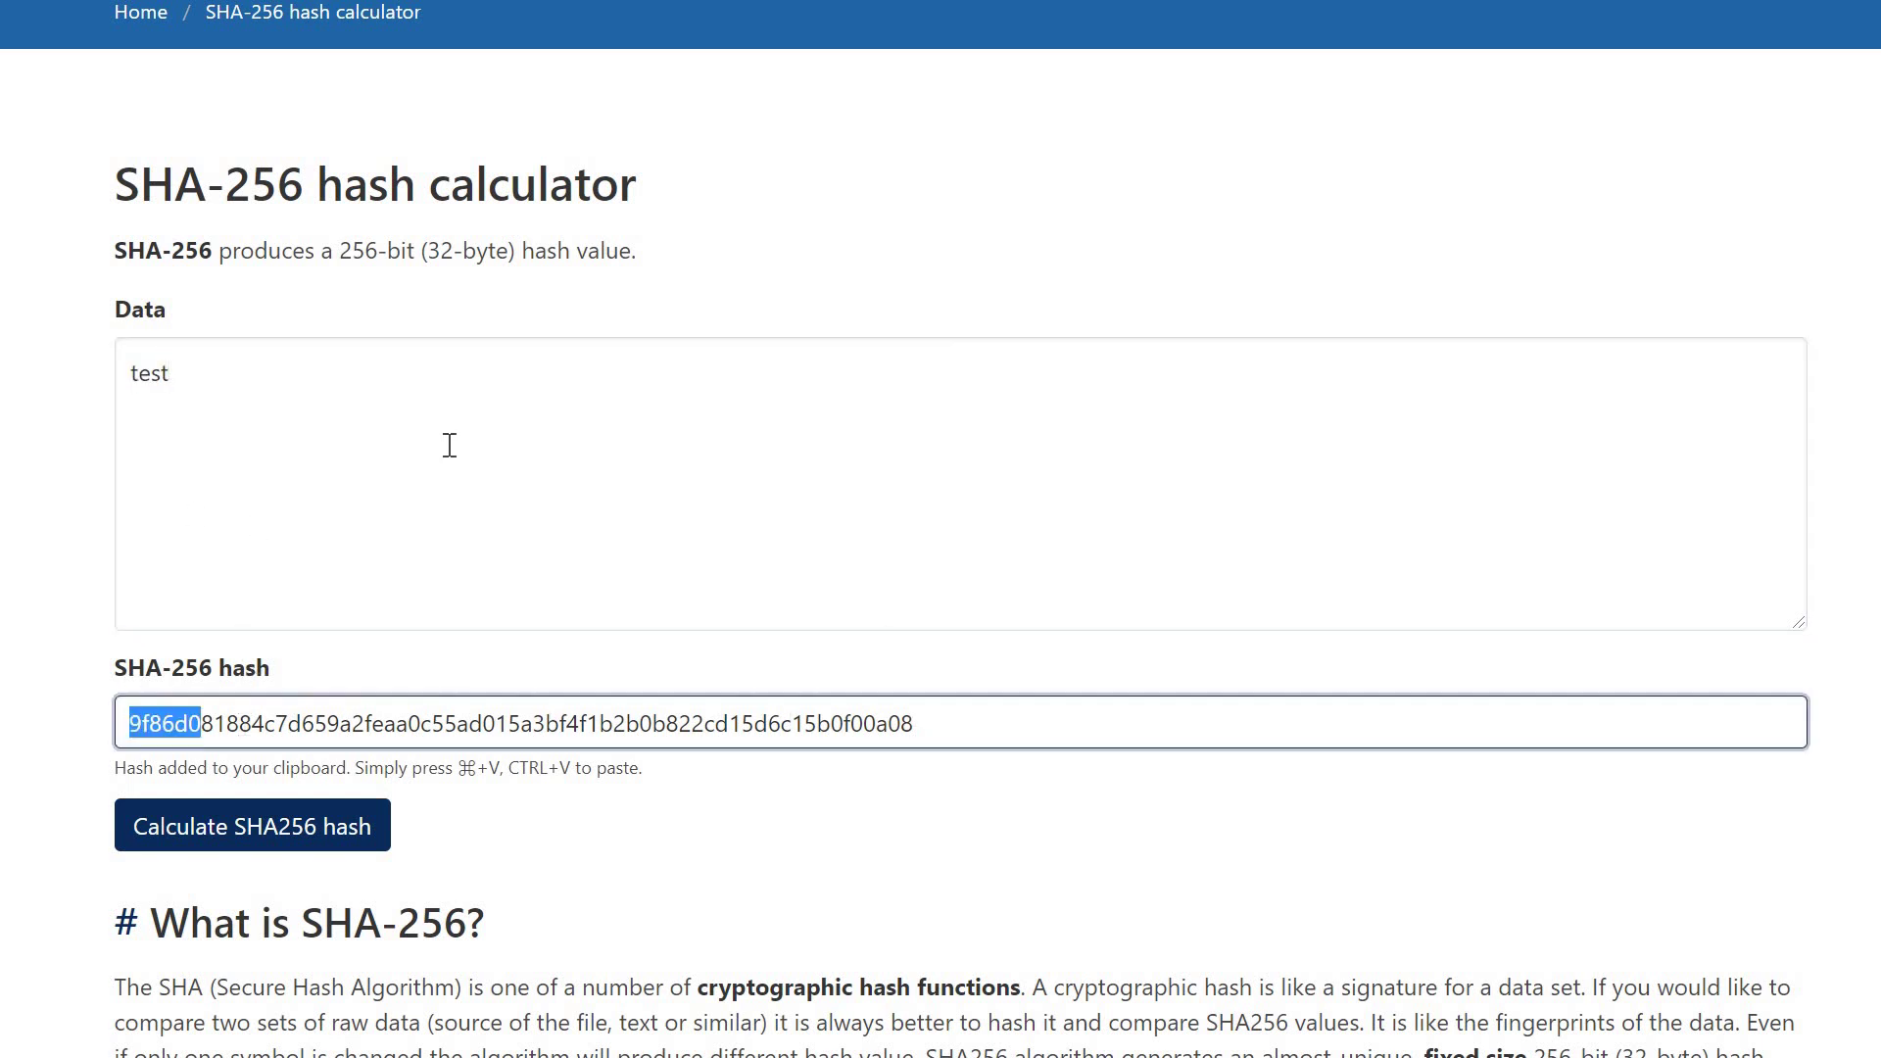
Extend the data to "testadsfadfasdfasfd", copy the whole text and paste it once after itself
{"action": "left_click", "coordinate": [318, 401]}
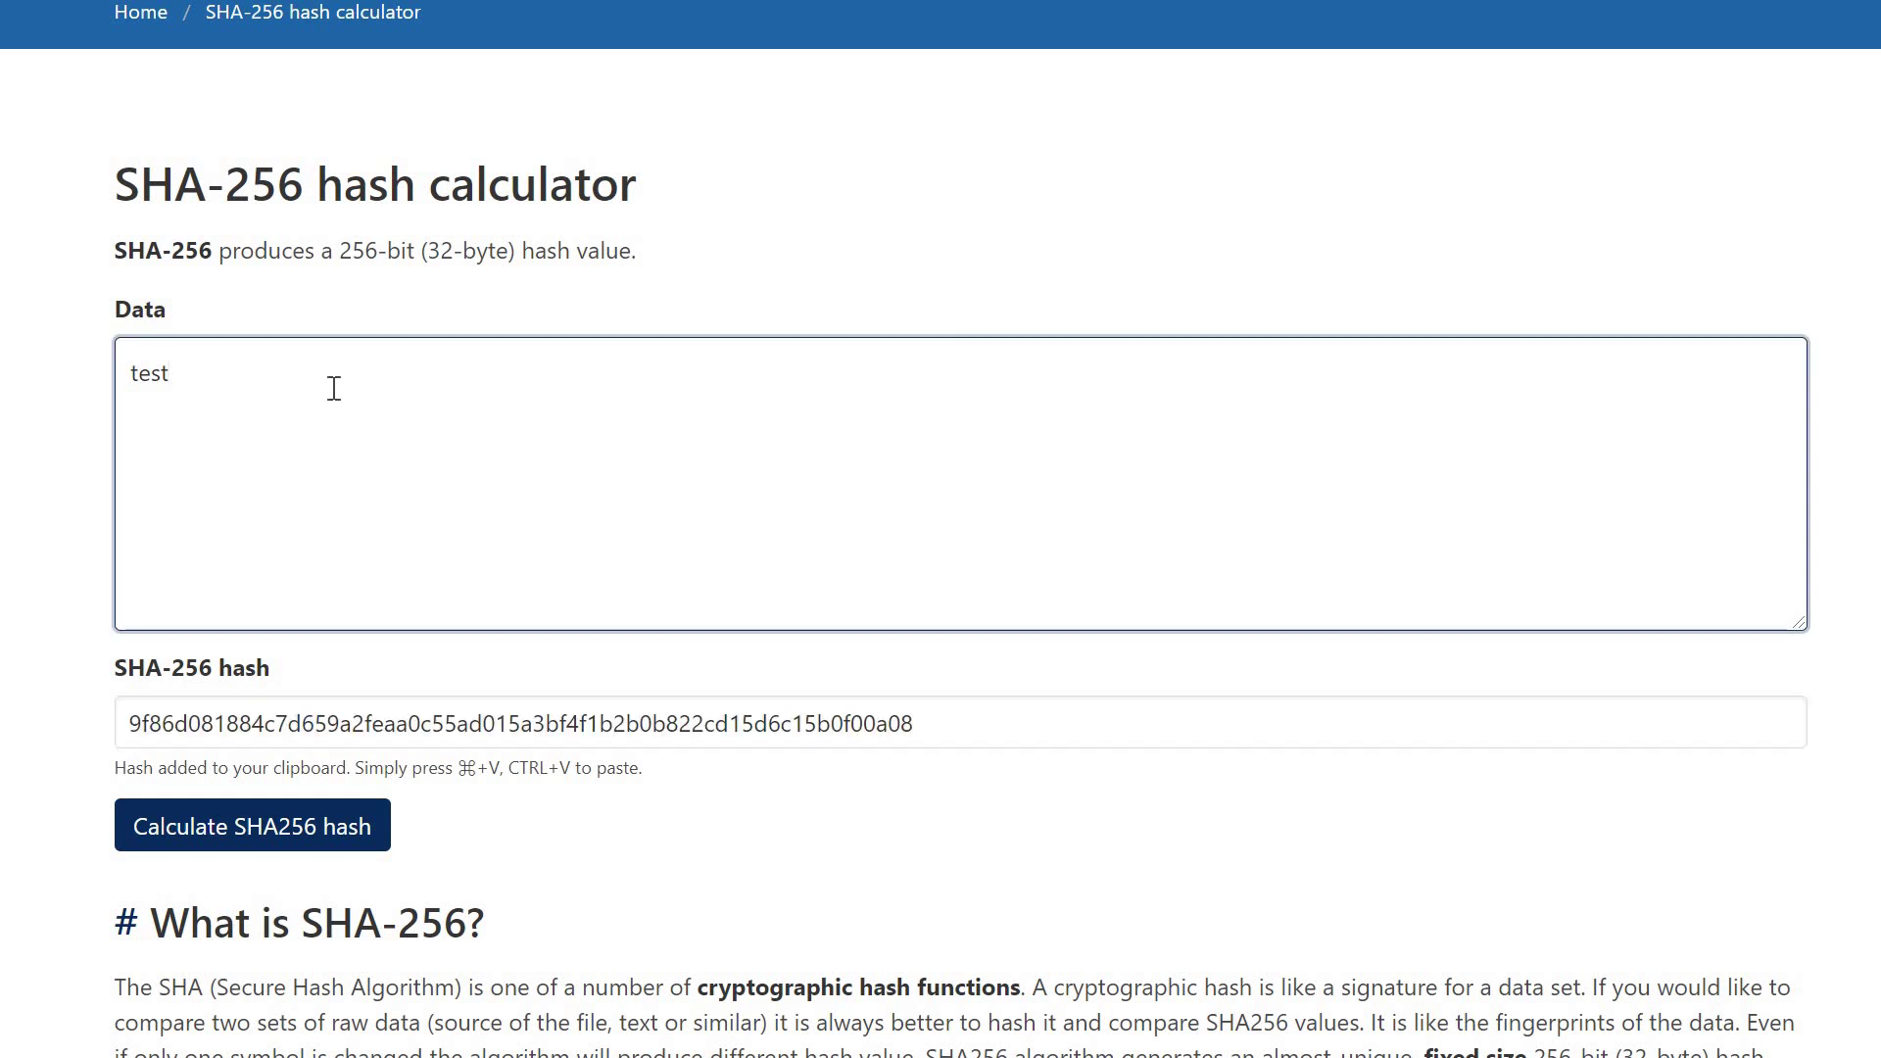
{"action": "type", "text": "adsfadfasdfasfd"}
{"action": "key", "text": "ctrl+a"}
{"action": "key", "text": "ctrl+c"}
{"action": "key", "text": "Right"}
{"action": "key", "text": "ctrl+v"}
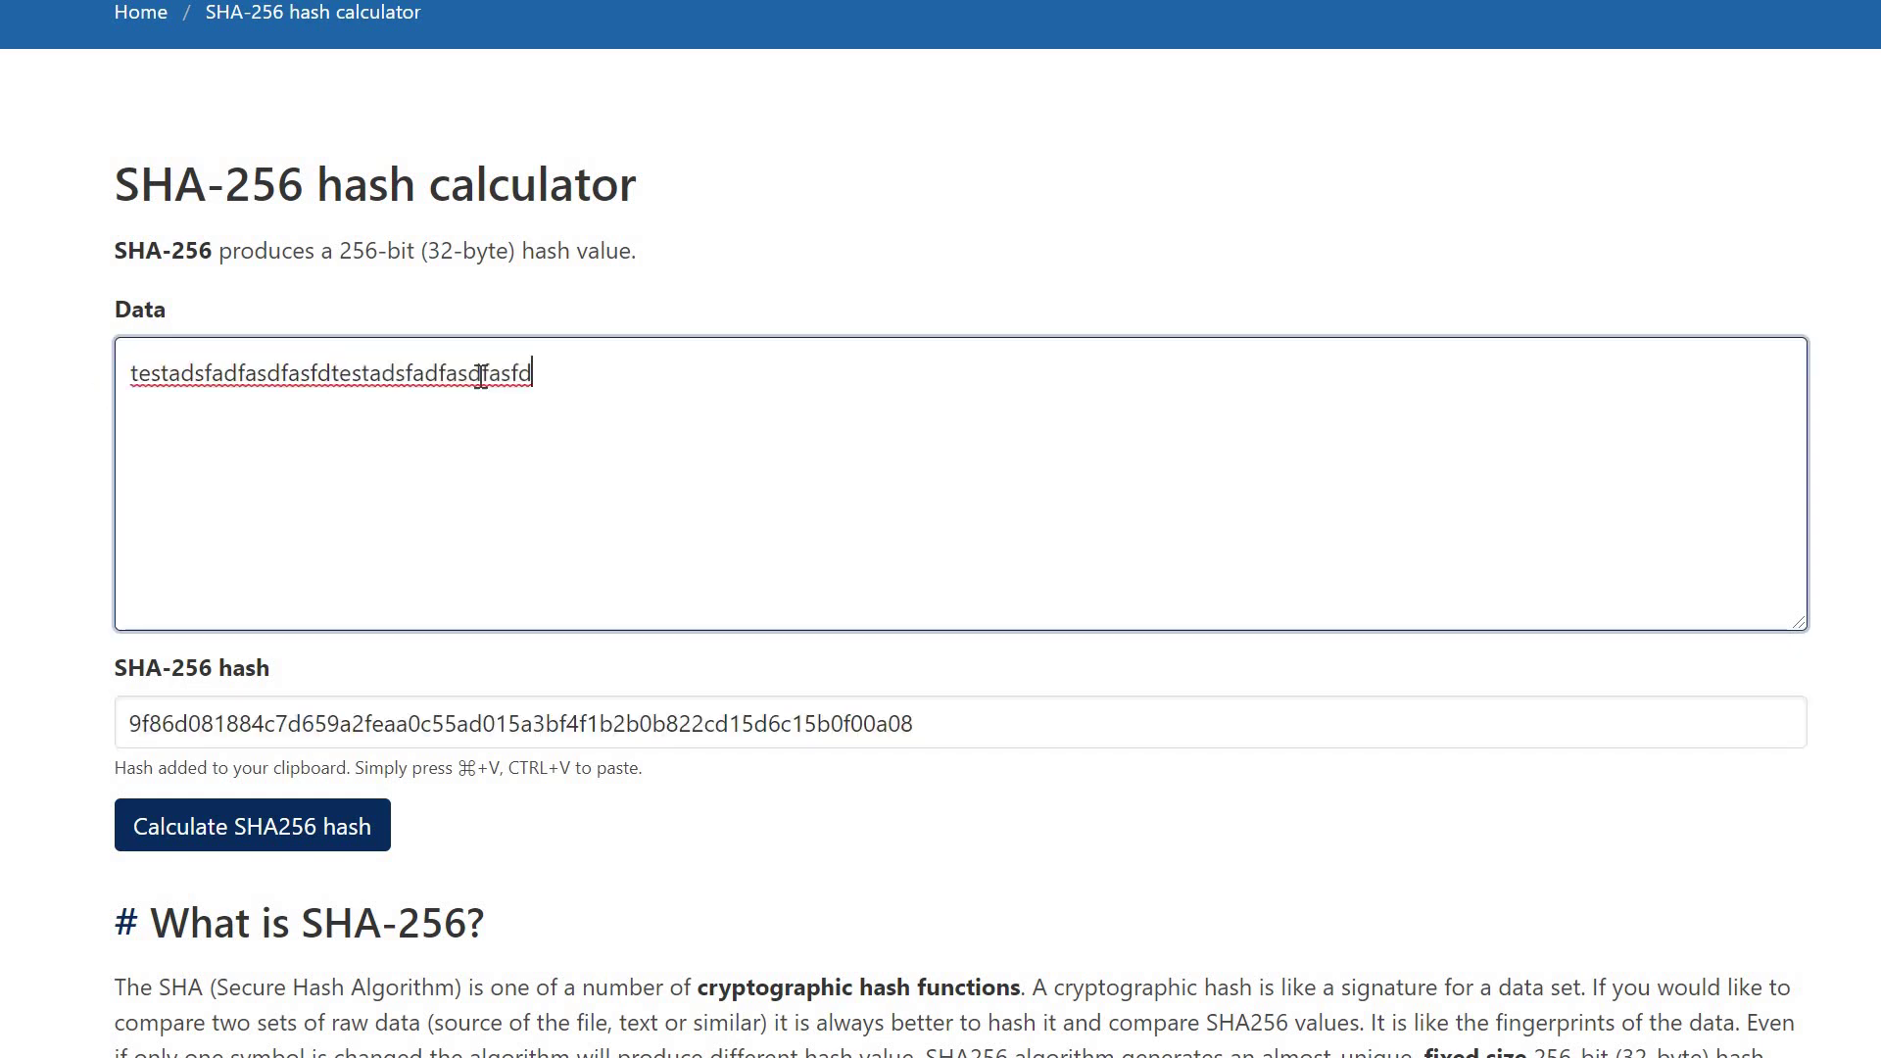
Paste more copies of "testadsfadfasdfasfd" until the data fills almost two lines, and calculate the SHA-256 hash
{"action": "key", "text": "ctrl+v"}
{"action": "key", "text": "ctrl+v"}
{"action": "key", "text": "ctrl+v"}
{"action": "key", "text": "ctrl+v"}
{"action": "key", "text": "ctrl+v"}
{"action": "key", "text": "ctrl+v"}
{"action": "key", "text": "ctrl+v"}
{"action": "key", "text": "ctrl+v"}
{"action": "key", "text": "ctrl+v"}
{"action": "key", "text": "ctrl+v"}
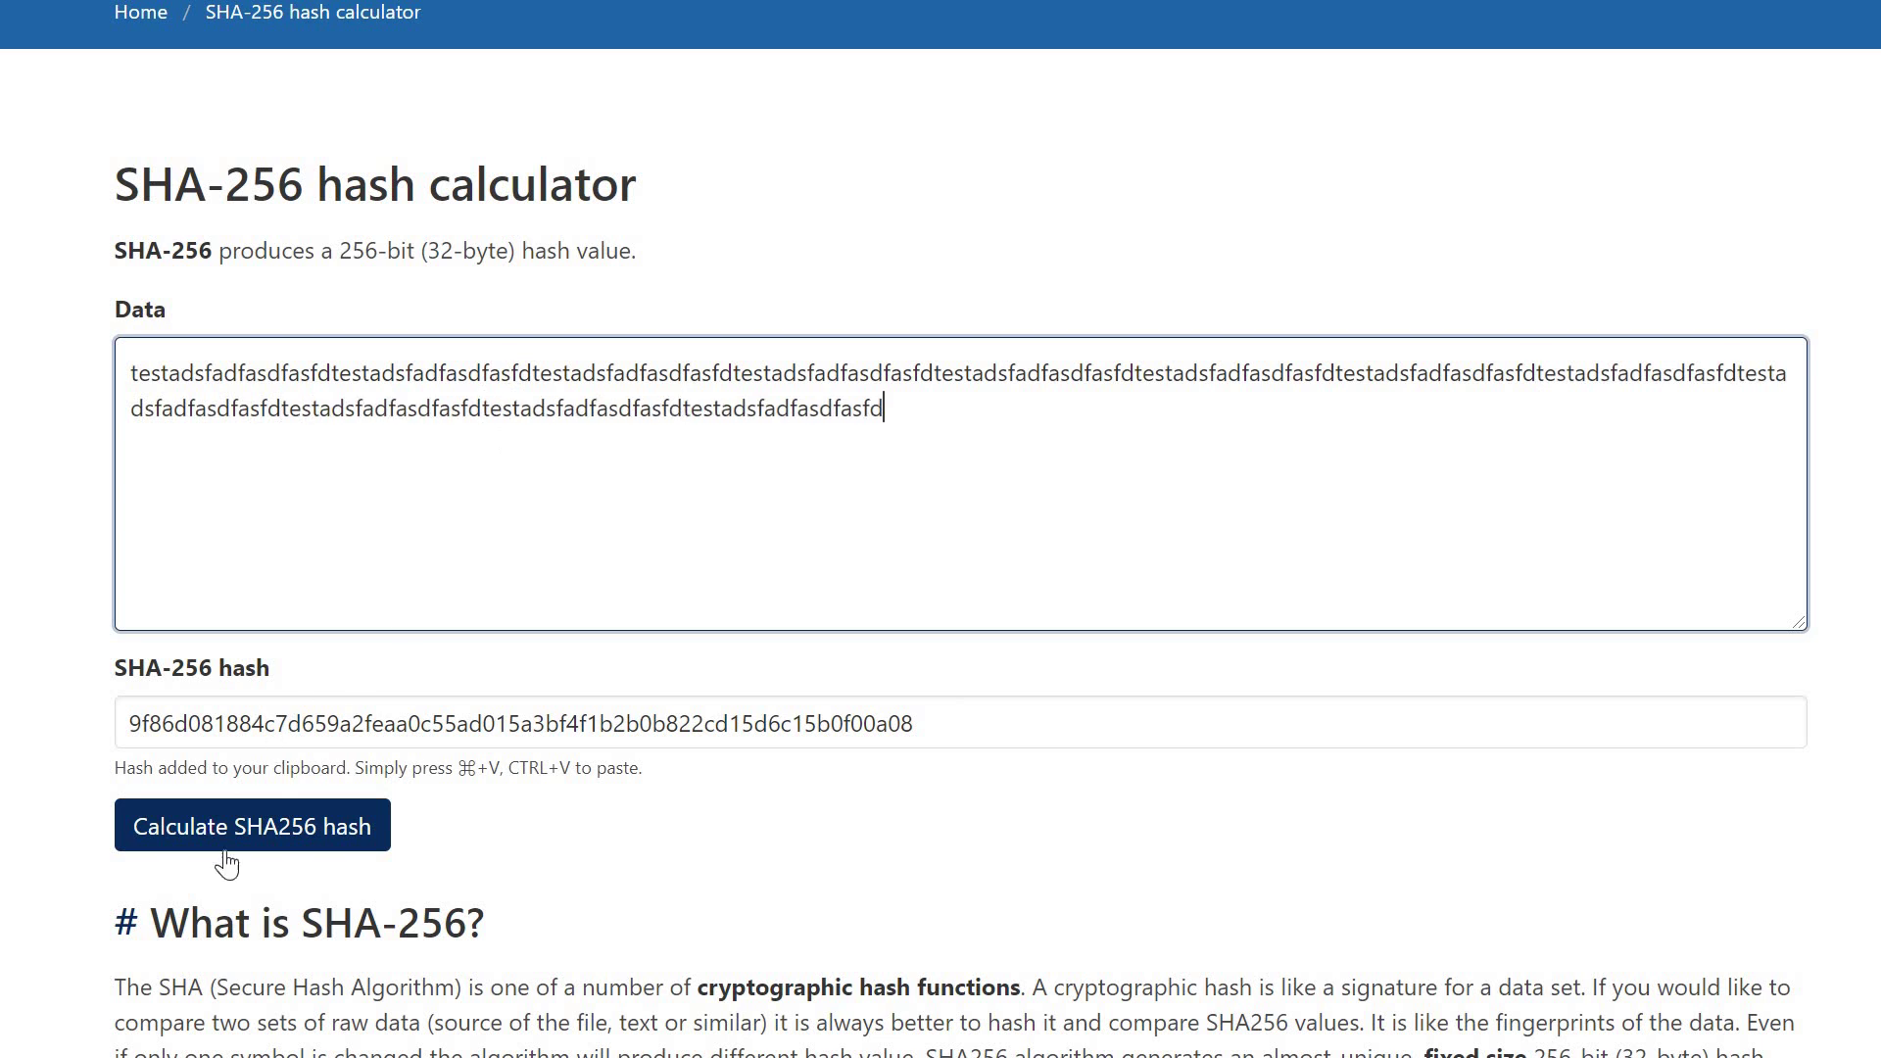
{"action": "key", "text": "ctrl+v"}
{"action": "key", "text": "ctrl+v"}
{"action": "key", "text": "ctrl+v"}
{"action": "key", "text": "ctrl+v"}
{"action": "left_click", "coordinate": [915, 737]}
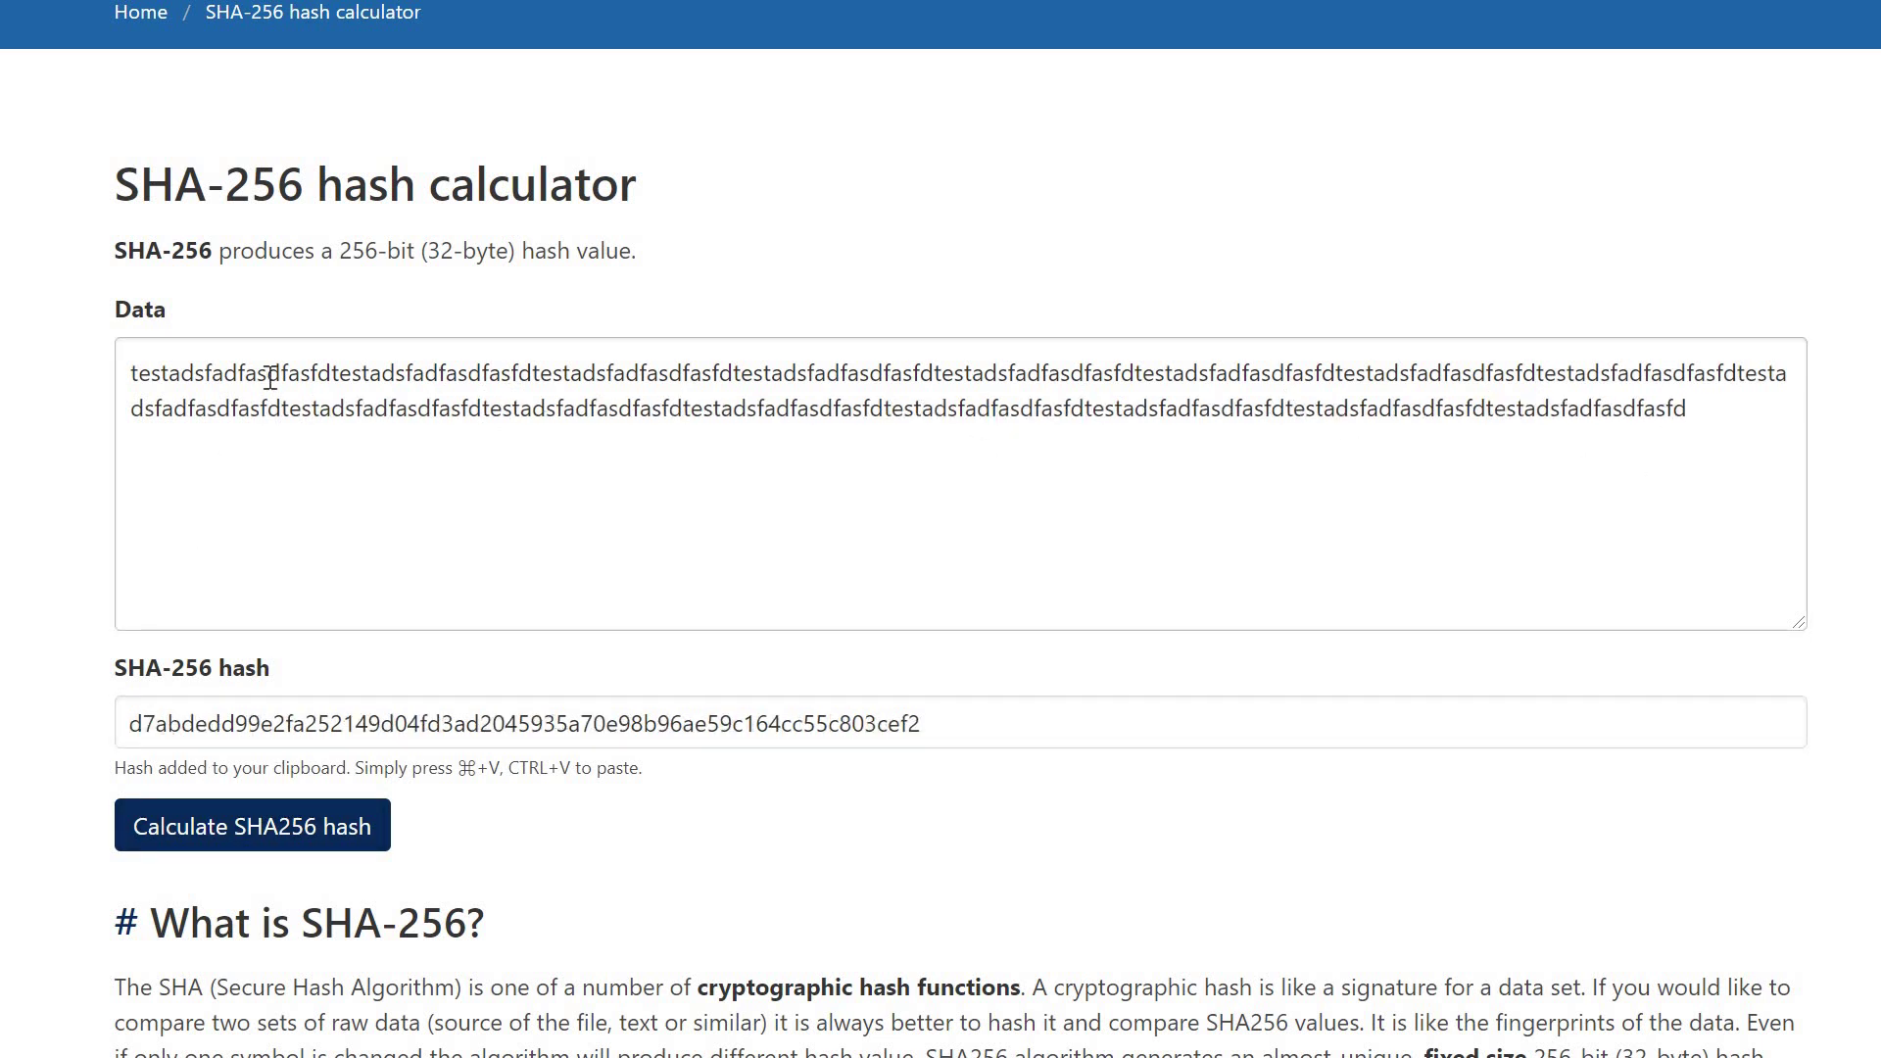
{"action": "left_click", "coordinate": [543, 552]}
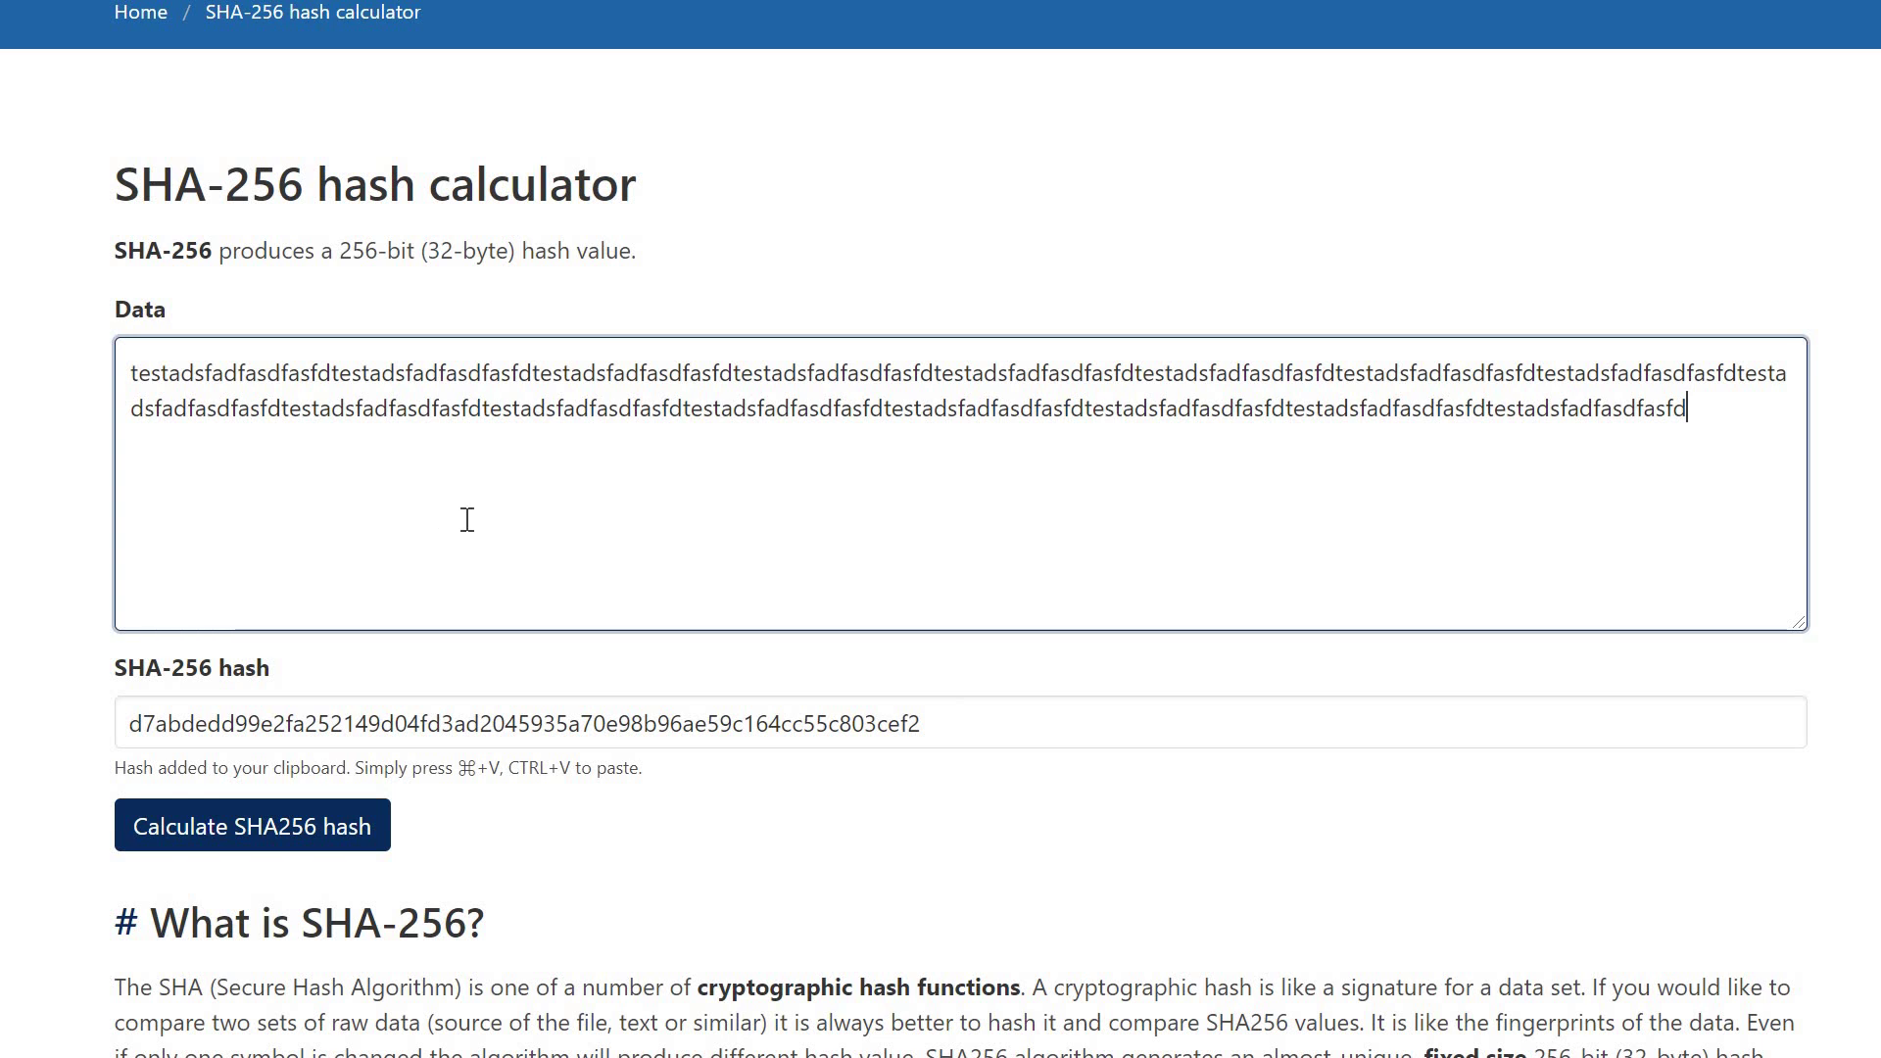
{"action": "type", "text": "123414341234"}
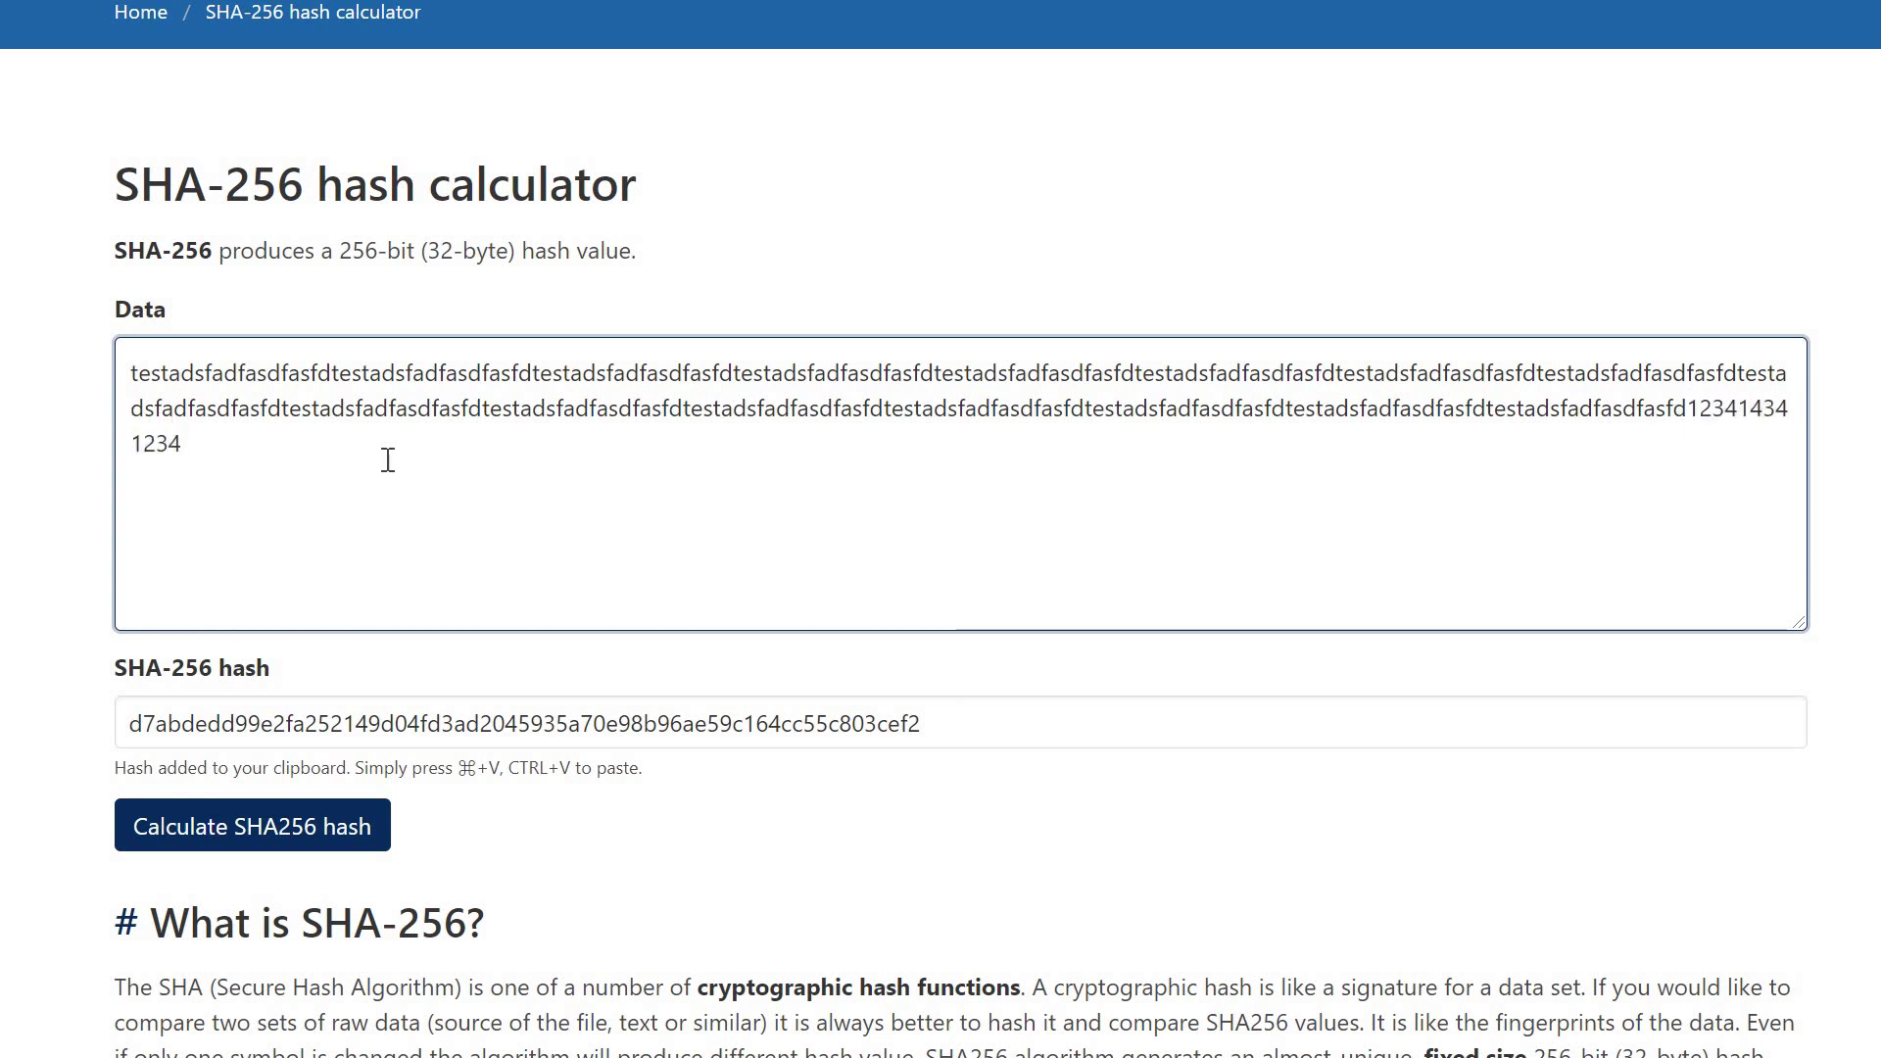
{"action": "key", "text": "shift+Home"}
{"action": "key", "text": "shift+Up"}
{"action": "key", "text": "ctrl+c"}
{"action": "key", "text": "Right"}
{"action": "key", "text": "ctrl+v"}
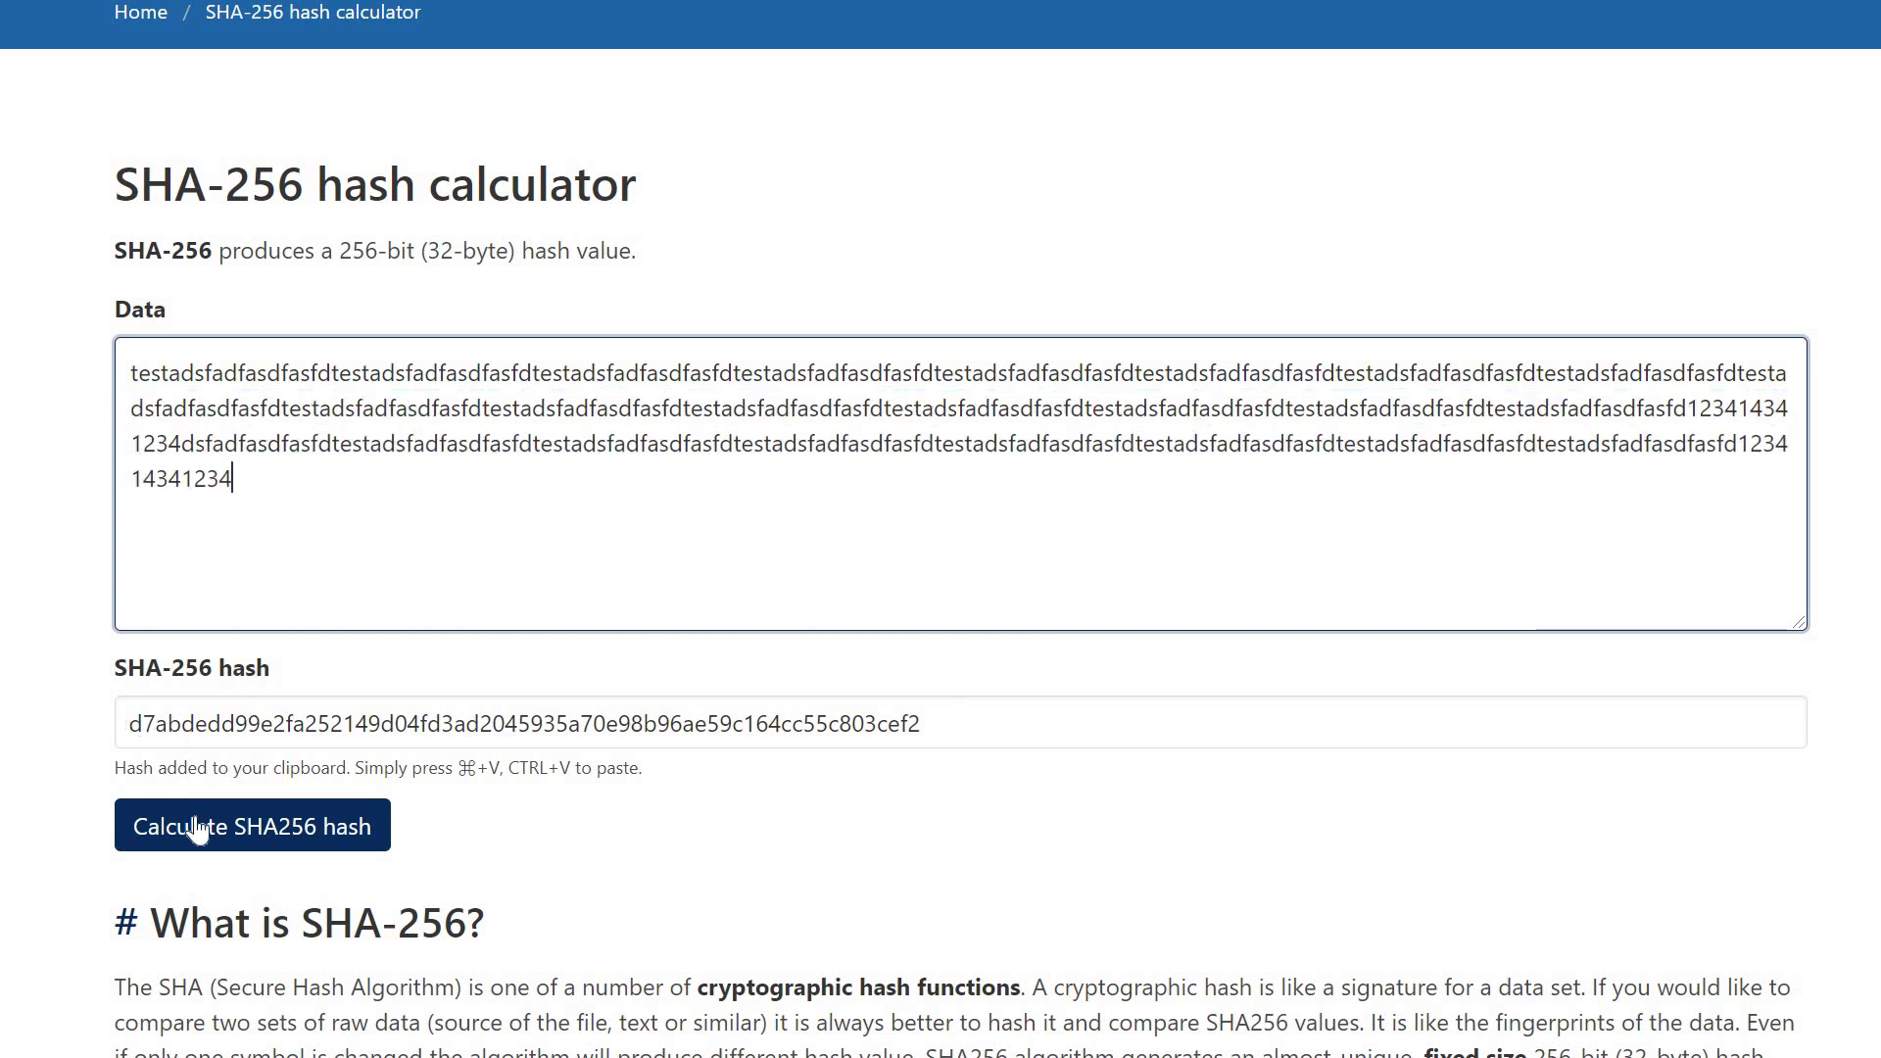
{"action": "left_click", "coordinate": [132, 732]}
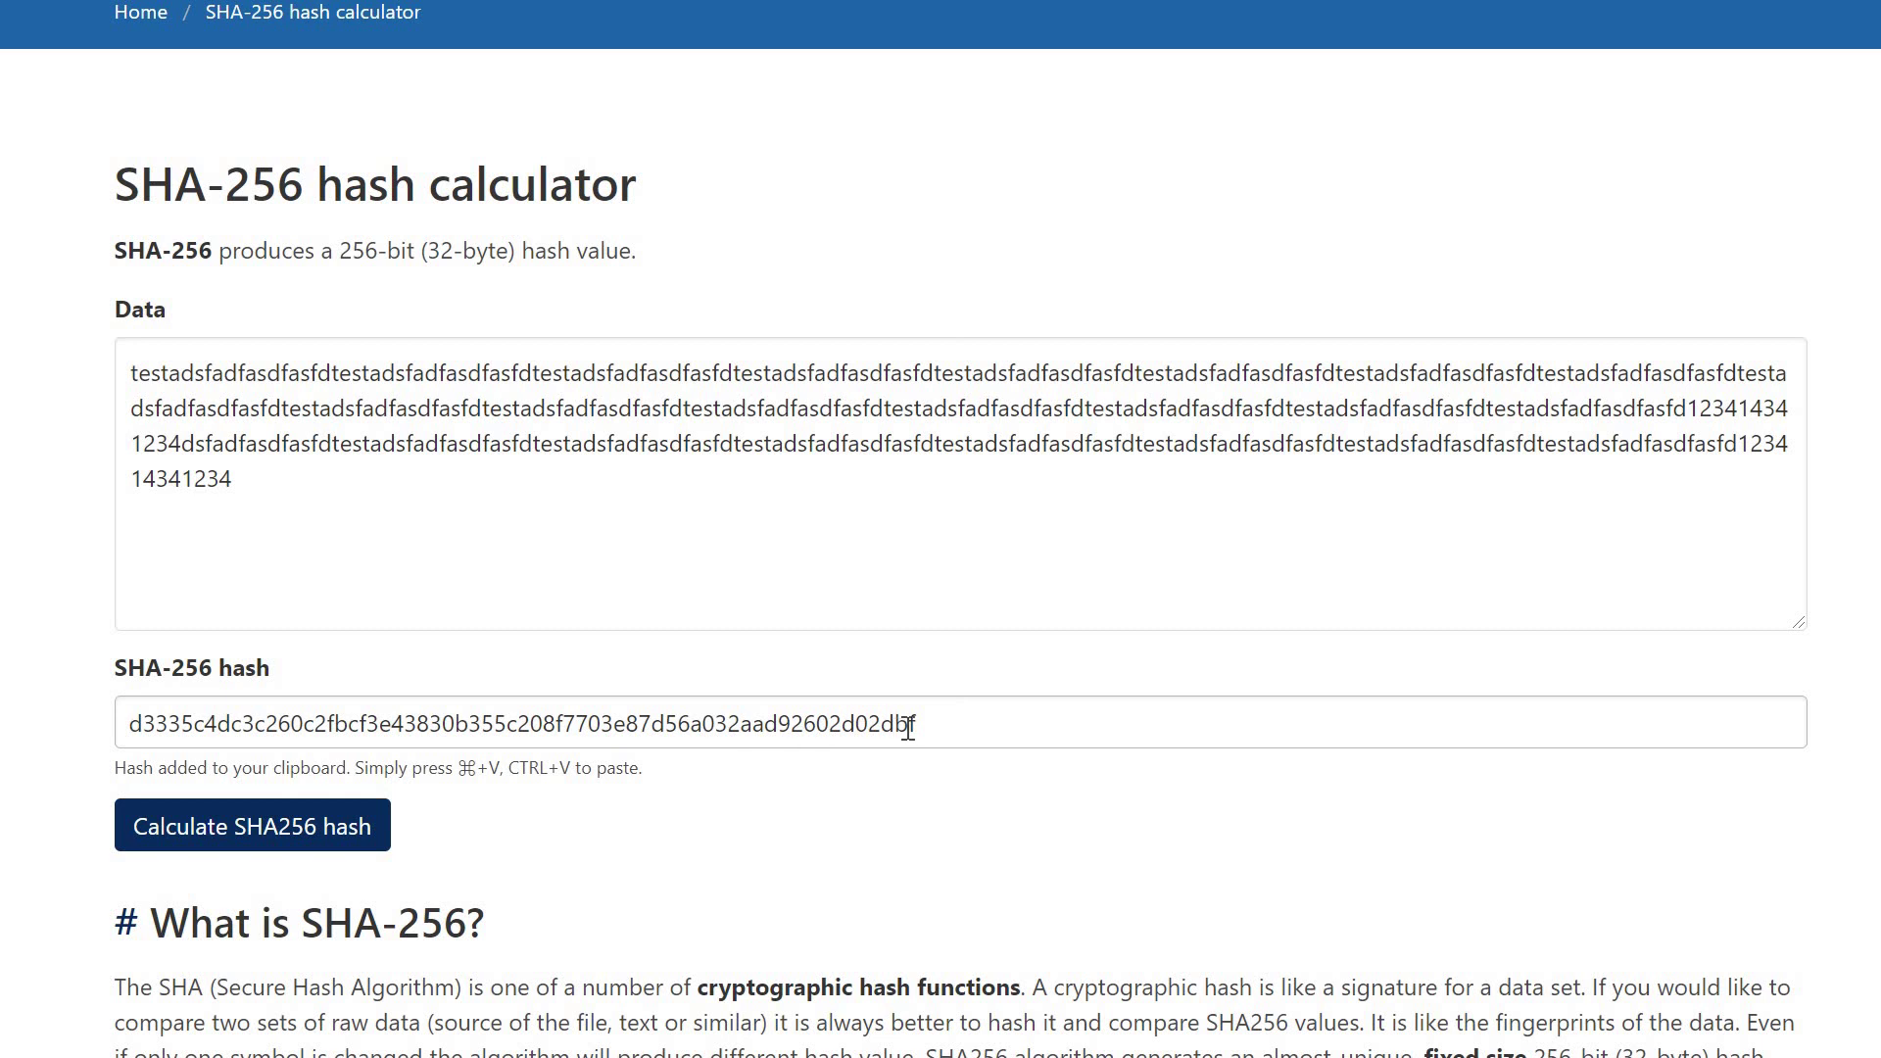
Add the letter "a" to the end of the data twice, recalculating the hash after each addition
{"action": "left_click", "coordinate": [330, 501]}
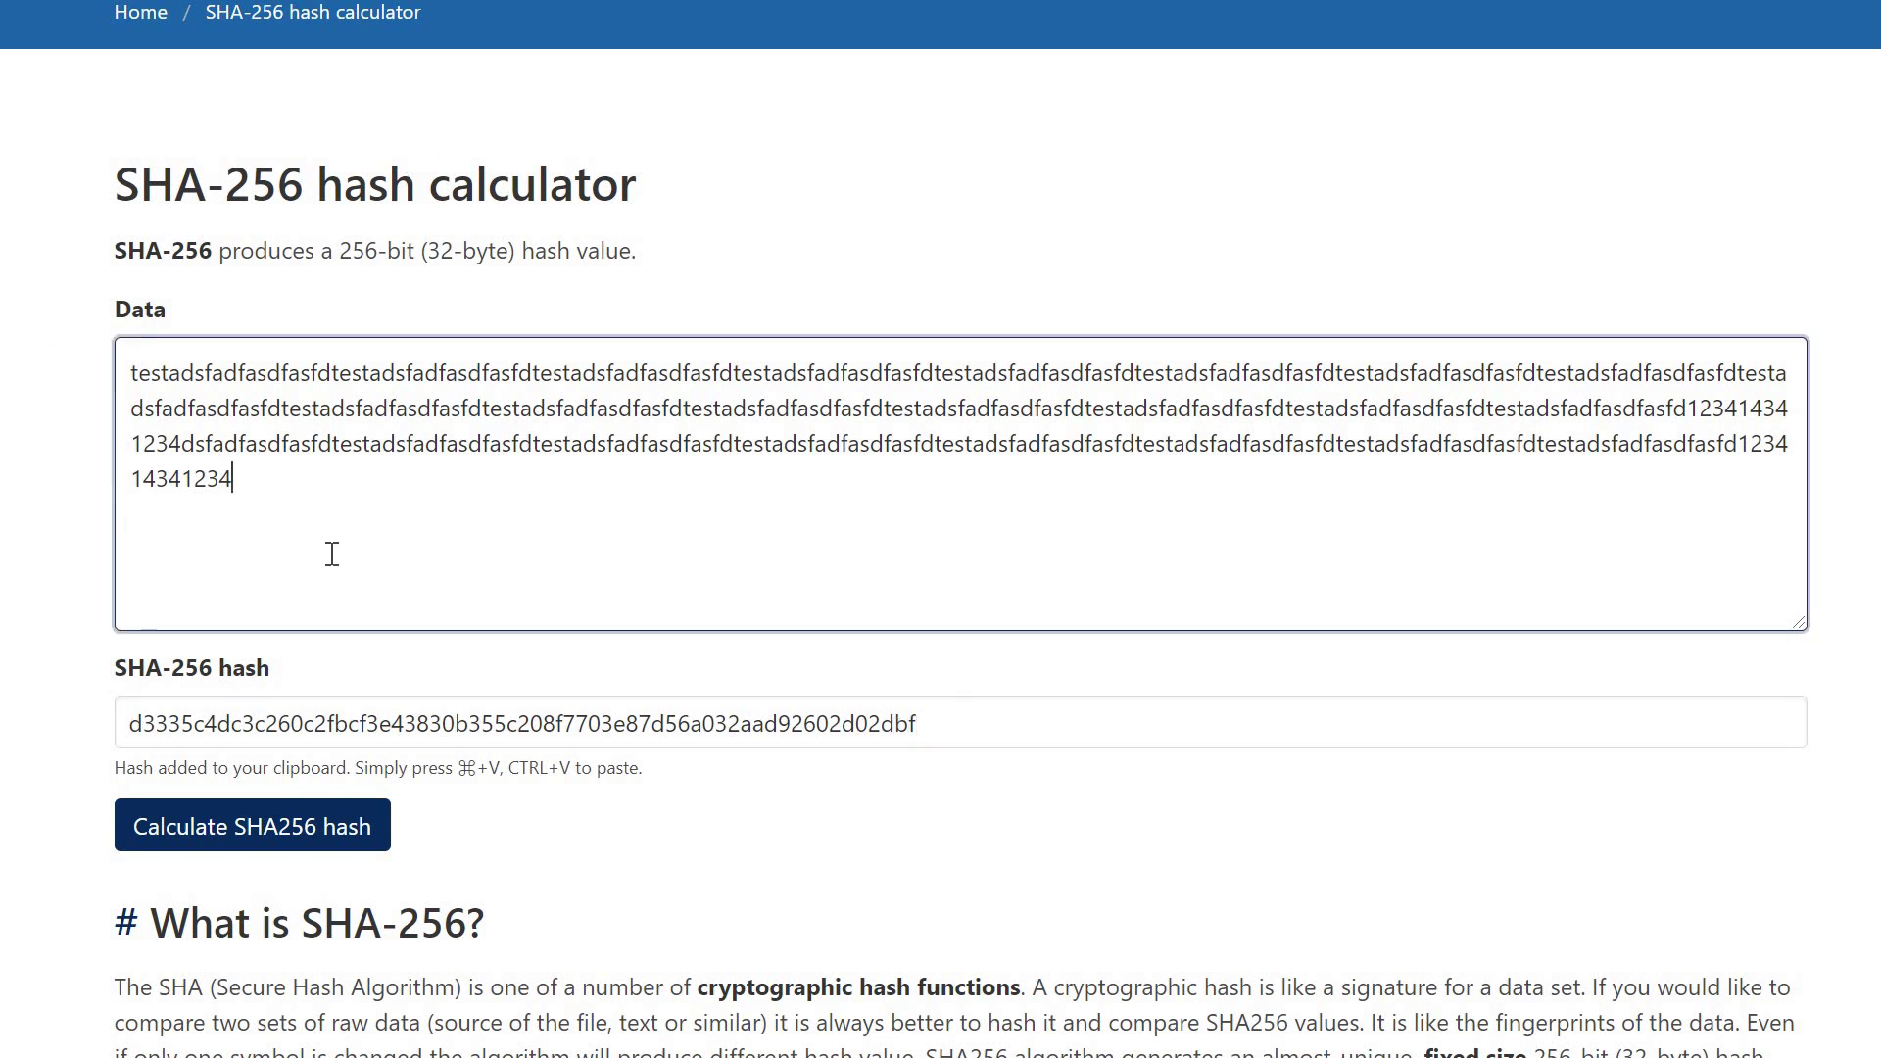
{"action": "type", "text": "a"}
{"action": "left_click", "coordinate": [398, 725]}
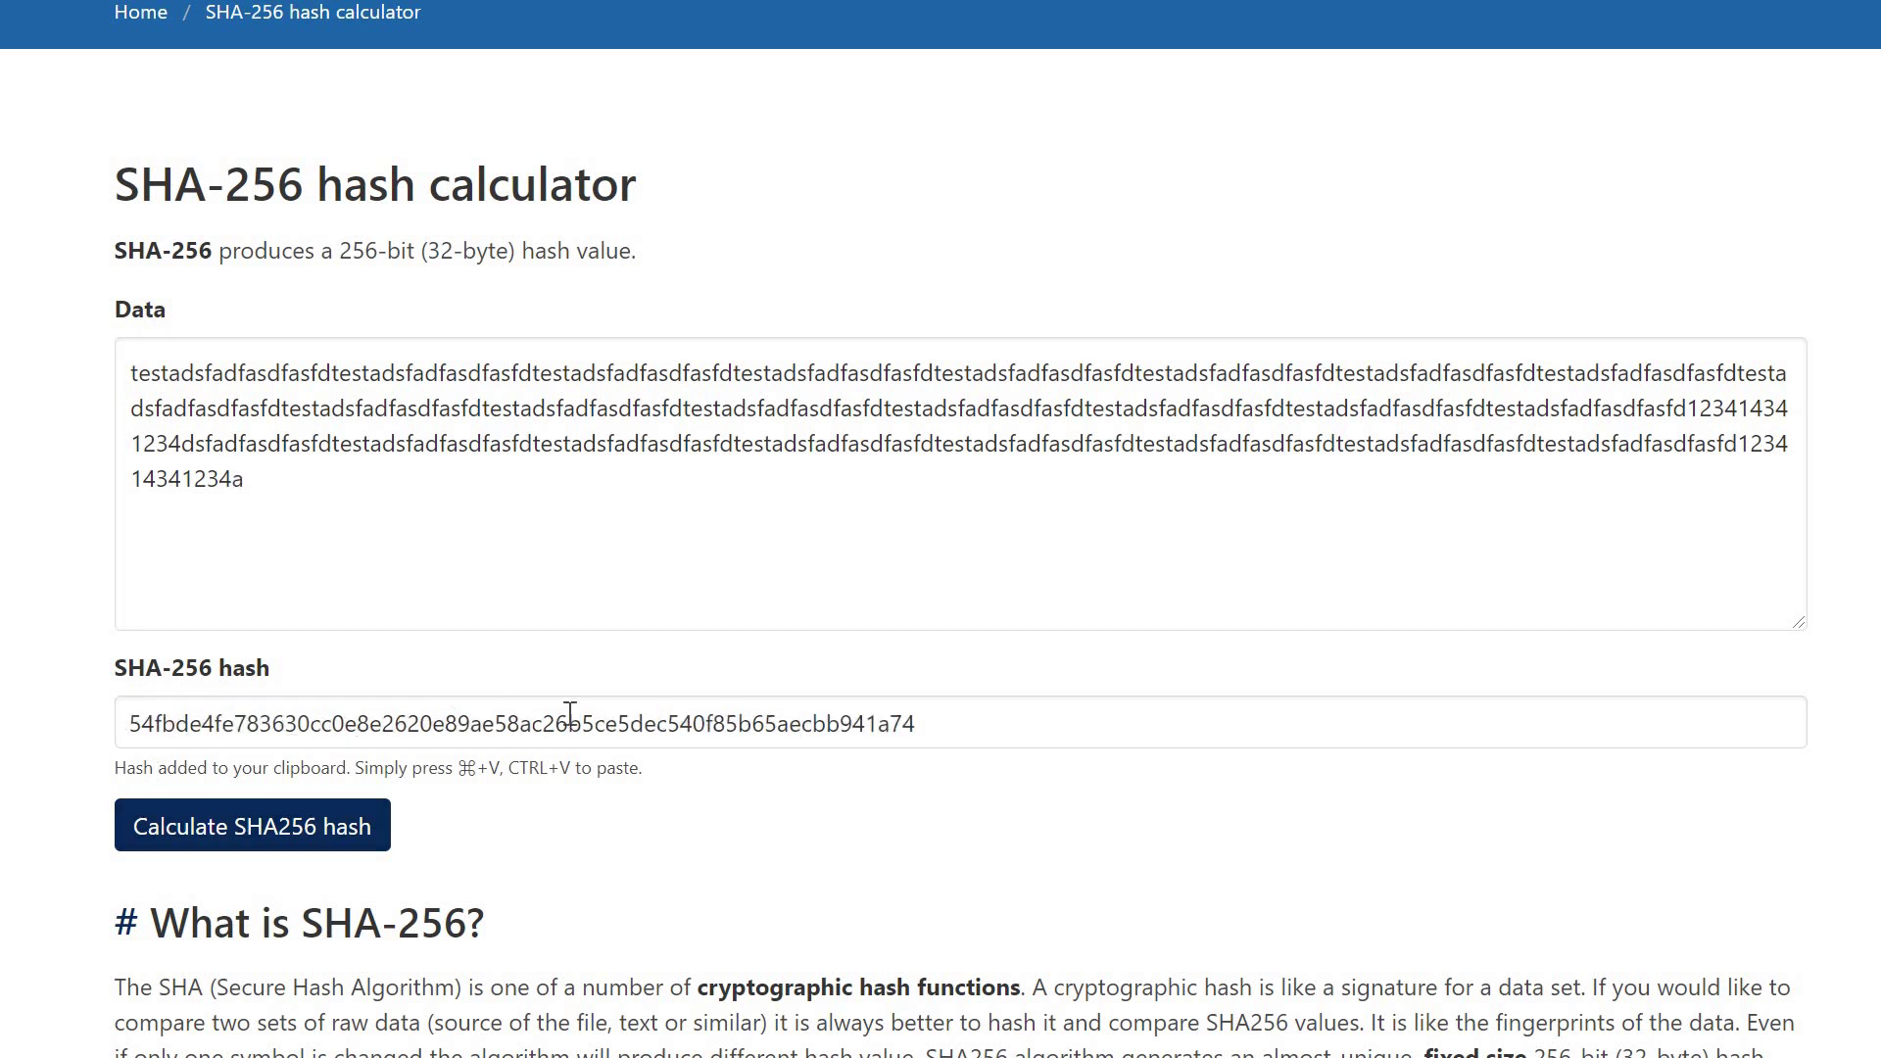
{"action": "left_click", "coordinate": [315, 484]}
{"action": "type", "text": "a"}
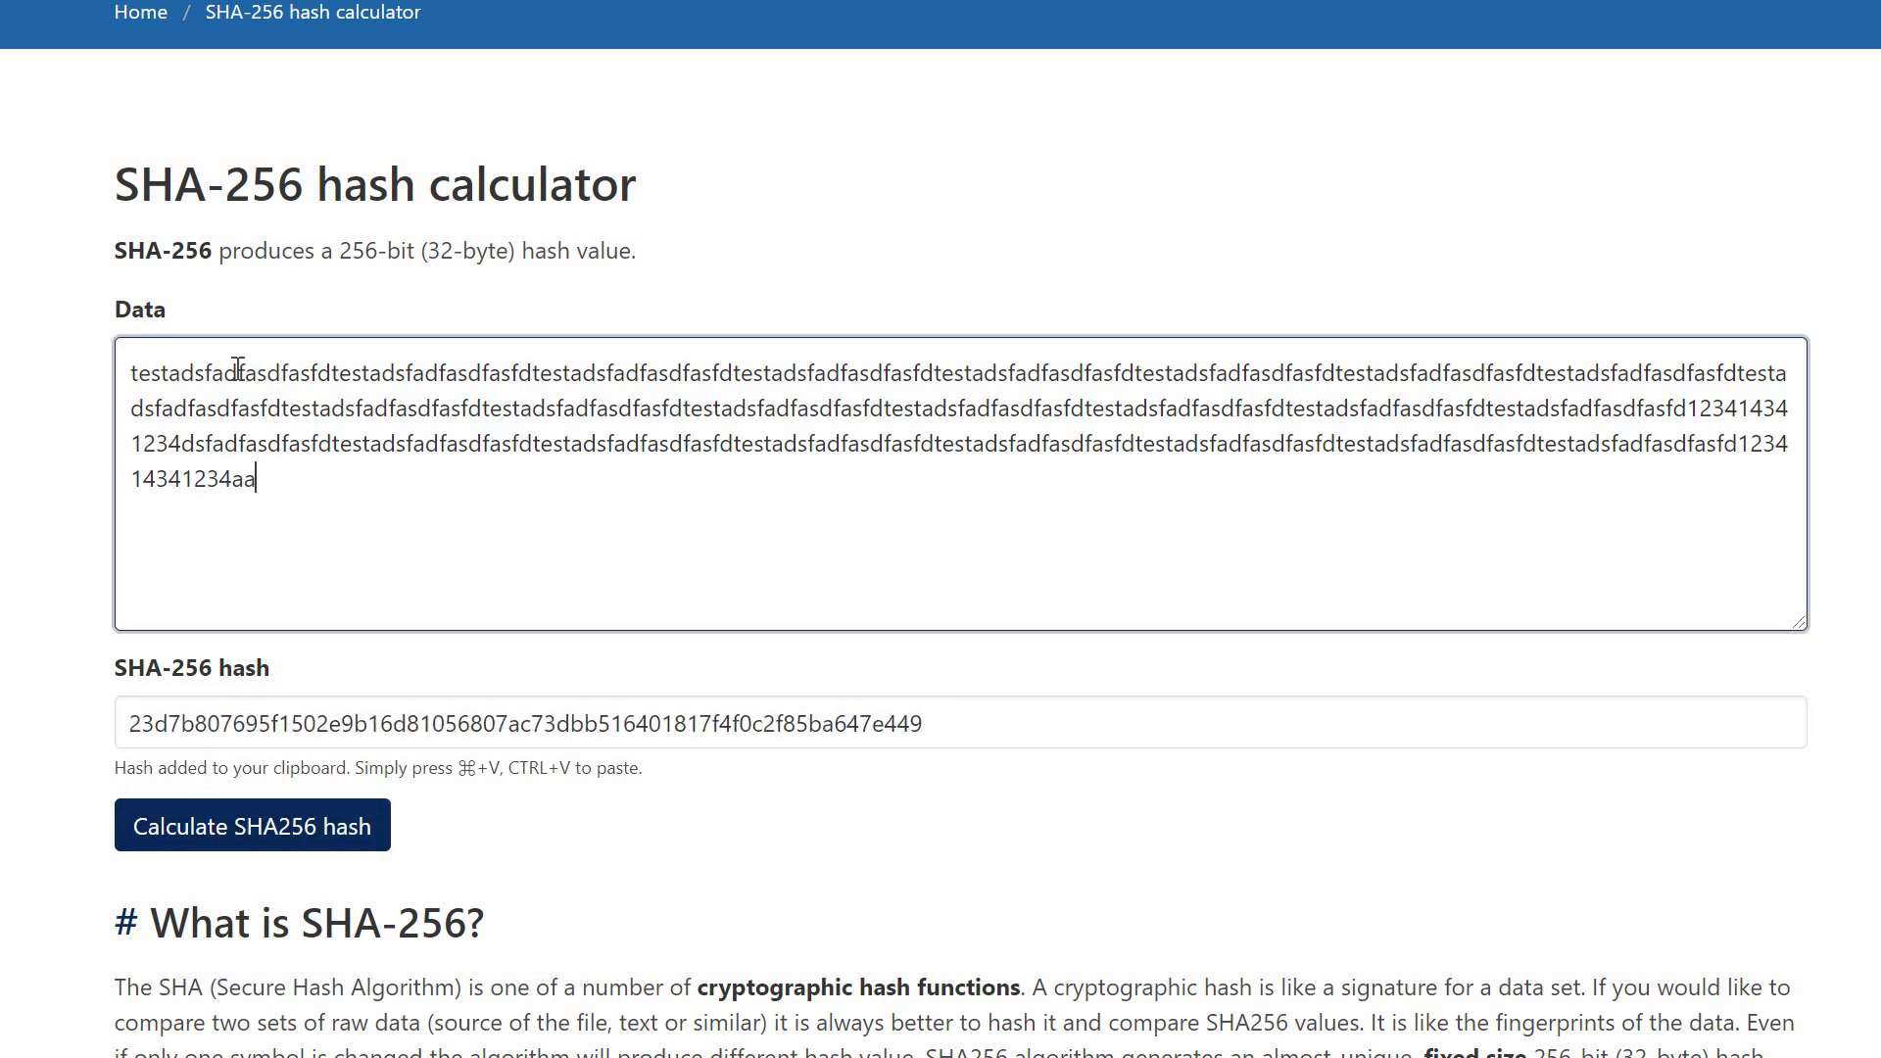
Highlight the existing data, extend its ending to "aaa" and recalculate the hash
{"action": "type", "text": "a"}
{"action": "left_click_drag", "start_coordinate": [132, 372], "coordinate": [1283, 407]}
{"action": "left_click_drag", "start_coordinate": [1007, 462], "coordinate": [235, 478]}
{"action": "key", "text": "End"}
{"action": "type", "text": "a"}
{"action": "left_click", "coordinate": [285, 826]}
Append "b" to the end of the data and recalculate the SHA-256 hash
{"action": "left_click", "coordinate": [318, 483]}
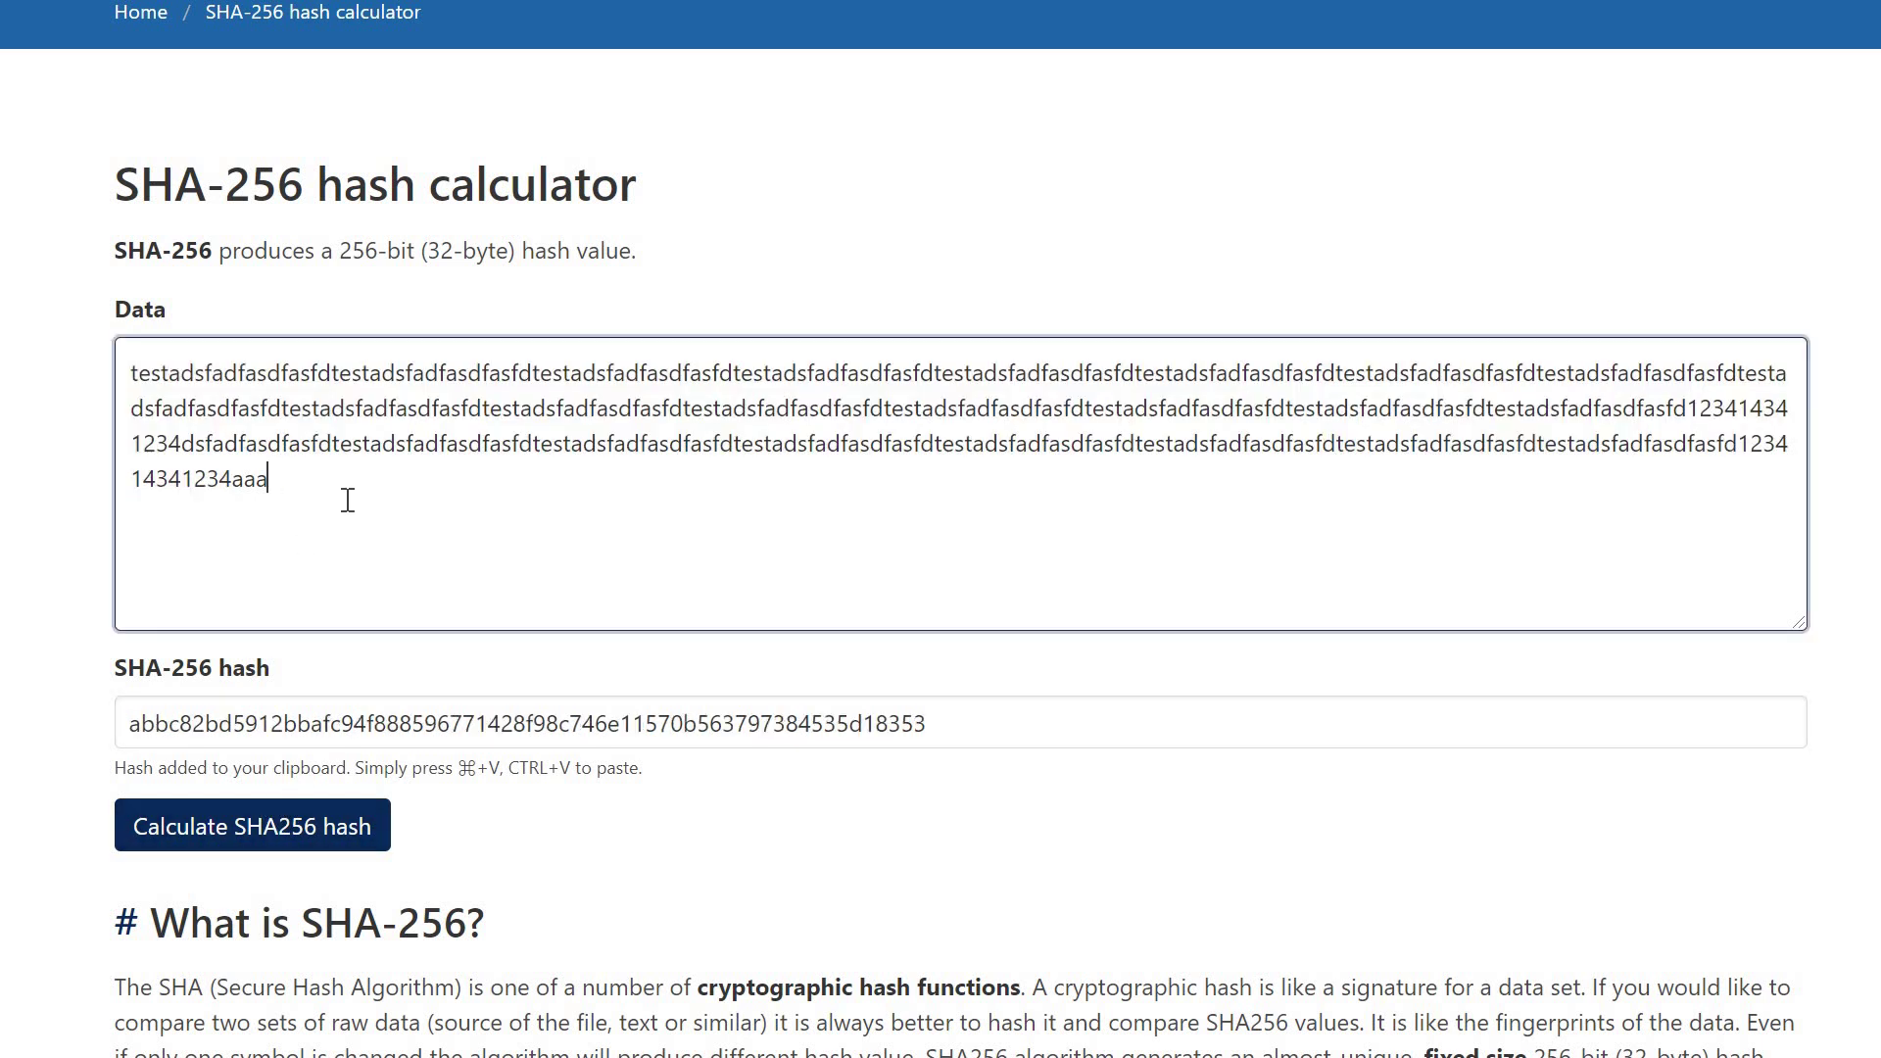
{"action": "type", "text": "b"}
{"action": "key", "text": "Tab"}
{"action": "key", "text": "Return"}
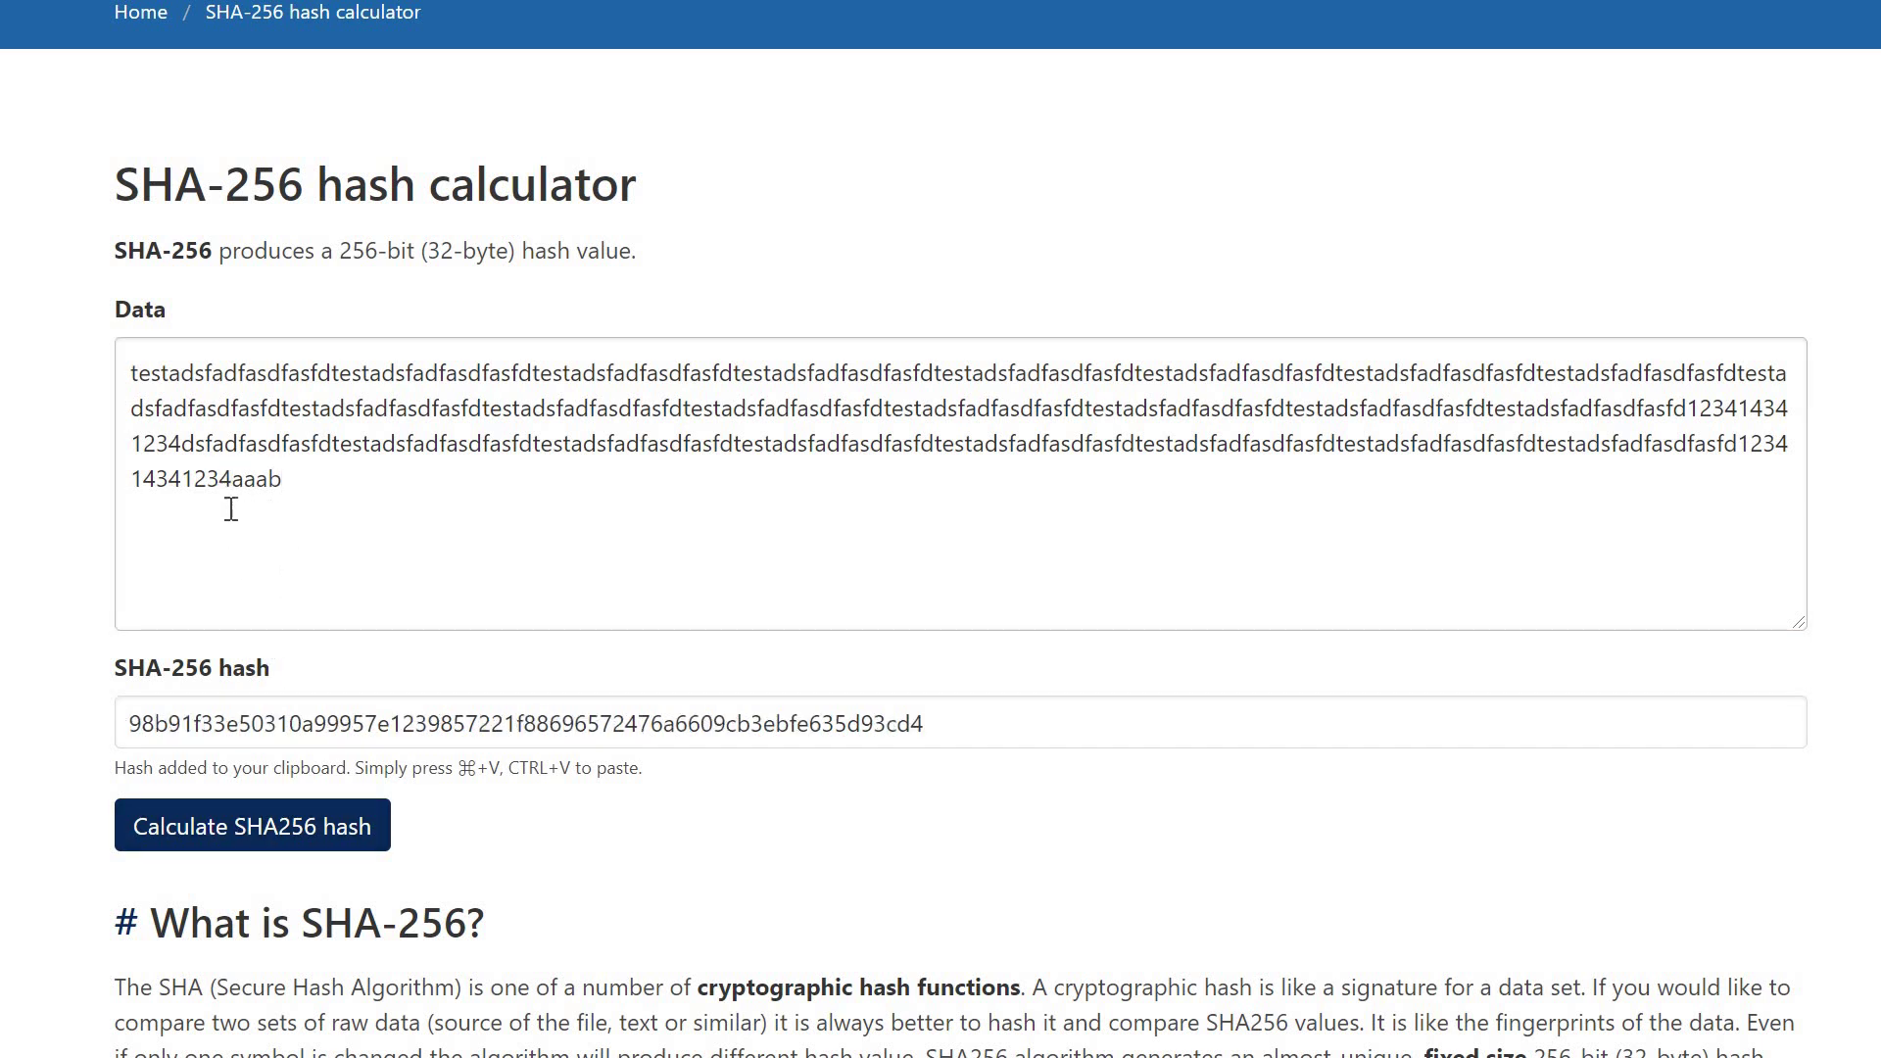
Insert a space before the trailing "aaab" and recalculate the hash
{"action": "left_click", "coordinate": [231, 479]}
{"action": "key", "text": "End"}
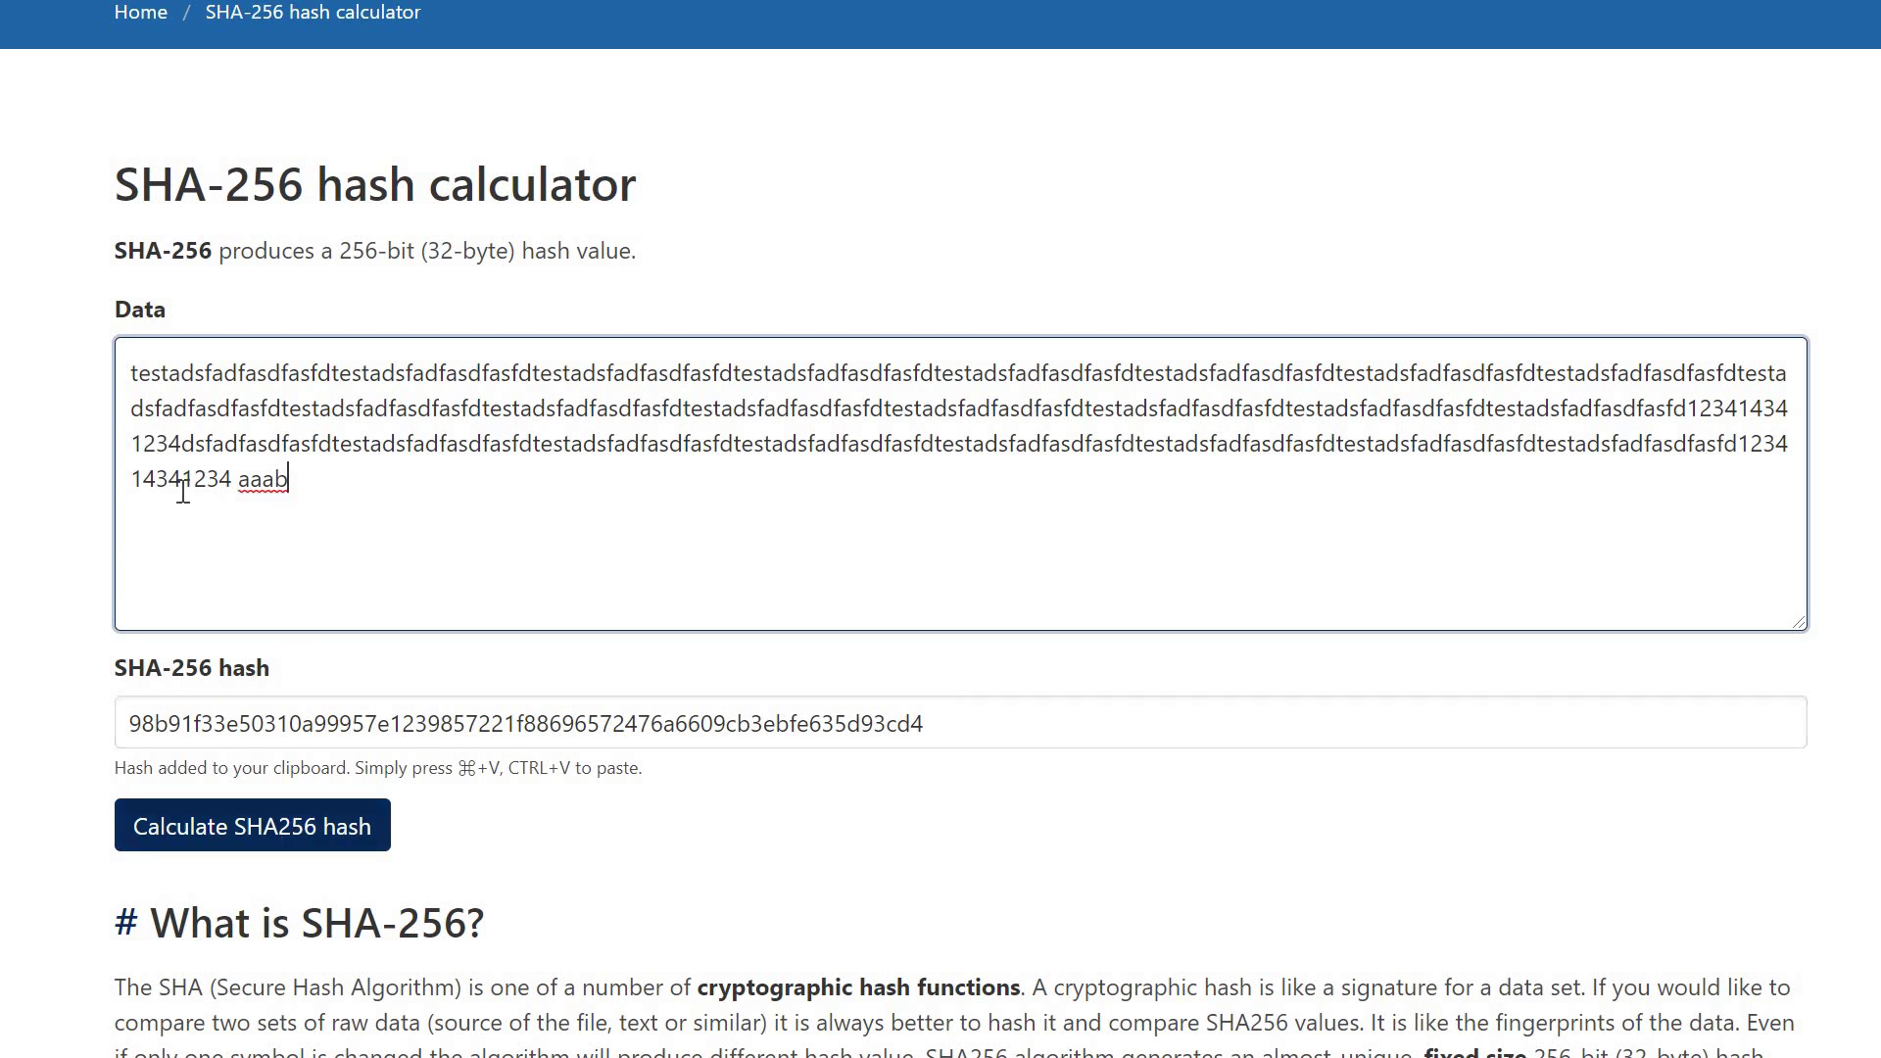
{"action": "key", "text": "Tab"}
{"action": "key", "text": "Return"}
Replace the final letter of the data with "a" and recalculate the hash
{"action": "left_click", "coordinate": [338, 484]}
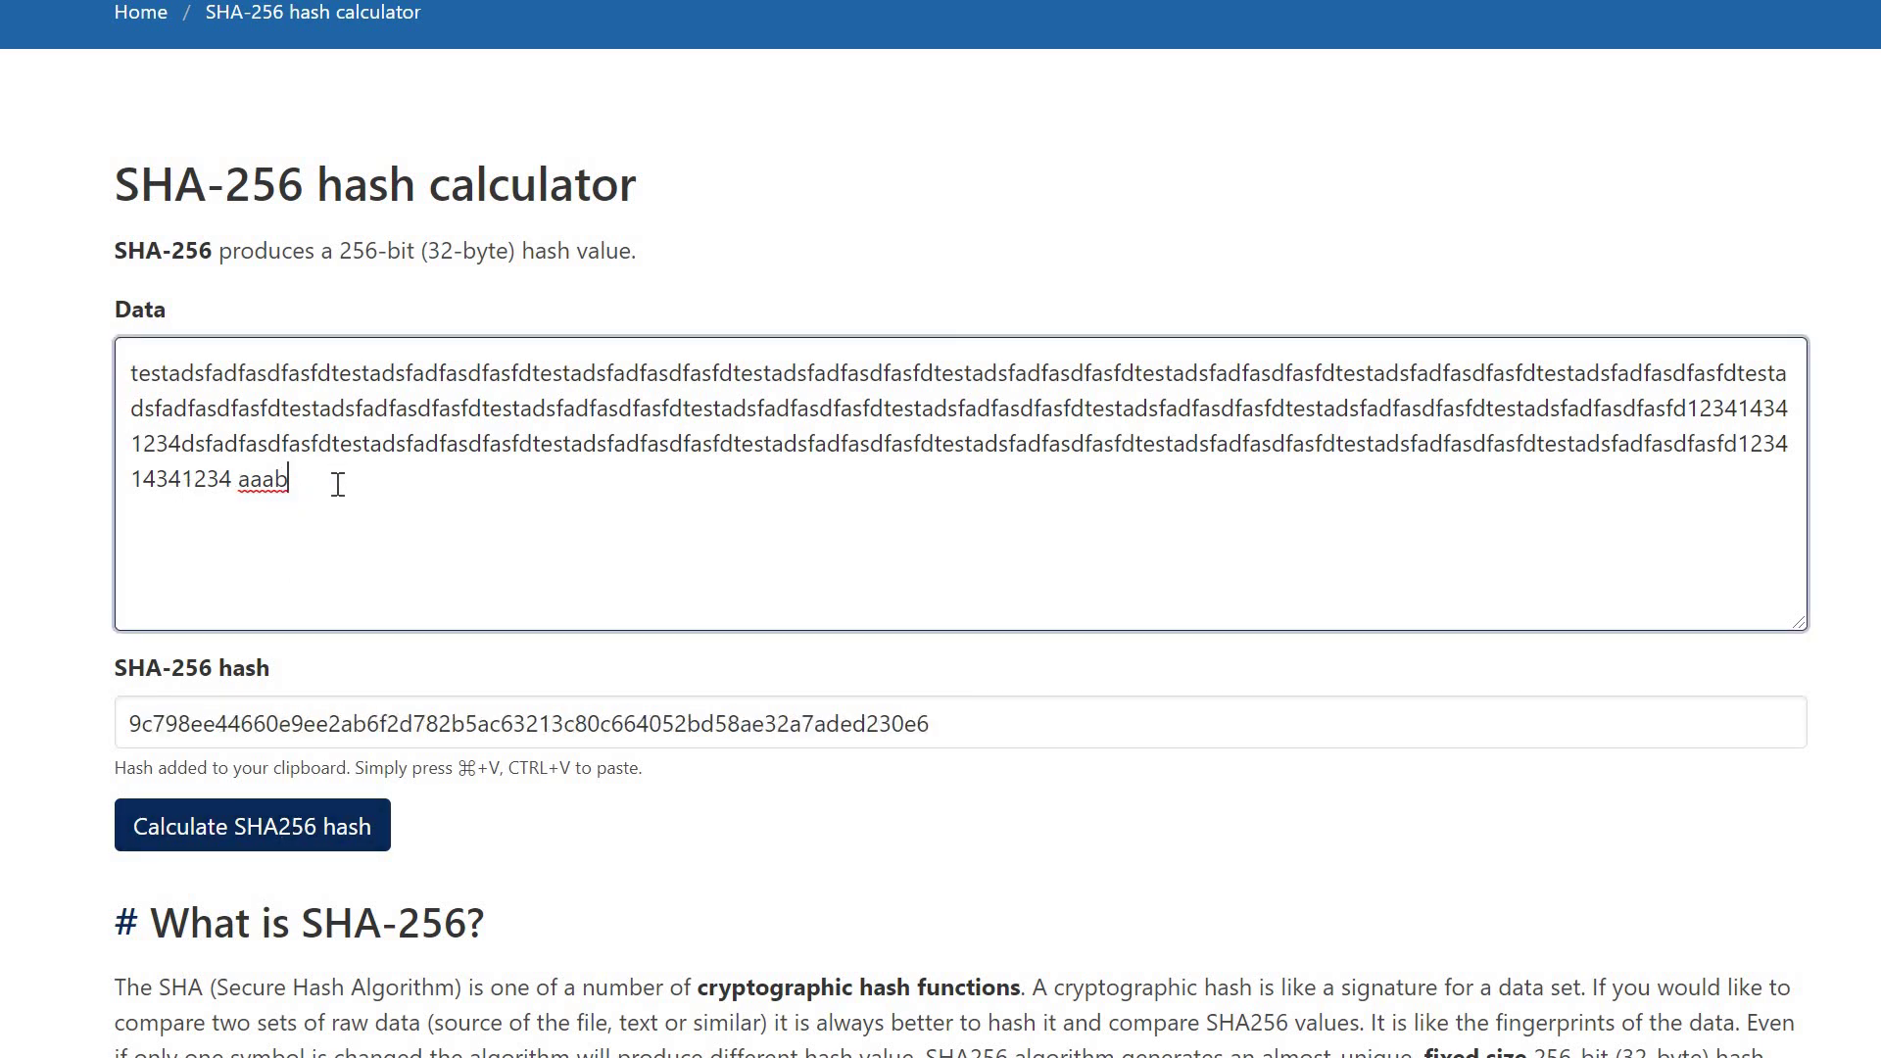
{"action": "key", "text": "BackSpace"}
{"action": "type", "text": "a"}
{"action": "key", "text": "Tab"}
{"action": "key", "text": "Return"}
Change the final letter of the data back to "b" and recalculate the hash
{"action": "left_click", "coordinate": [398, 476]}
{"action": "key", "text": "BackSpace"}
{"action": "type", "text": "b"}
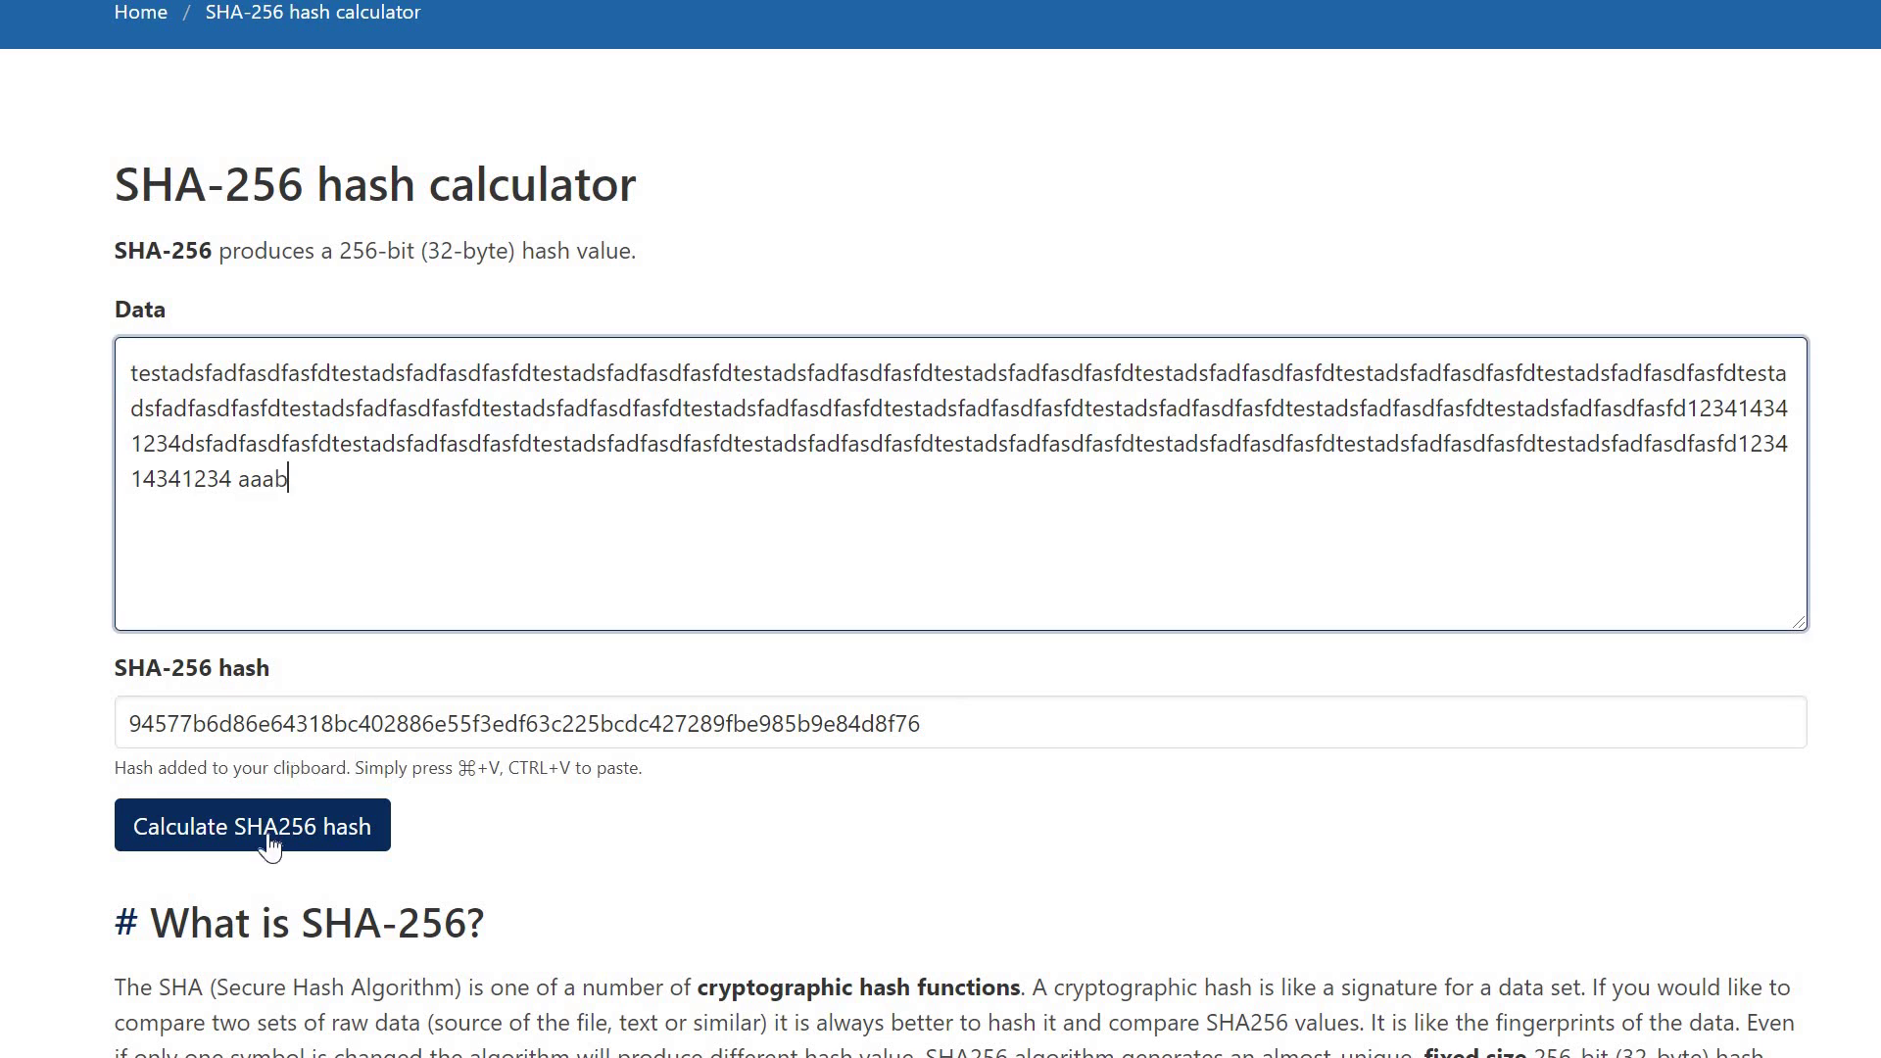
{"action": "key", "text": "Tab"}
{"action": "key", "text": "Return"}
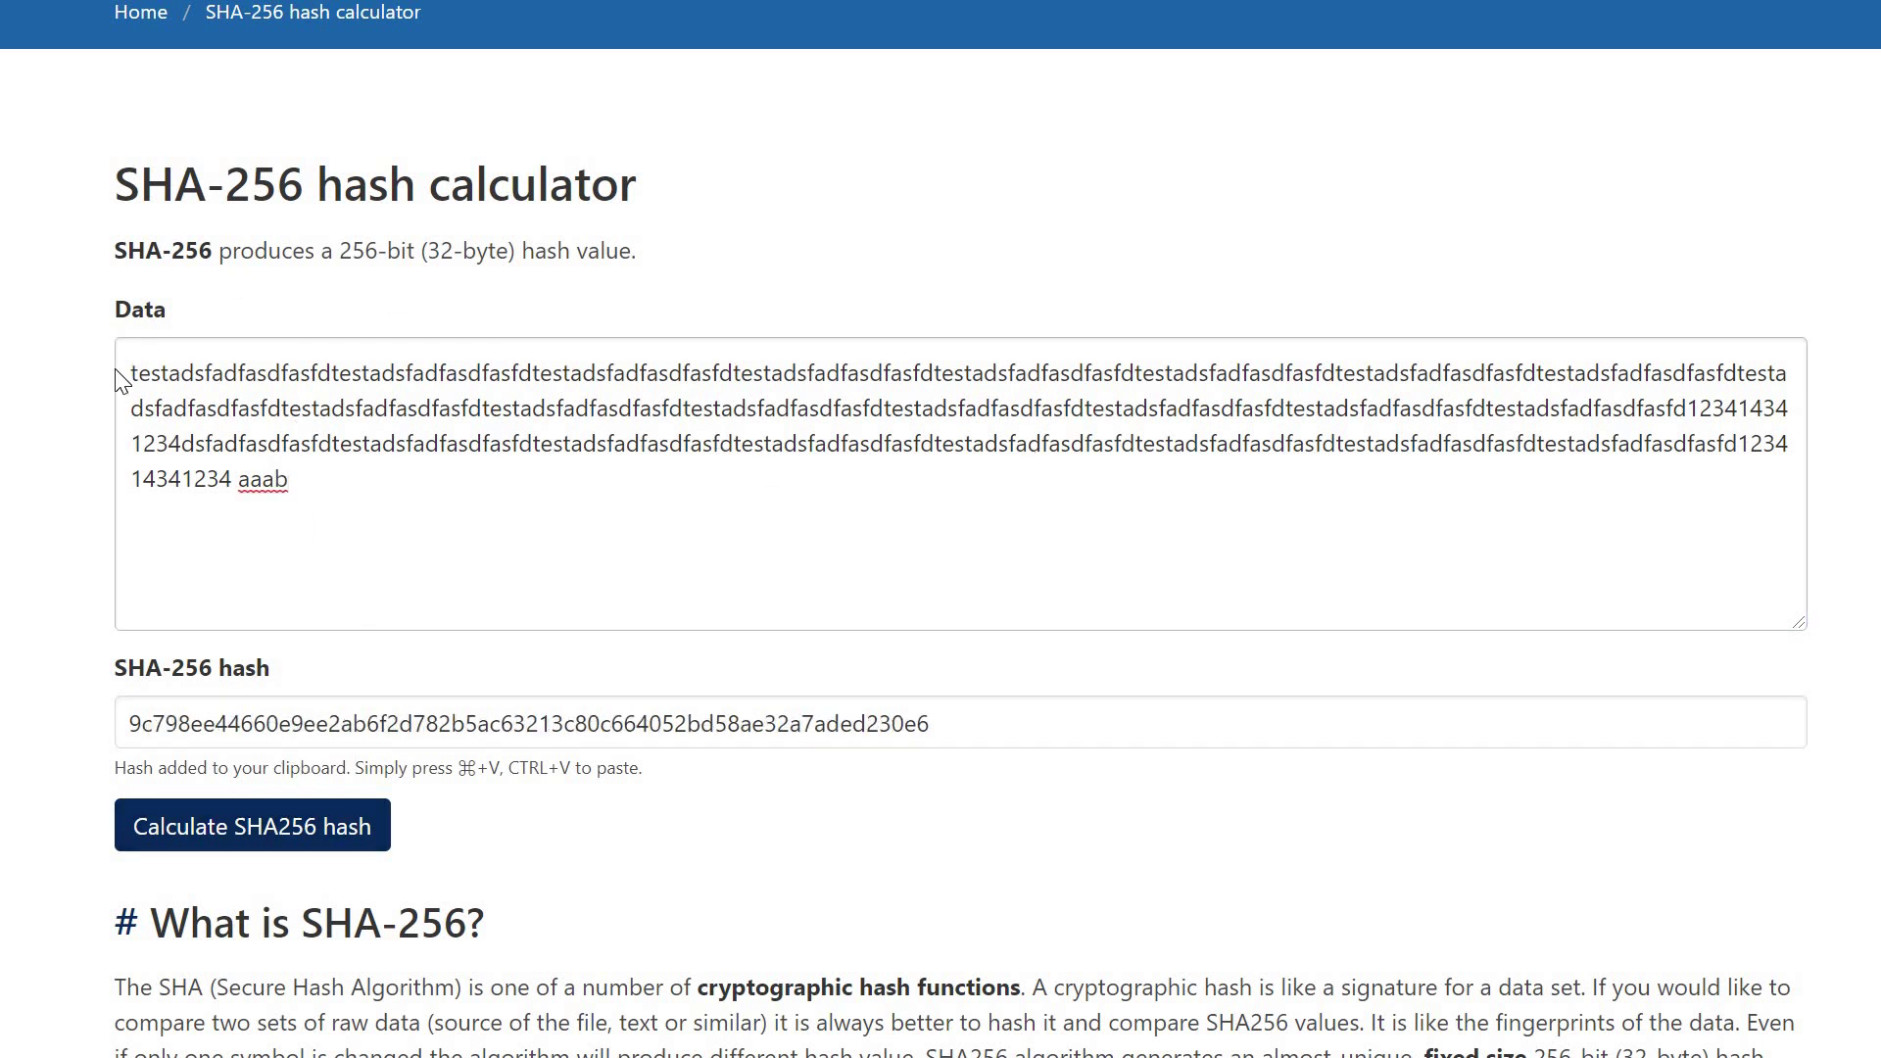
Highlight the trailing "aaab", replace its final letter with "c" and recalculate the hash
{"action": "left_click_drag", "start_coordinate": [135, 378], "coordinate": [232, 482]}
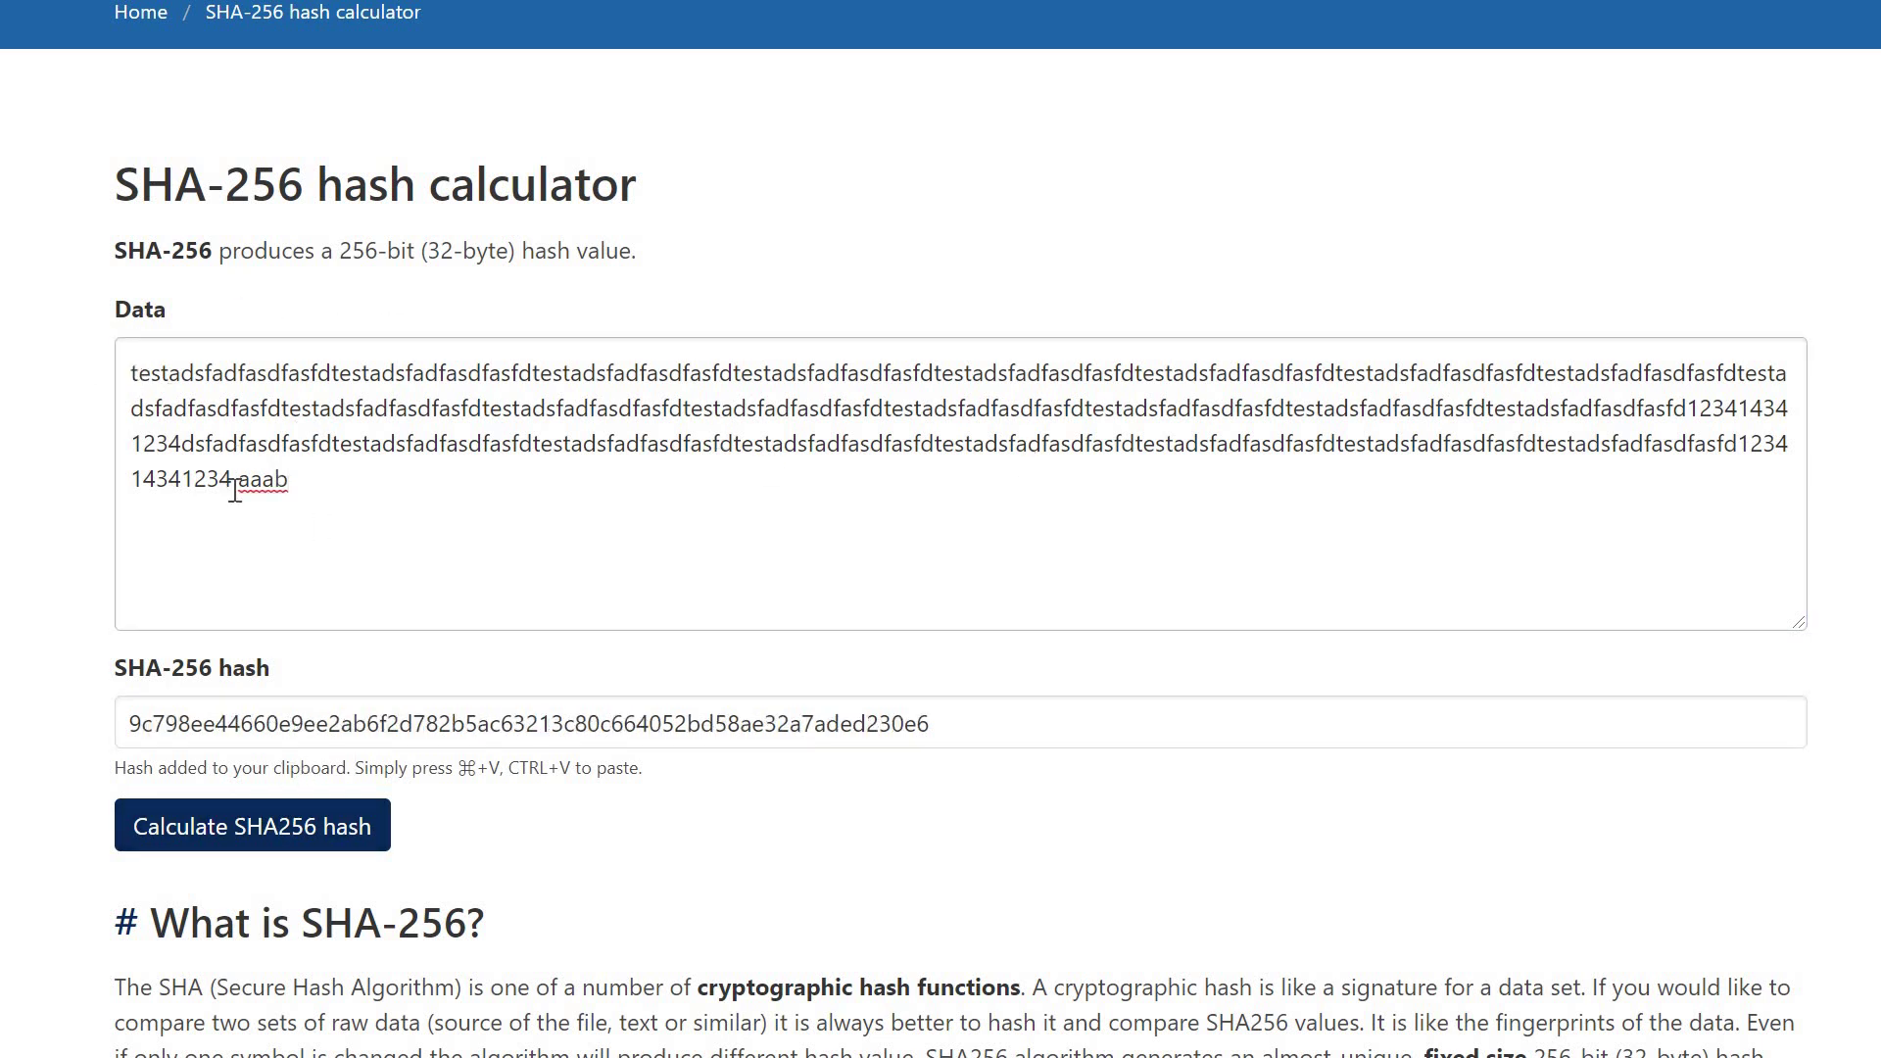
{"action": "double_click", "coordinate": [322, 486]}
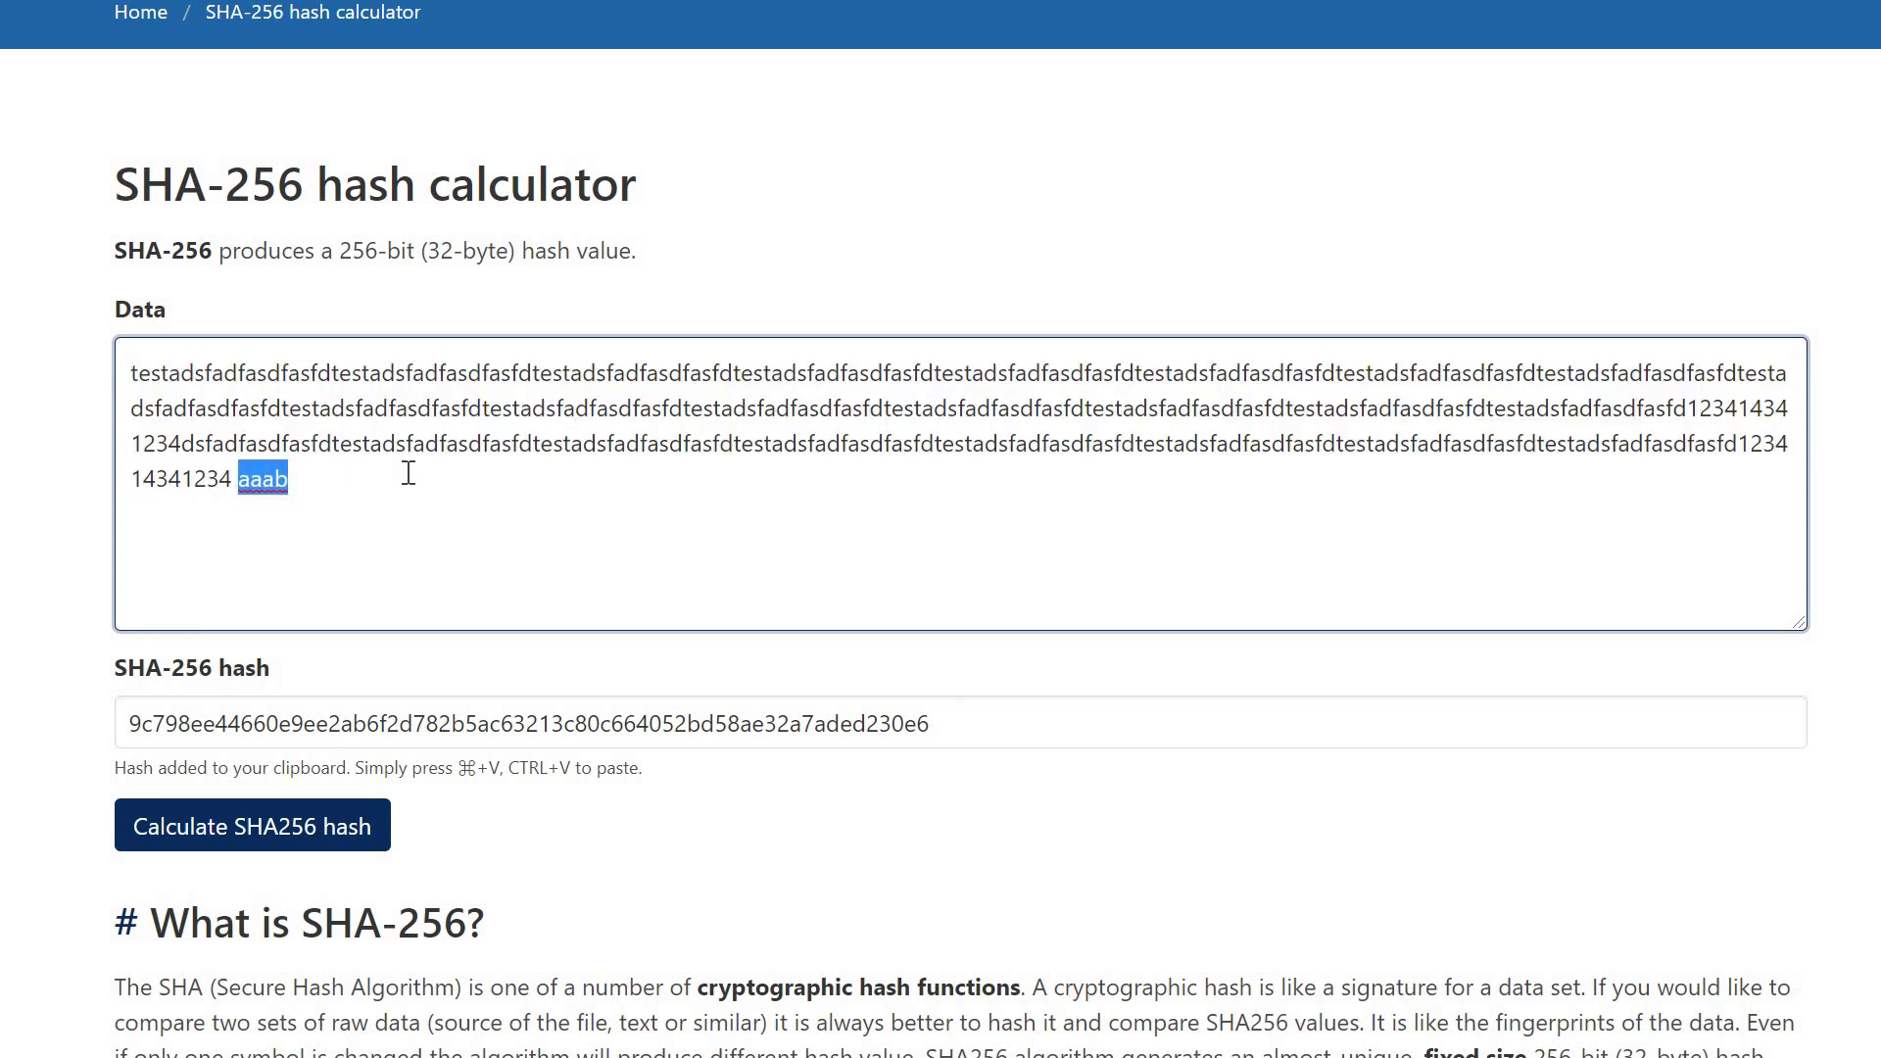
{"action": "left_click", "coordinate": [525, 472]}
{"action": "key", "text": "BackSpace"}
{"action": "type", "text": "c"}
{"action": "key", "text": "Tab"}
{"action": "key", "text": "Return"}
Replace the final letter of the data with "d" and recalculate the hash
{"action": "key", "text": "shift+Tab"}
{"action": "key", "text": "BackSpace"}
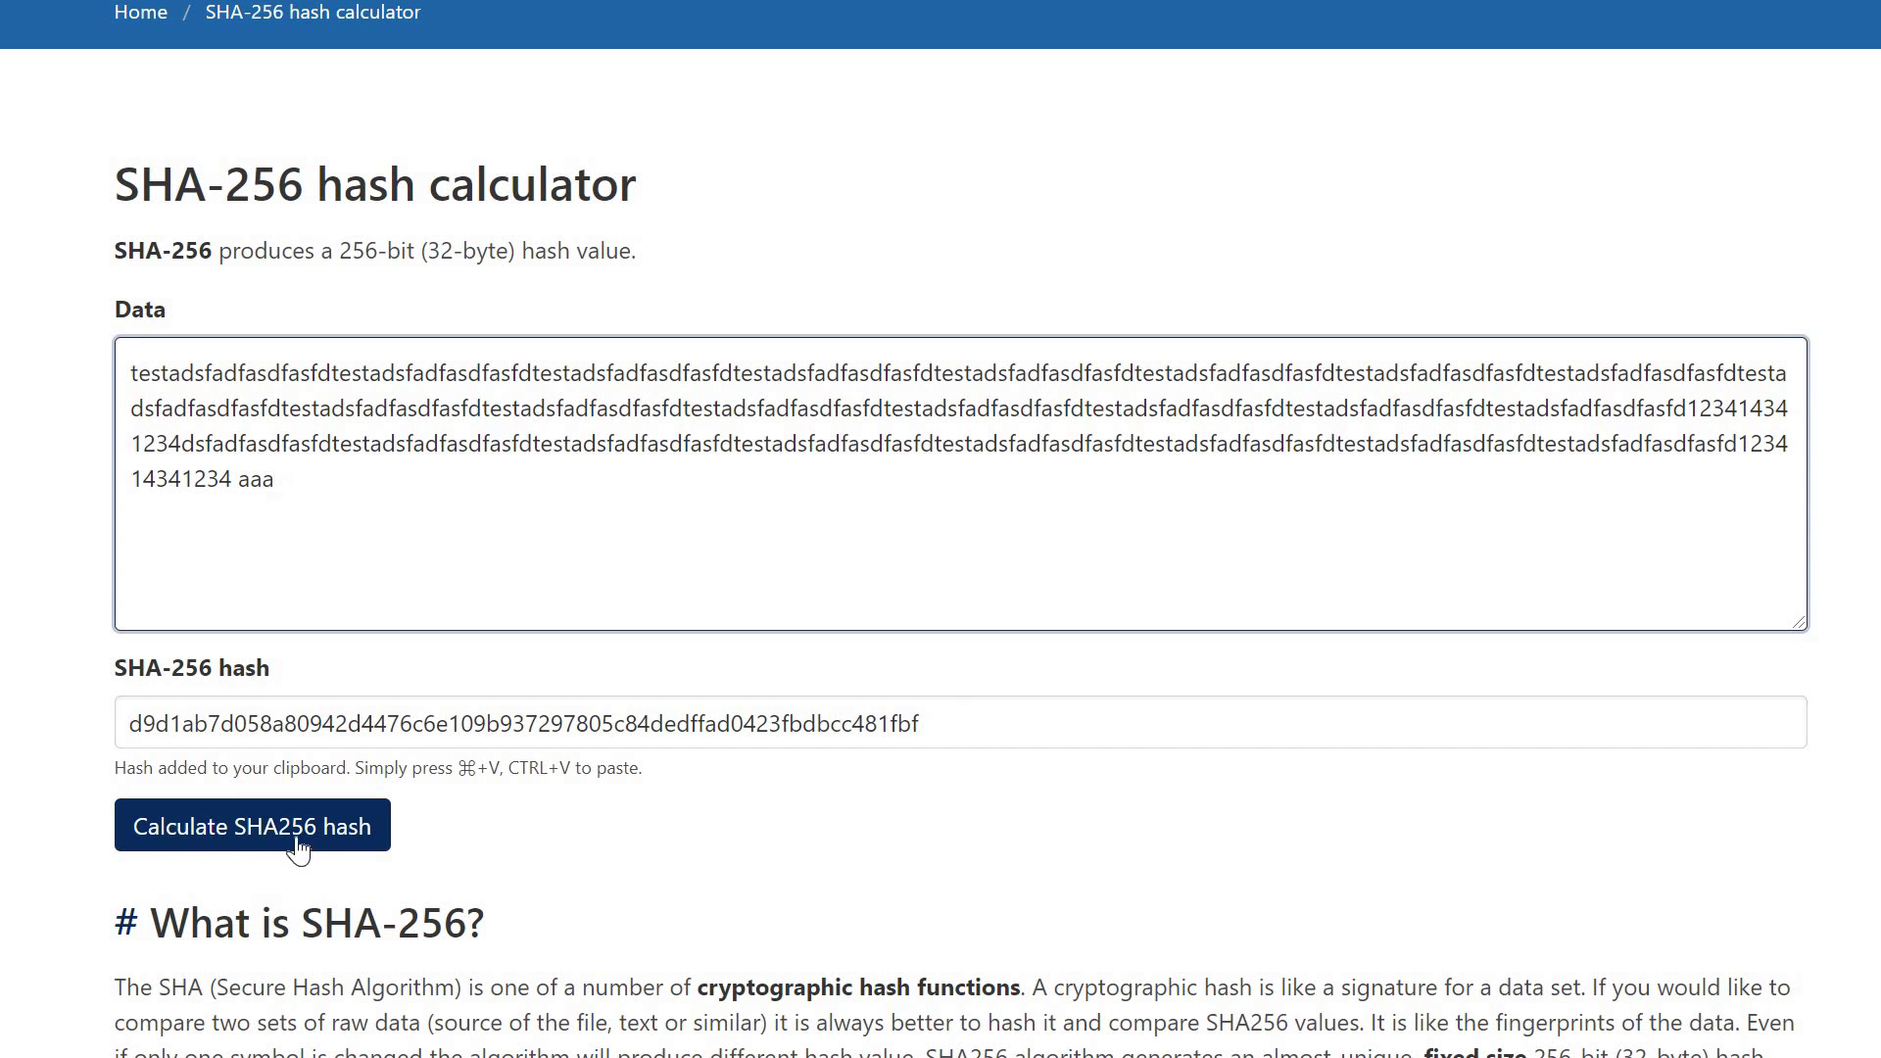
{"action": "type", "text": "d"}
{"action": "key", "text": "Tab"}
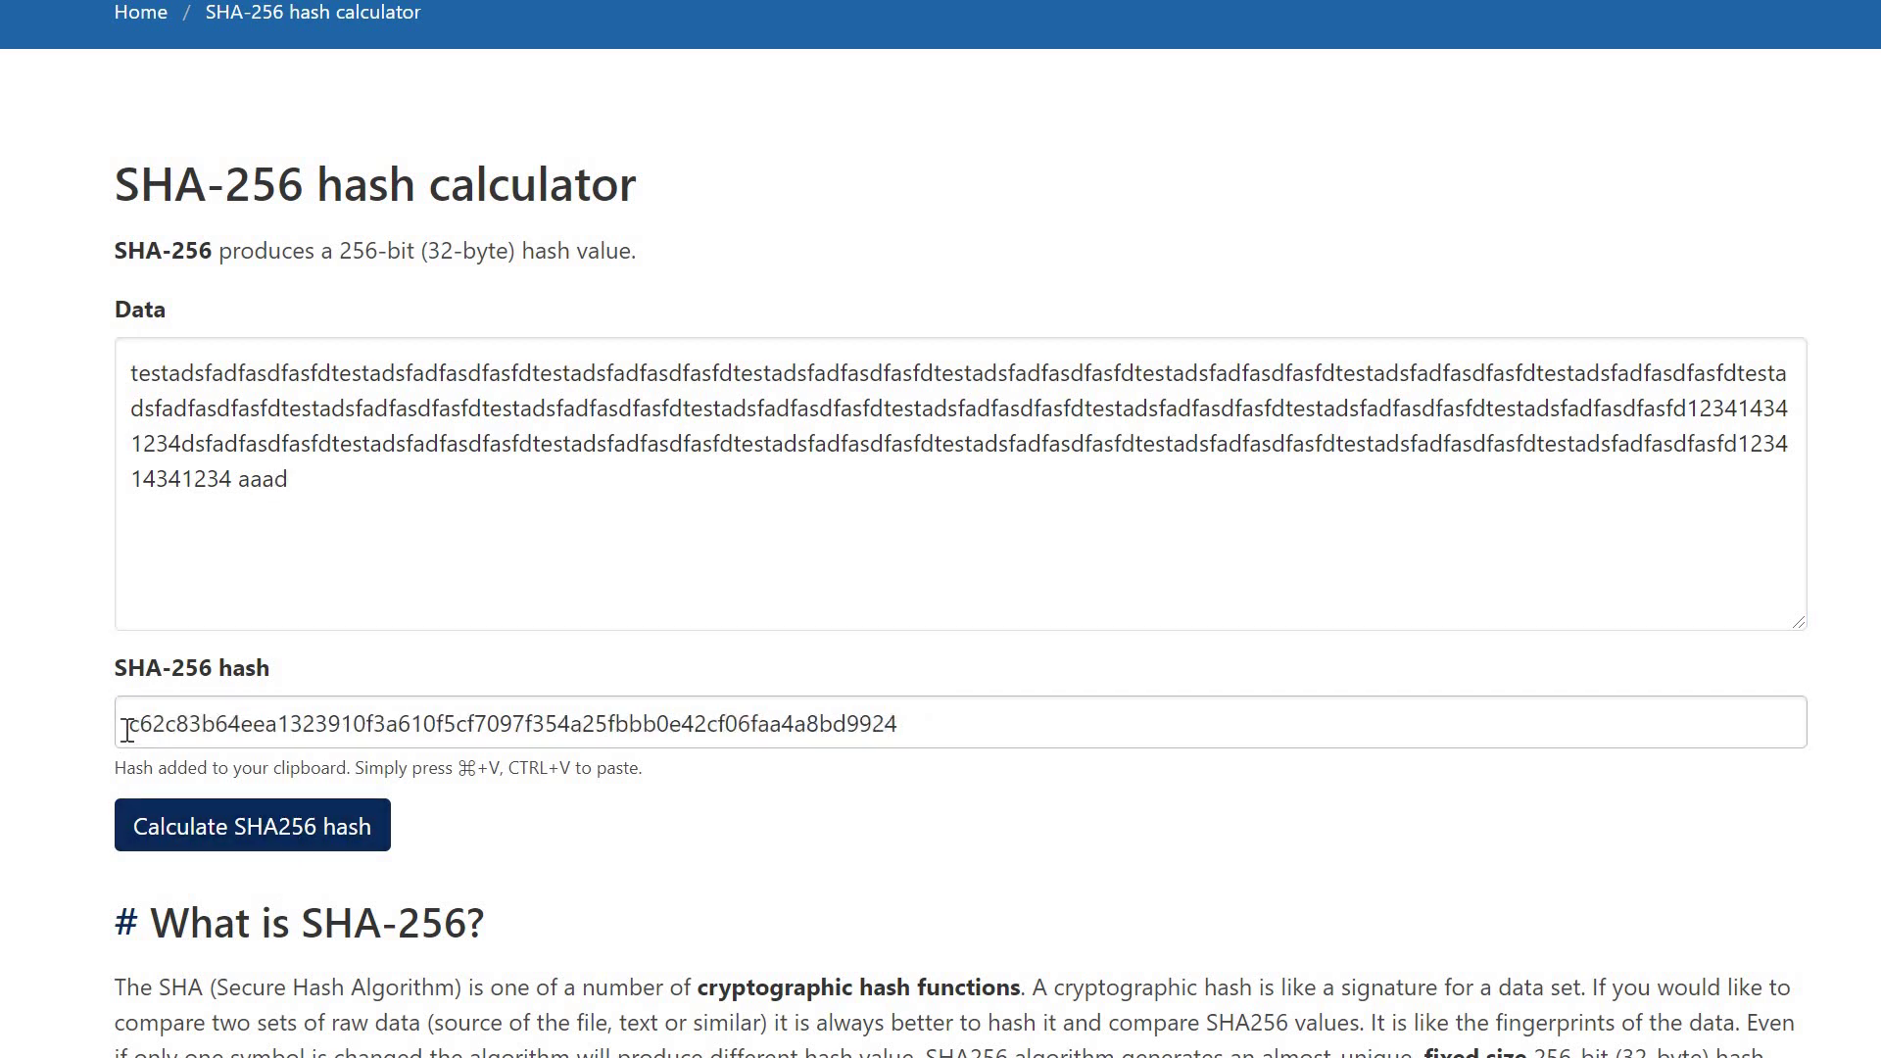
Replace the final letter of the data with "e" and recalculate the hash
{"action": "left_click", "coordinate": [319, 468]}
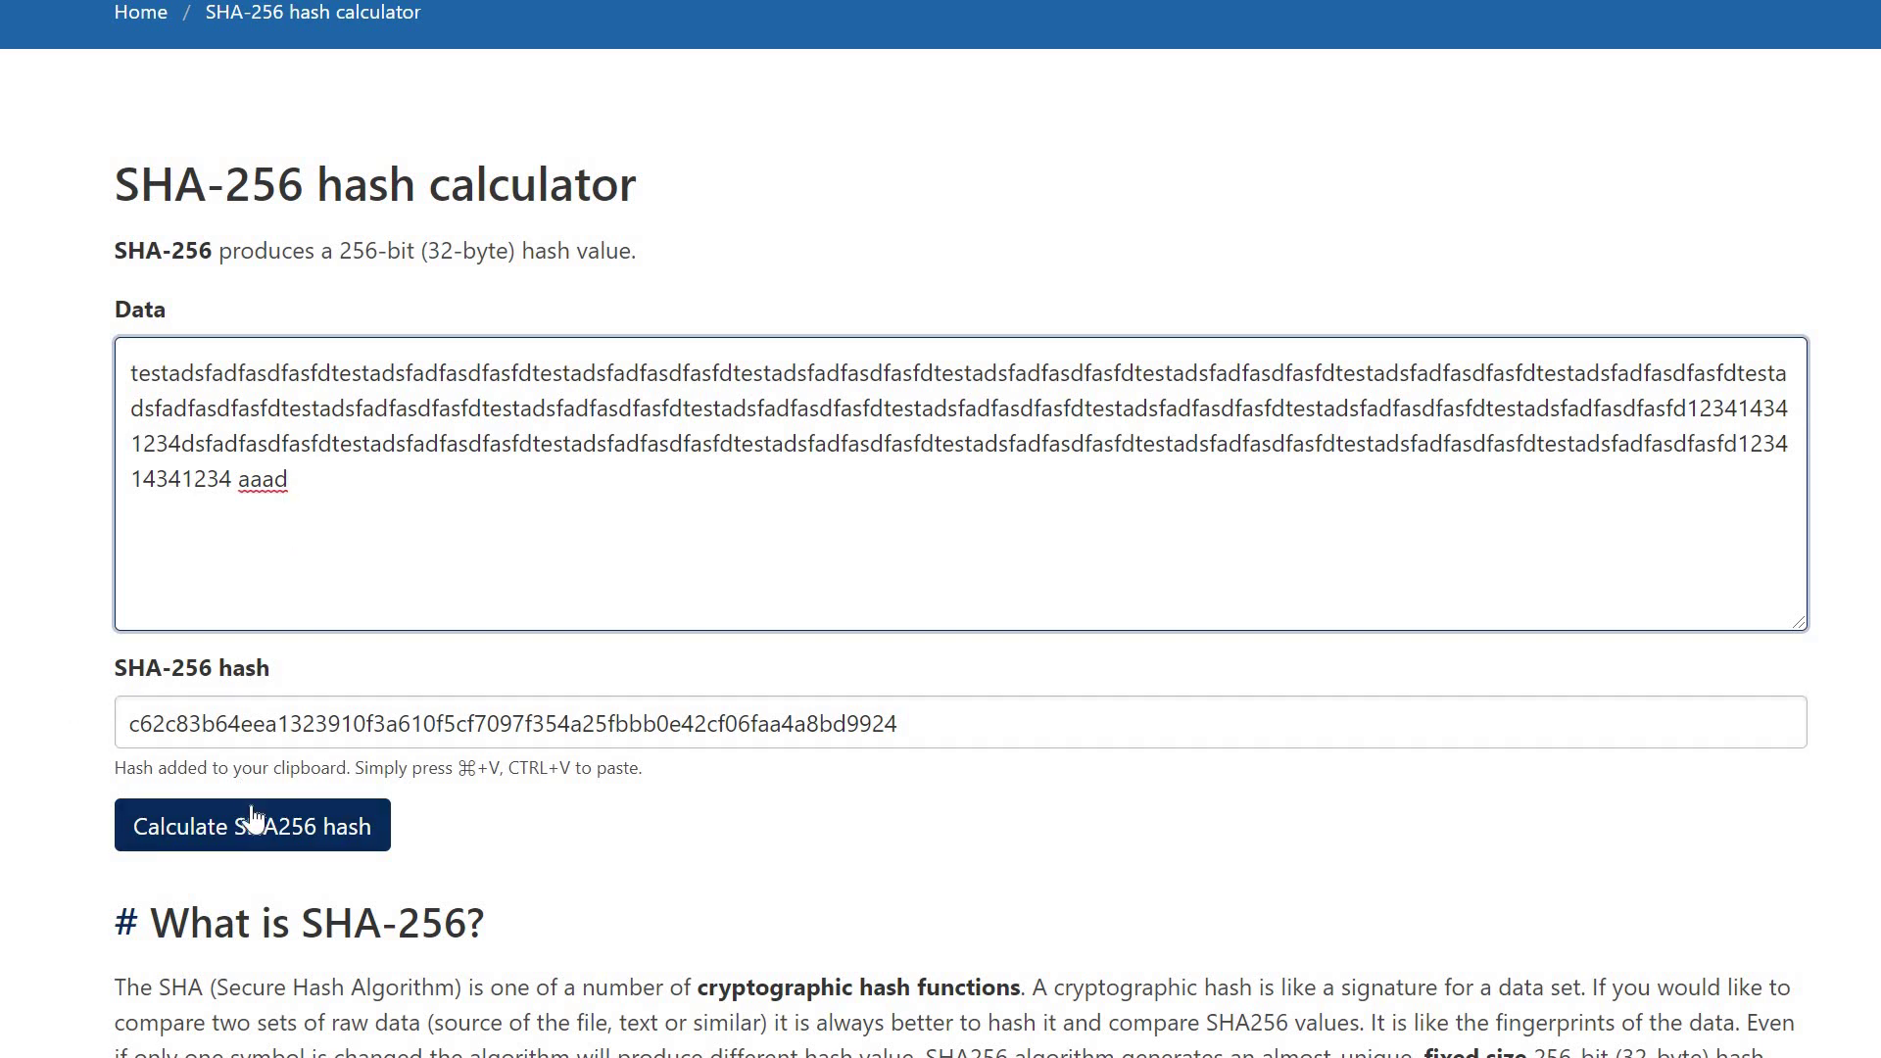
{"action": "key", "text": "BackSpace"}
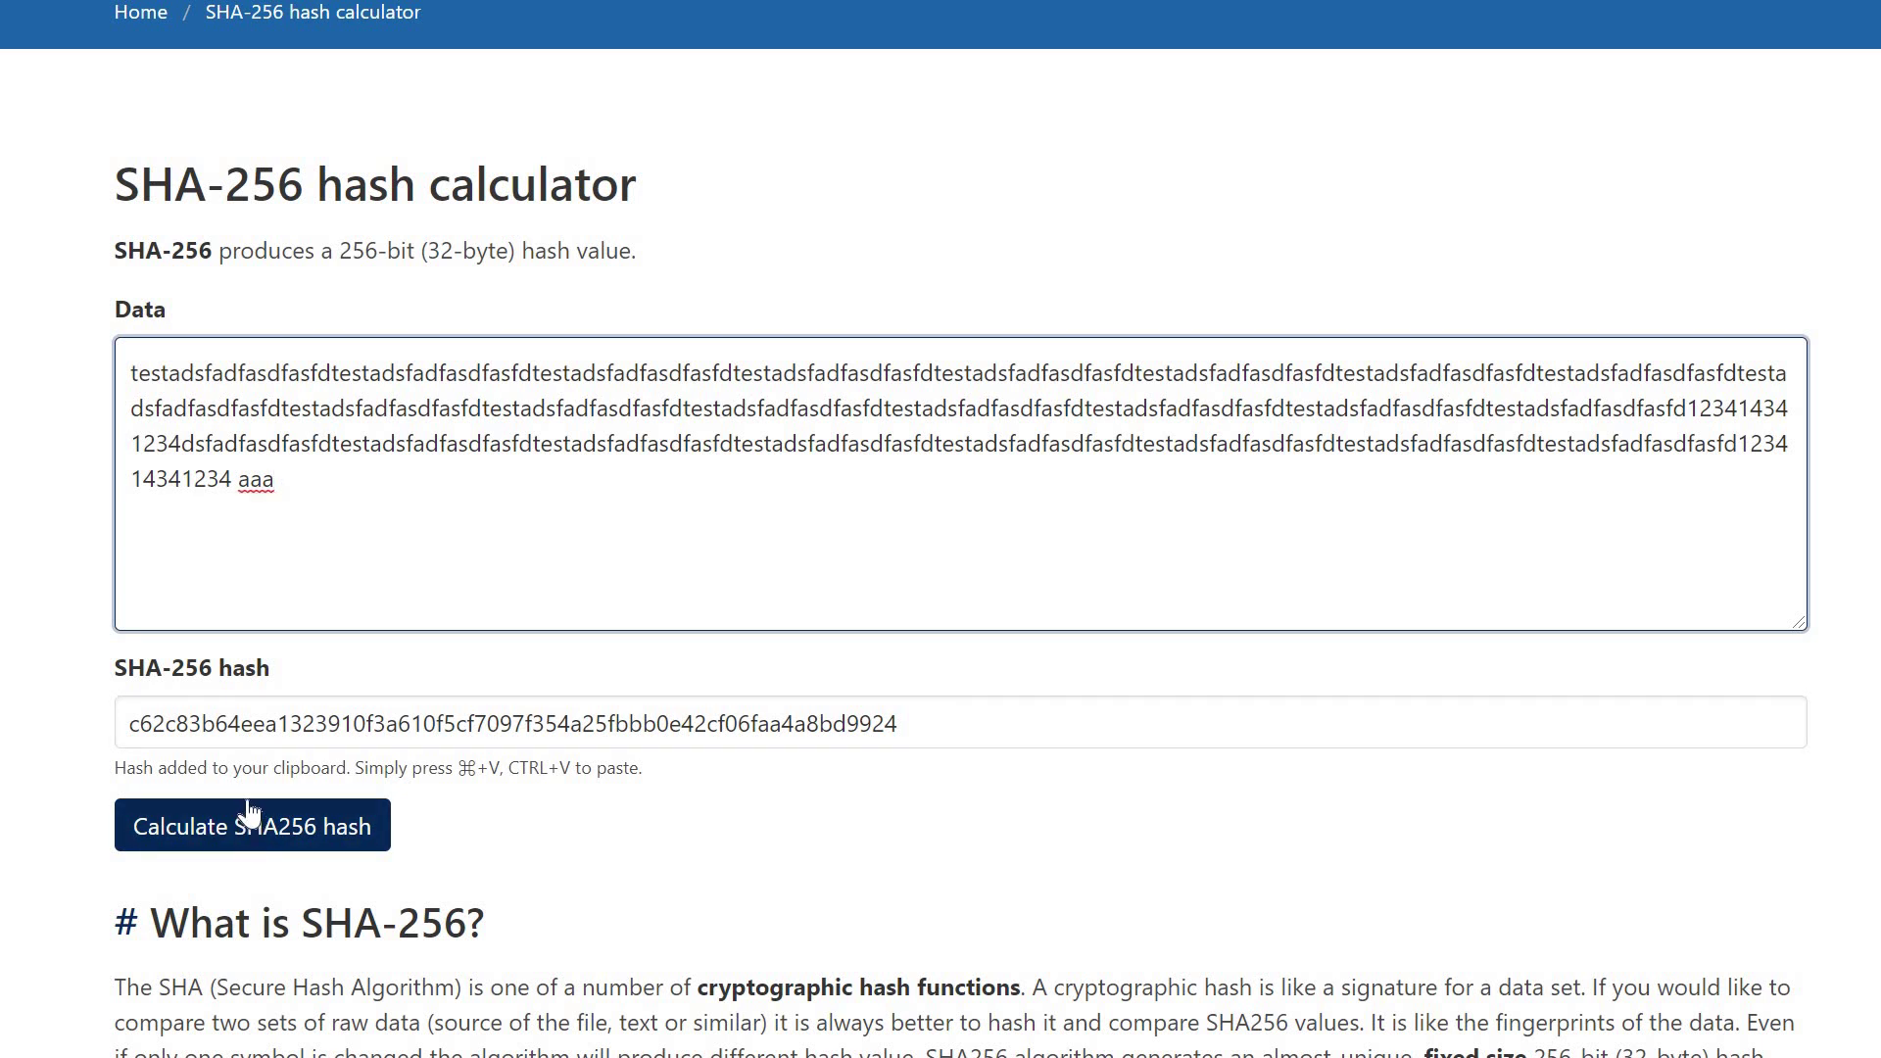
{"action": "type", "text": "e"}
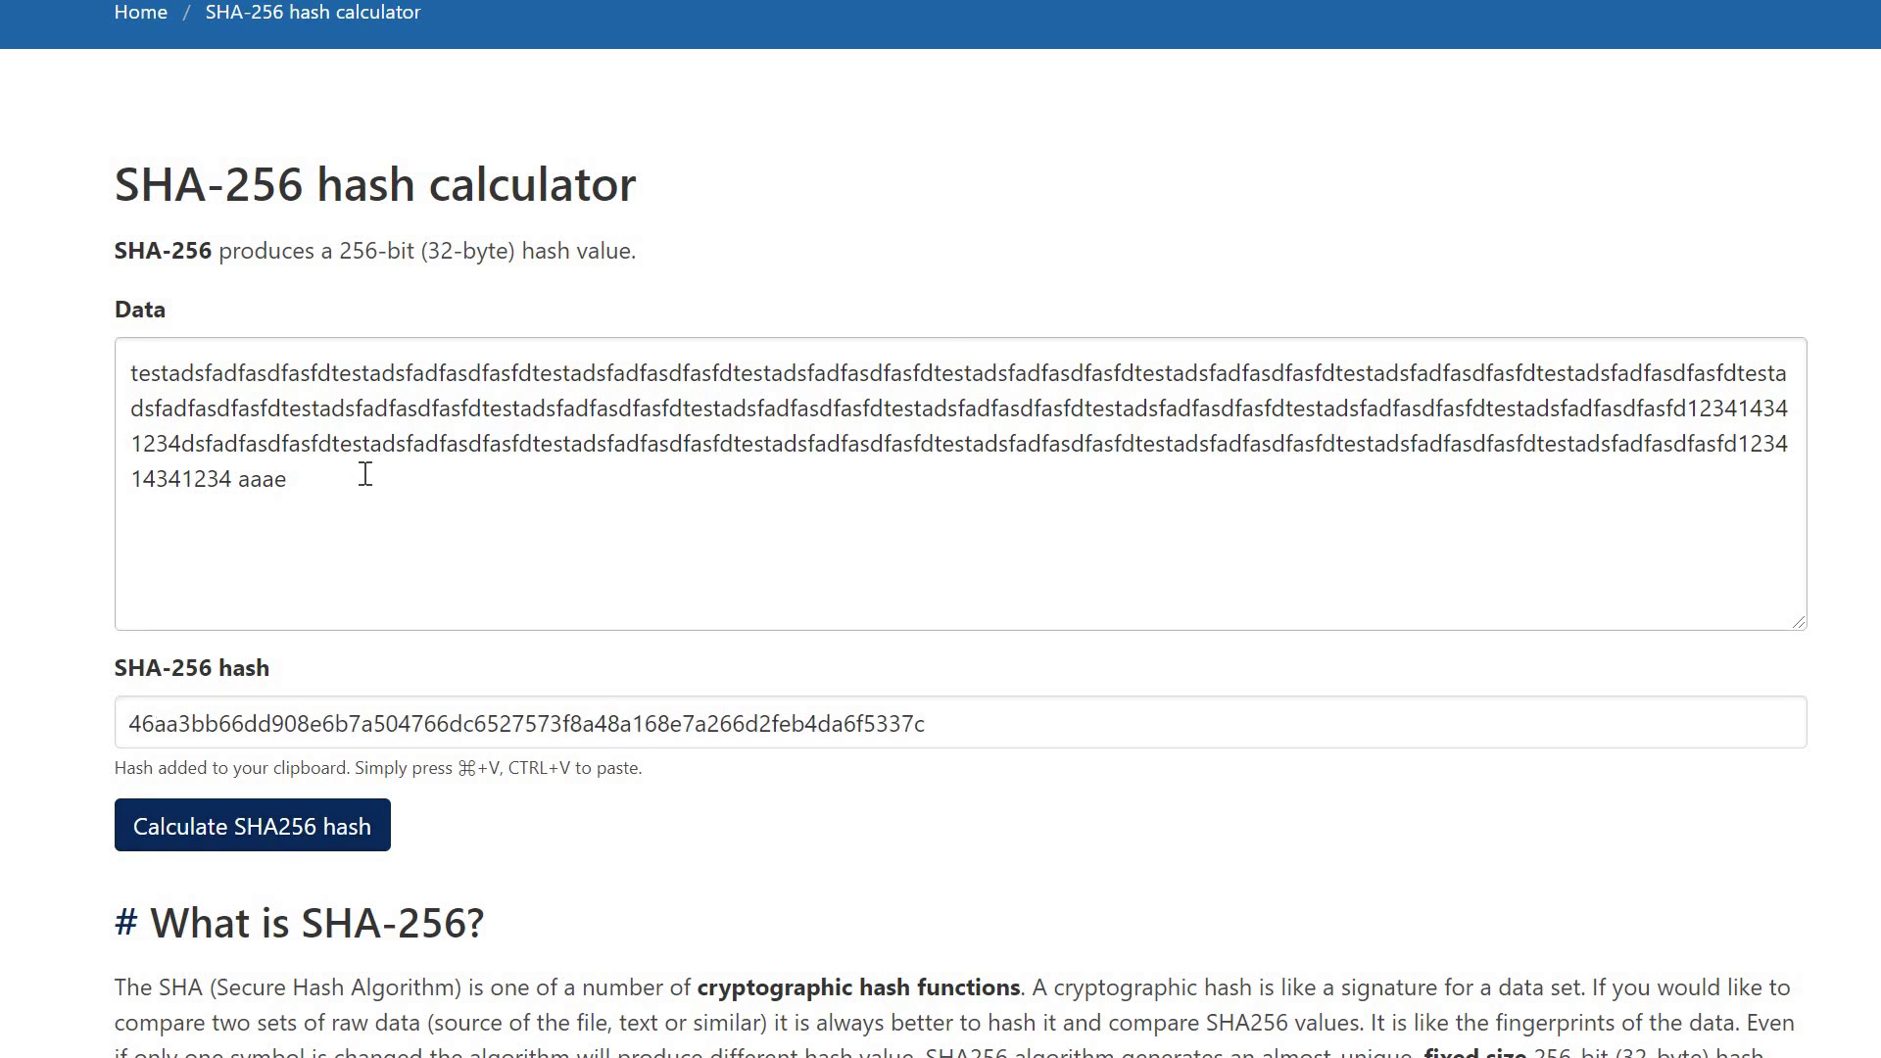
Replace the final letter of the data with "f" and then "g", recalculating the hash after each change
{"action": "left_click", "coordinate": [365, 474]}
{"action": "key", "text": "BackSpace"}
{"action": "type", "text": "f"}
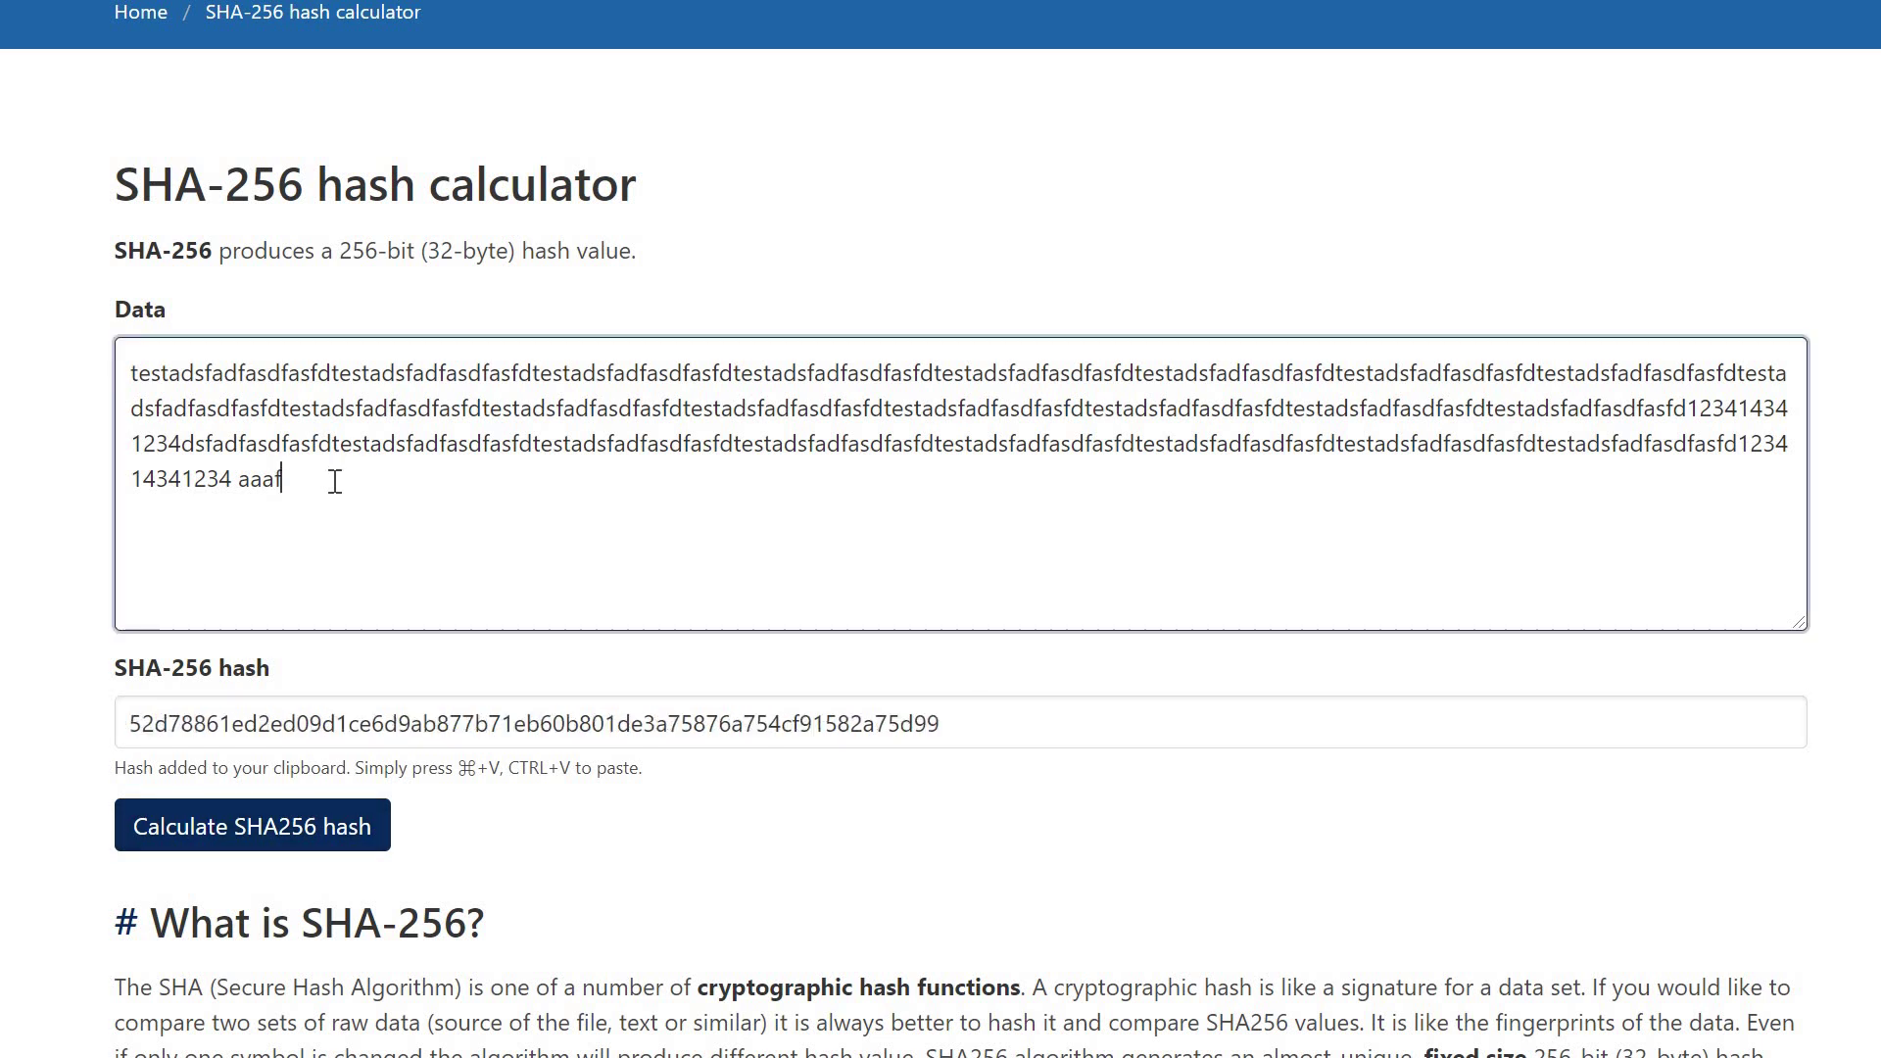
{"action": "key", "text": "BackSpace"}
{"action": "type", "text": "g"}
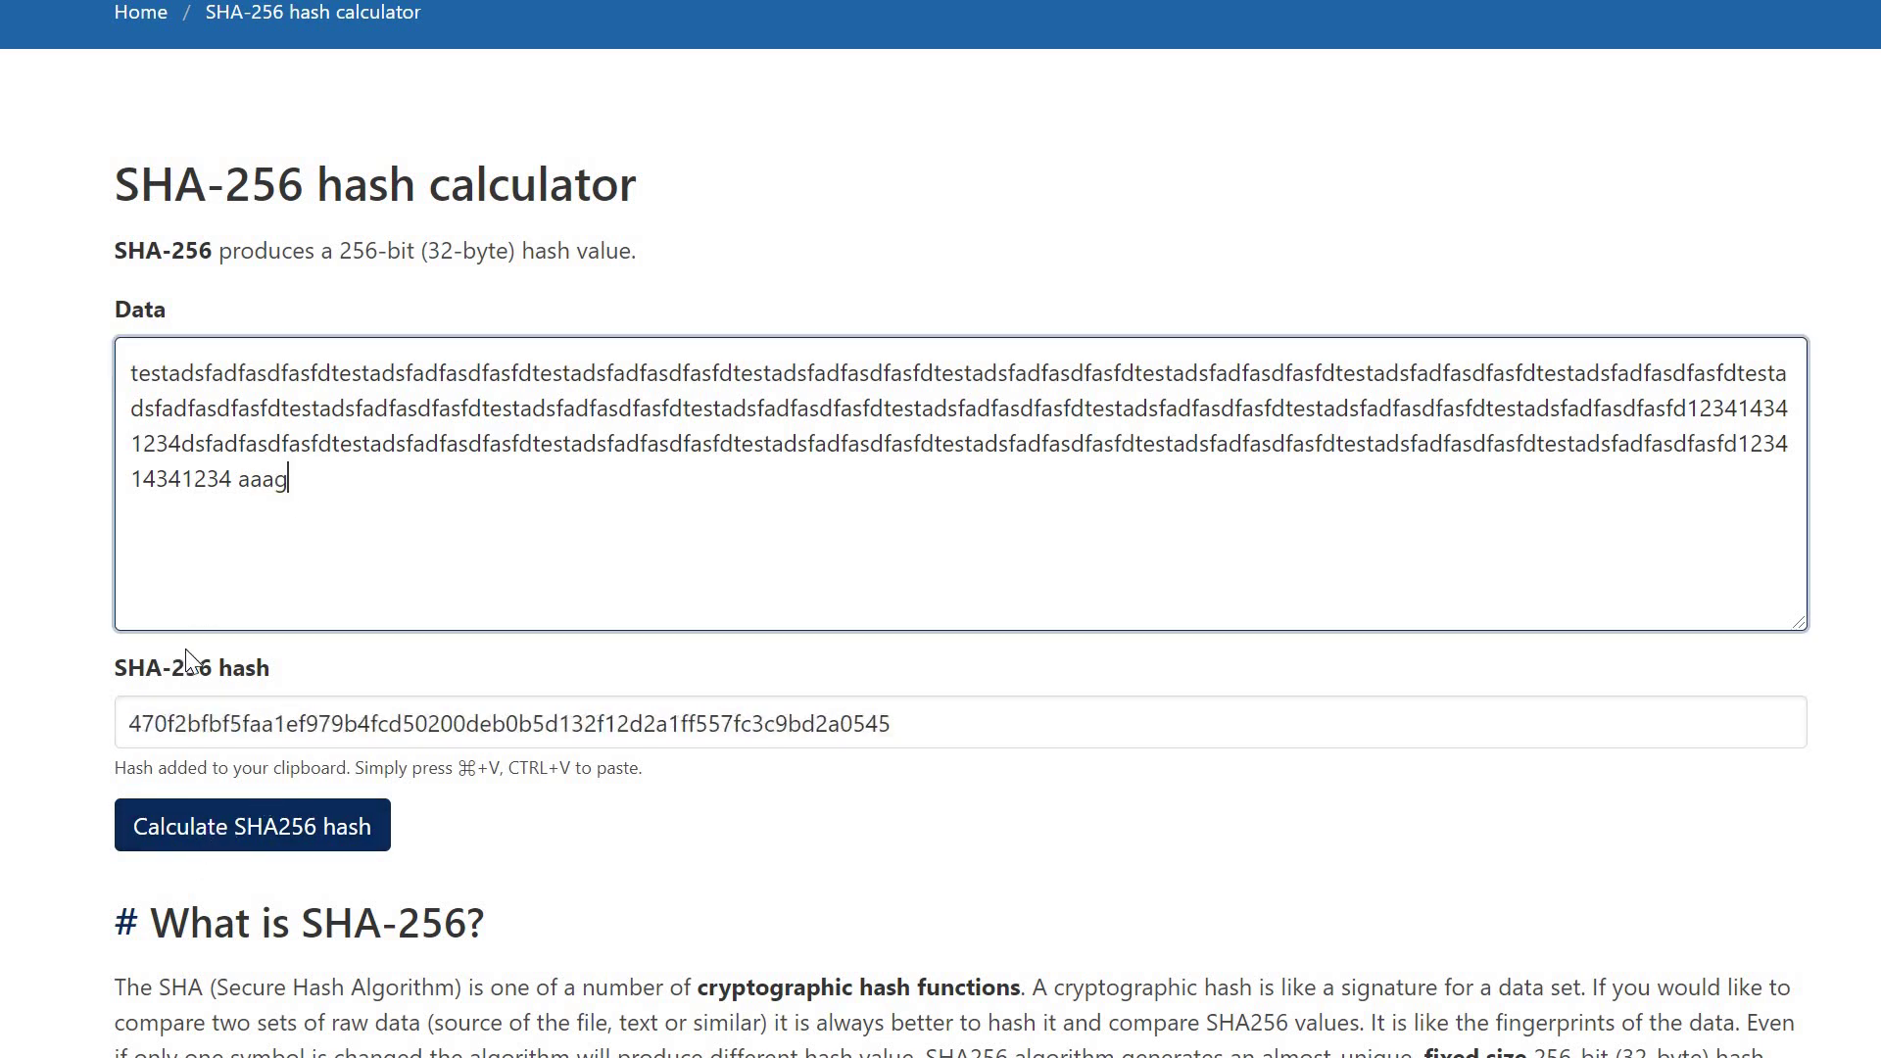
Replace the final letter of the data with "i" and then "j", recalculating the hash after each change
{"action": "key", "text": "BackSpace"}
{"action": "type", "text": "i"}
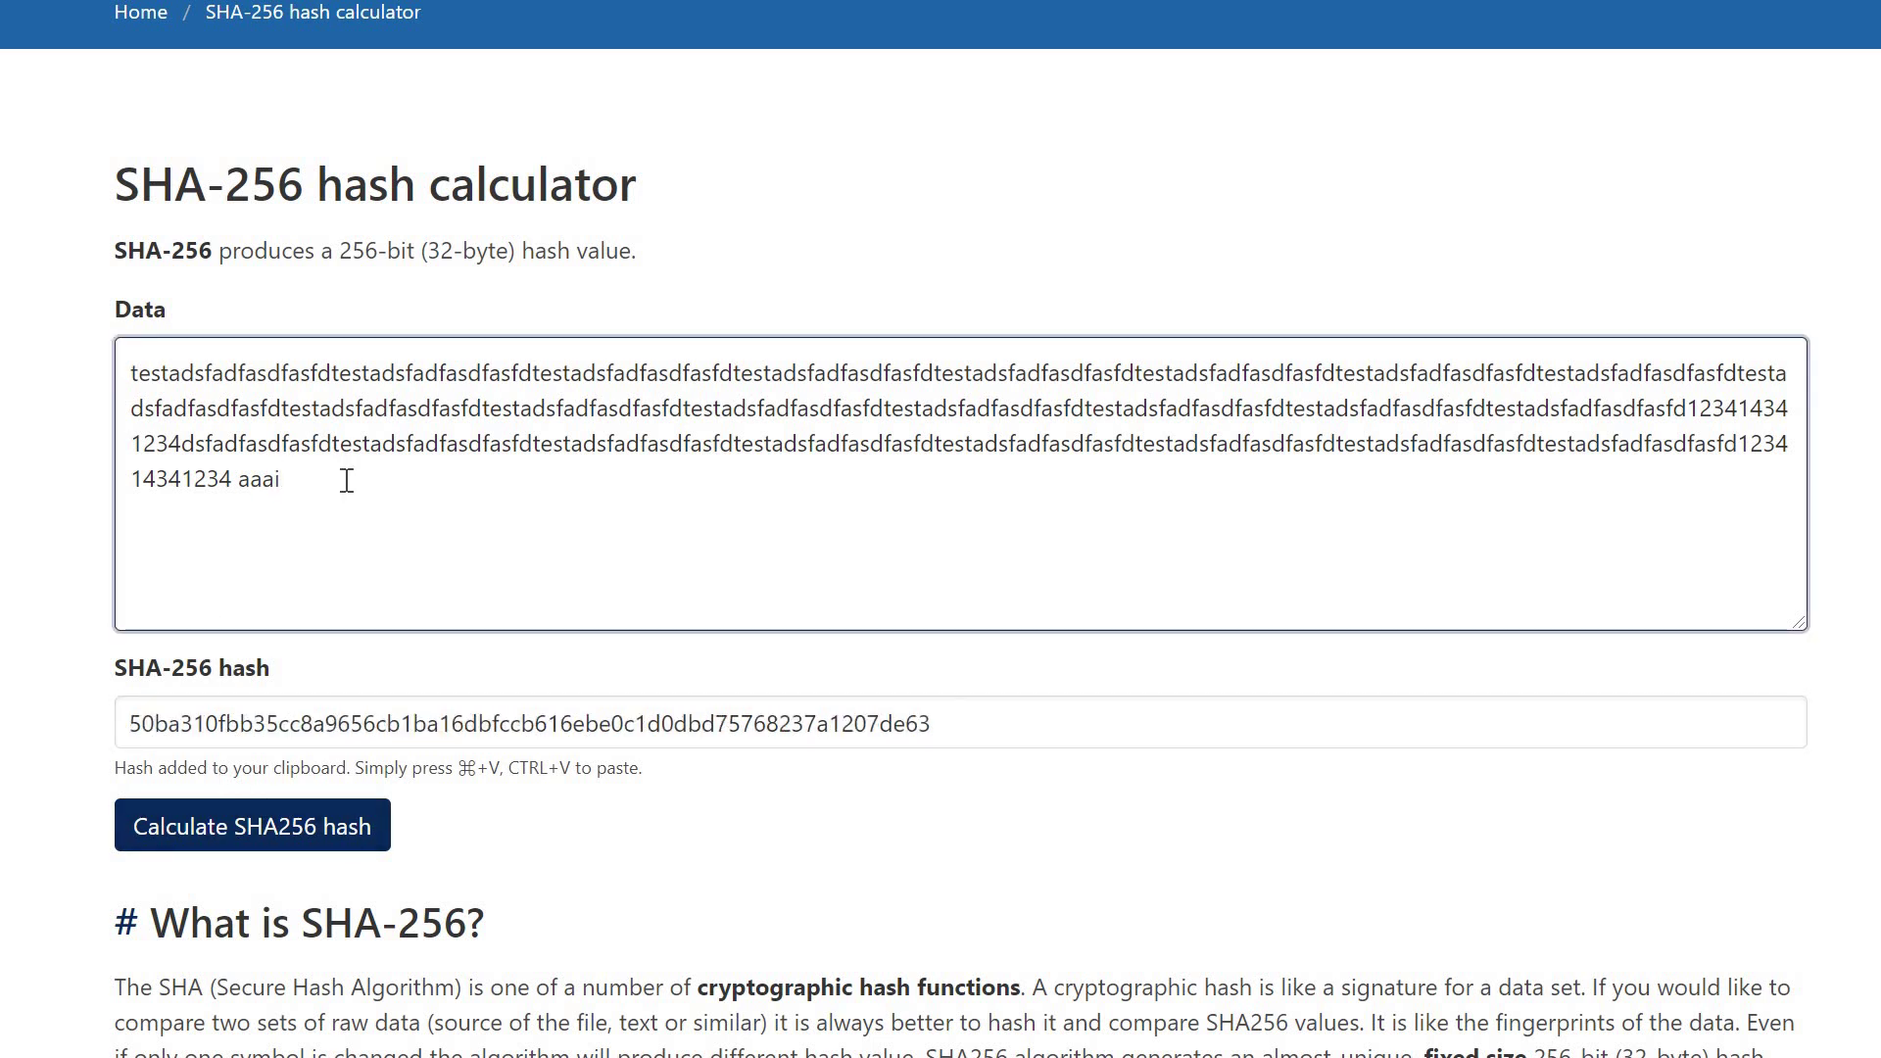
{"action": "key", "text": "BackSpace"}
{"action": "type", "text": "j"}
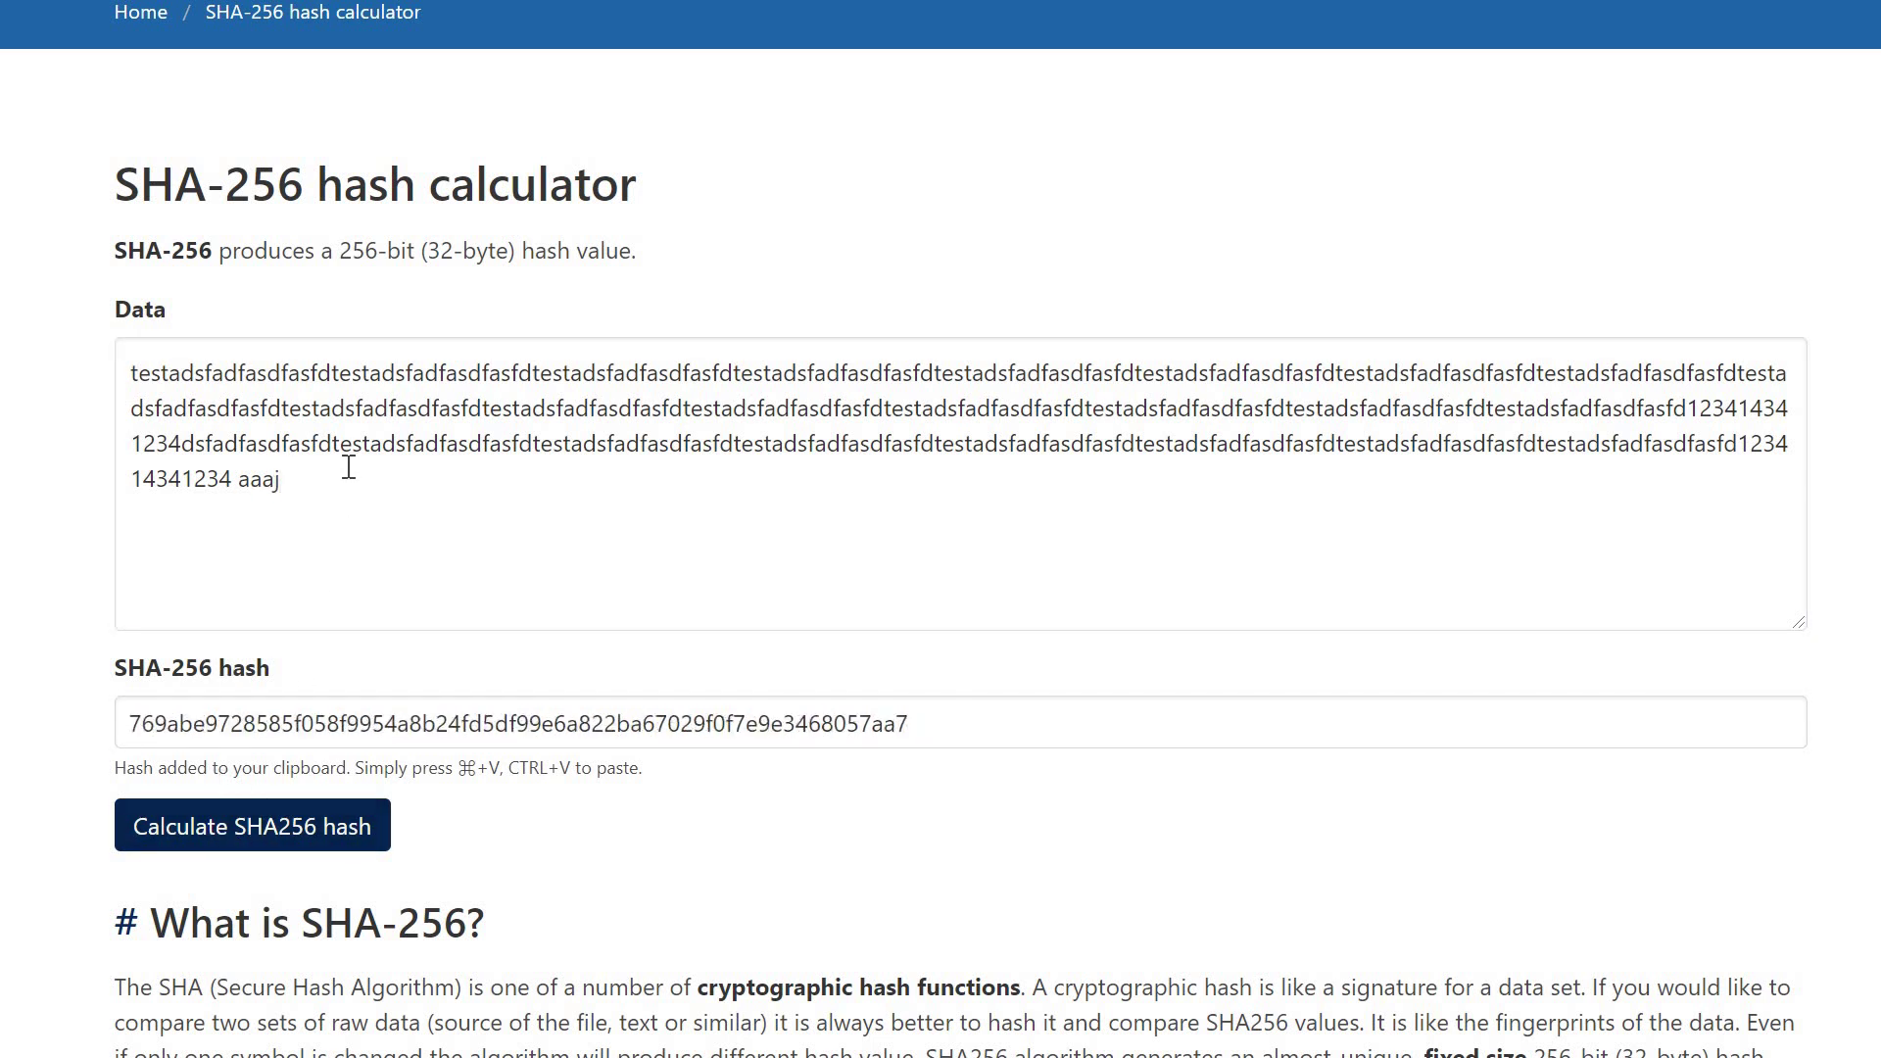
Replace the final letter of the data with "k" and recalculate the hash
{"action": "left_click", "coordinate": [349, 467]}
{"action": "key", "text": "BackSpace"}
{"action": "type", "text": "k"}
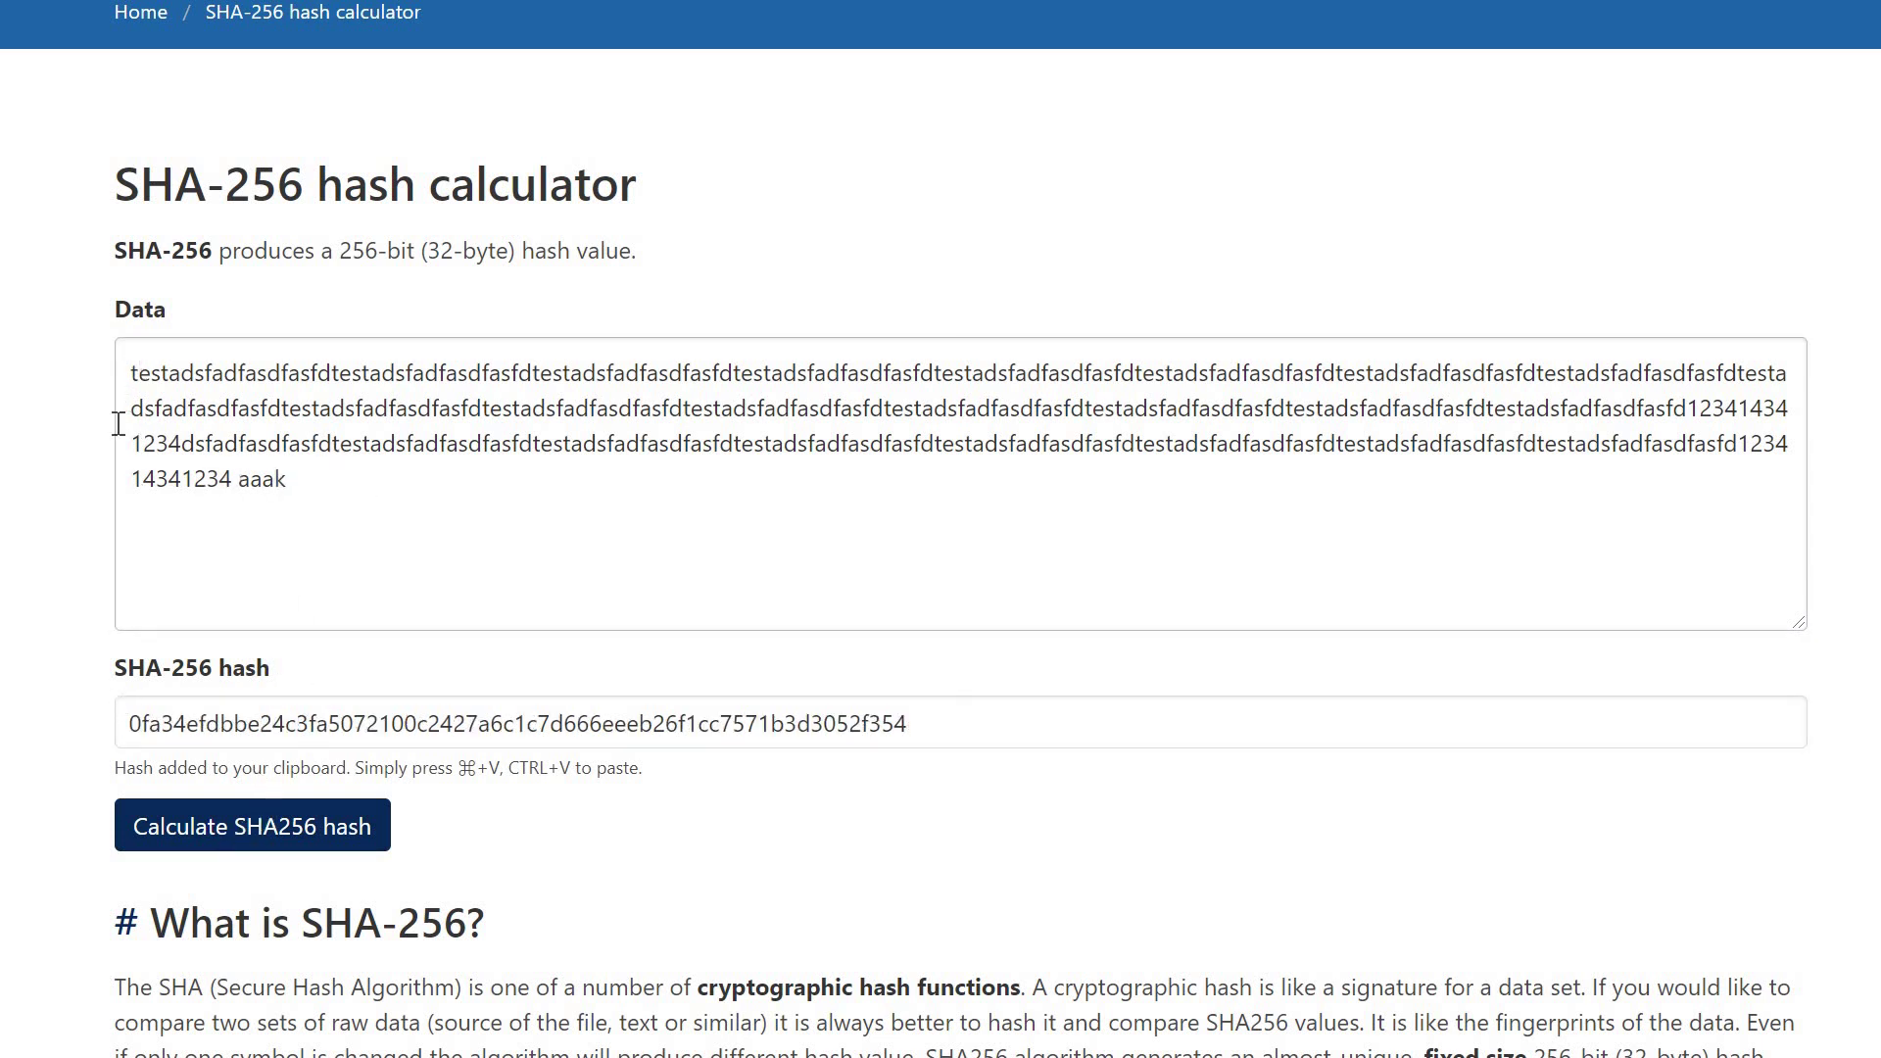
Highlight the trailing "aaak" in the data, then the first character of the SHA-256 hash
{"action": "left_click", "coordinate": [134, 375]}
{"action": "double_click", "coordinate": [290, 479]}
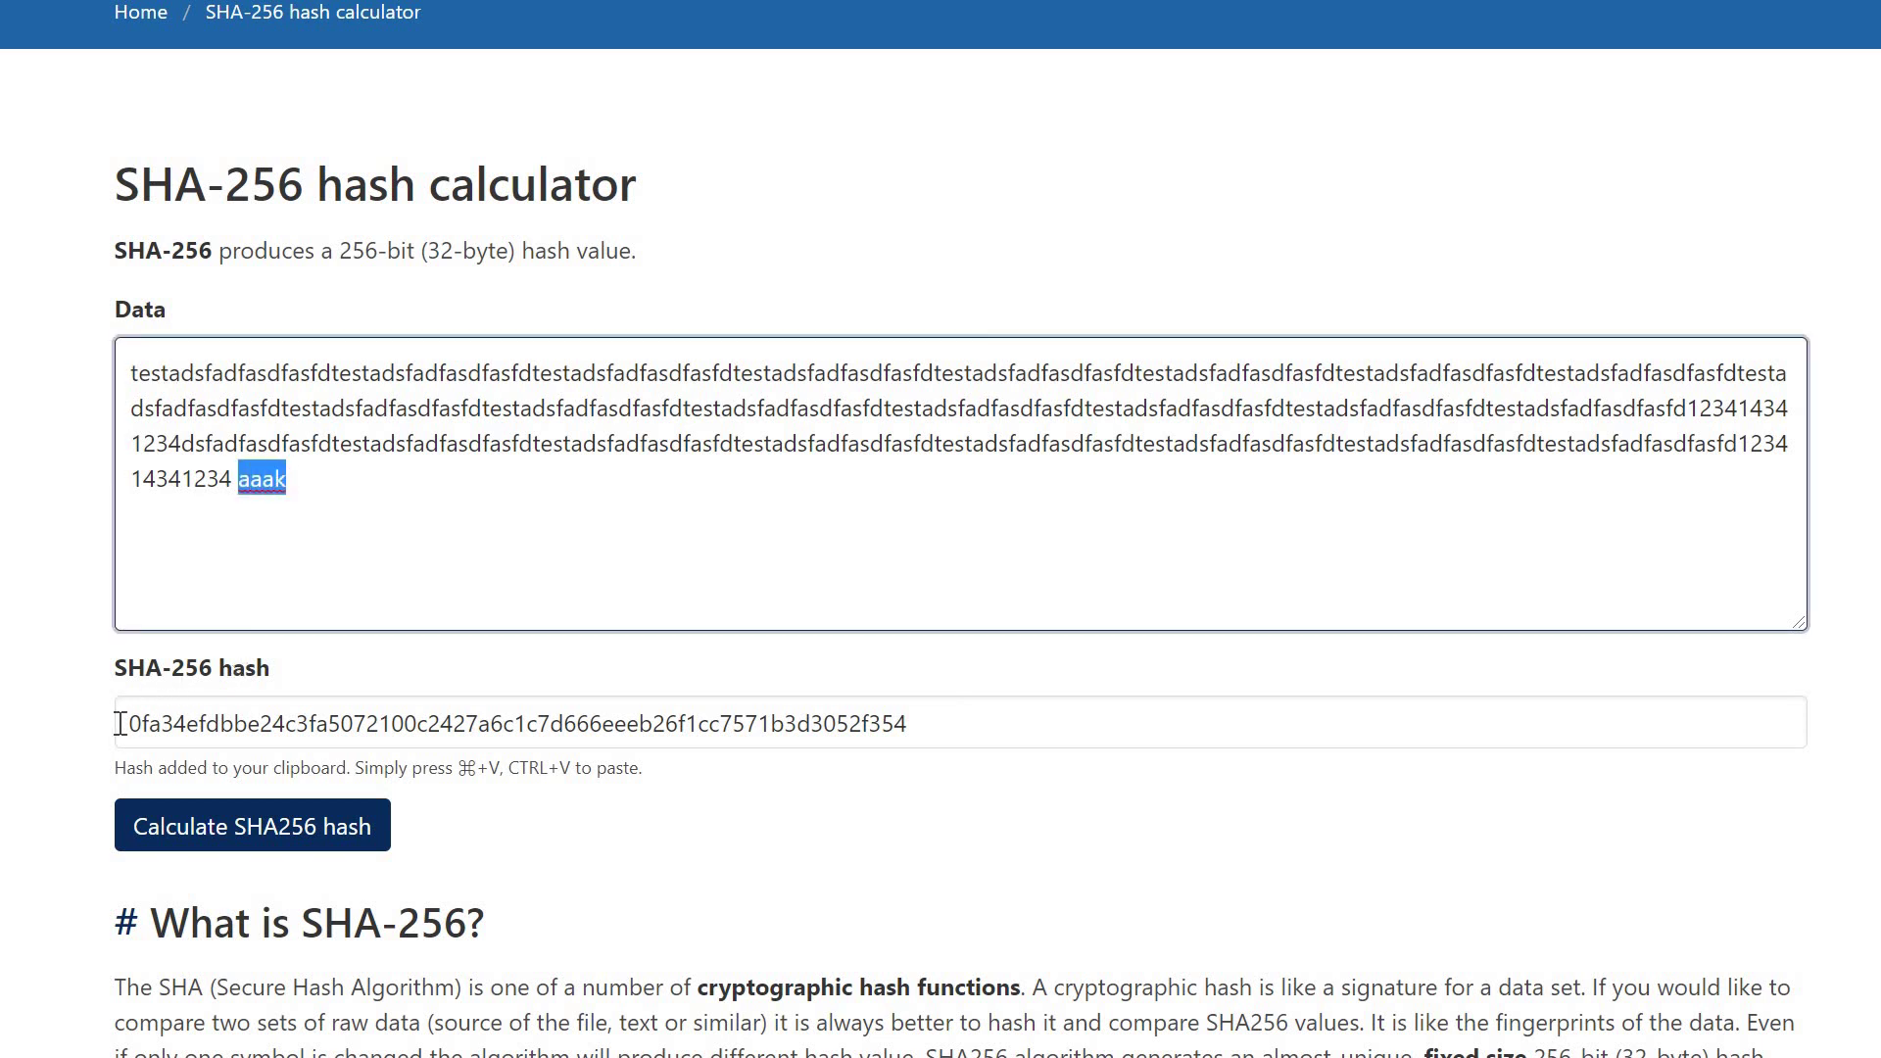
{"action": "left_click", "coordinate": [140, 723]}
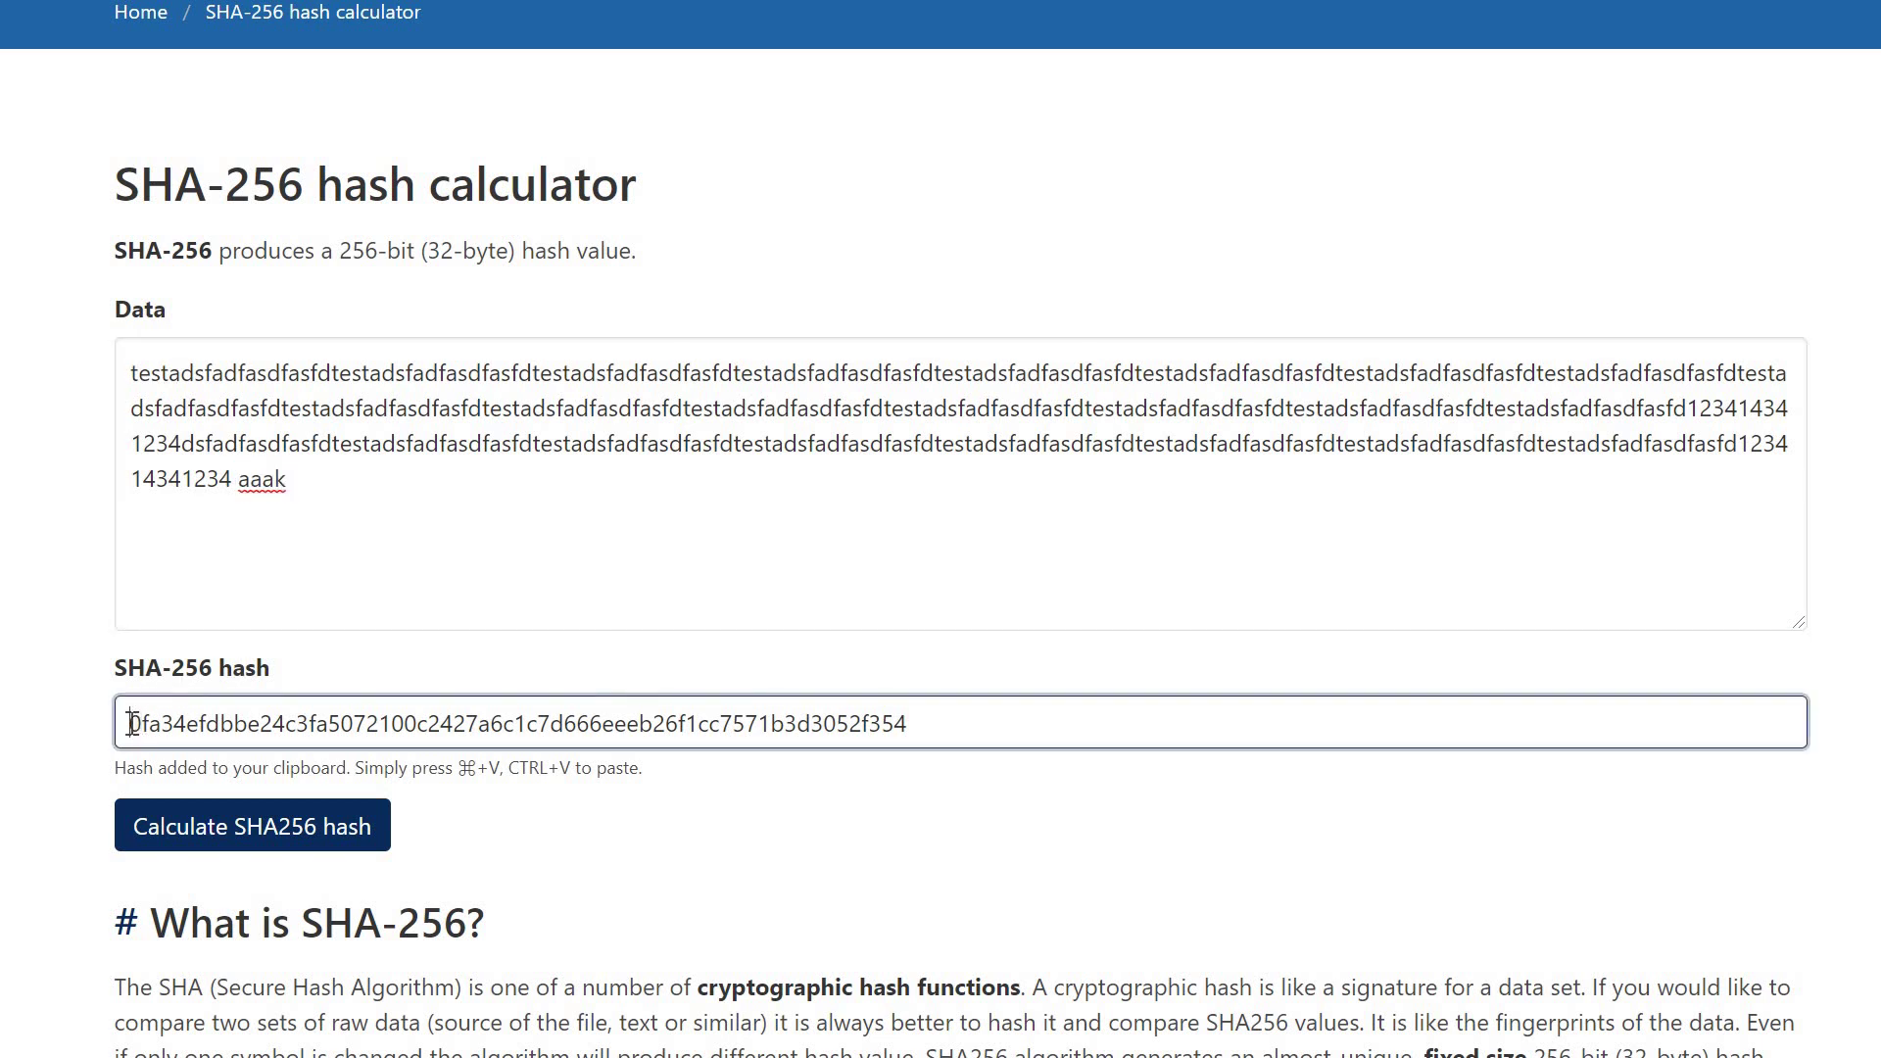
{"action": "left_click", "coordinate": [128, 724], "text": "shift"}
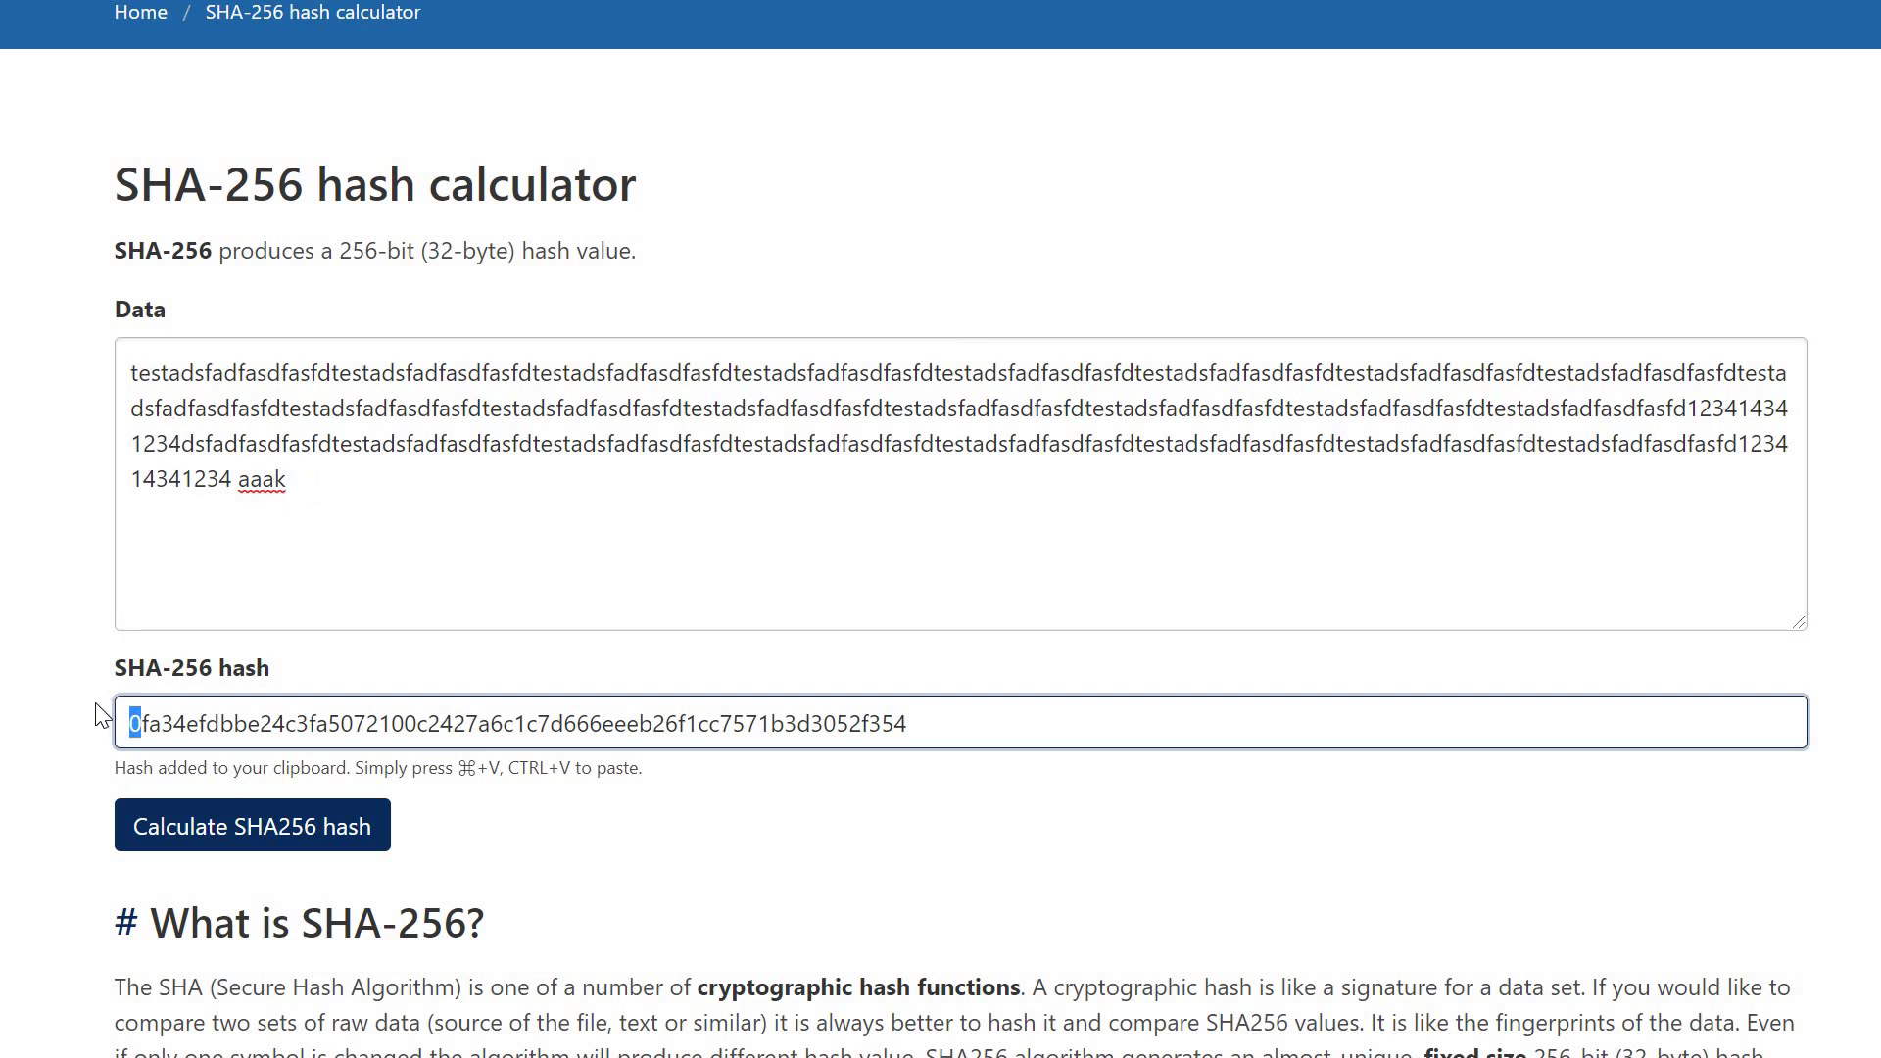
Highlight the first 13 characters of the SHA-256 hash, then clear the selection
{"action": "key", "text": "shift+Tab"}
{"action": "left_click", "coordinate": [196, 723]}
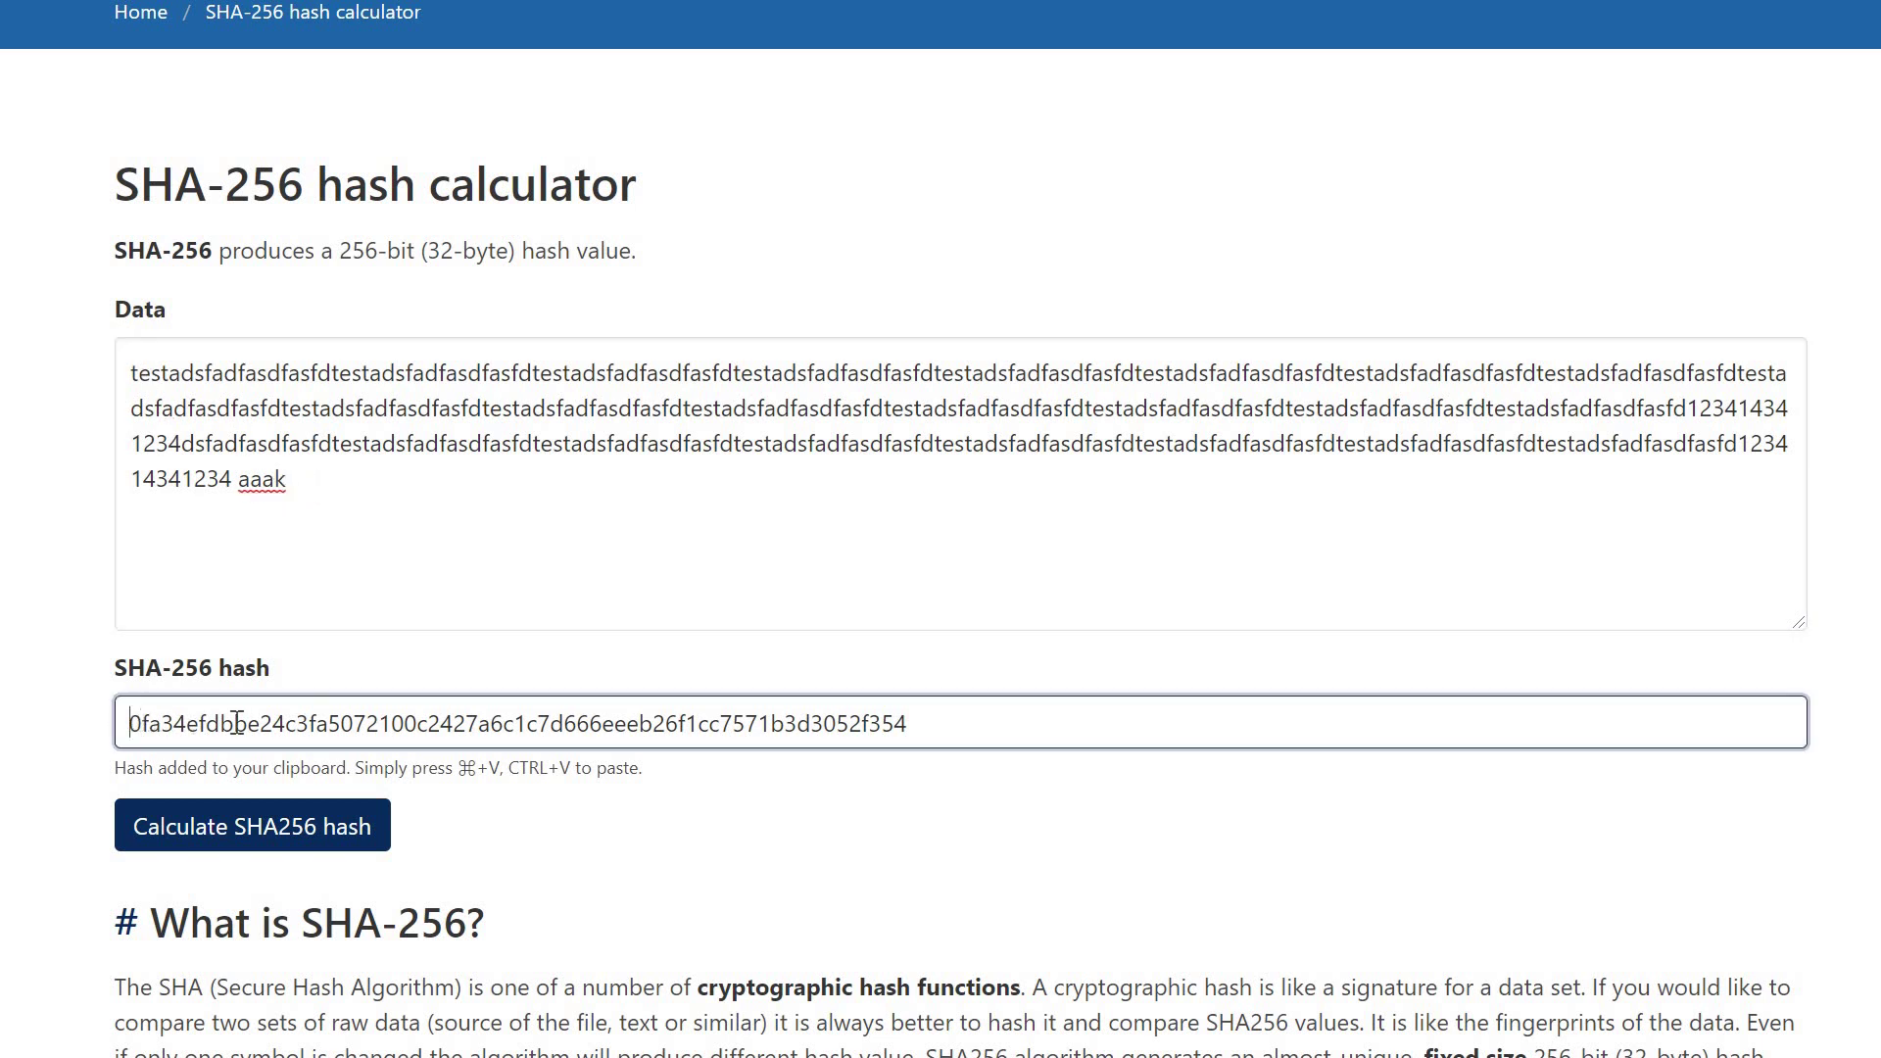
{"action": "key", "text": "Home"}
{"action": "key", "text": "shift+Right"}
{"action": "key", "text": "shift+Right"}
{"action": "key", "text": "shift+Right"}
{"action": "key", "text": "shift+Right"}
{"action": "key", "text": "shift+Right"}
{"action": "key", "text": "shift+Right"}
{"action": "key", "text": "shift+Right"}
{"action": "key", "text": "shift+Right"}
{"action": "key", "text": "shift+Right"}
{"action": "key", "text": "shift+Right"}
{"action": "key", "text": "shift+Right"}
{"action": "key", "text": "shift+Right"}
{"action": "key", "text": "shift+Right"}
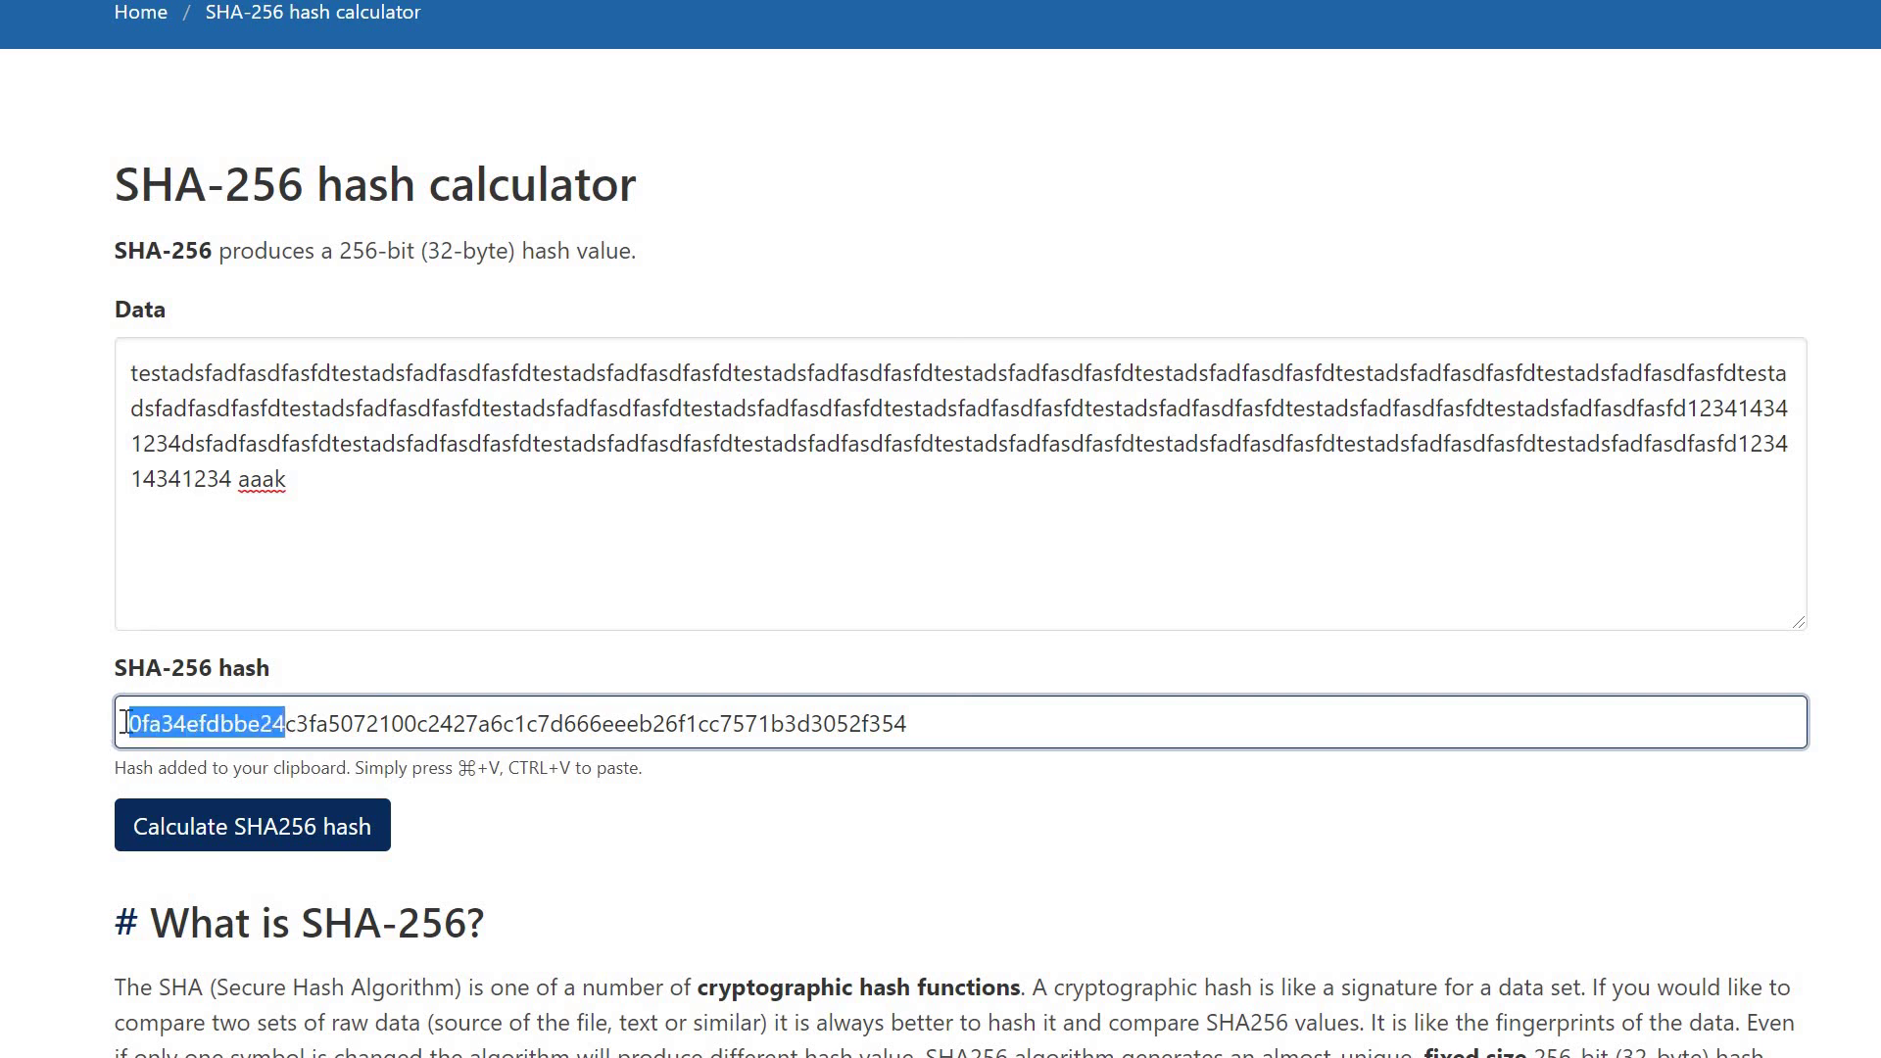
{"action": "key", "text": "Left"}
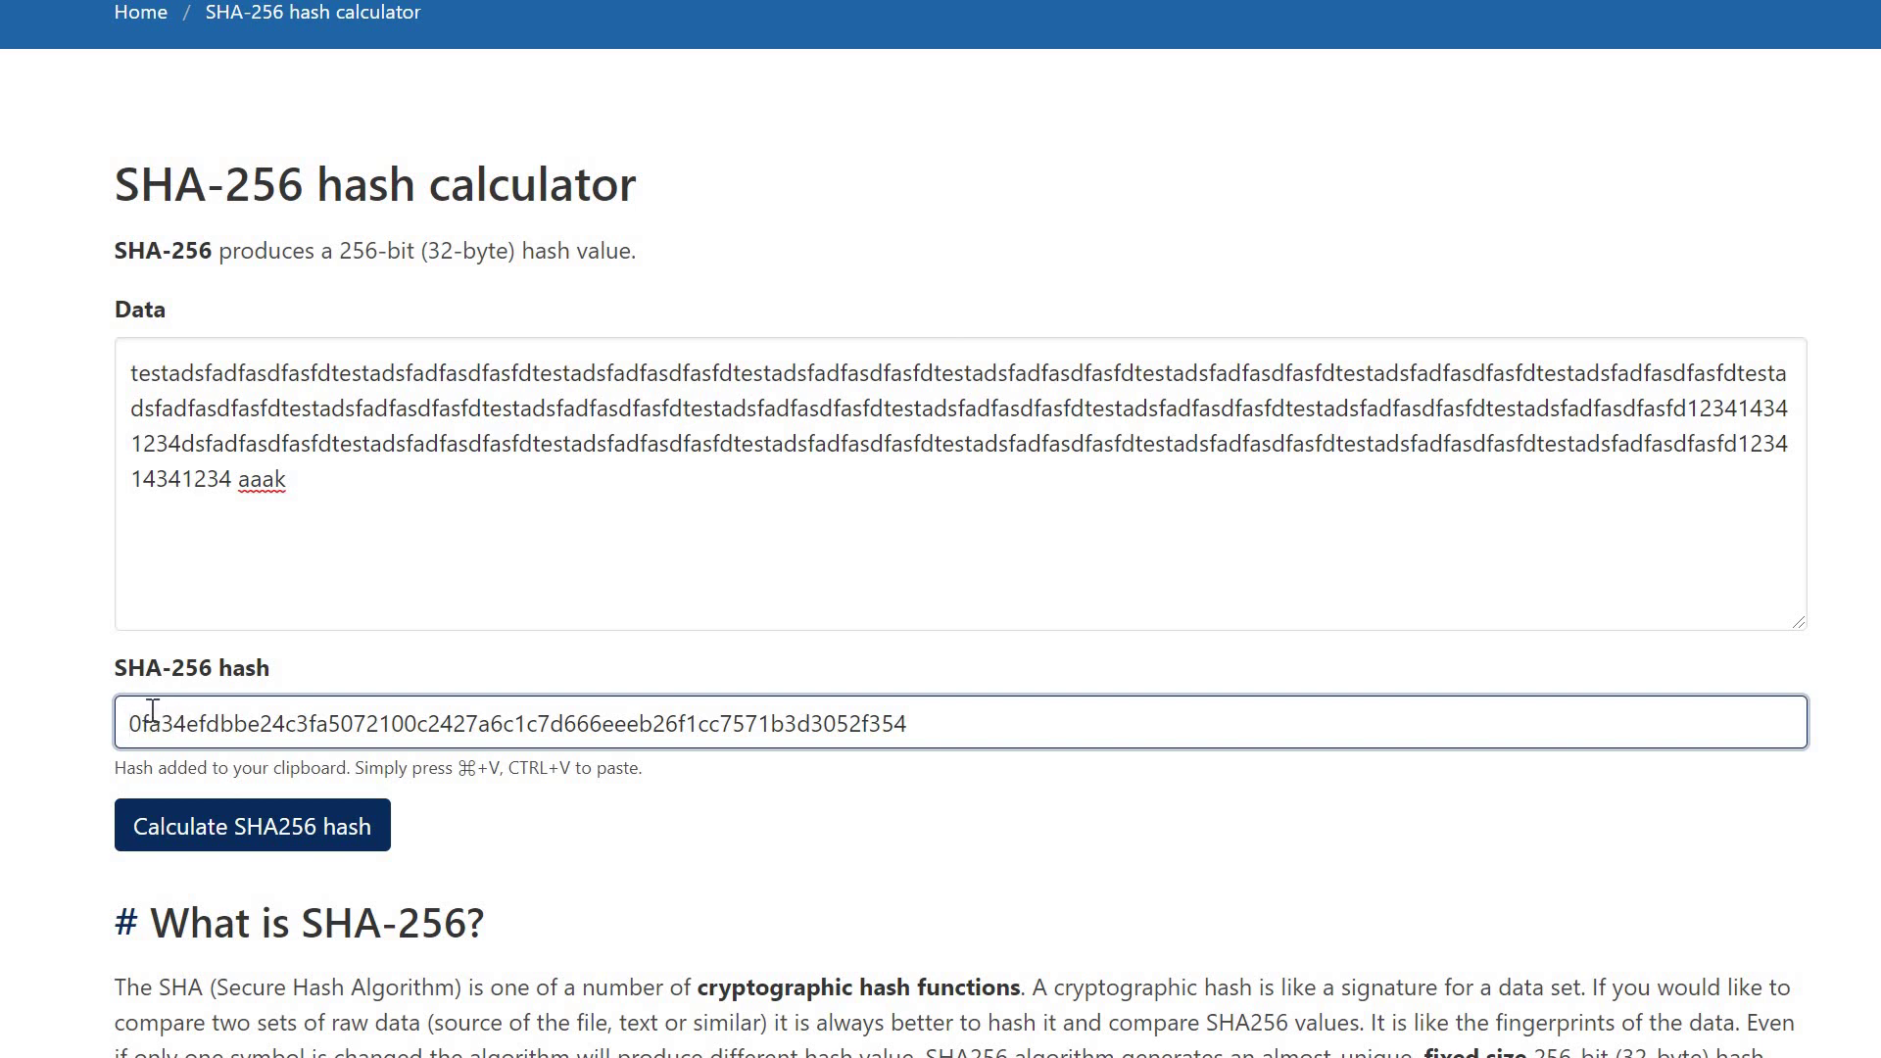
Highlight all the data before the trailing "aaak", then highlight "aaak" and clear the selection
{"action": "left_click", "coordinate": [132, 370]}
{"action": "left_click", "coordinate": [227, 477], "text": "shift"}
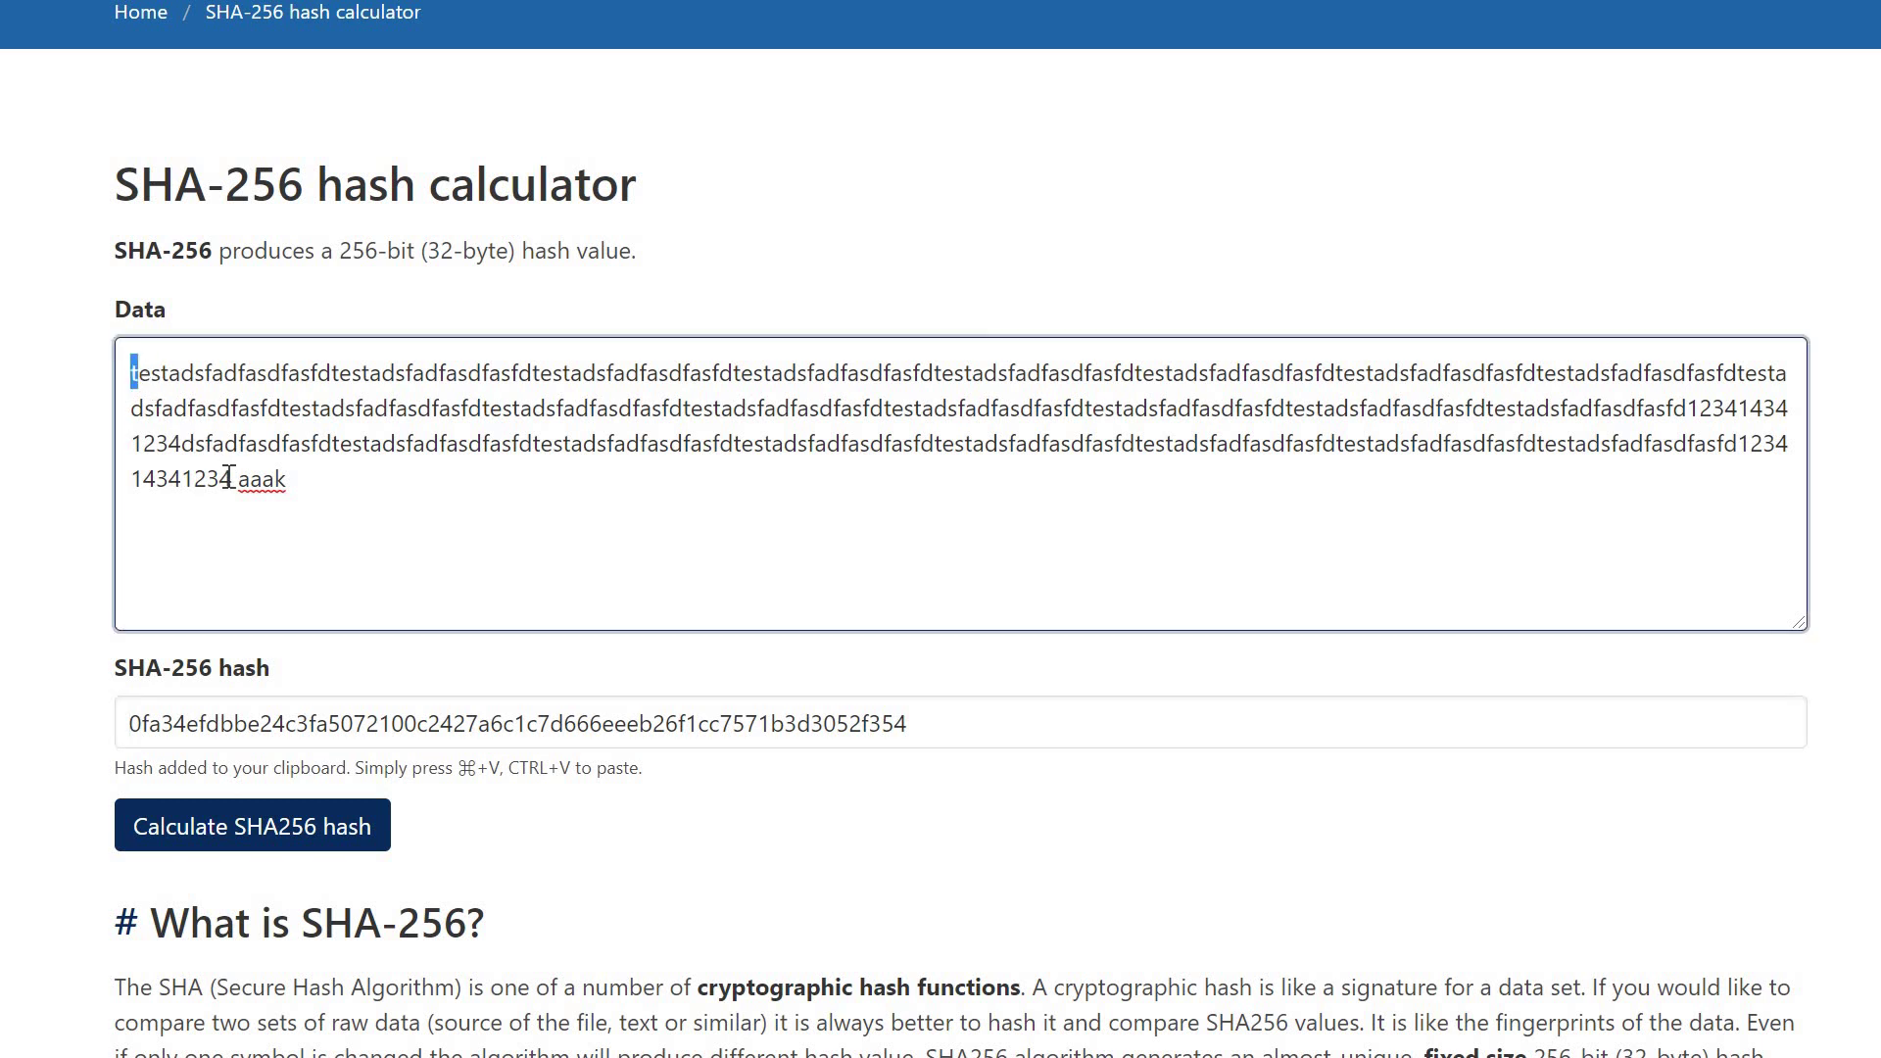
{"action": "left_click", "coordinate": [230, 477], "text": "shift"}
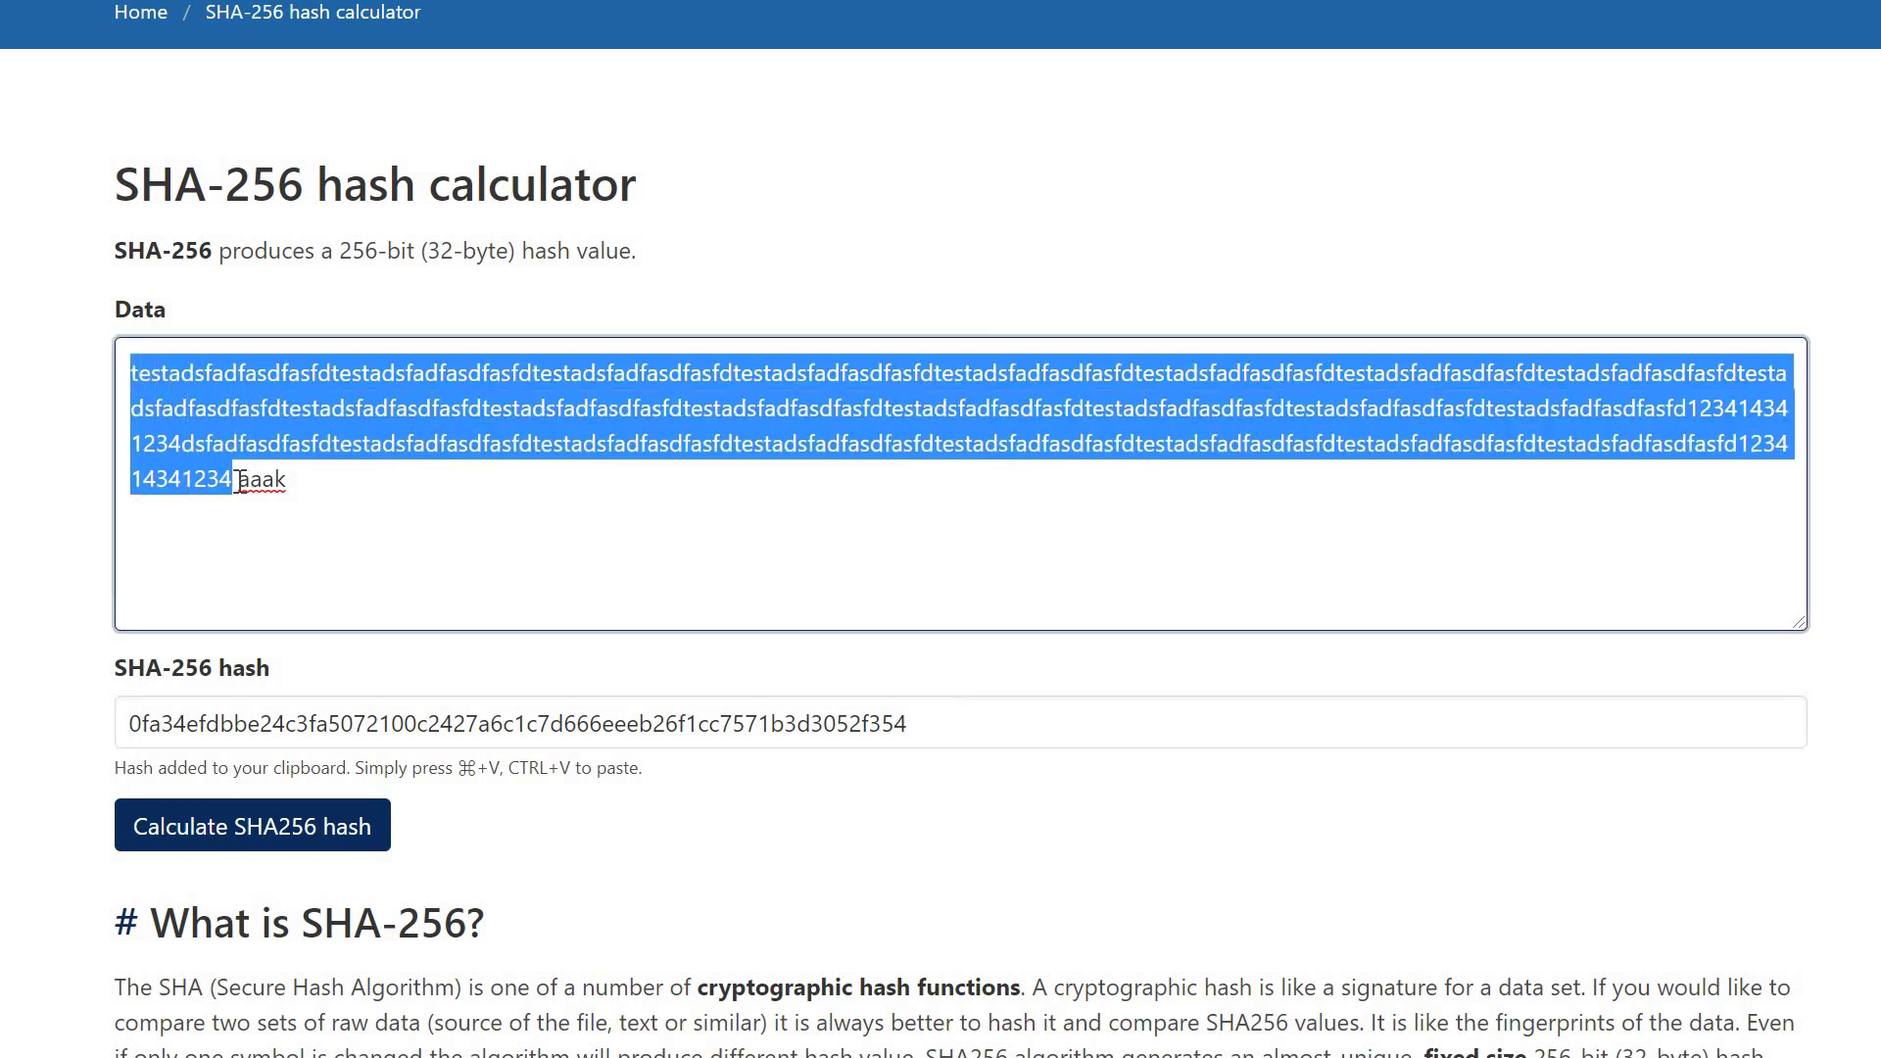
{"action": "double_click", "coordinate": [262, 479]}
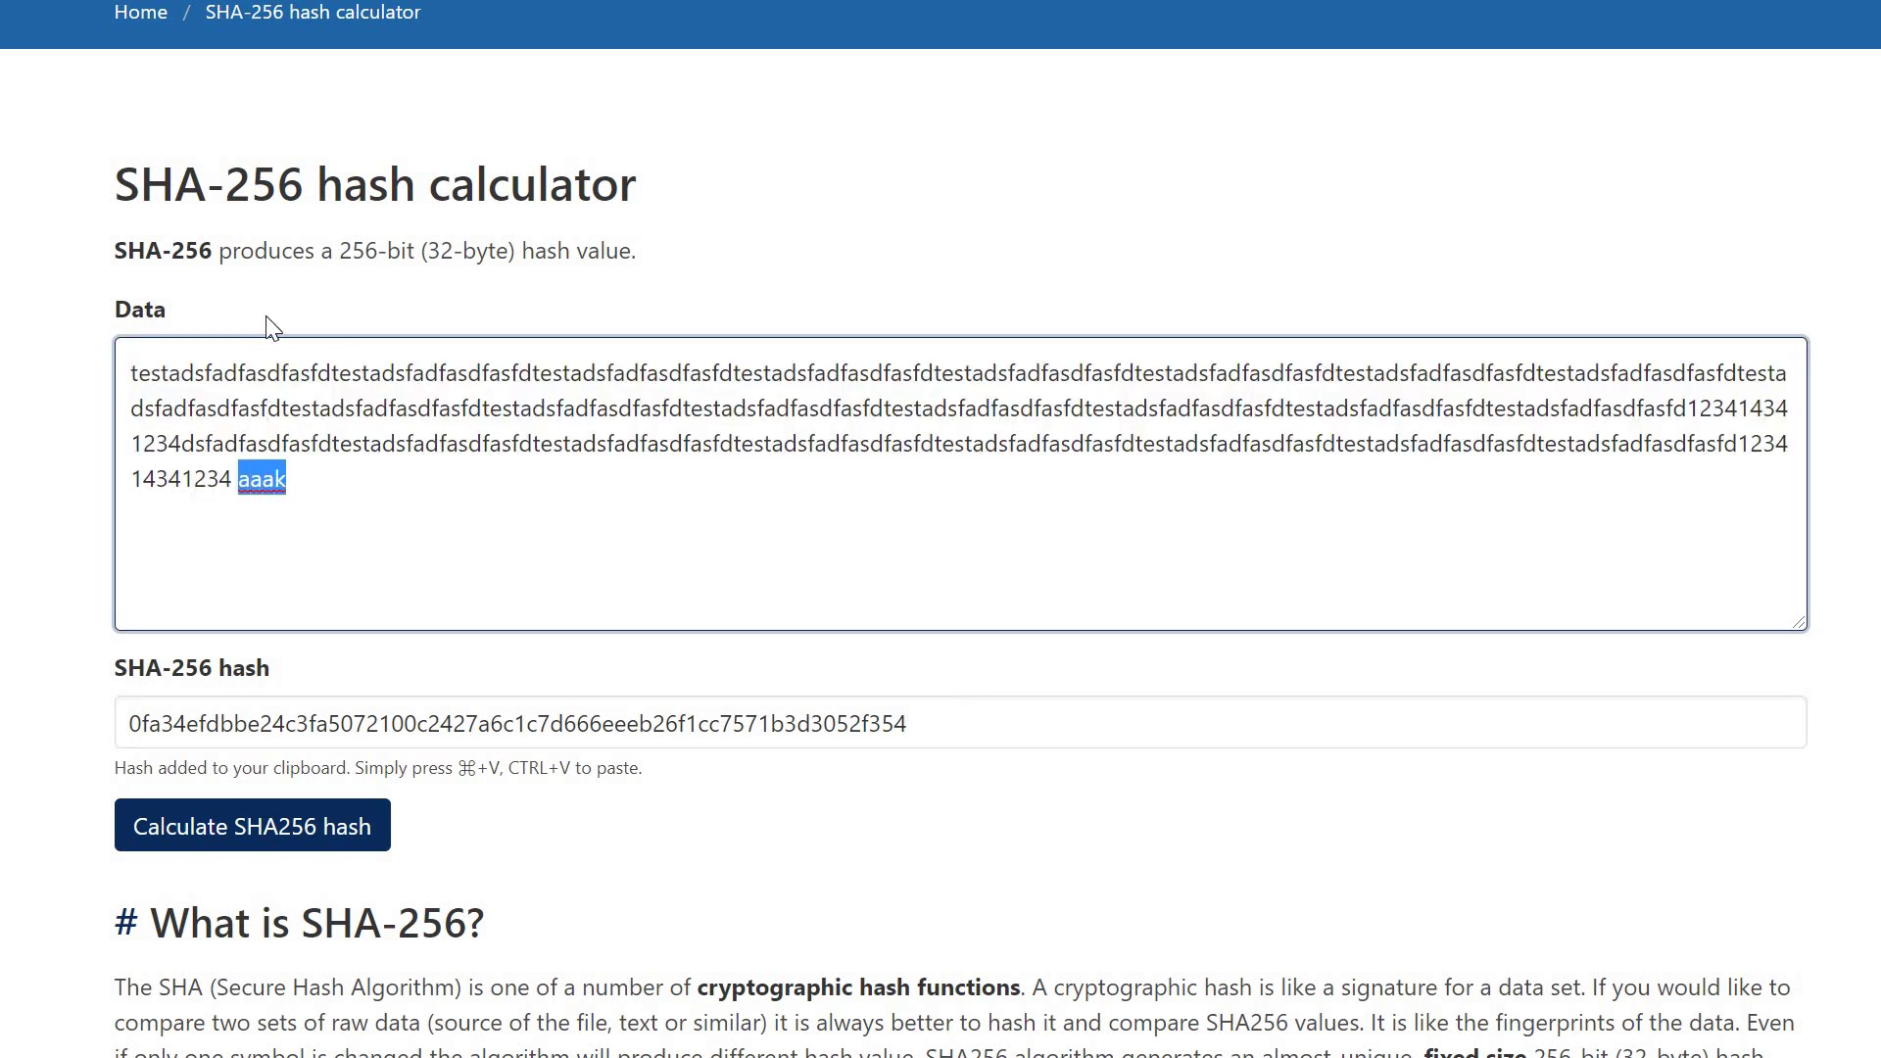
{"action": "left_click", "coordinate": [295, 480]}
{"action": "double_click", "coordinate": [294, 480]}
{"action": "left_click", "coordinate": [298, 484]}
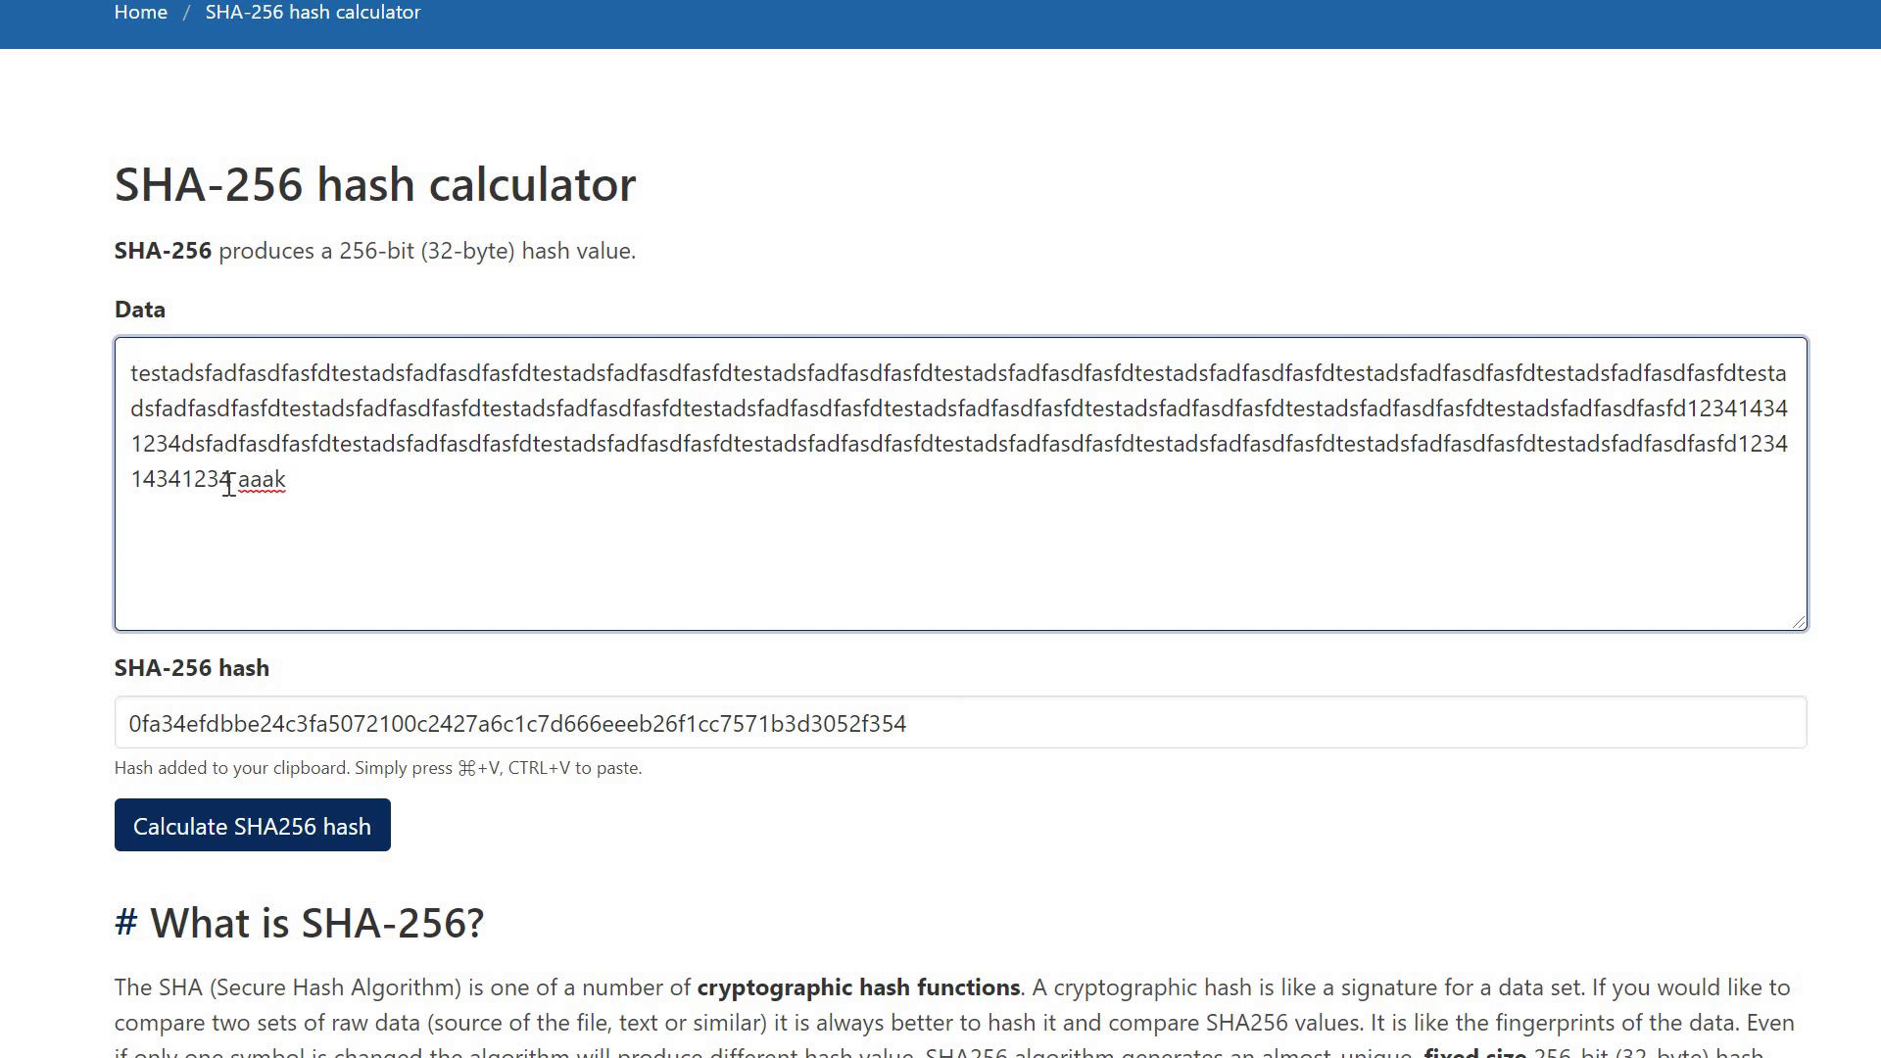
Alternate twice between highlighting the long data block and highlighting the "aaak" at its end
{"action": "left_click_drag", "start_coordinate": [131, 372], "coordinate": [232, 480]}
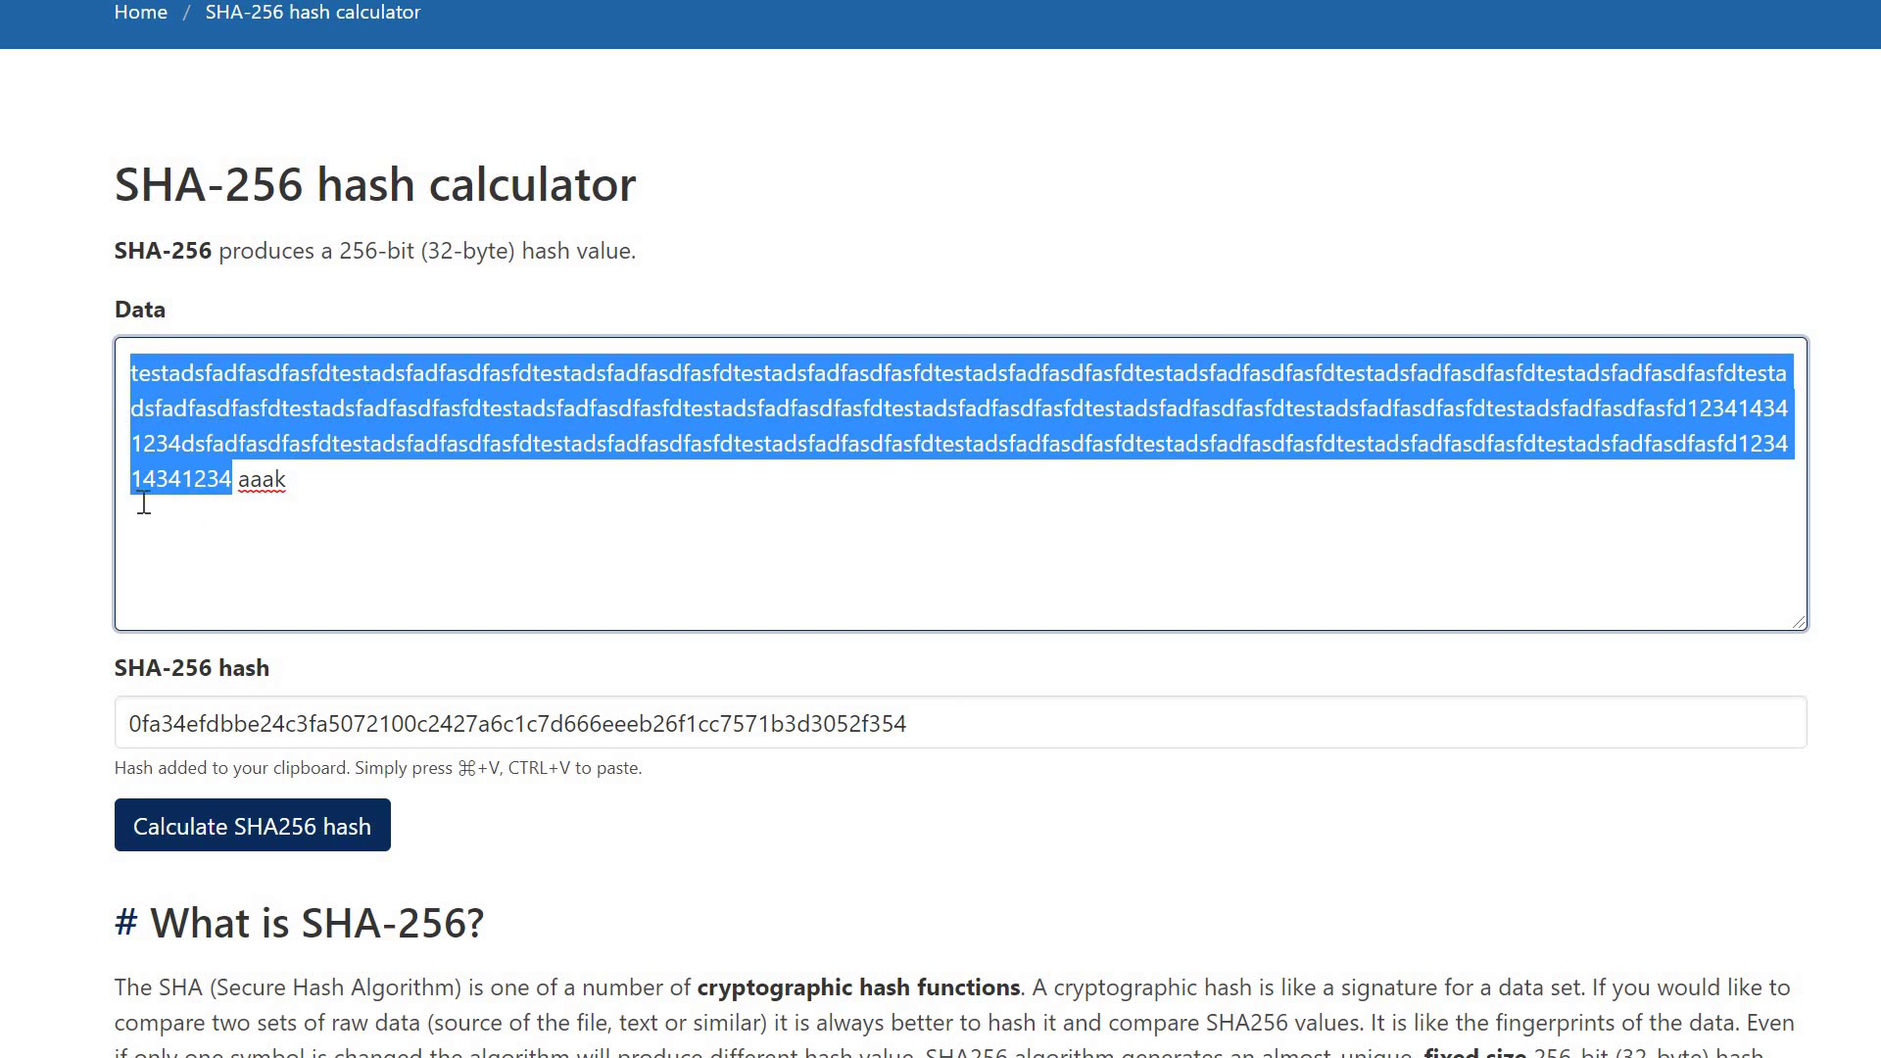
{"action": "double_click", "coordinate": [319, 487]}
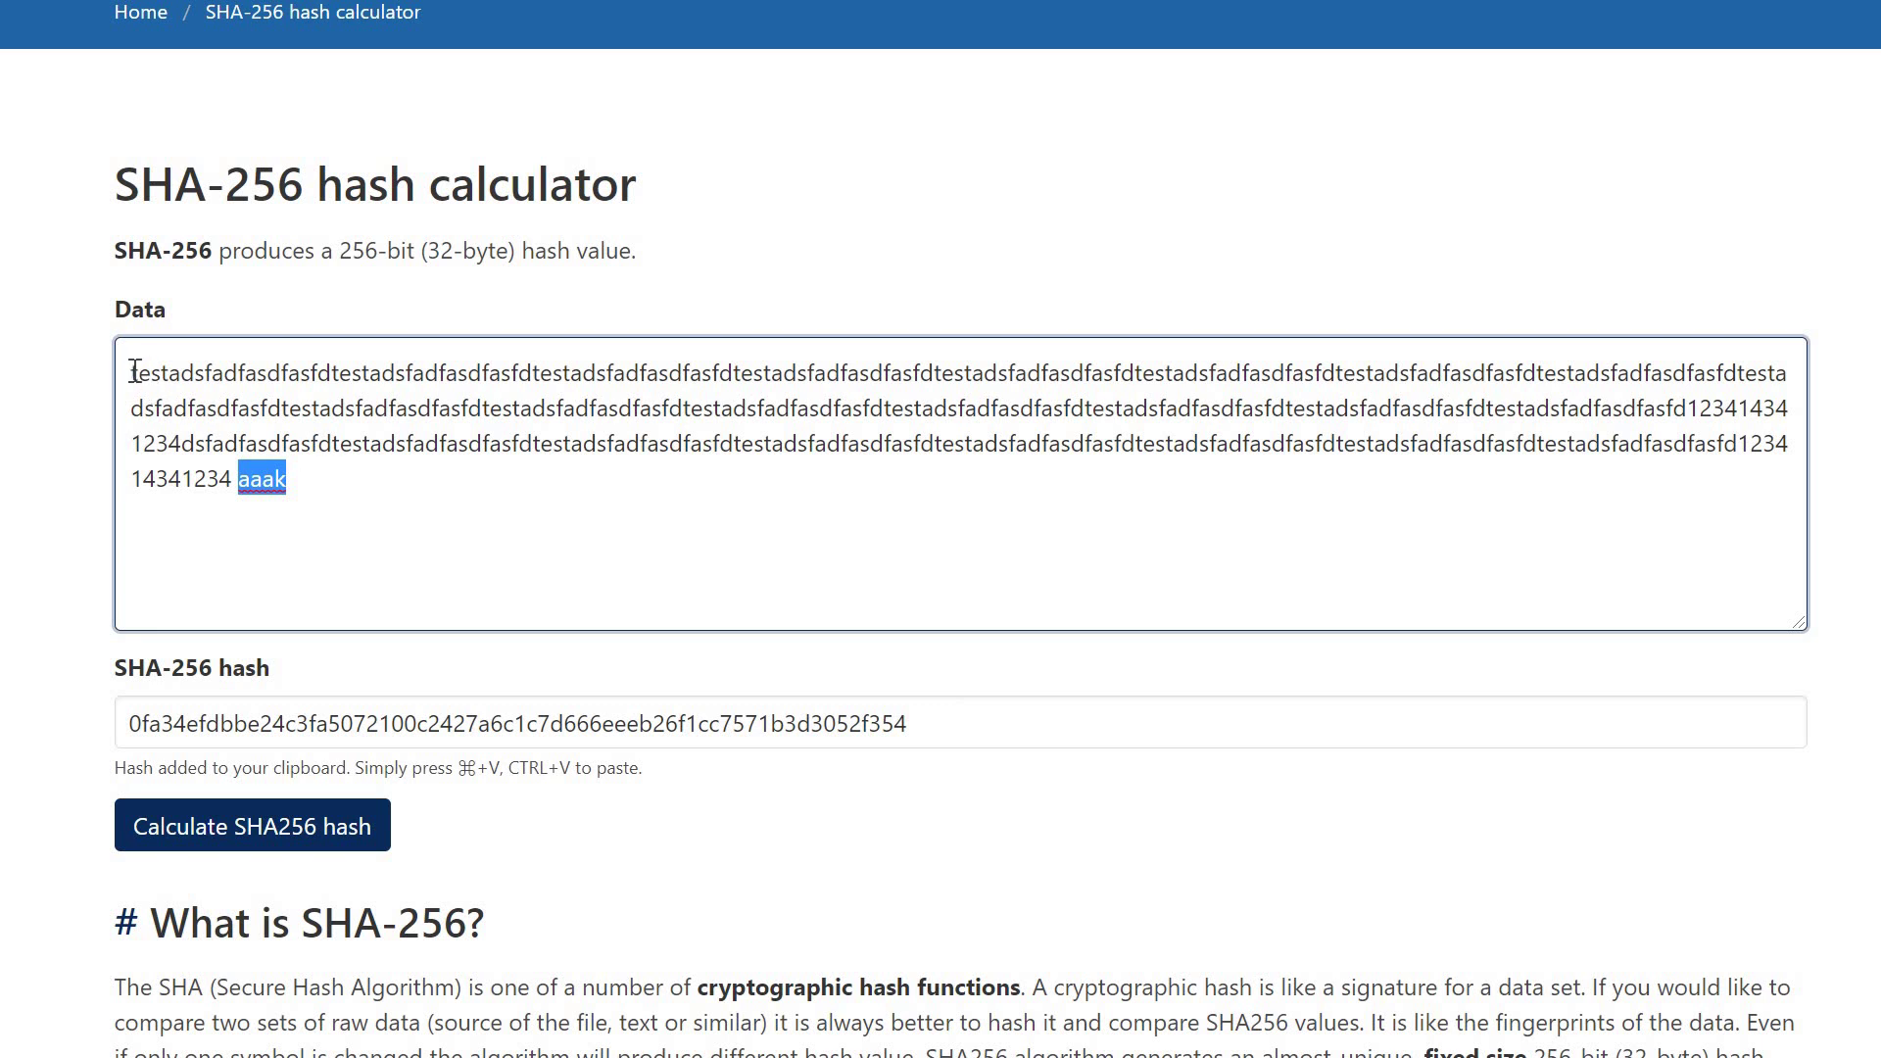
{"action": "left_click_drag", "start_coordinate": [131, 372], "coordinate": [243, 477]}
{"action": "double_click", "coordinate": [290, 489]}
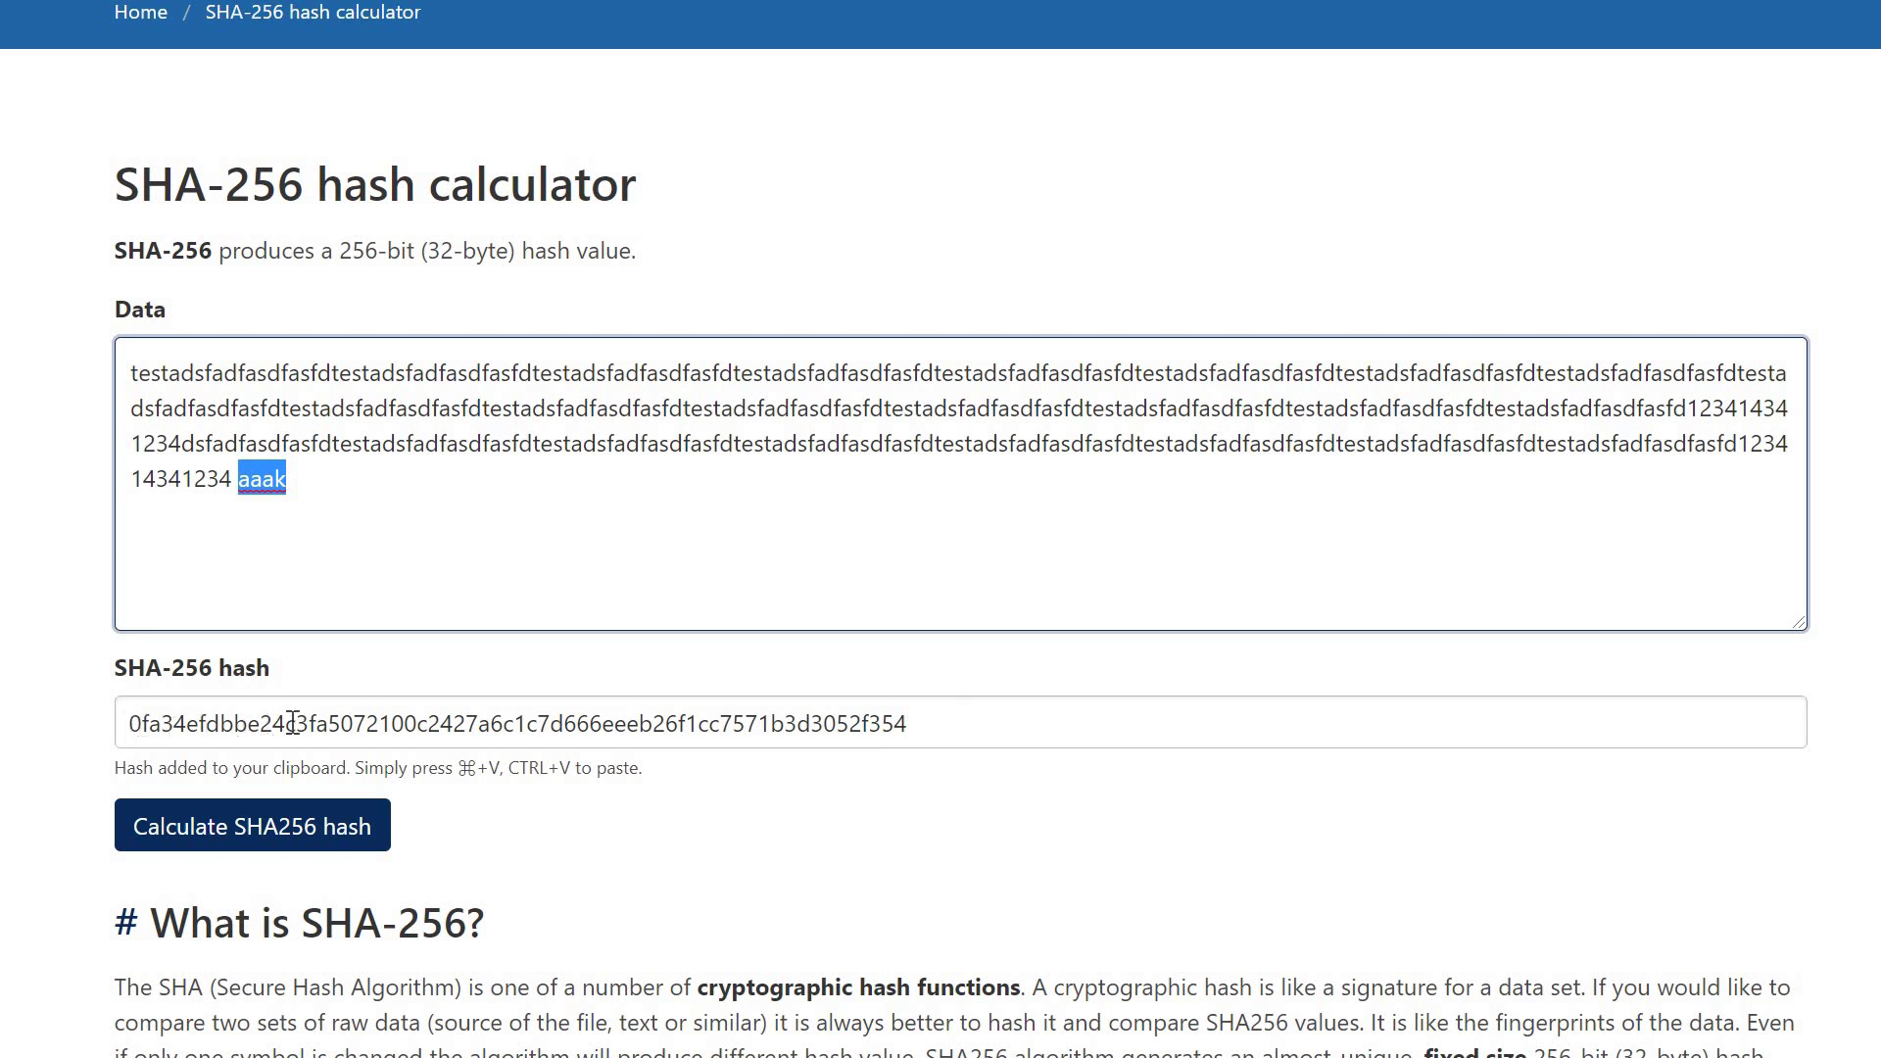
Highlight the first 17 characters of the SHA-256 hash
{"action": "left_click_drag", "start_coordinate": [292, 723], "coordinate": [199, 727]}
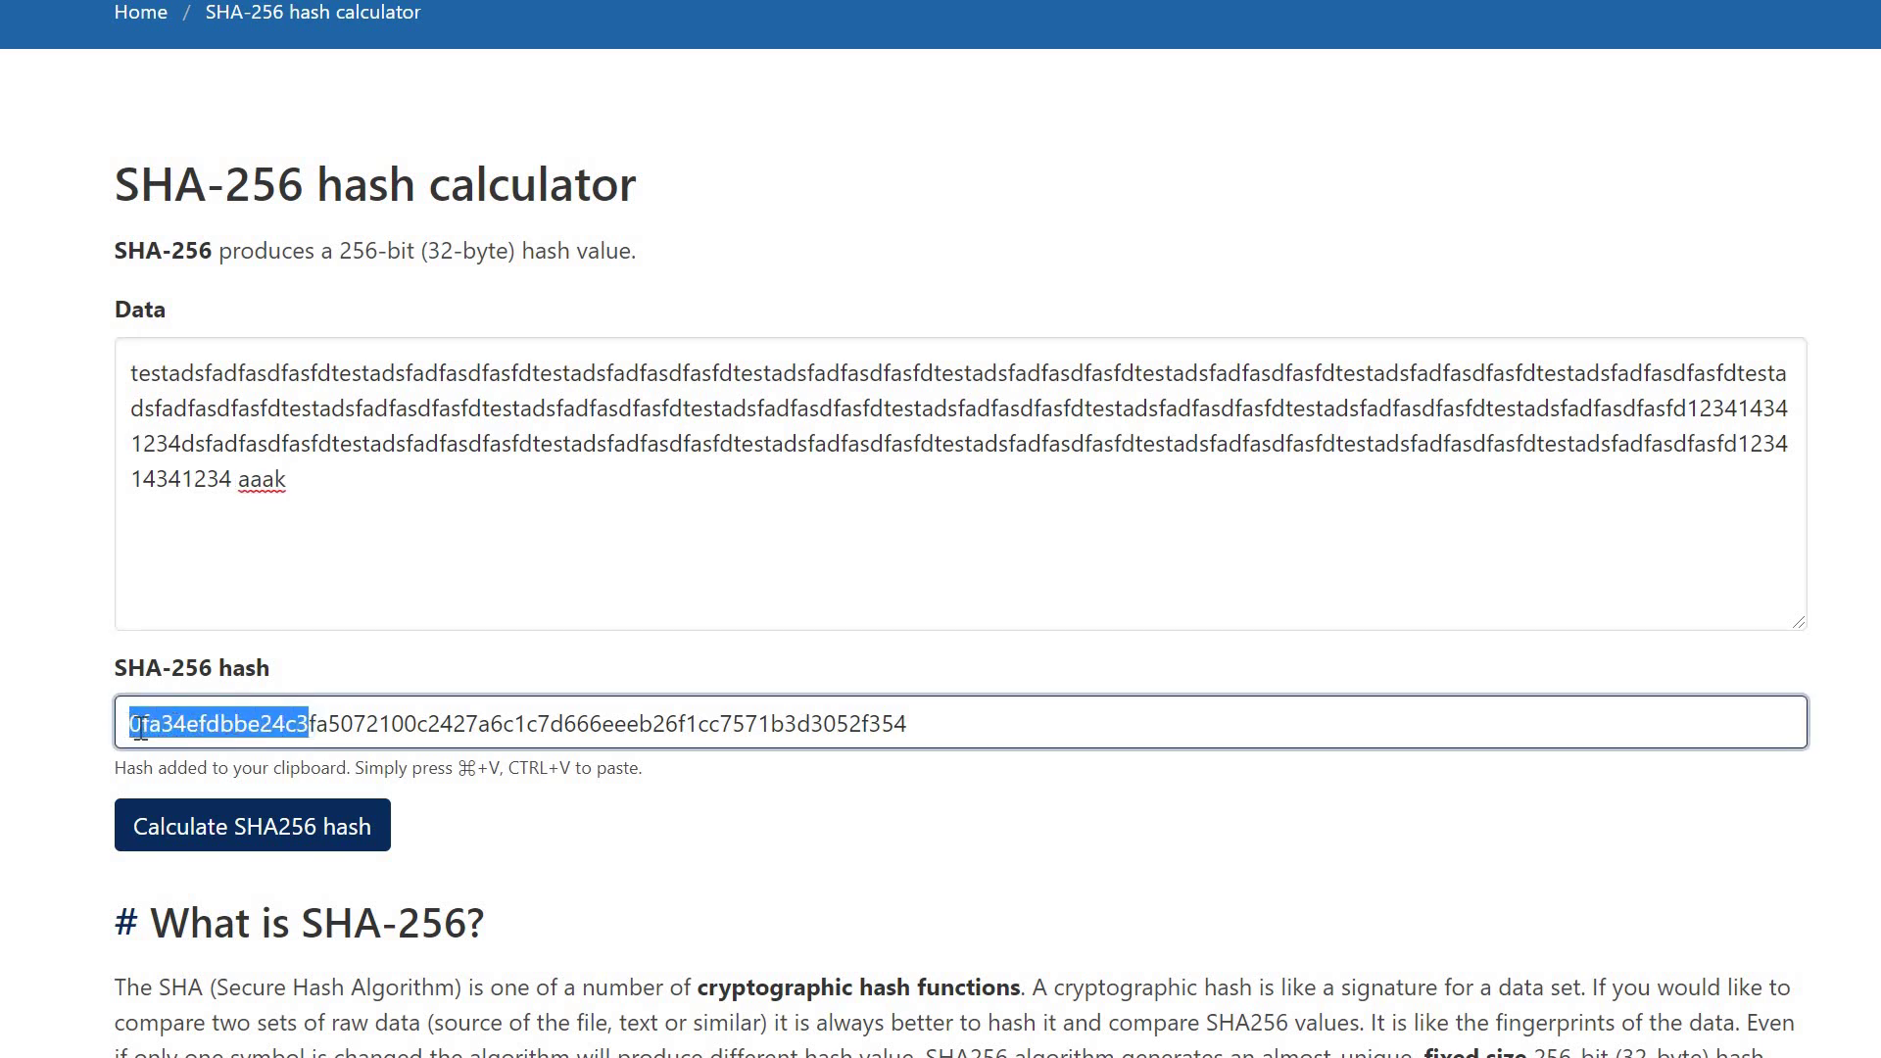
{"action": "key", "text": "Left"}
{"action": "key", "text": "shift+Right"}
{"action": "key", "text": "shift+Right"}
{"action": "key", "text": "shift+Right"}
{"action": "key", "text": "shift+Right"}
{"action": "key", "text": "shift+Right"}
{"action": "key", "text": "shift+Right"}
{"action": "key", "text": "shift+Right"}
{"action": "key", "text": "shift+Right"}
{"action": "key", "text": "shift+Right"}
{"action": "key", "text": "shift+Right"}
{"action": "key", "text": "shift+Right"}
{"action": "key", "text": "shift+Right"}
{"action": "key", "text": "shift+Right"}
{"action": "key", "text": "shift+Right"}
{"action": "key", "text": "shift+Right"}
{"action": "key", "text": "shift+Right"}
{"action": "key", "text": "shift+Right"}
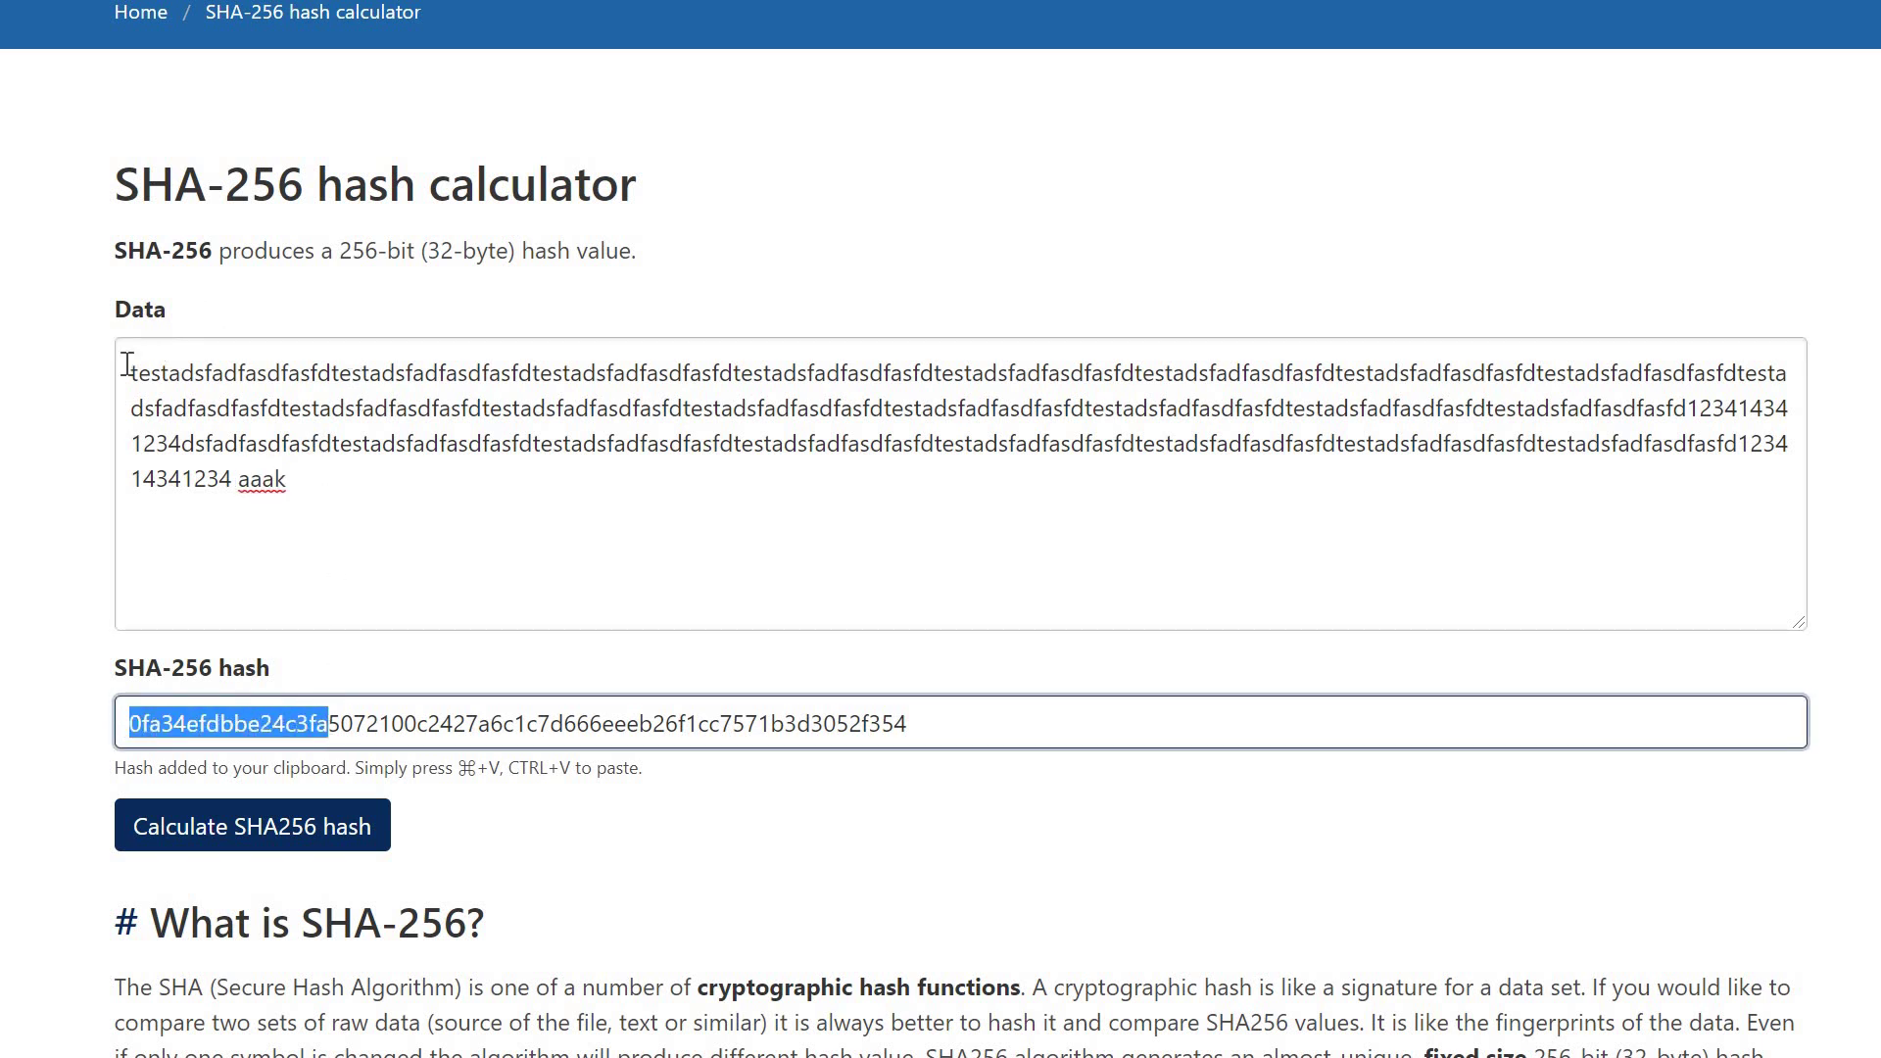
Highlight the long data block again, then the trailing "aaak", and place the cursor at the end of the data
{"action": "left_click", "coordinate": [200, 471]}
{"action": "key", "text": "ctrl+shift+Home"}
{"action": "key", "text": "shift+Right"}
{"action": "key", "text": "shift+Right"}
{"action": "key", "text": "shift+Right"}
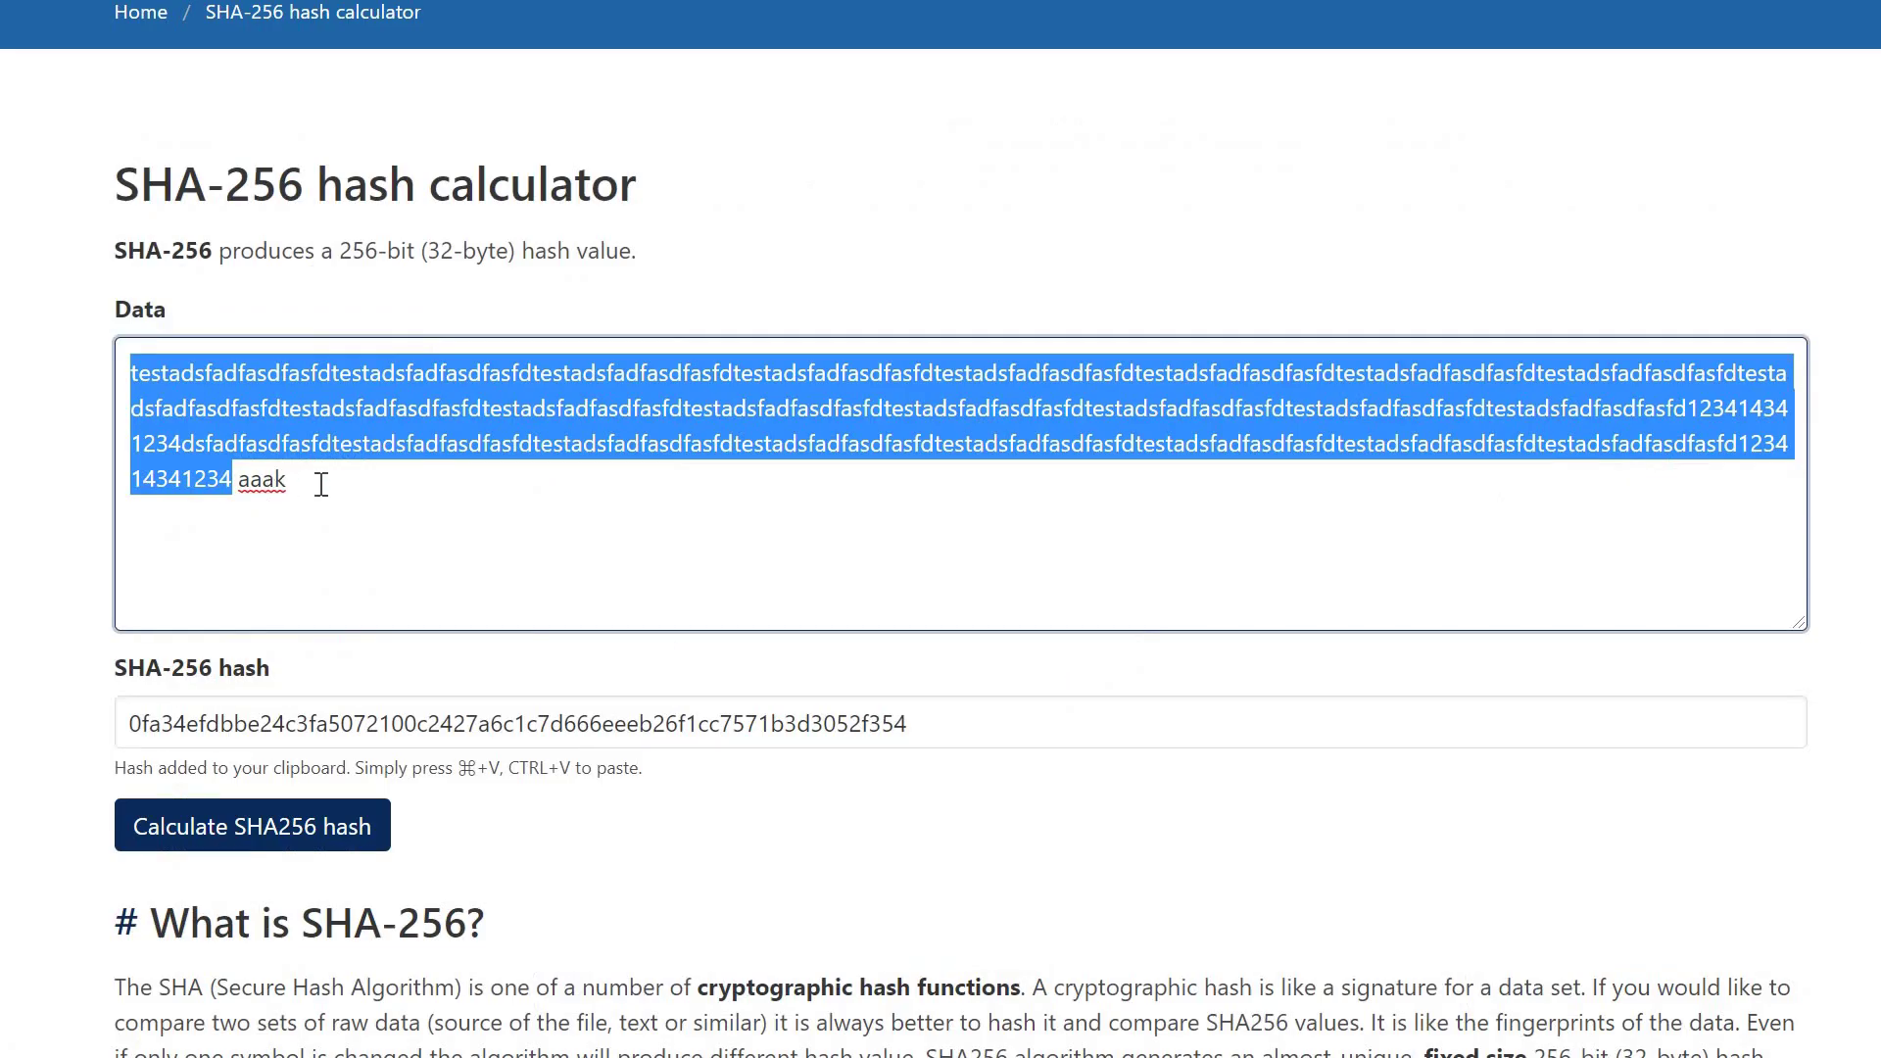
{"action": "left_click", "coordinate": [329, 485]}
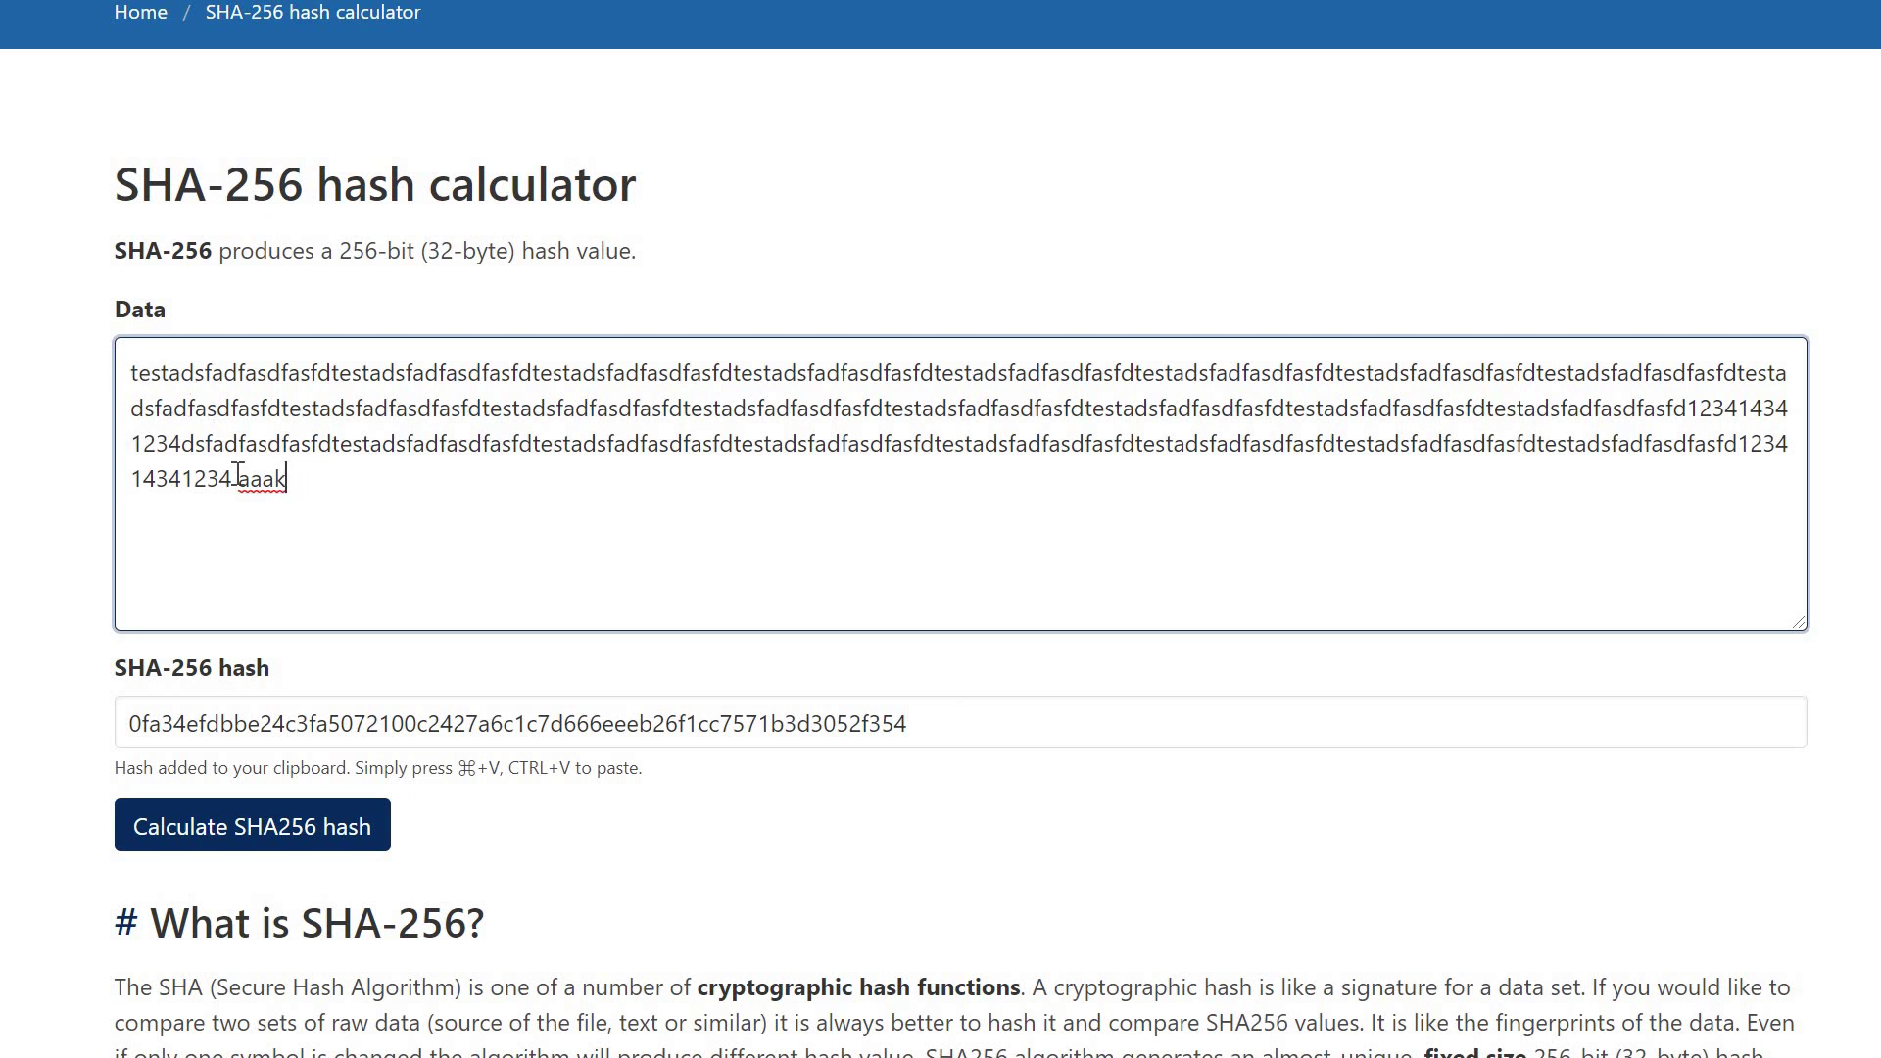
{"action": "left_click_drag", "start_coordinate": [223, 478], "coordinate": [131, 372]}
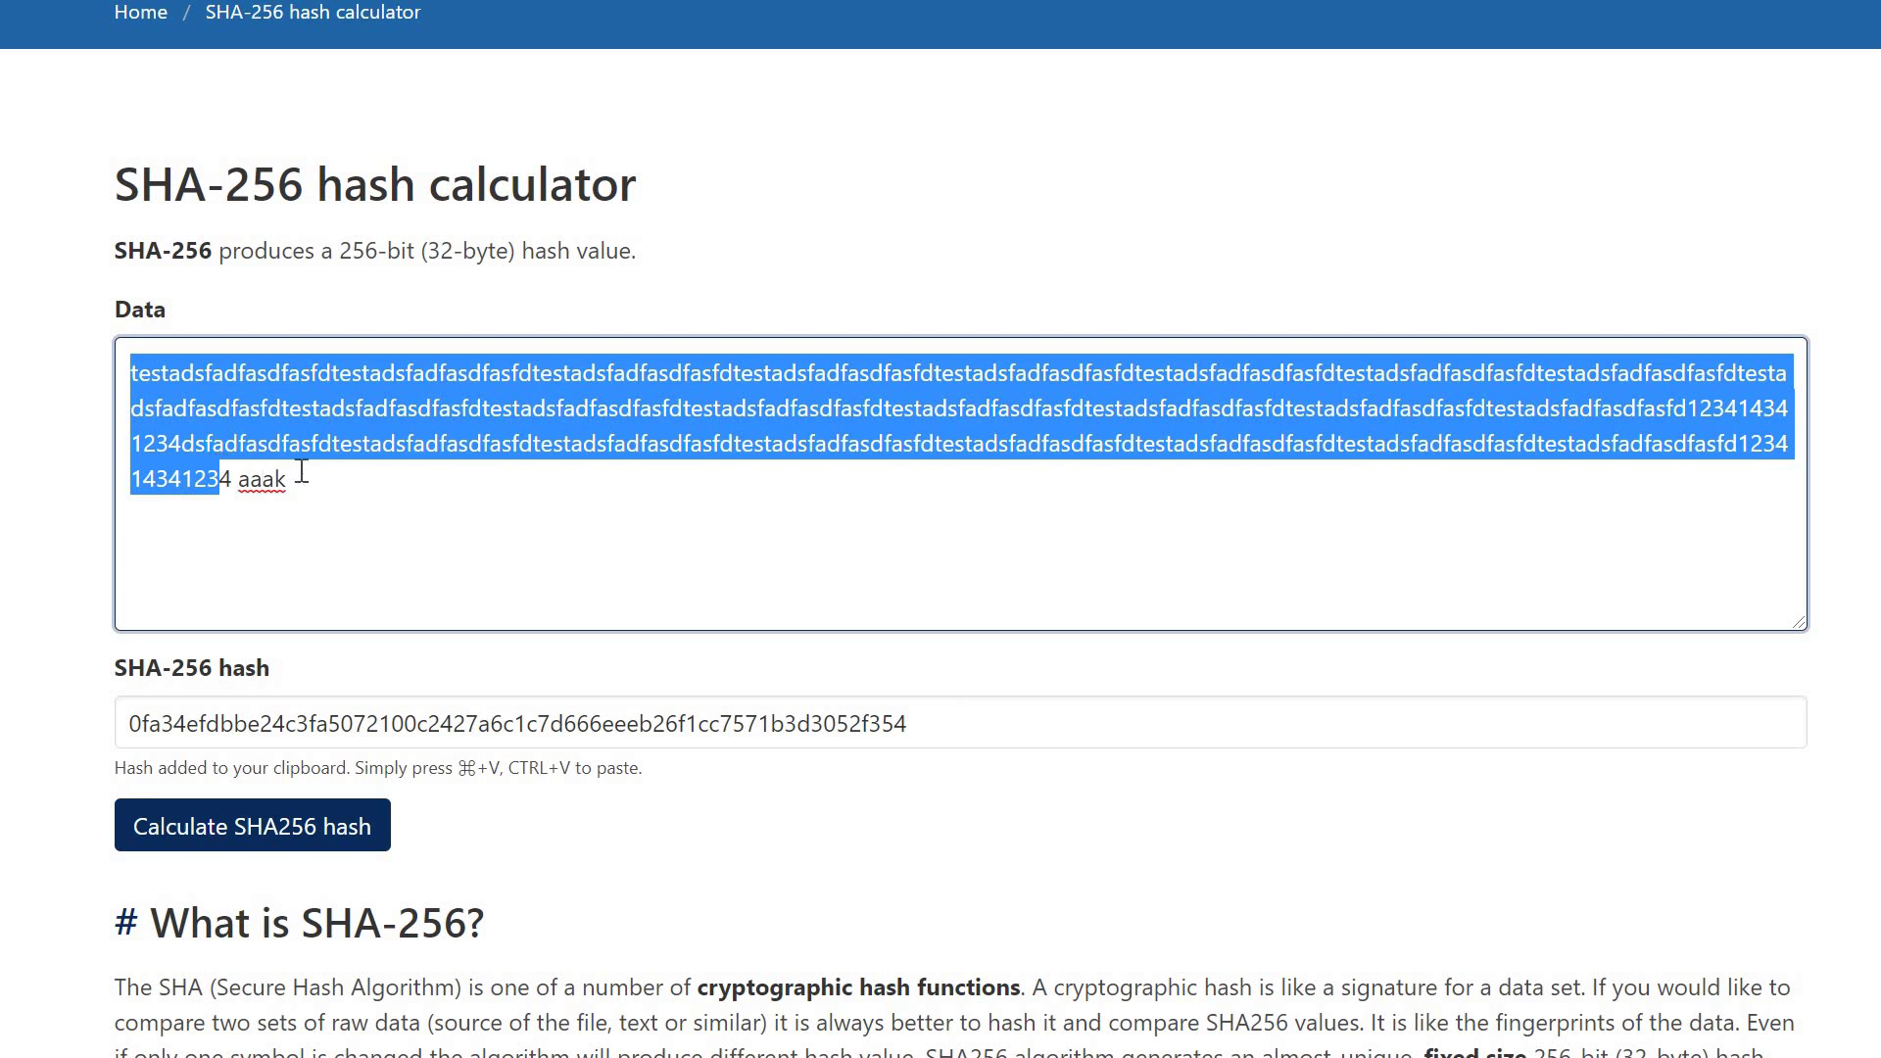
{"action": "double_click", "coordinate": [254, 480]}
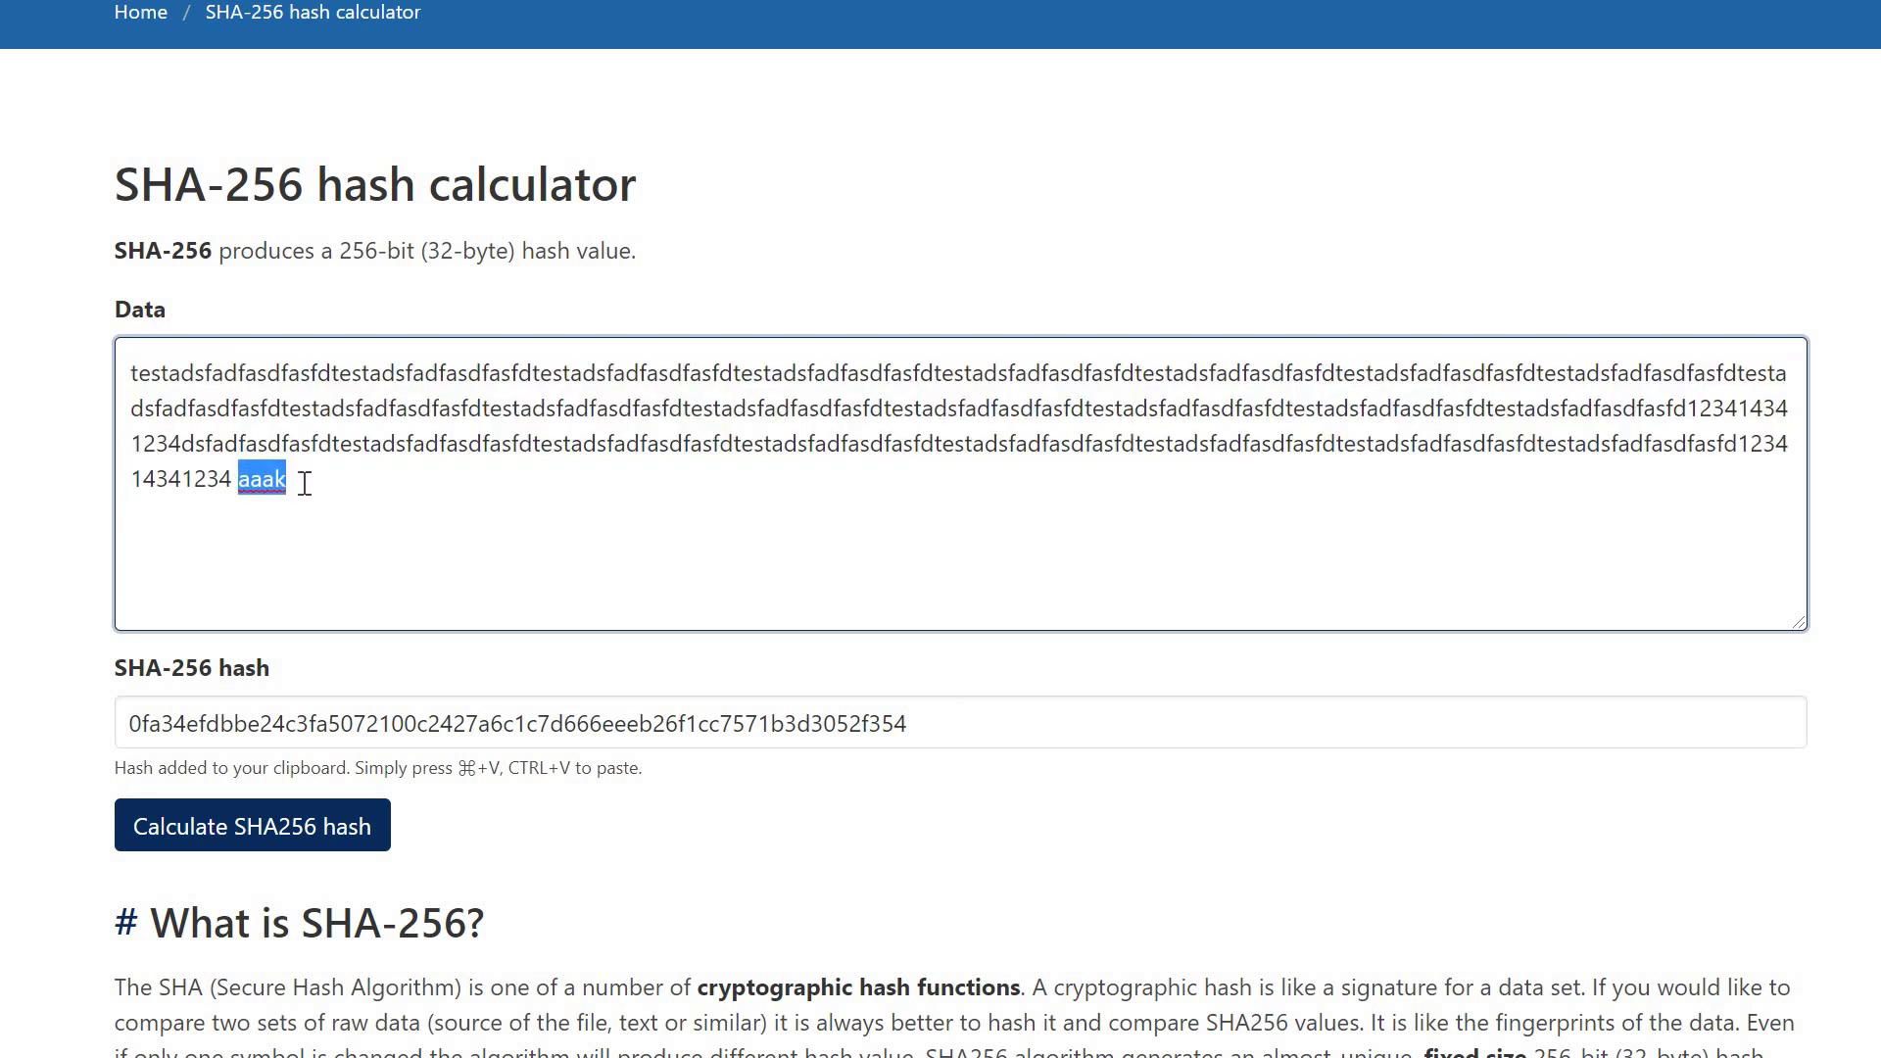
{"action": "left_click", "coordinate": [288, 479]}
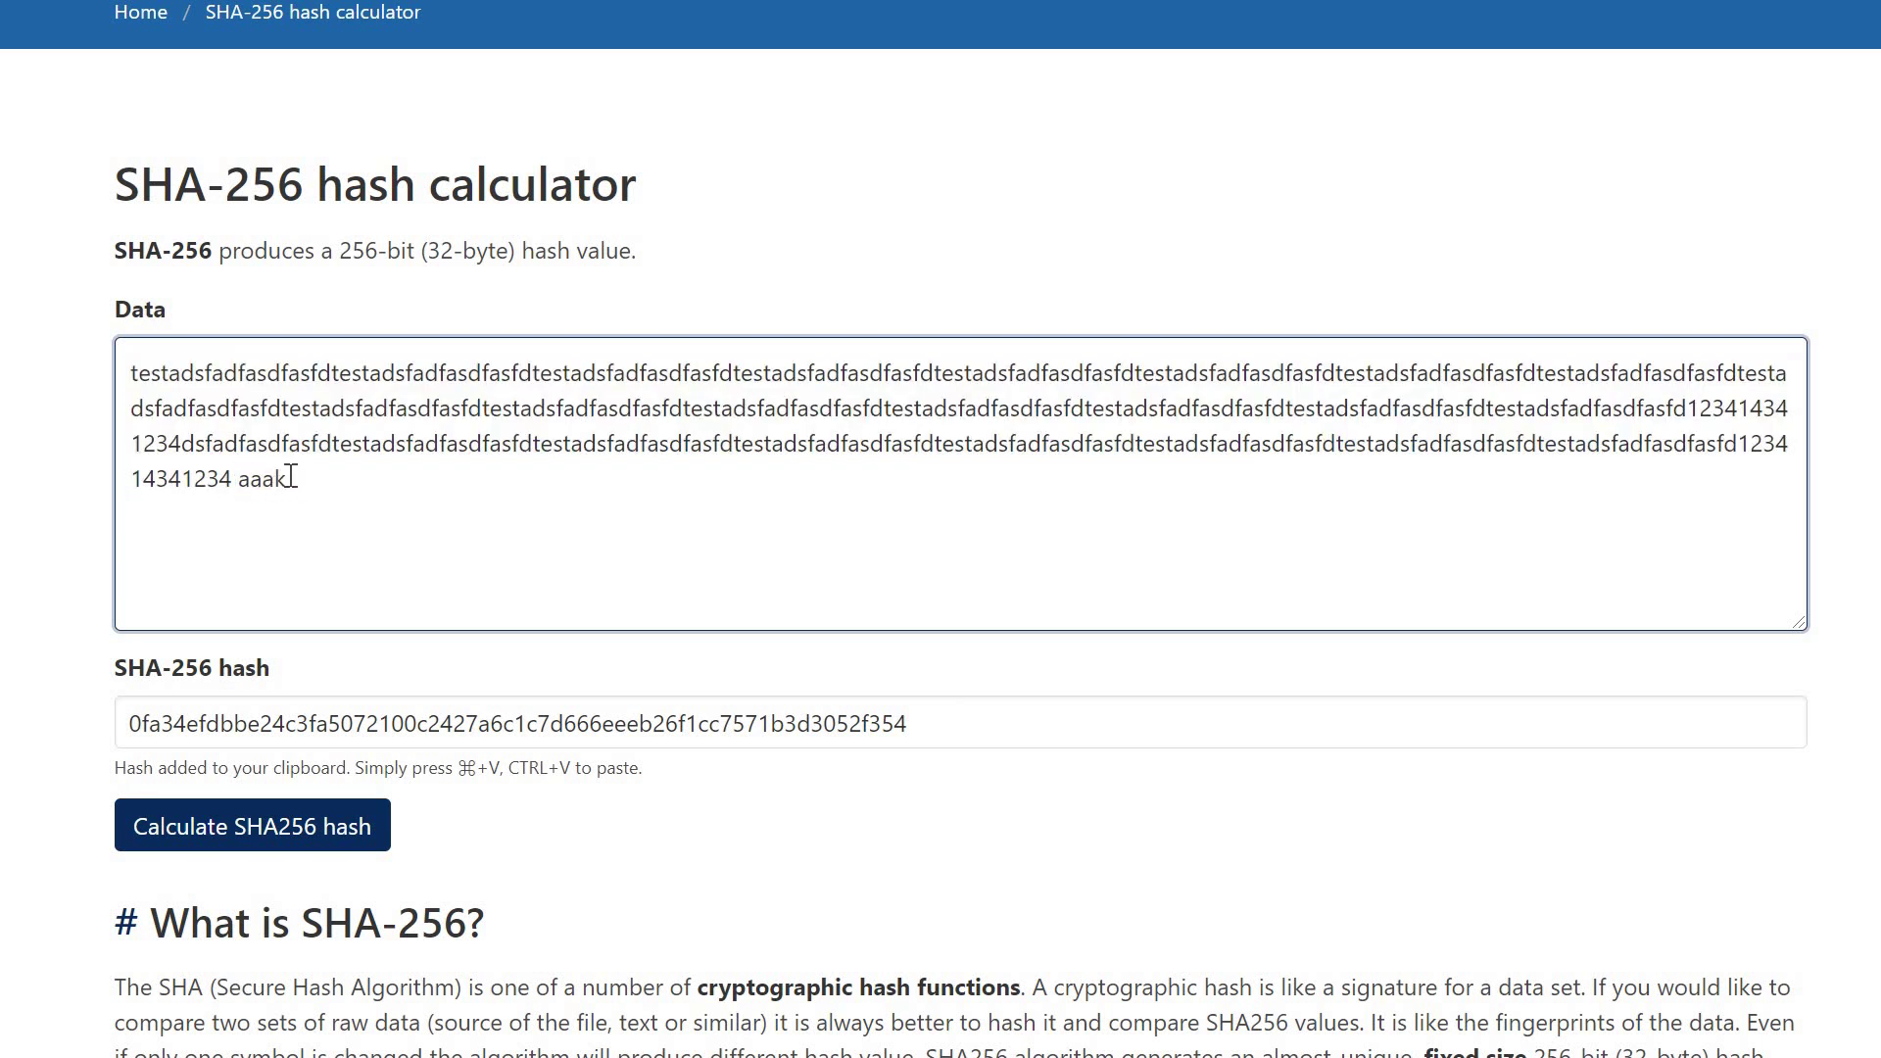
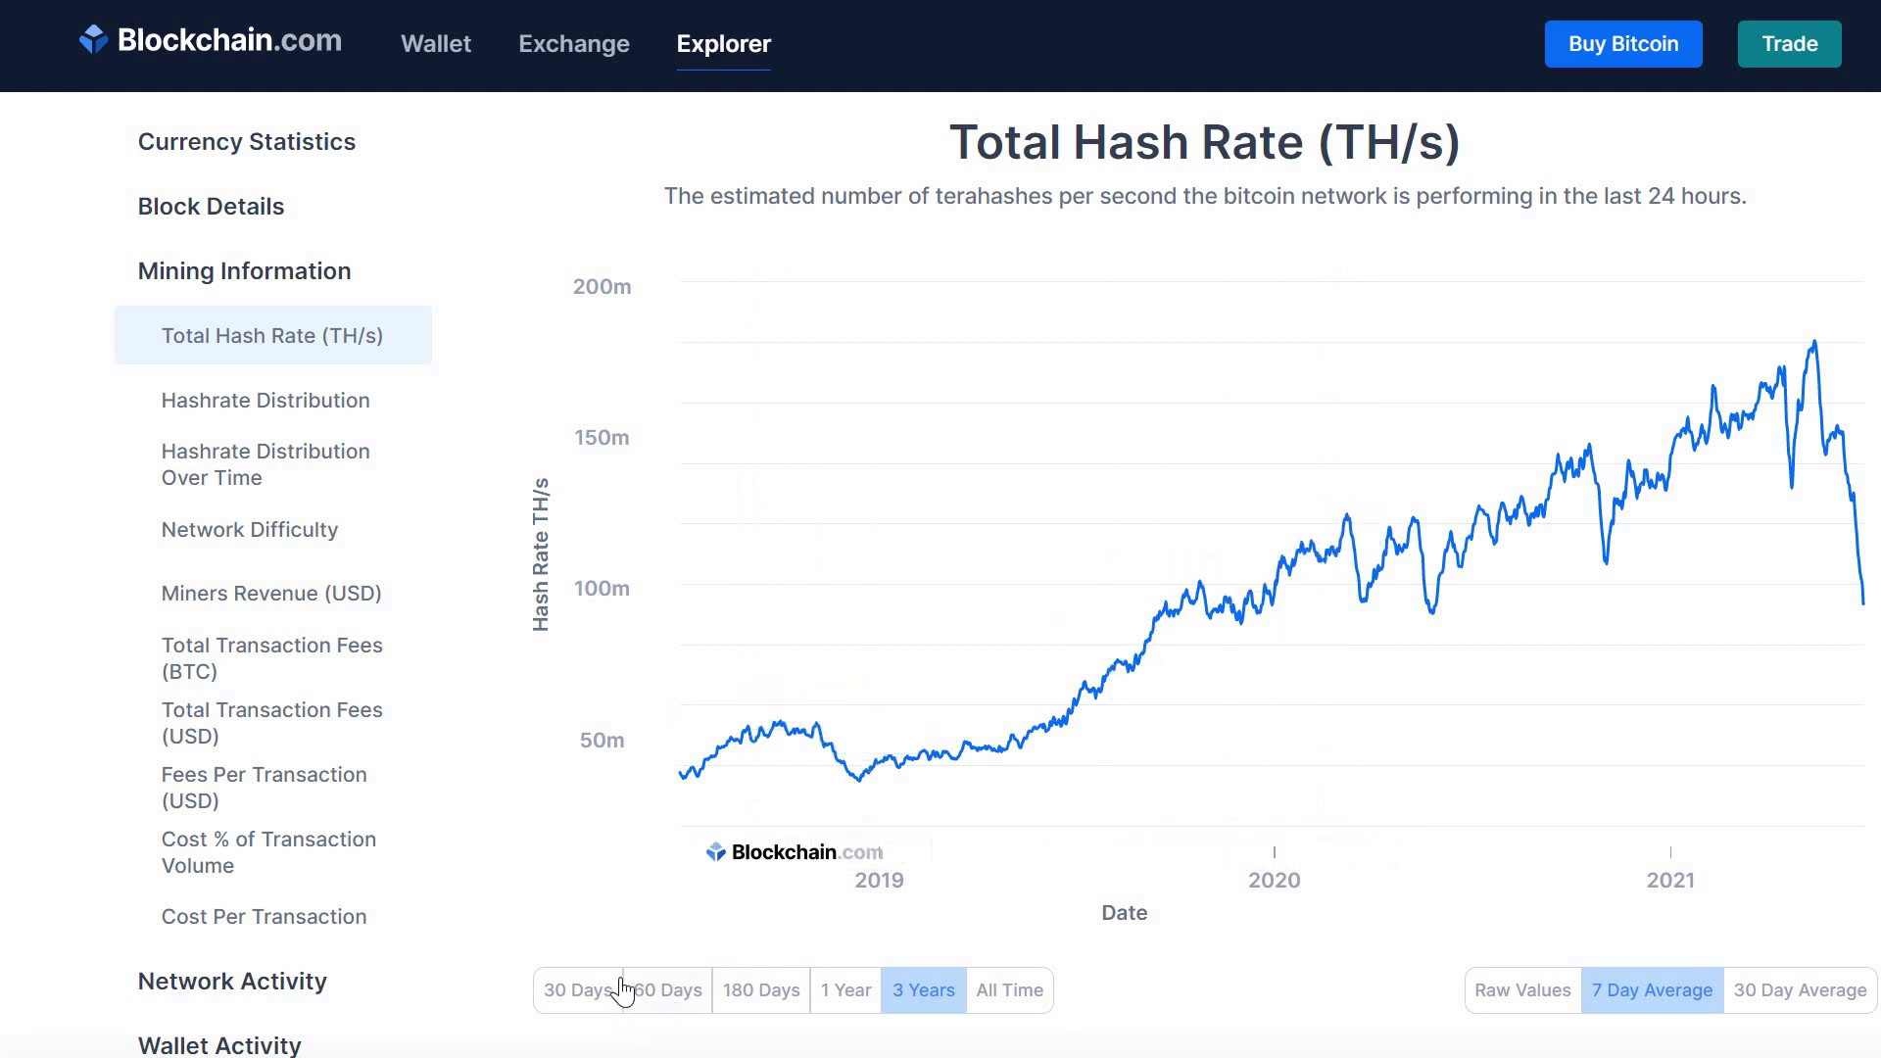
On Blockchain.com, view the Total Hash Rate chart over 60 days, 180 days, 1 year and 3 years in turn
{"action": "left_click", "coordinate": [667, 990]}
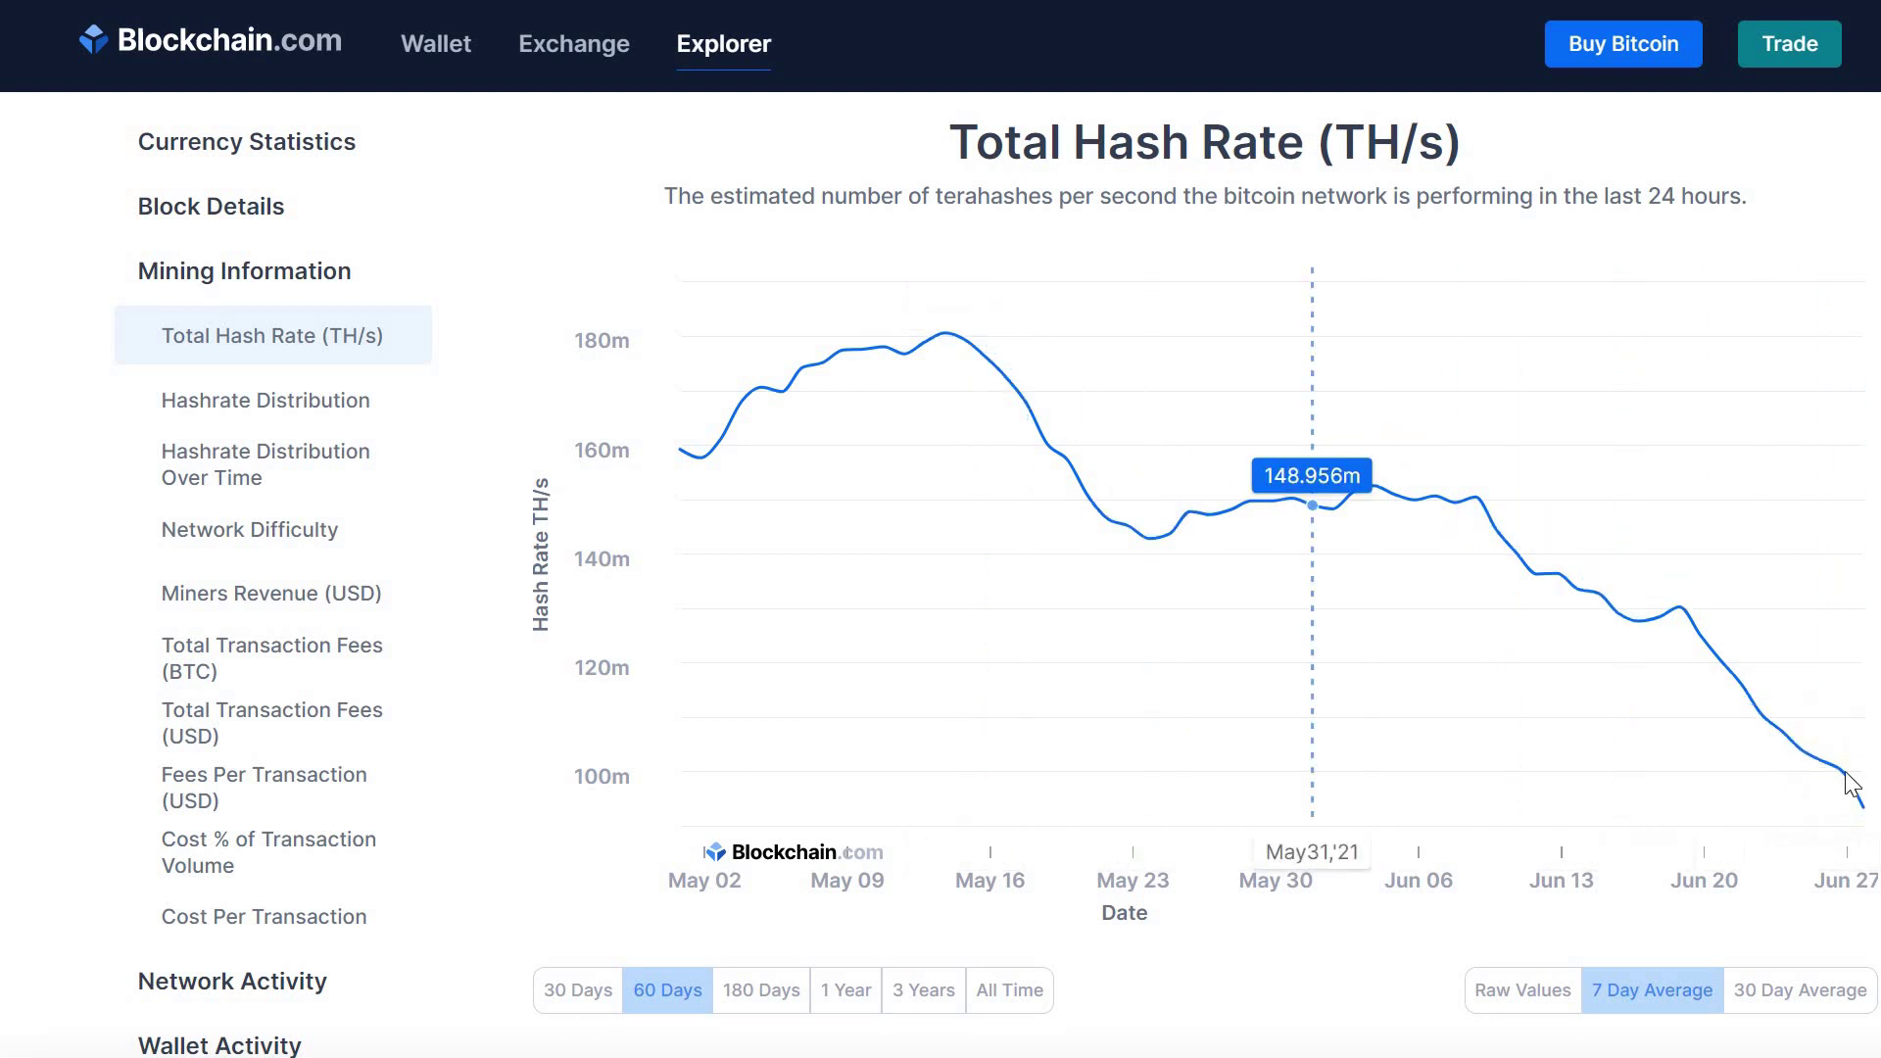
{"action": "left_click", "coordinate": [761, 989]}
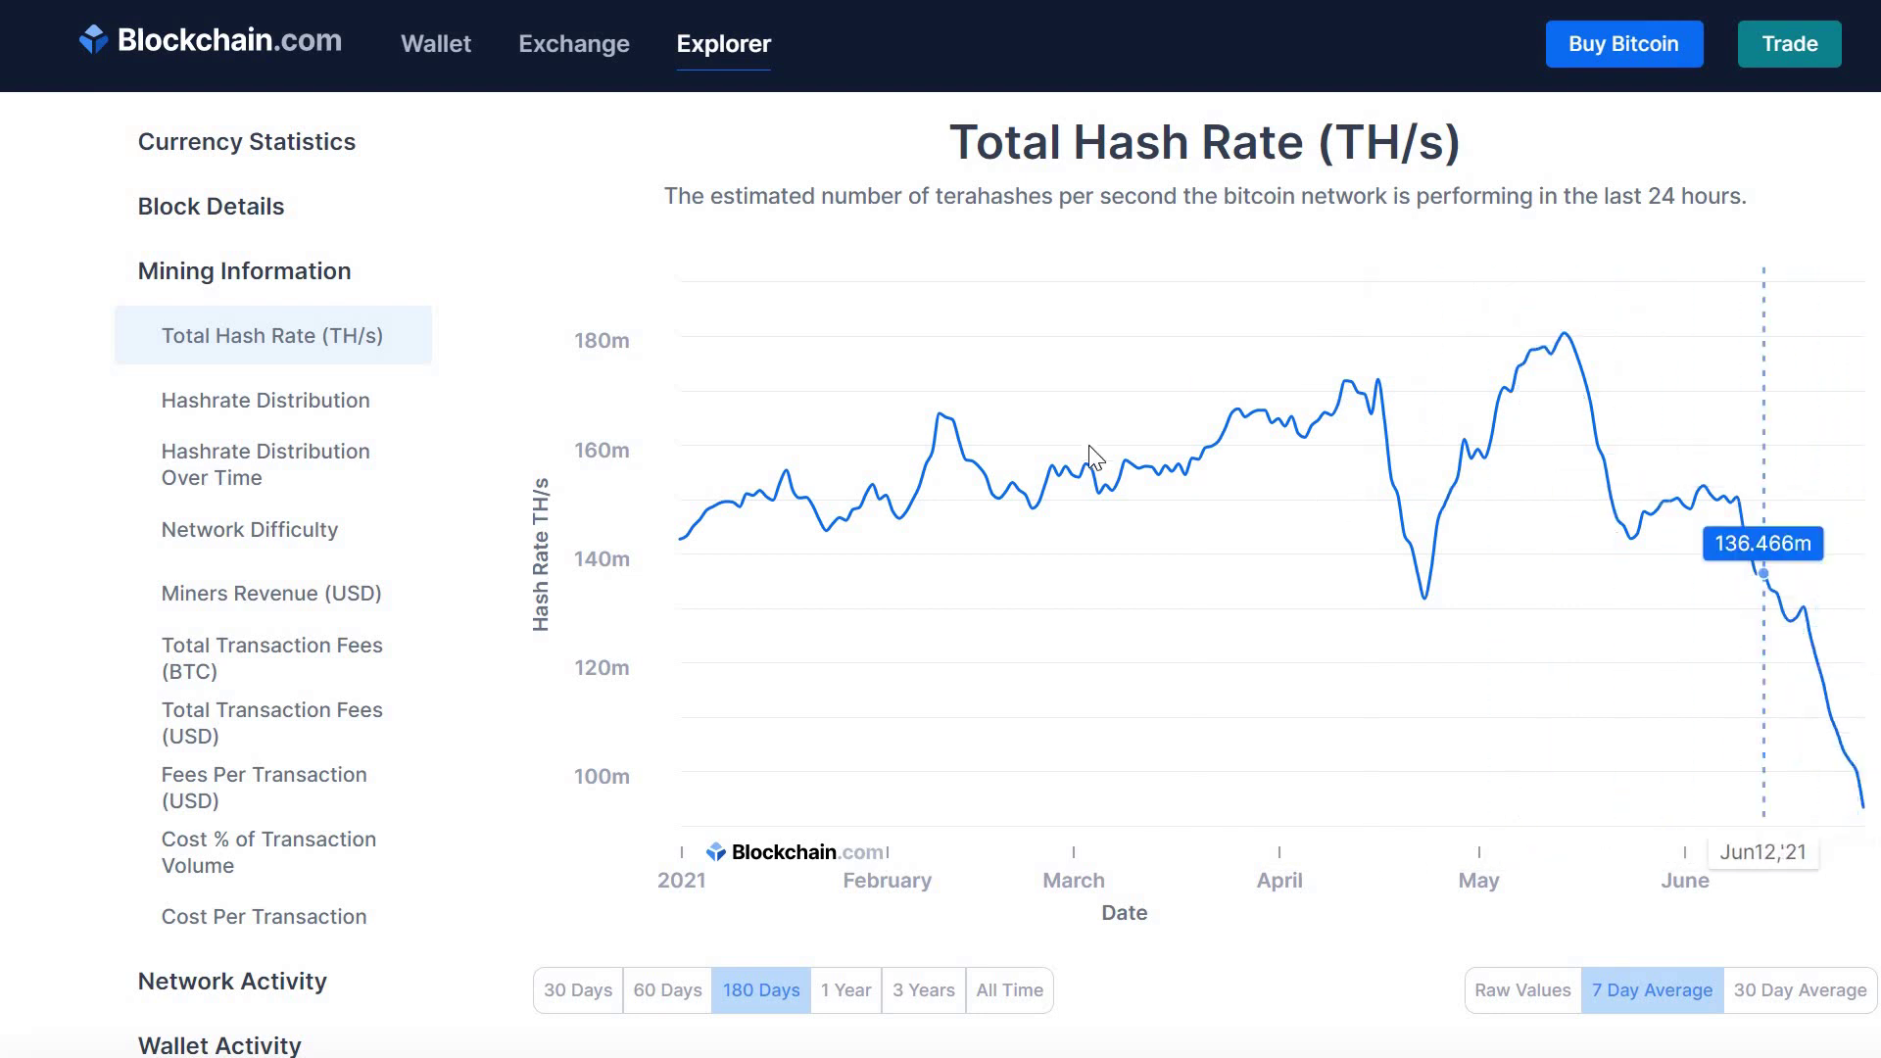
{"action": "left_click", "coordinate": [846, 992]}
{"action": "left_click", "coordinate": [921, 992]}
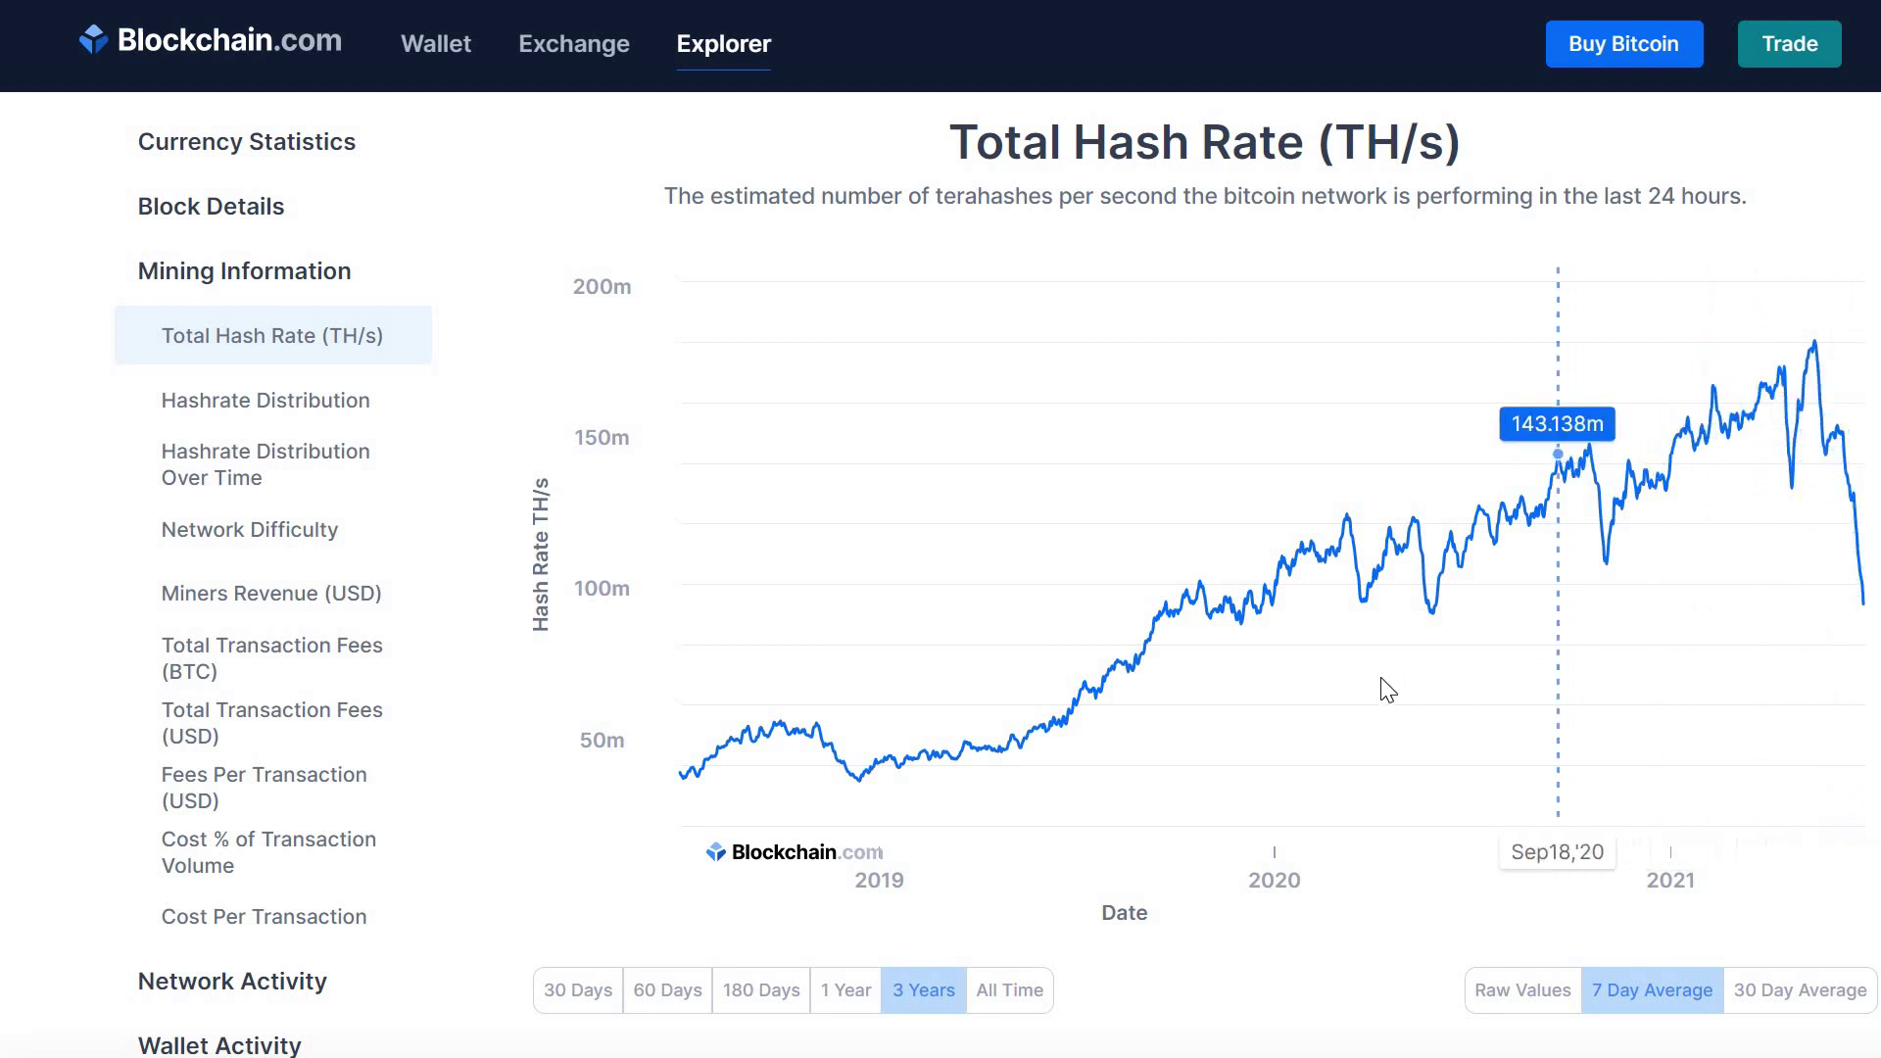
View the Total Hash Rate chart for the last 30 days and look over the page around it
{"action": "left_click", "coordinate": [578, 989]}
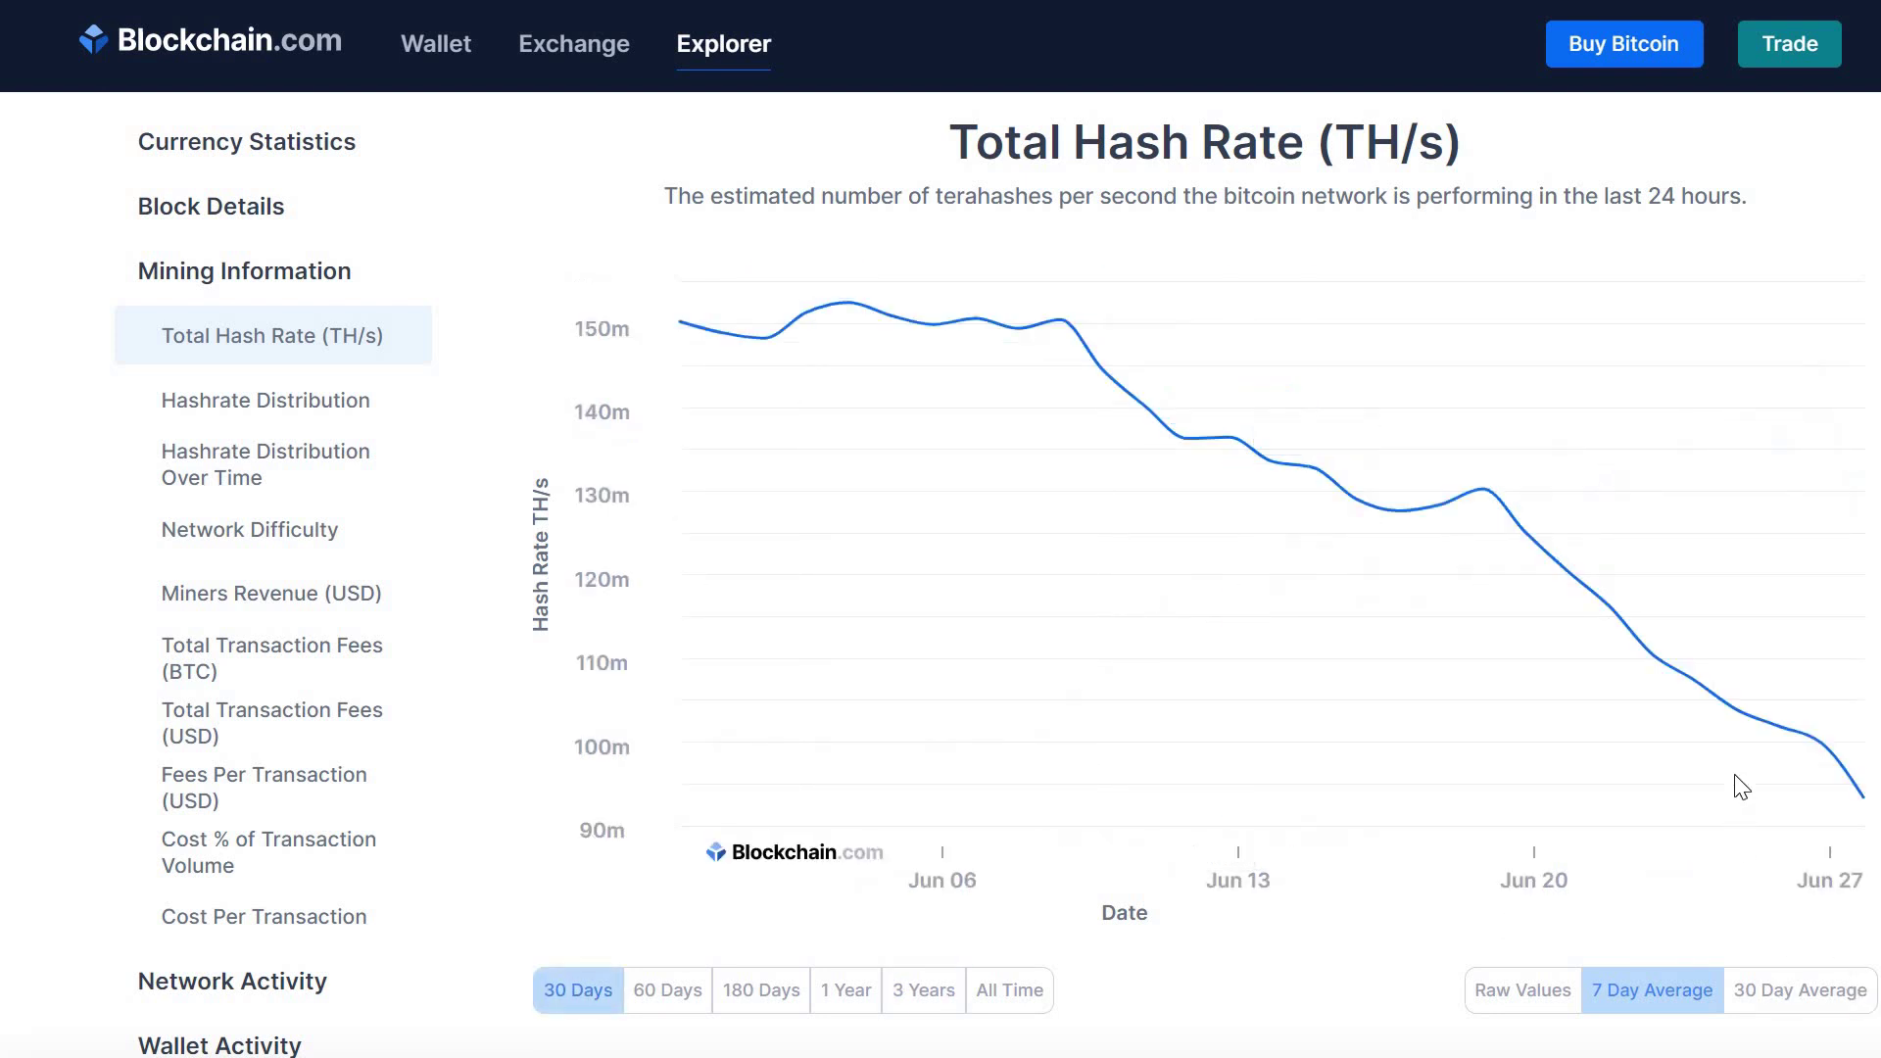
{"action": "scroll", "coordinate": [1566, 461], "scroll_direction": "down", "scroll_amount": 4}
{"action": "scroll", "coordinate": [1558, 294], "scroll_direction": "up", "scroll_amount": 6}
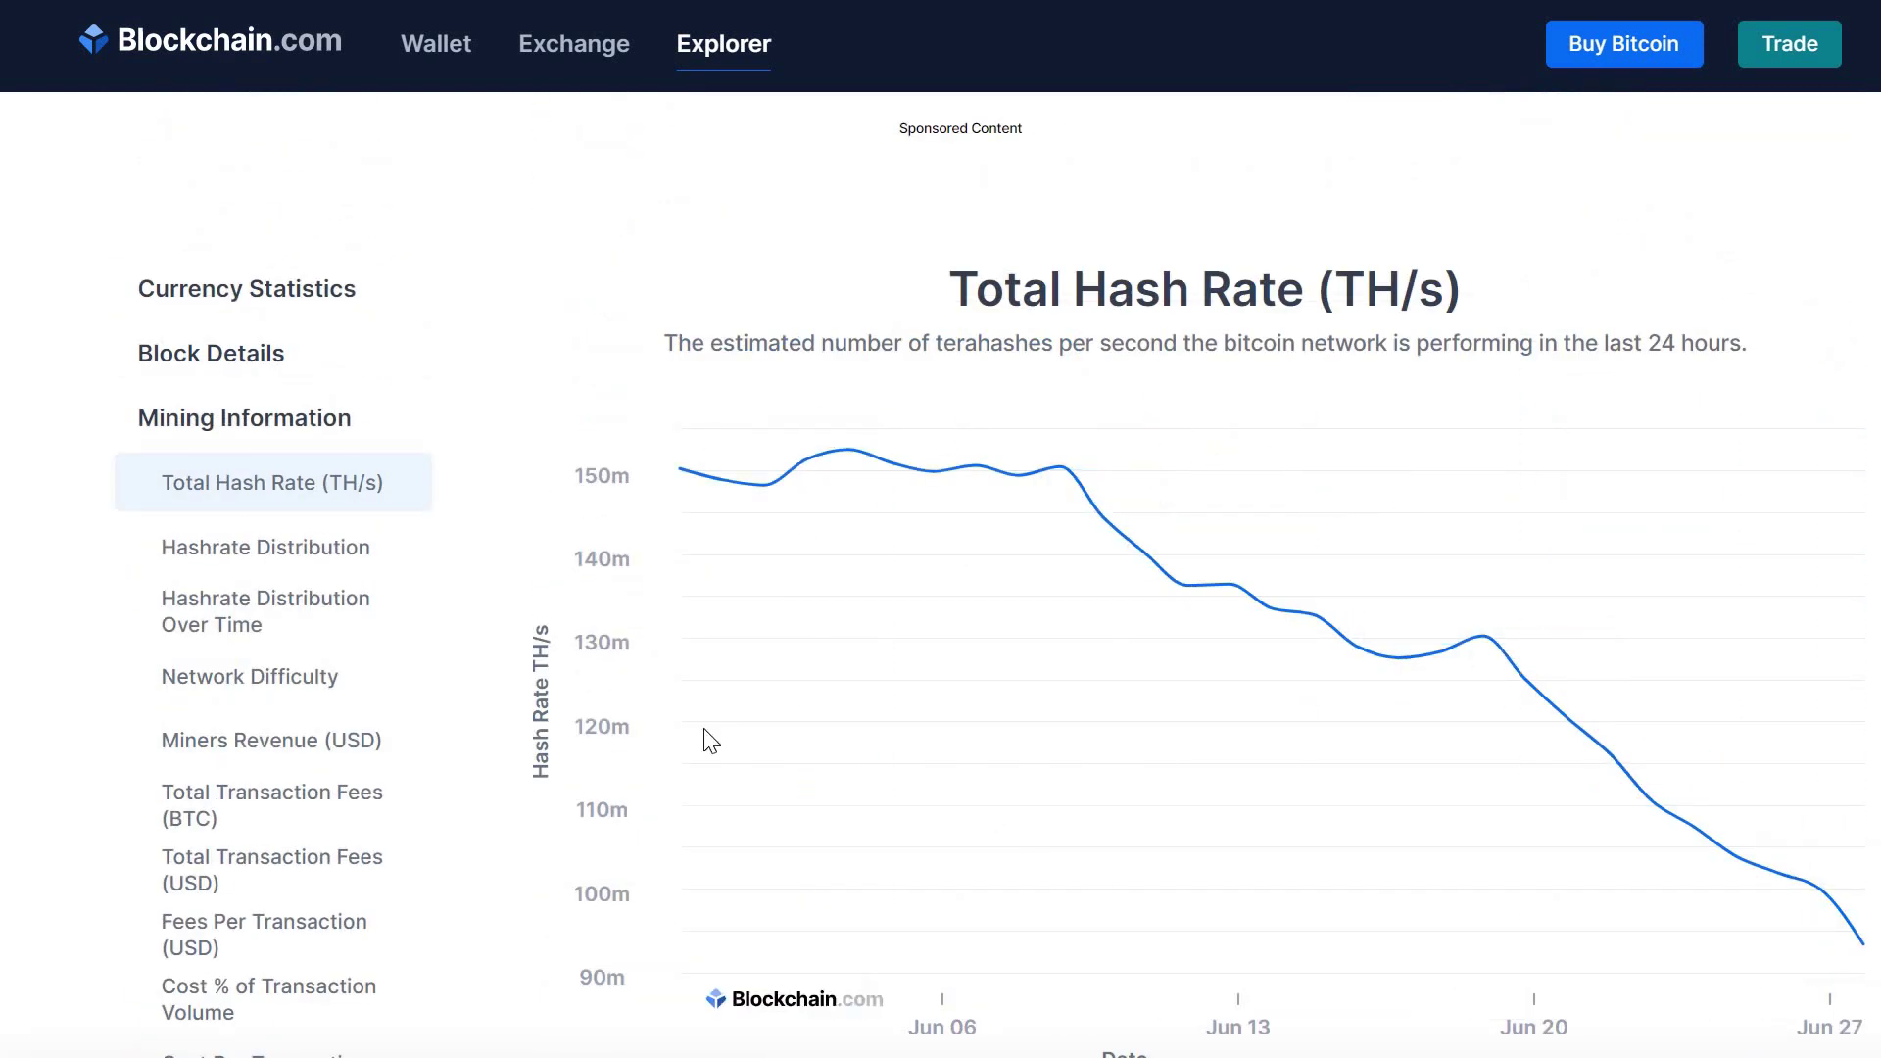
{"action": "scroll", "coordinate": [660, 704], "scroll_direction": "down", "scroll_amount": 4}
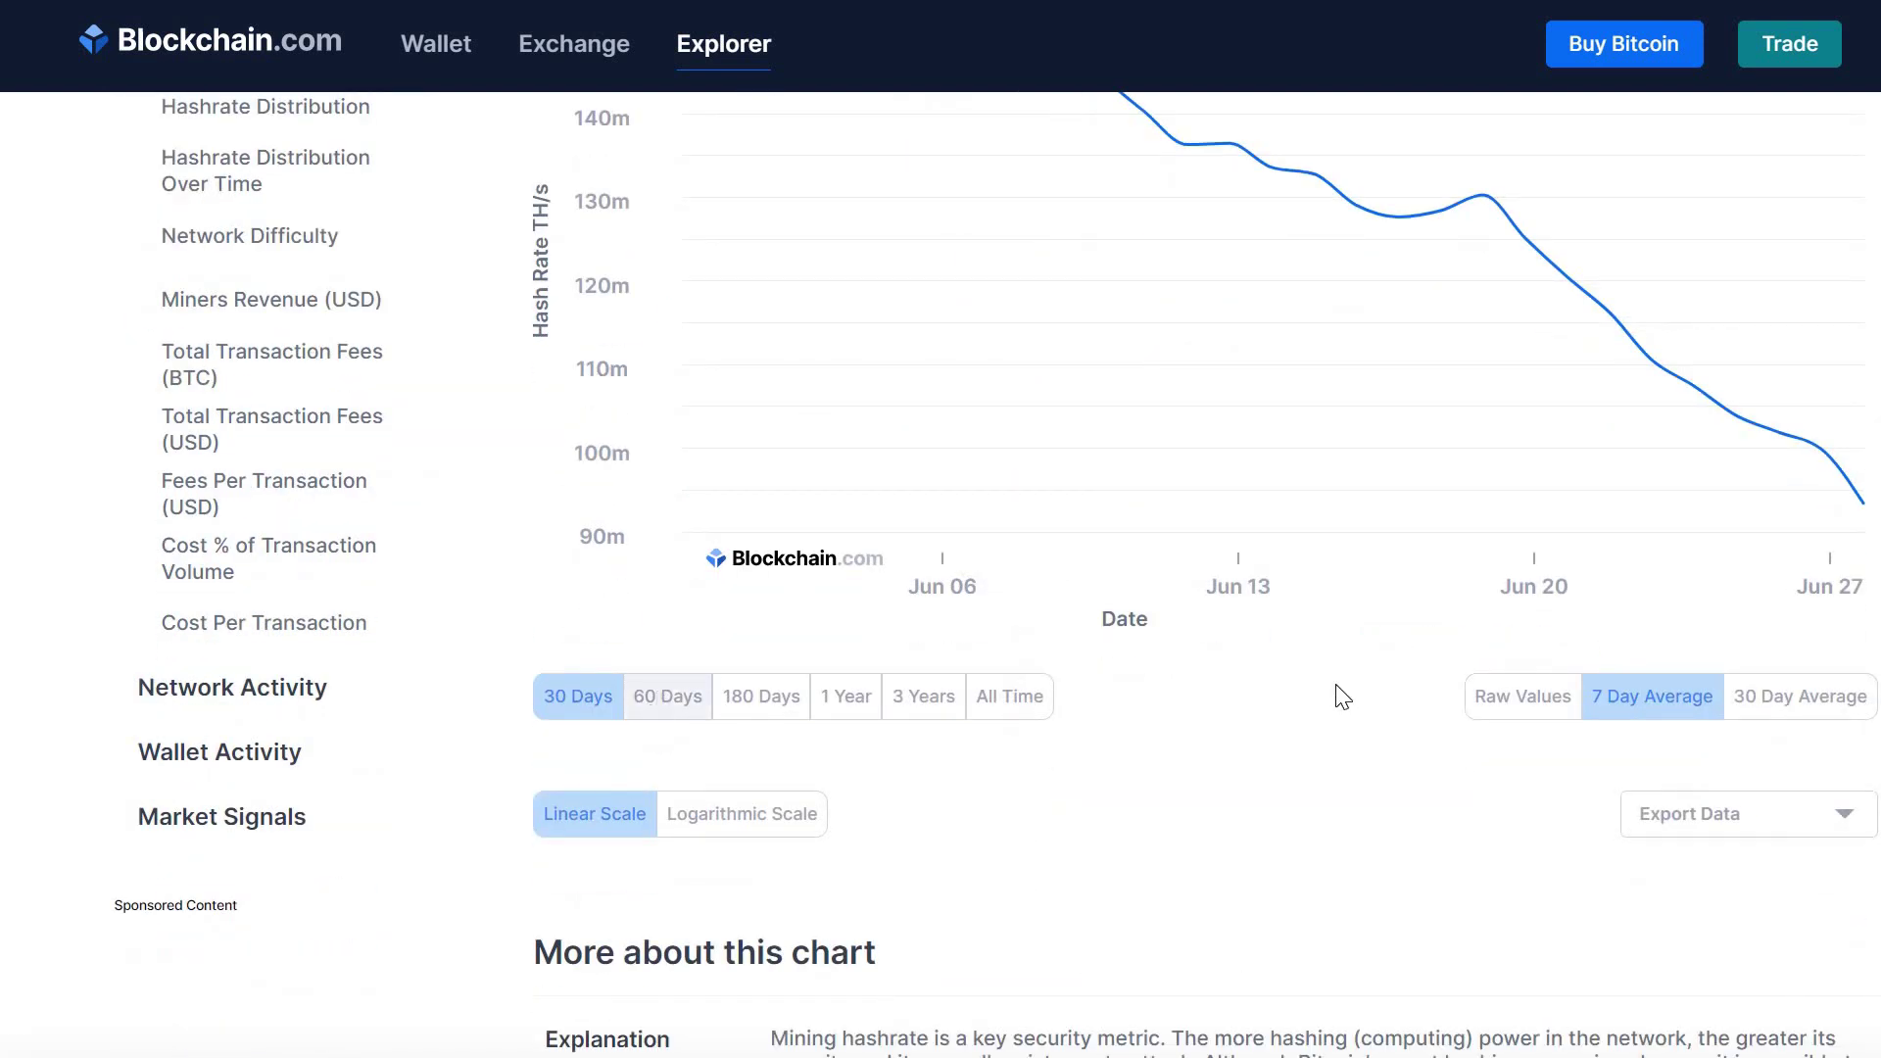
{"action": "scroll", "coordinate": [1371, 549], "scroll_direction": "up", "scroll_amount": 6}
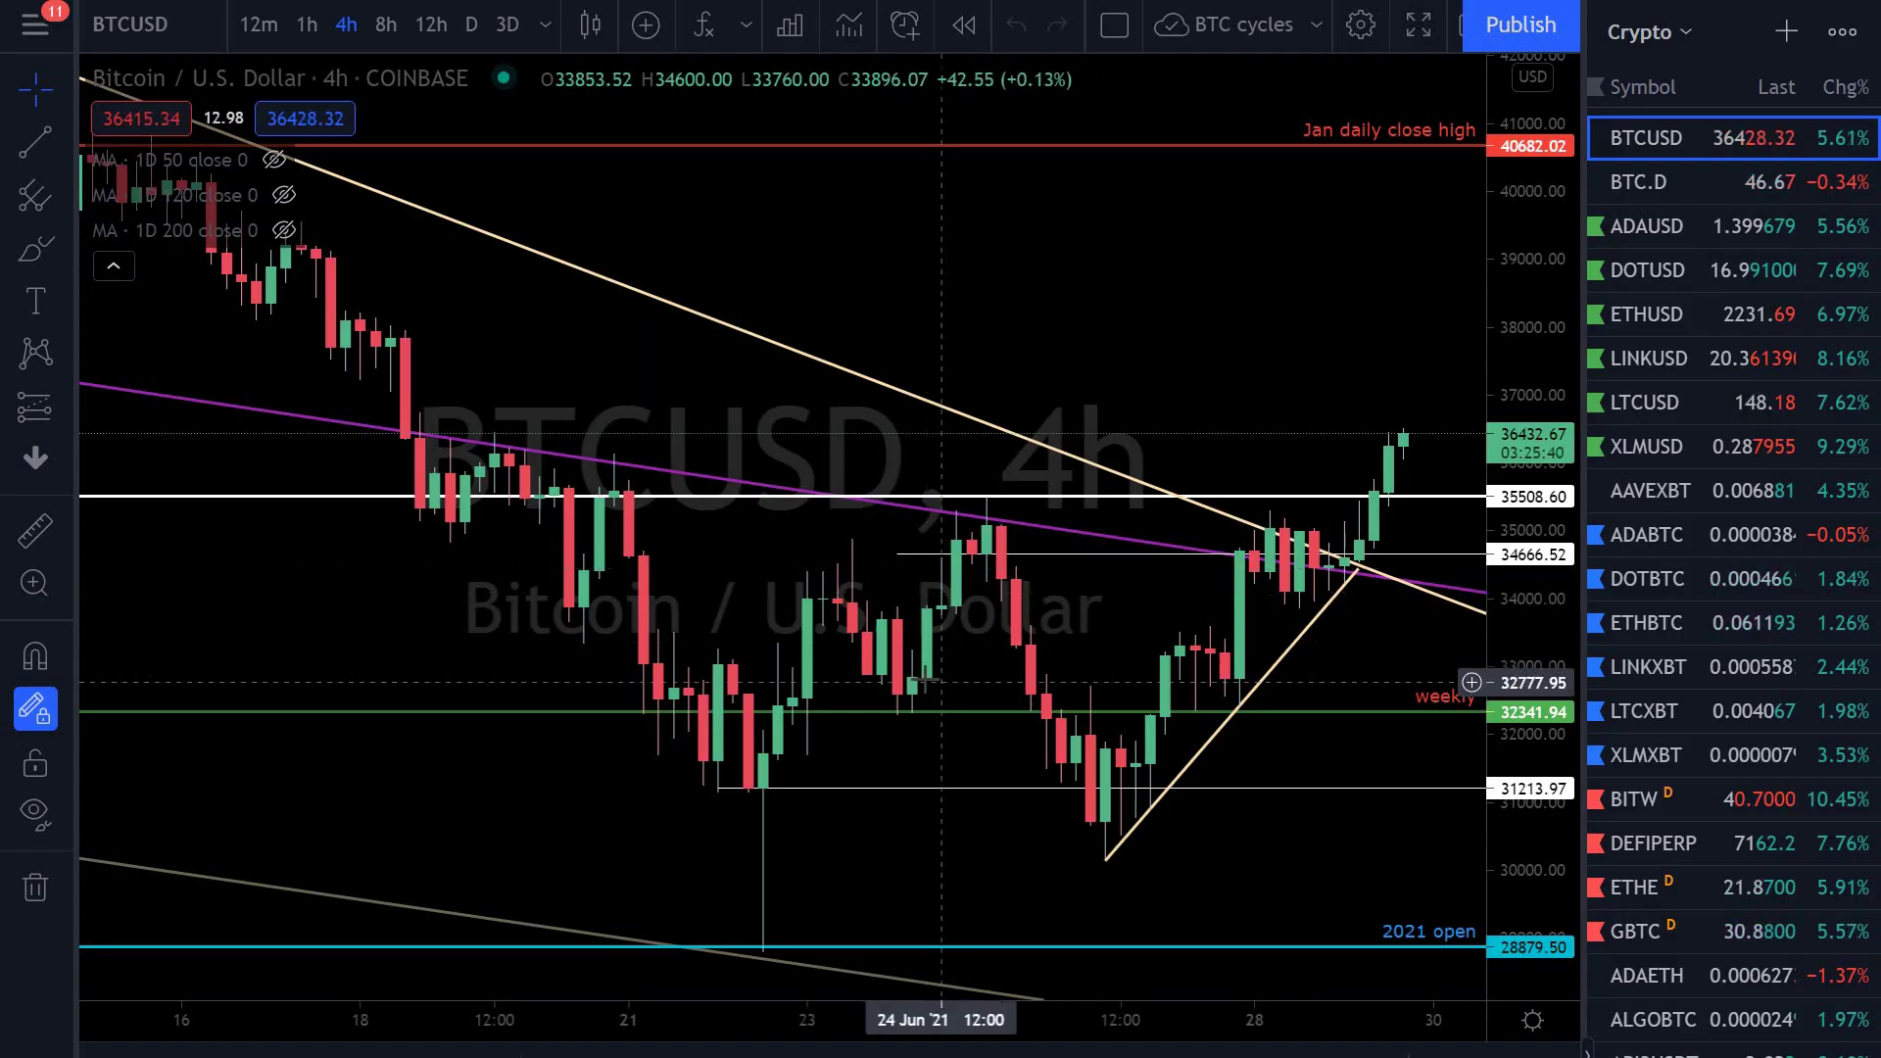
On the TradingView BTCUSD chart, look over the 4-hour price history and switch to the daily timeframe
{"action": "scroll", "coordinate": [926, 679], "scroll_direction": "down", "scroll_amount": 2}
{"action": "scroll", "coordinate": [926, 679], "scroll_direction": "down", "scroll_amount": 1}
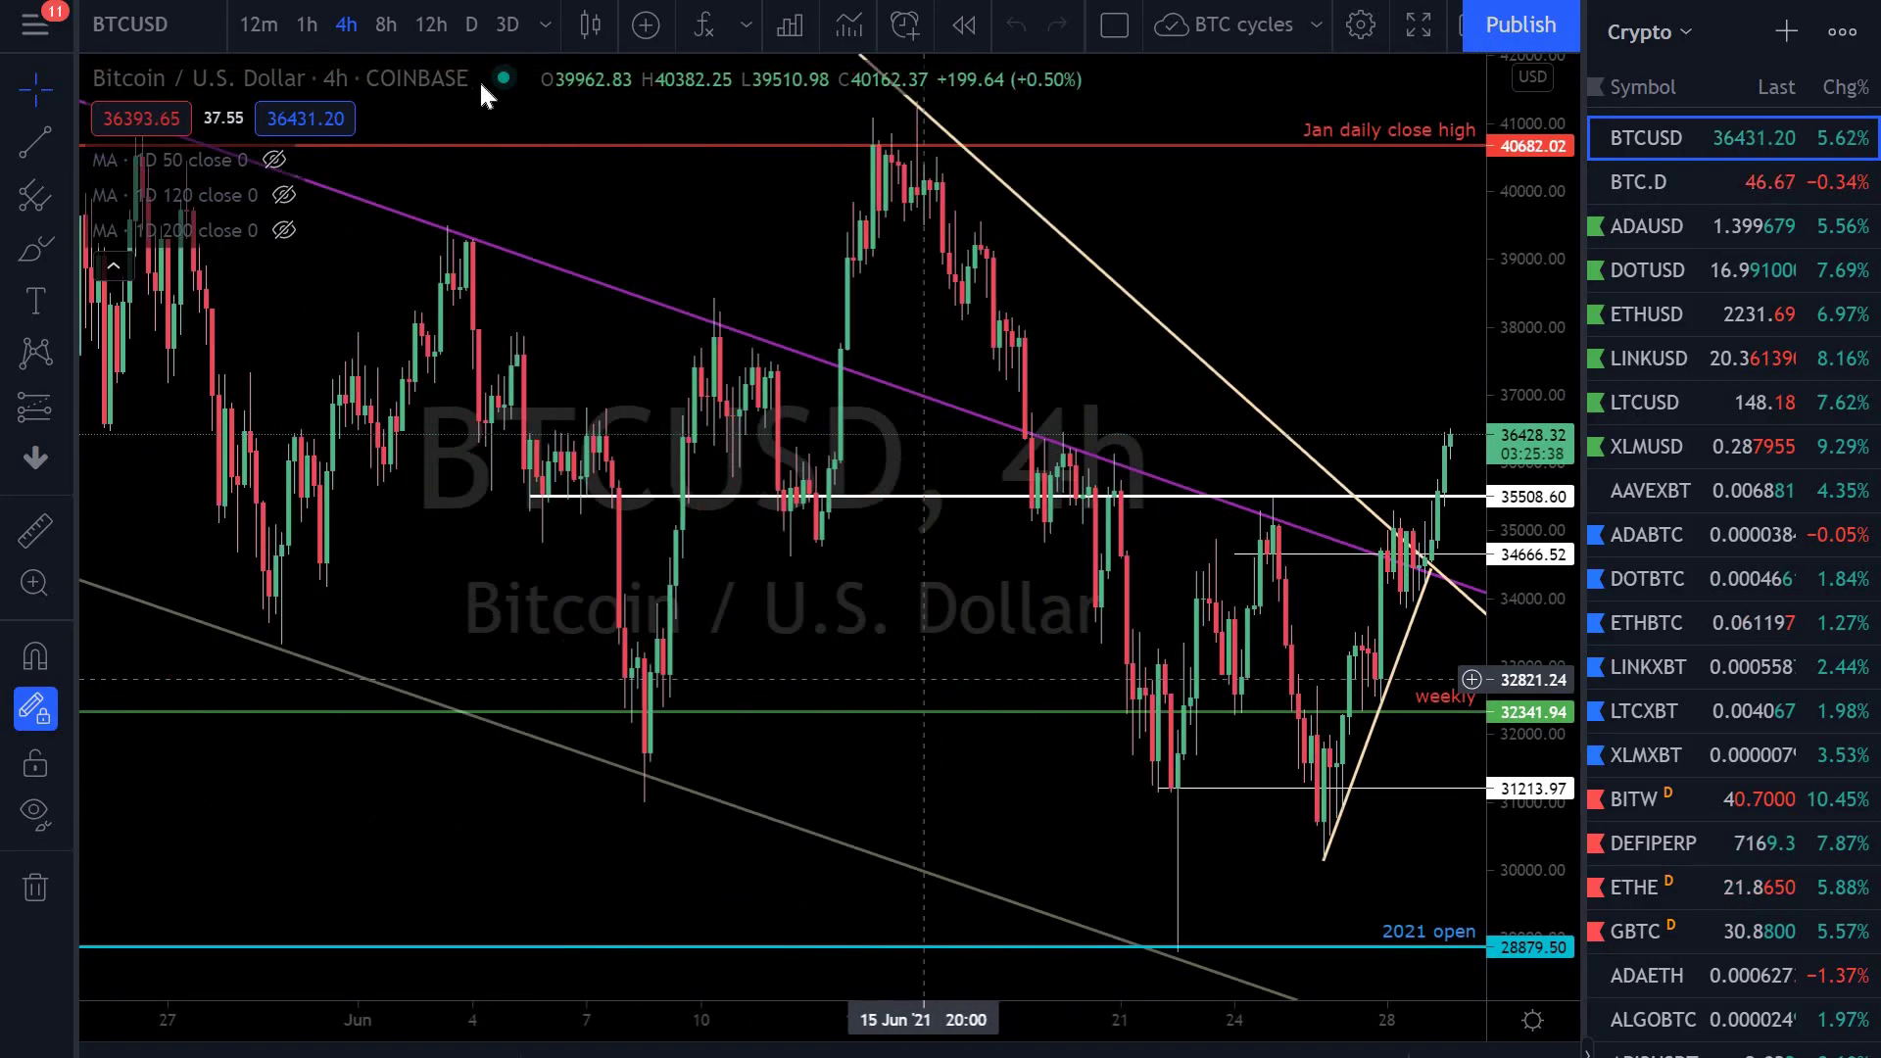
{"action": "scroll", "coordinate": [479, 80], "scroll_direction": "up", "scroll_amount": 2}
{"action": "left_click", "coordinate": [471, 27]}
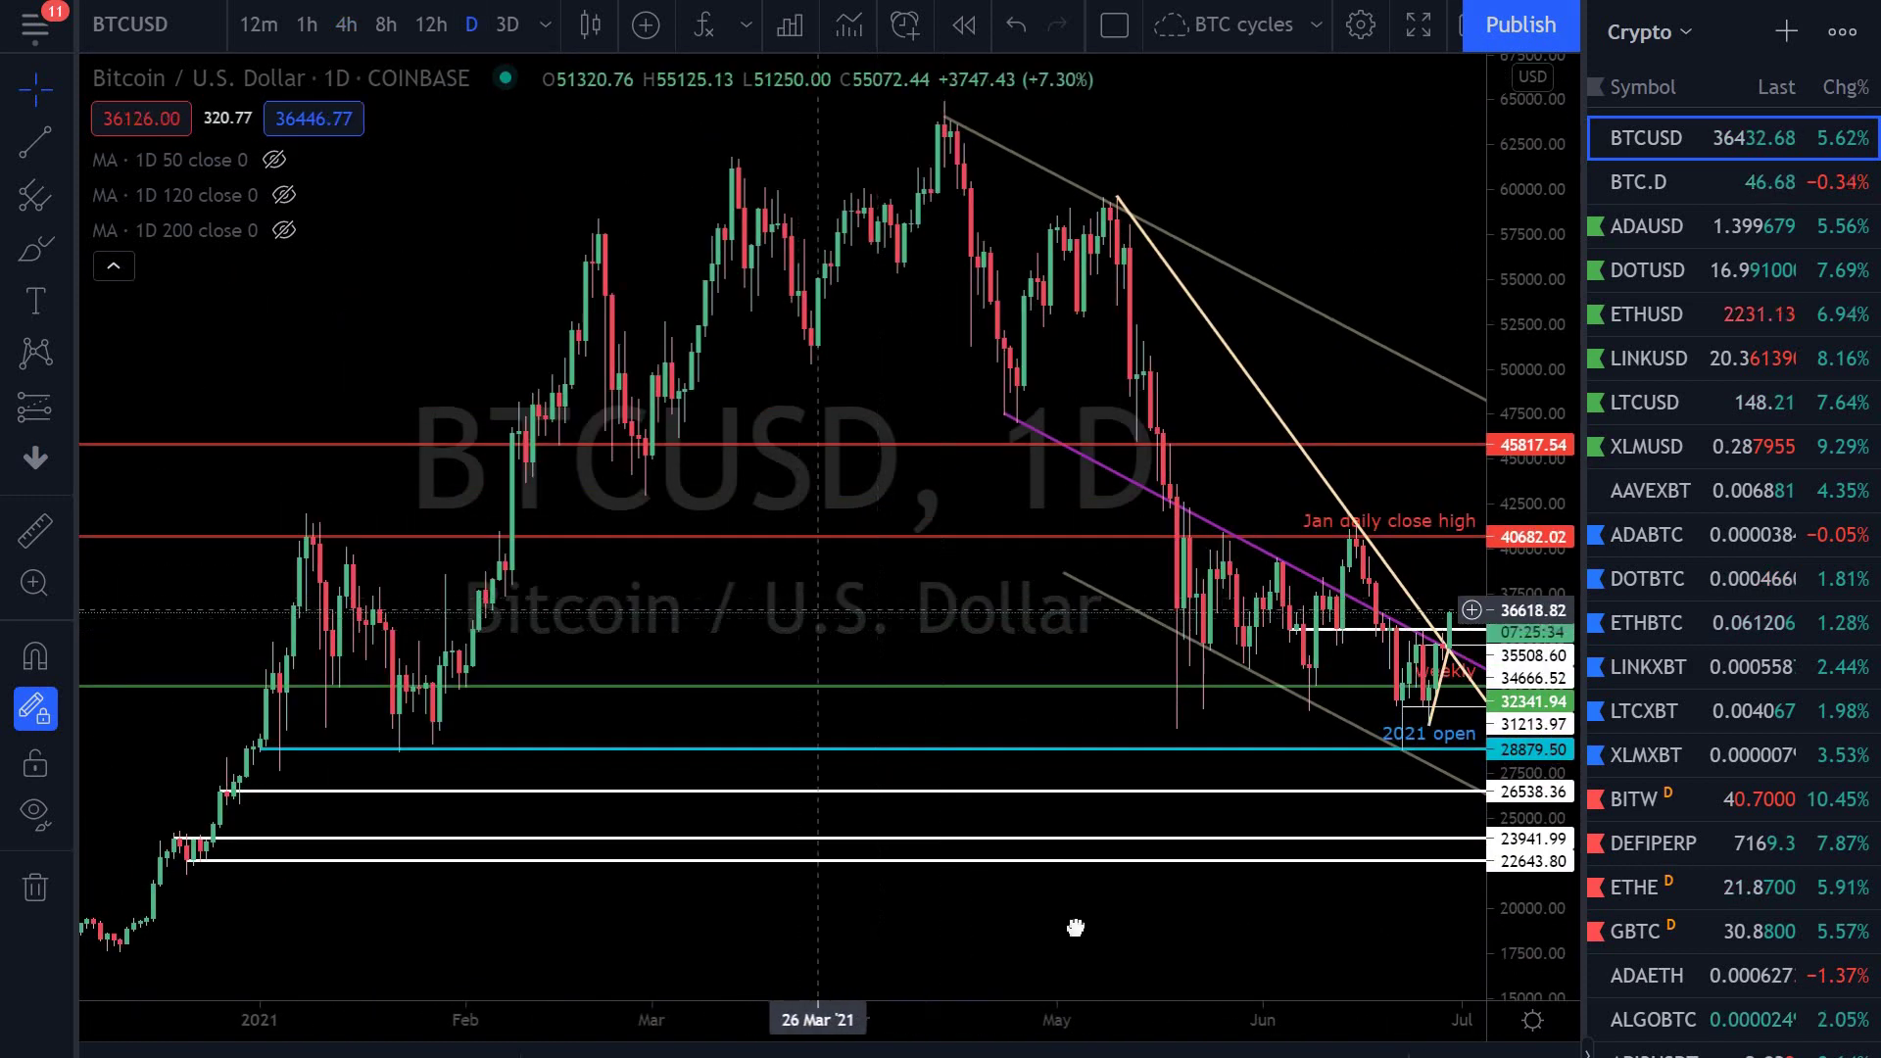
Lower the green weekly support line on the daily BTCUSD chart to 31529.81
{"action": "scroll", "coordinate": [1186, 823], "scroll_direction": "up", "scroll_amount": 2}
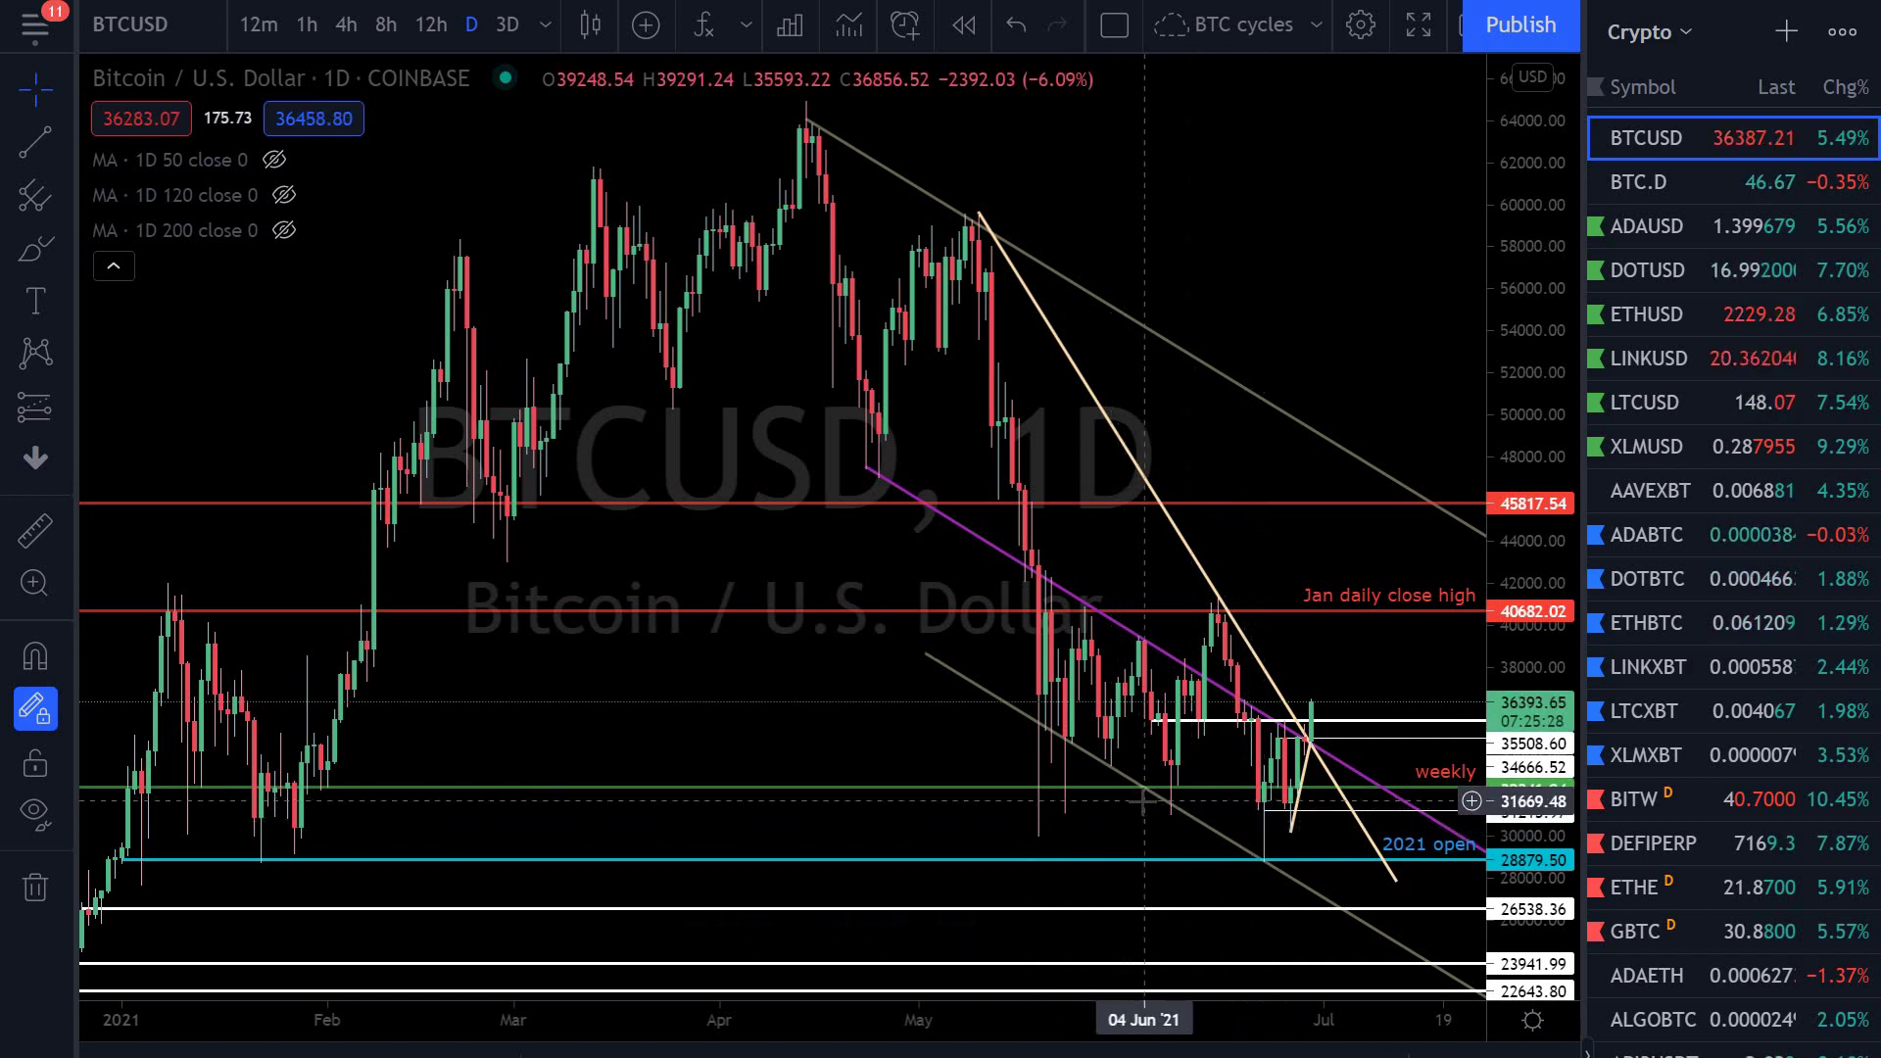
{"action": "left_click", "coordinate": [784, 787]}
{"action": "left_click_drag", "start_coordinate": [789, 788], "coordinate": [783, 788]}
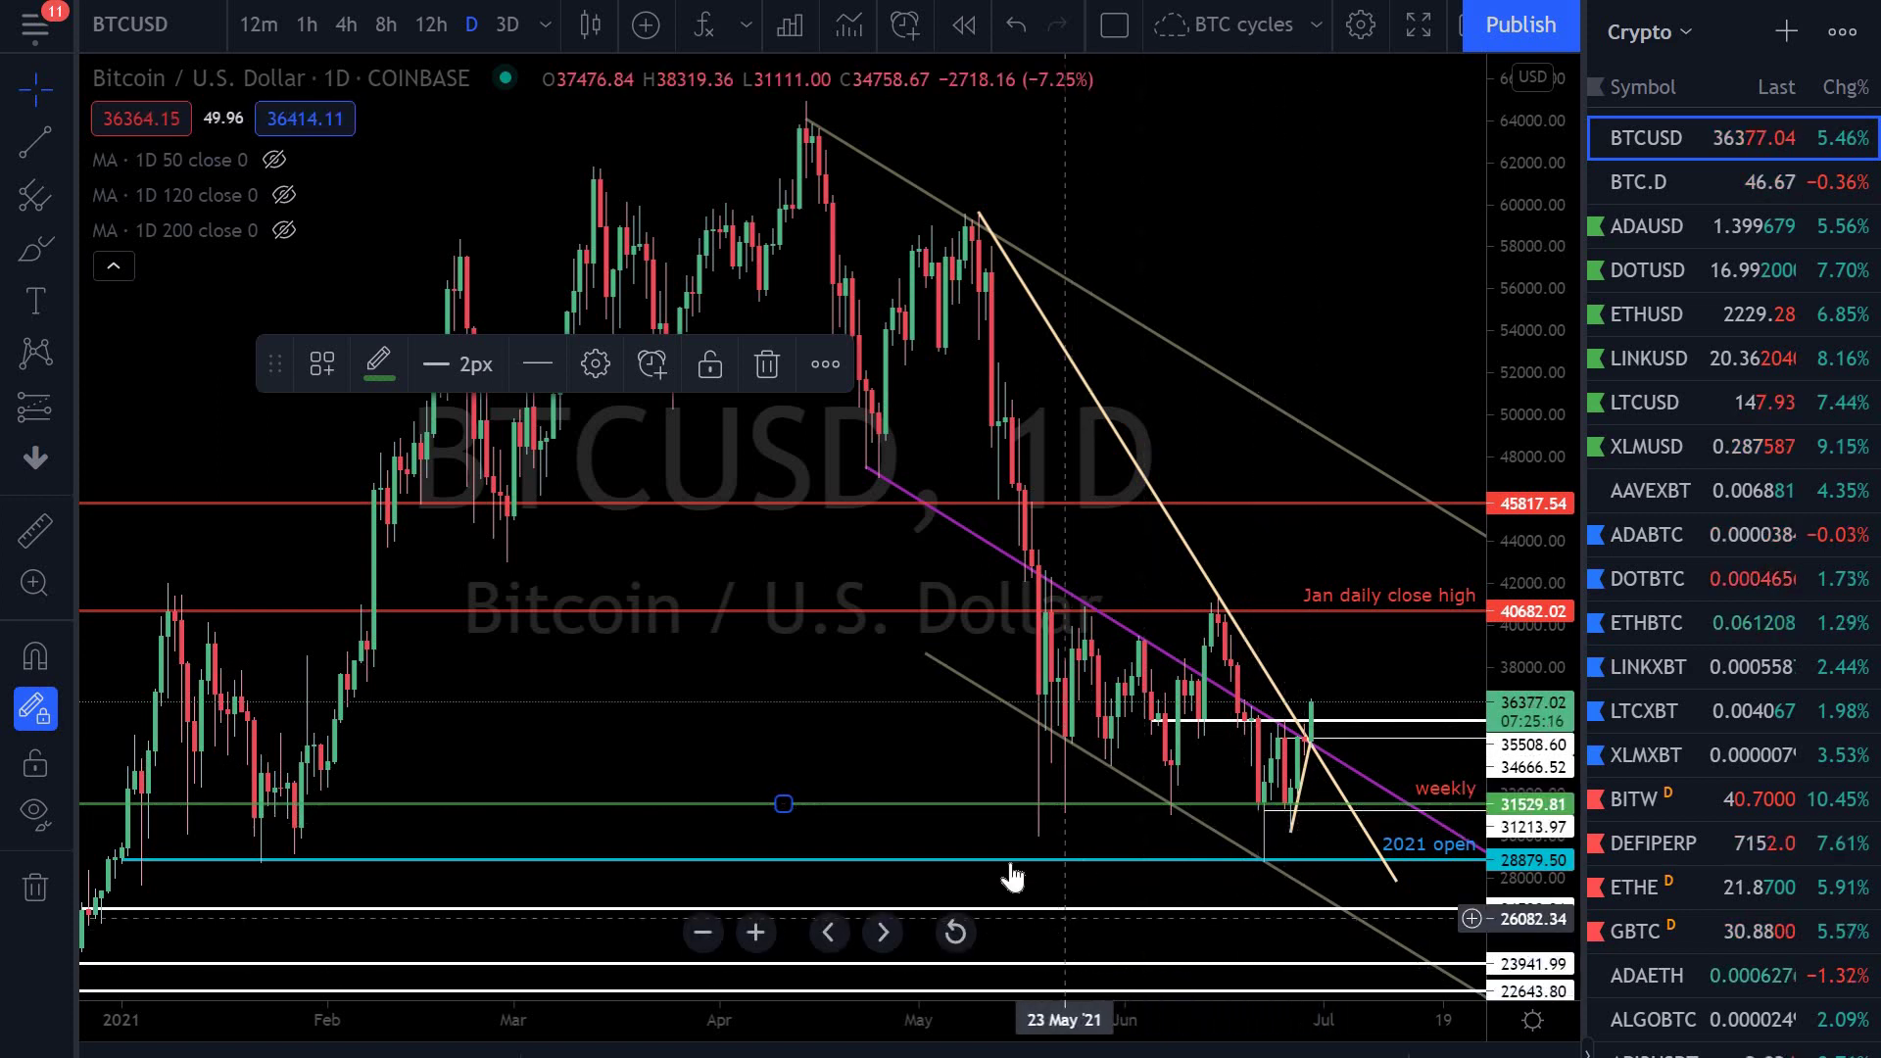
Delete the thin white horizontal line at 31213.97 that starts at the 22 June candle
{"action": "scroll", "coordinate": [1287, 911], "scroll_direction": "up", "scroll_amount": 2}
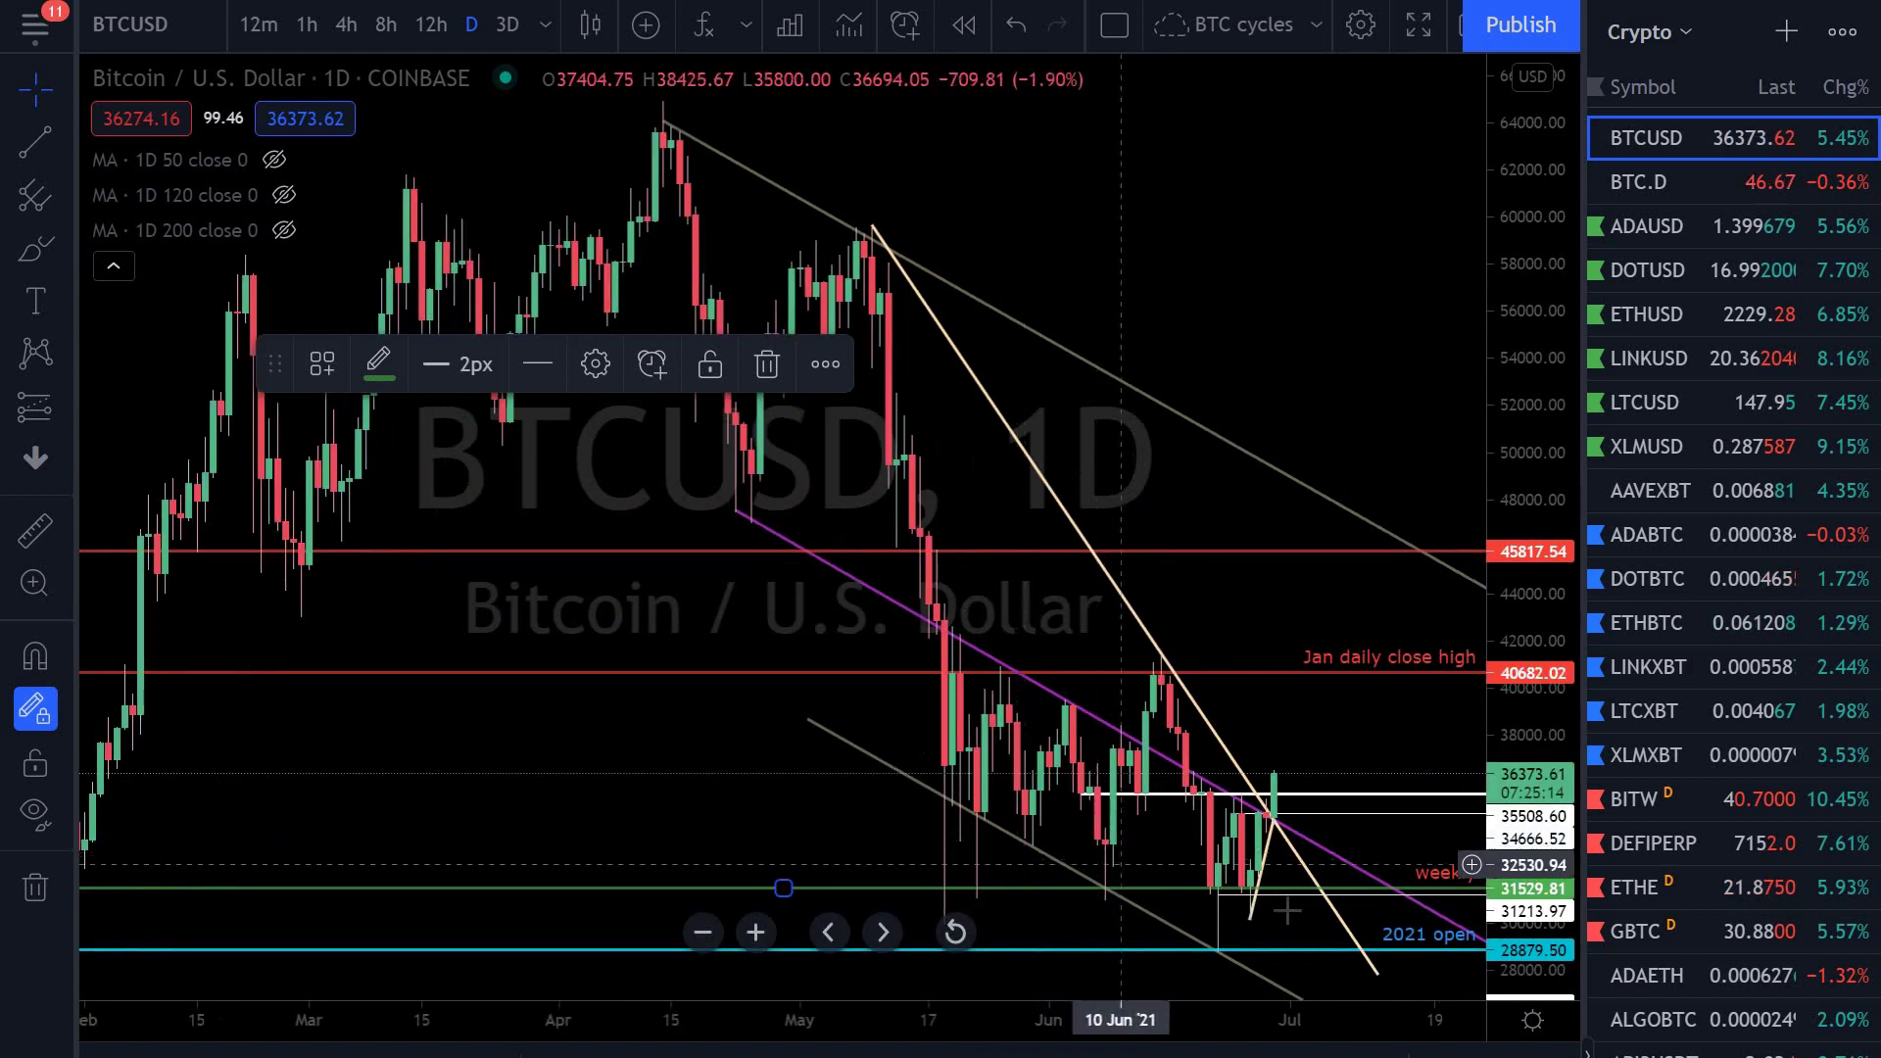
{"action": "left_click", "coordinate": [1217, 893]}
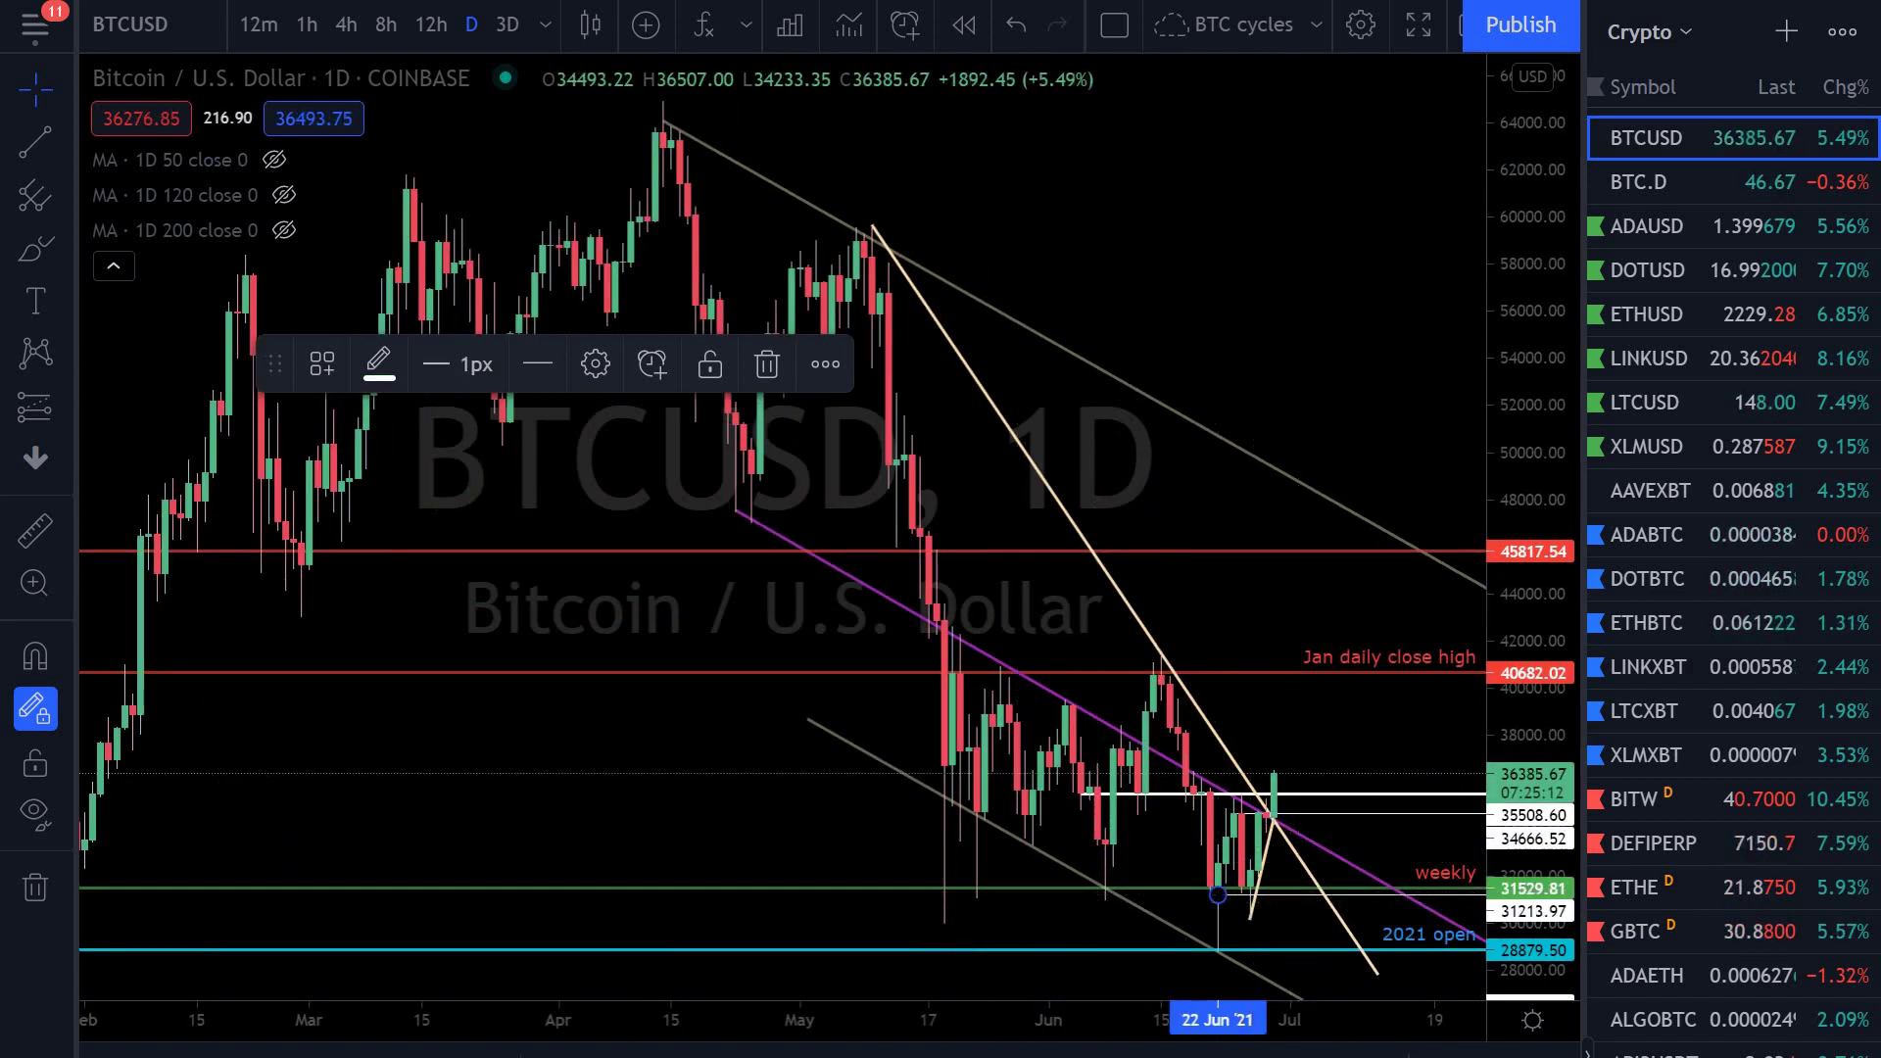
{"action": "key", "text": "Delete"}
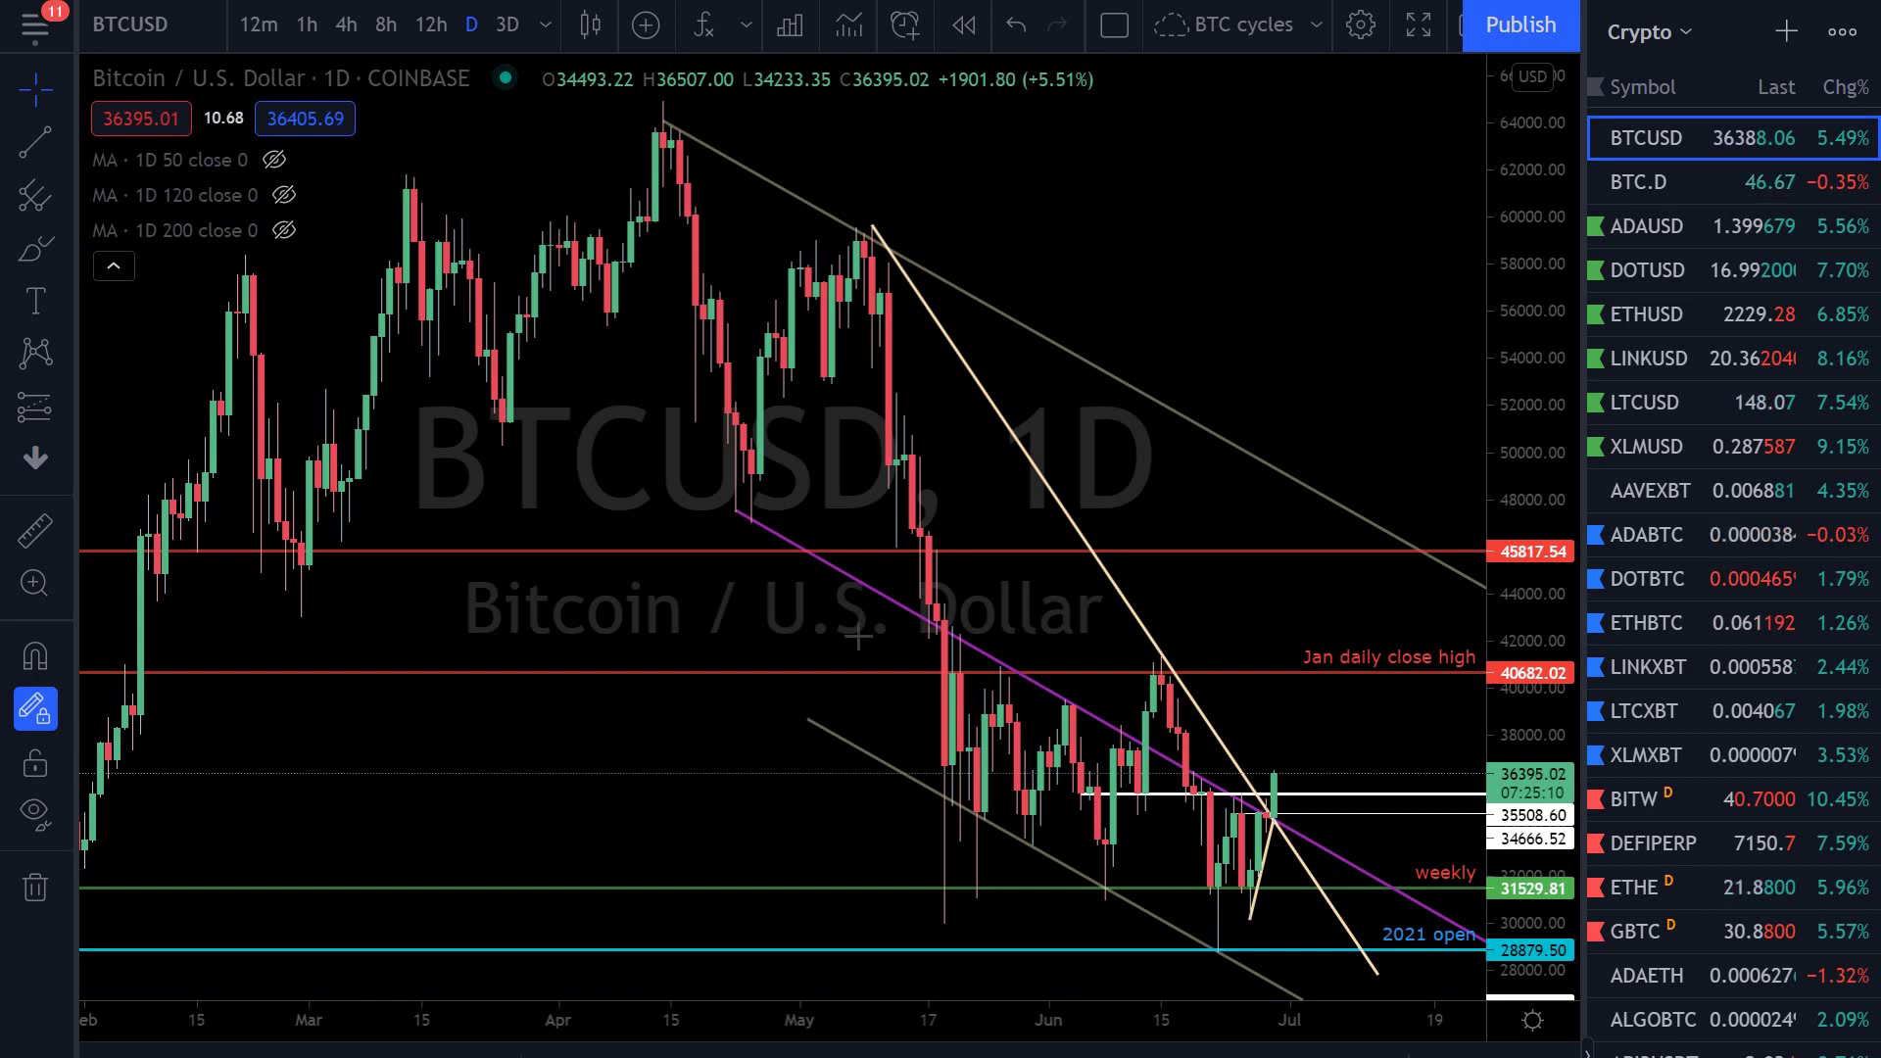
Recolour the cream descending trendline from the May high to purple
{"action": "scroll", "coordinate": [862, 588], "scroll_direction": "up", "scroll_amount": 2}
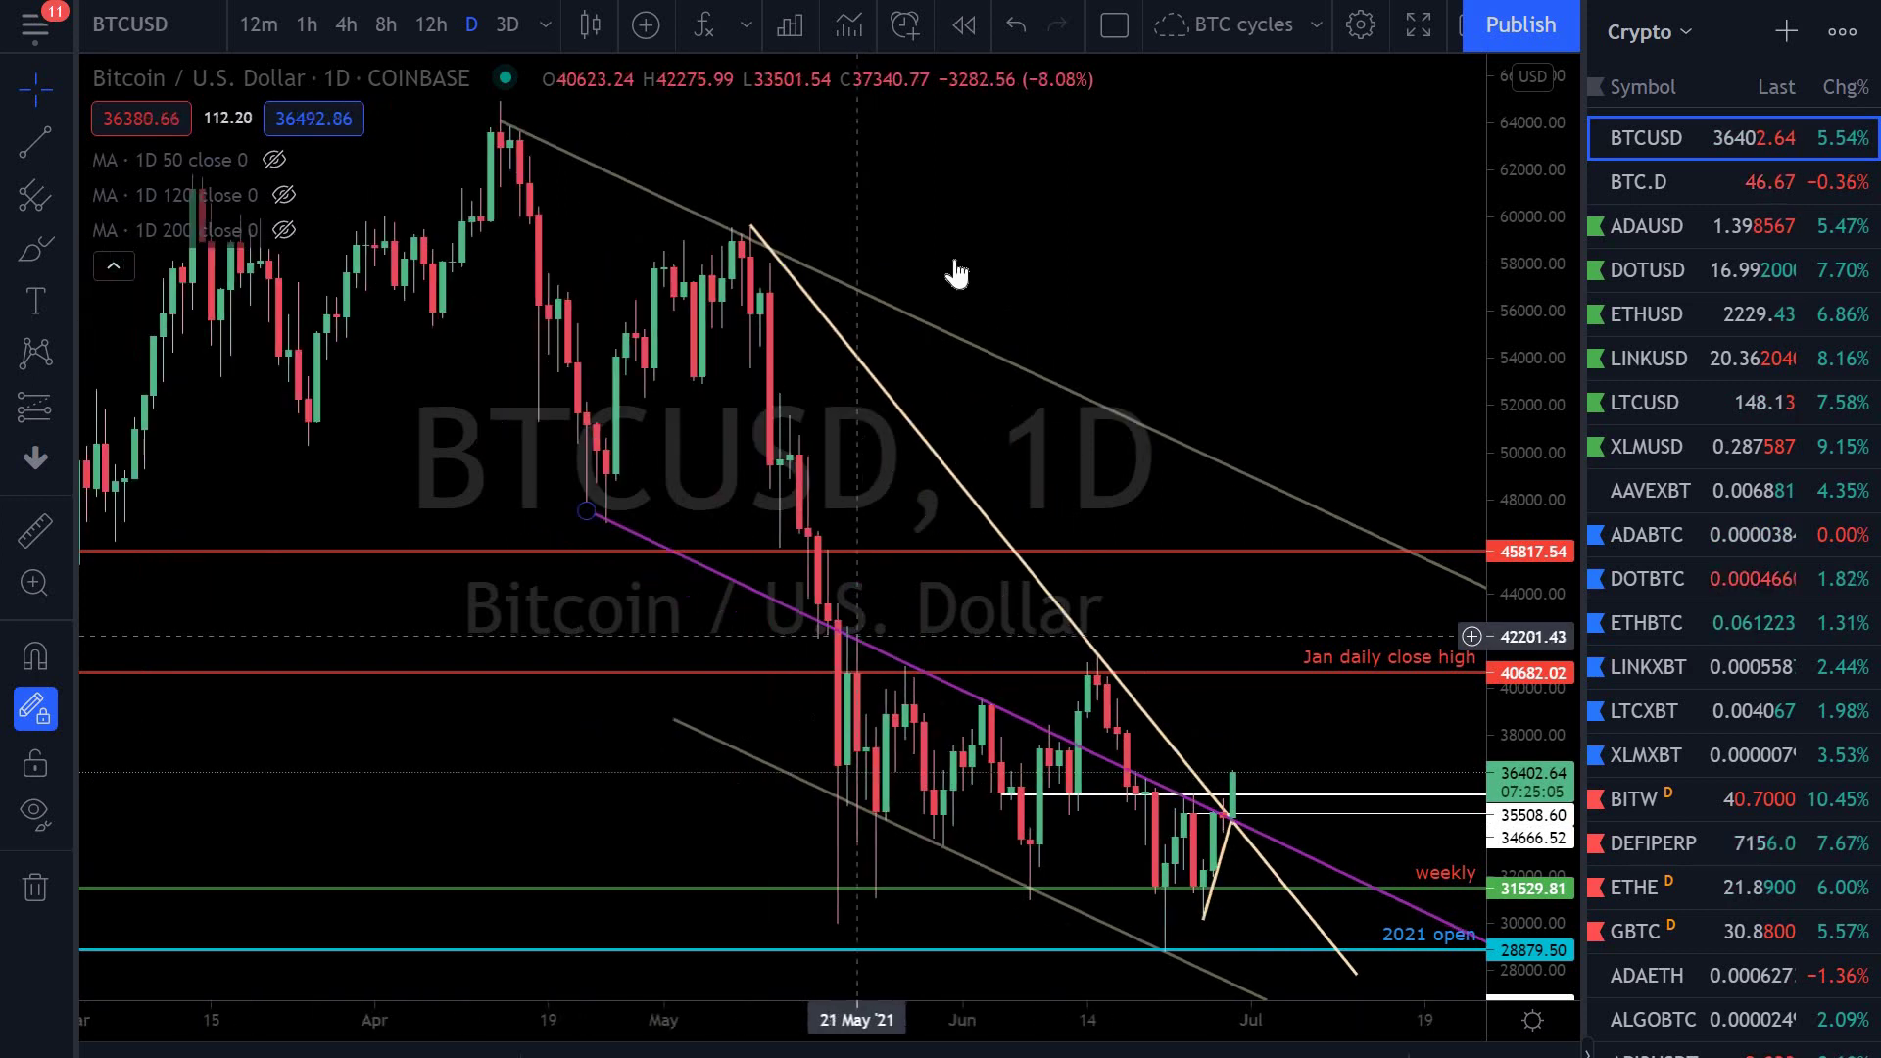
{"action": "scroll", "coordinate": [958, 274], "scroll_direction": "down", "scroll_amount": 3}
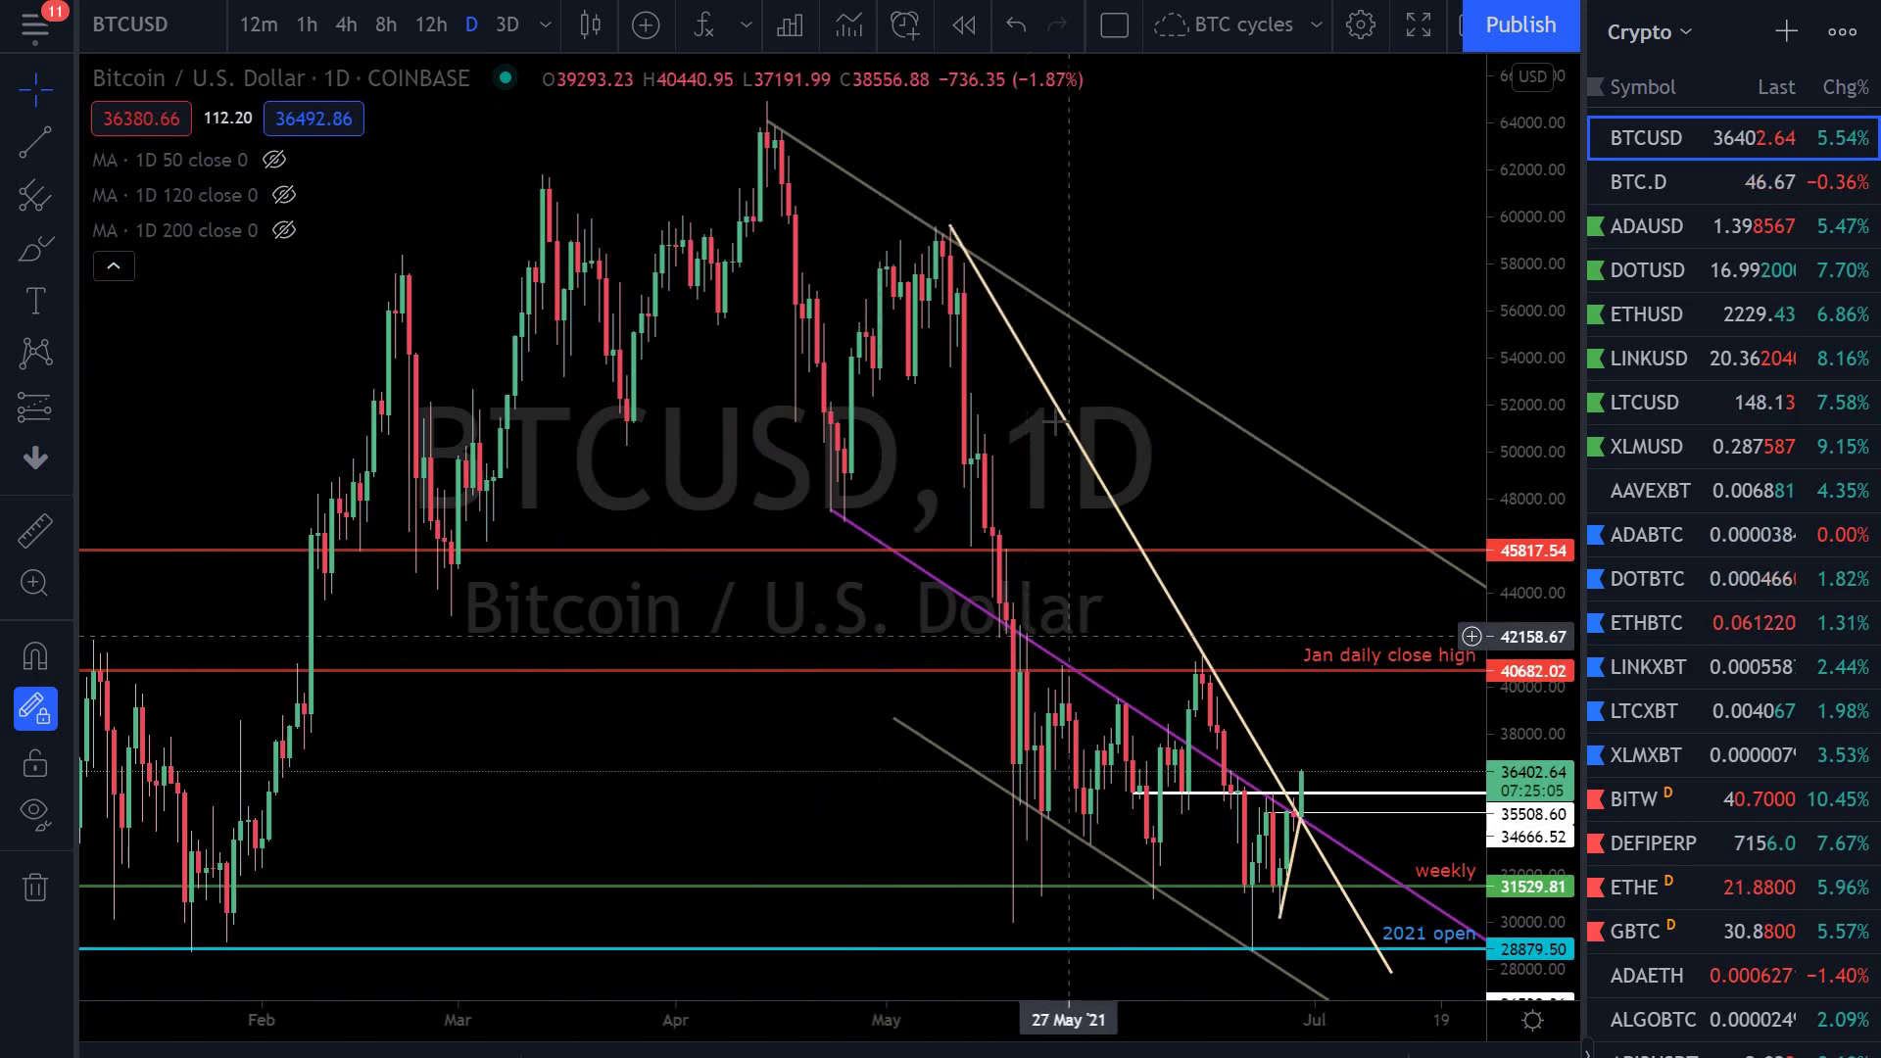
{"action": "left_click", "coordinate": [1183, 630]}
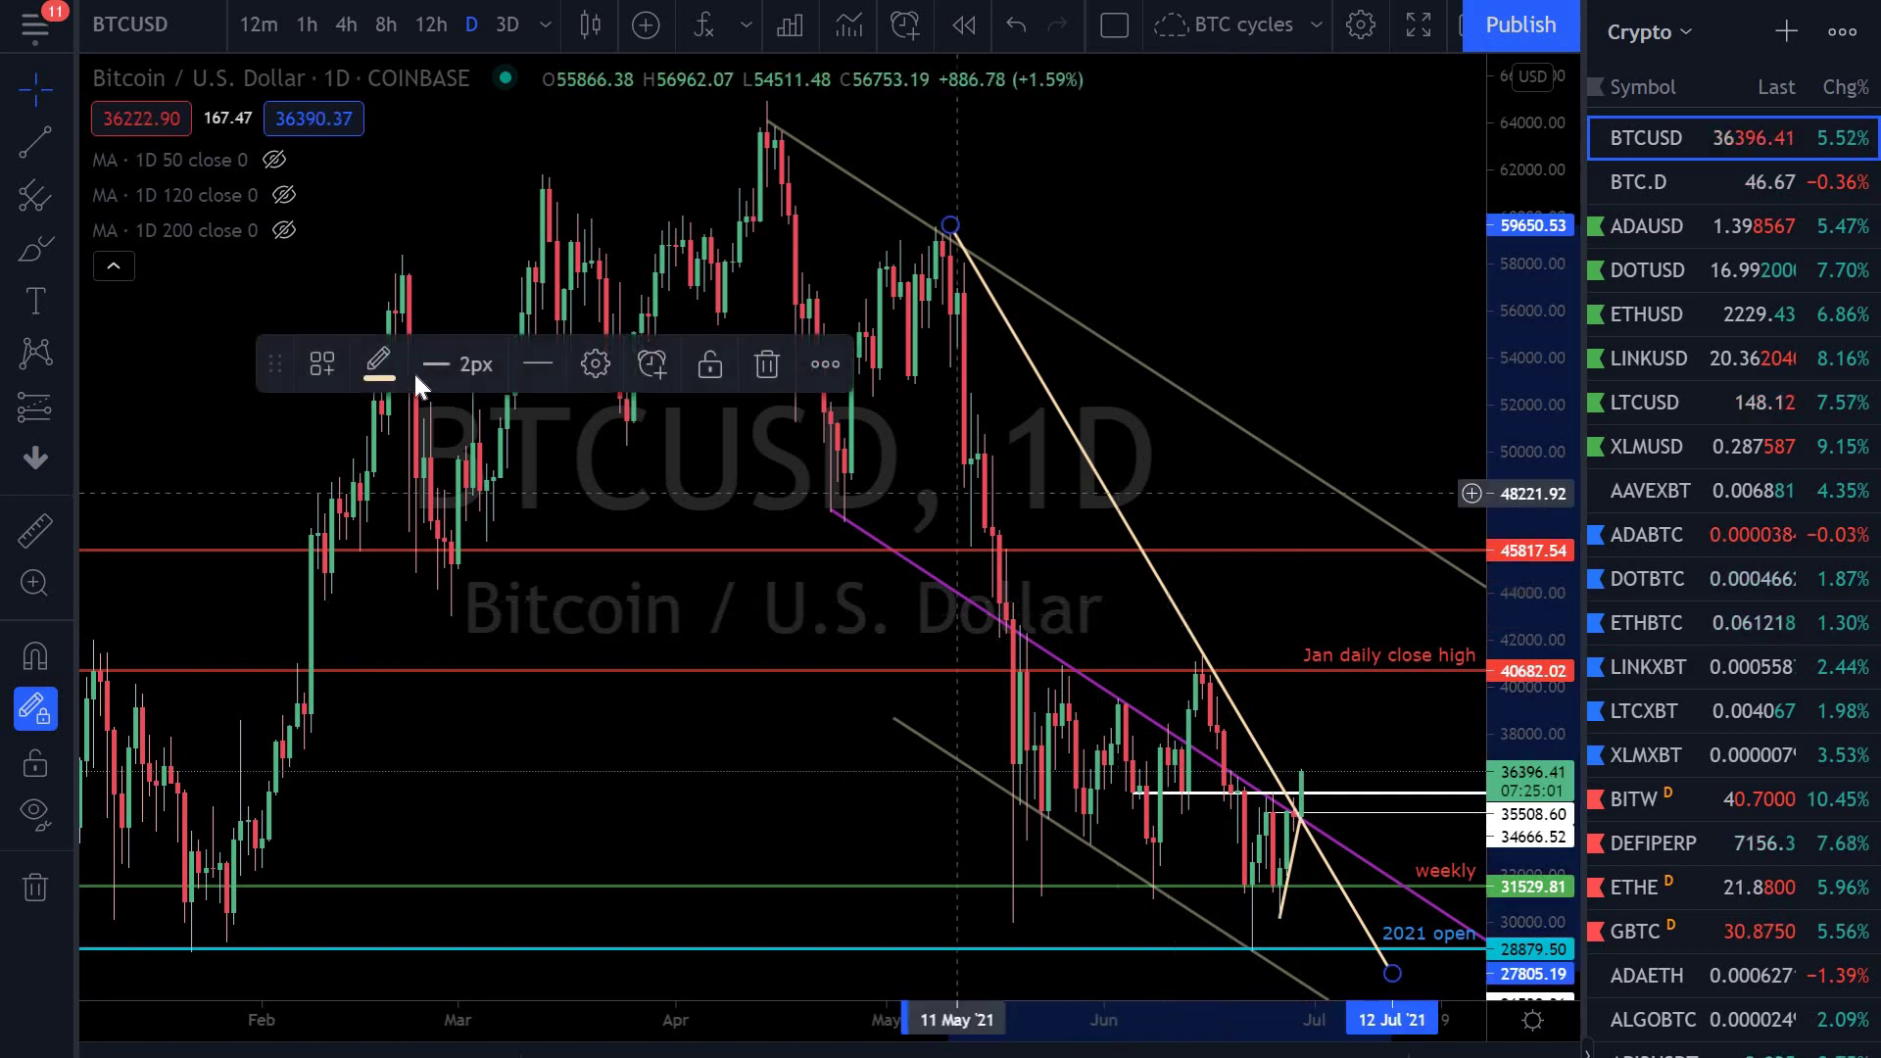
{"action": "left_click", "coordinate": [378, 363]}
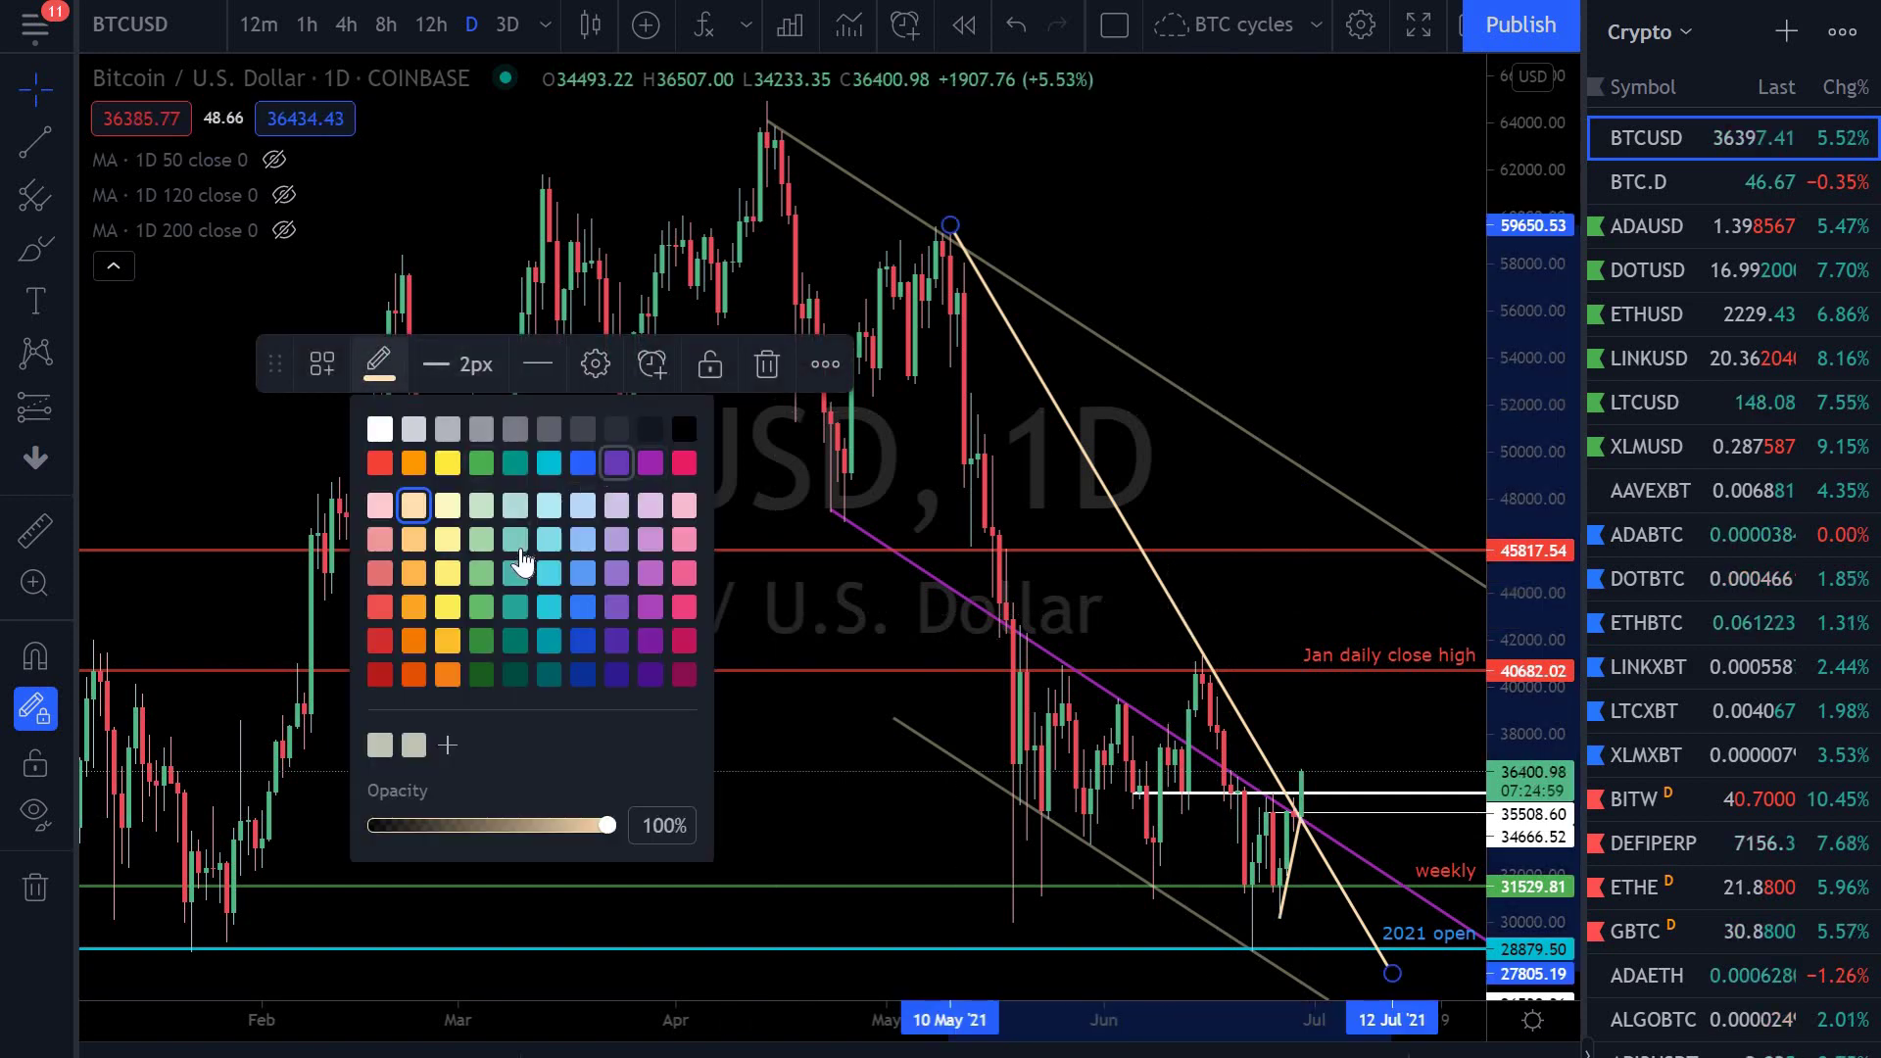
{"action": "left_click", "coordinate": [617, 462]}
Circle the 22 June low around the 2021 open line with the red brush and undo the stroke
{"action": "scroll", "coordinate": [720, 405], "scroll_direction": "up", "scroll_amount": 4}
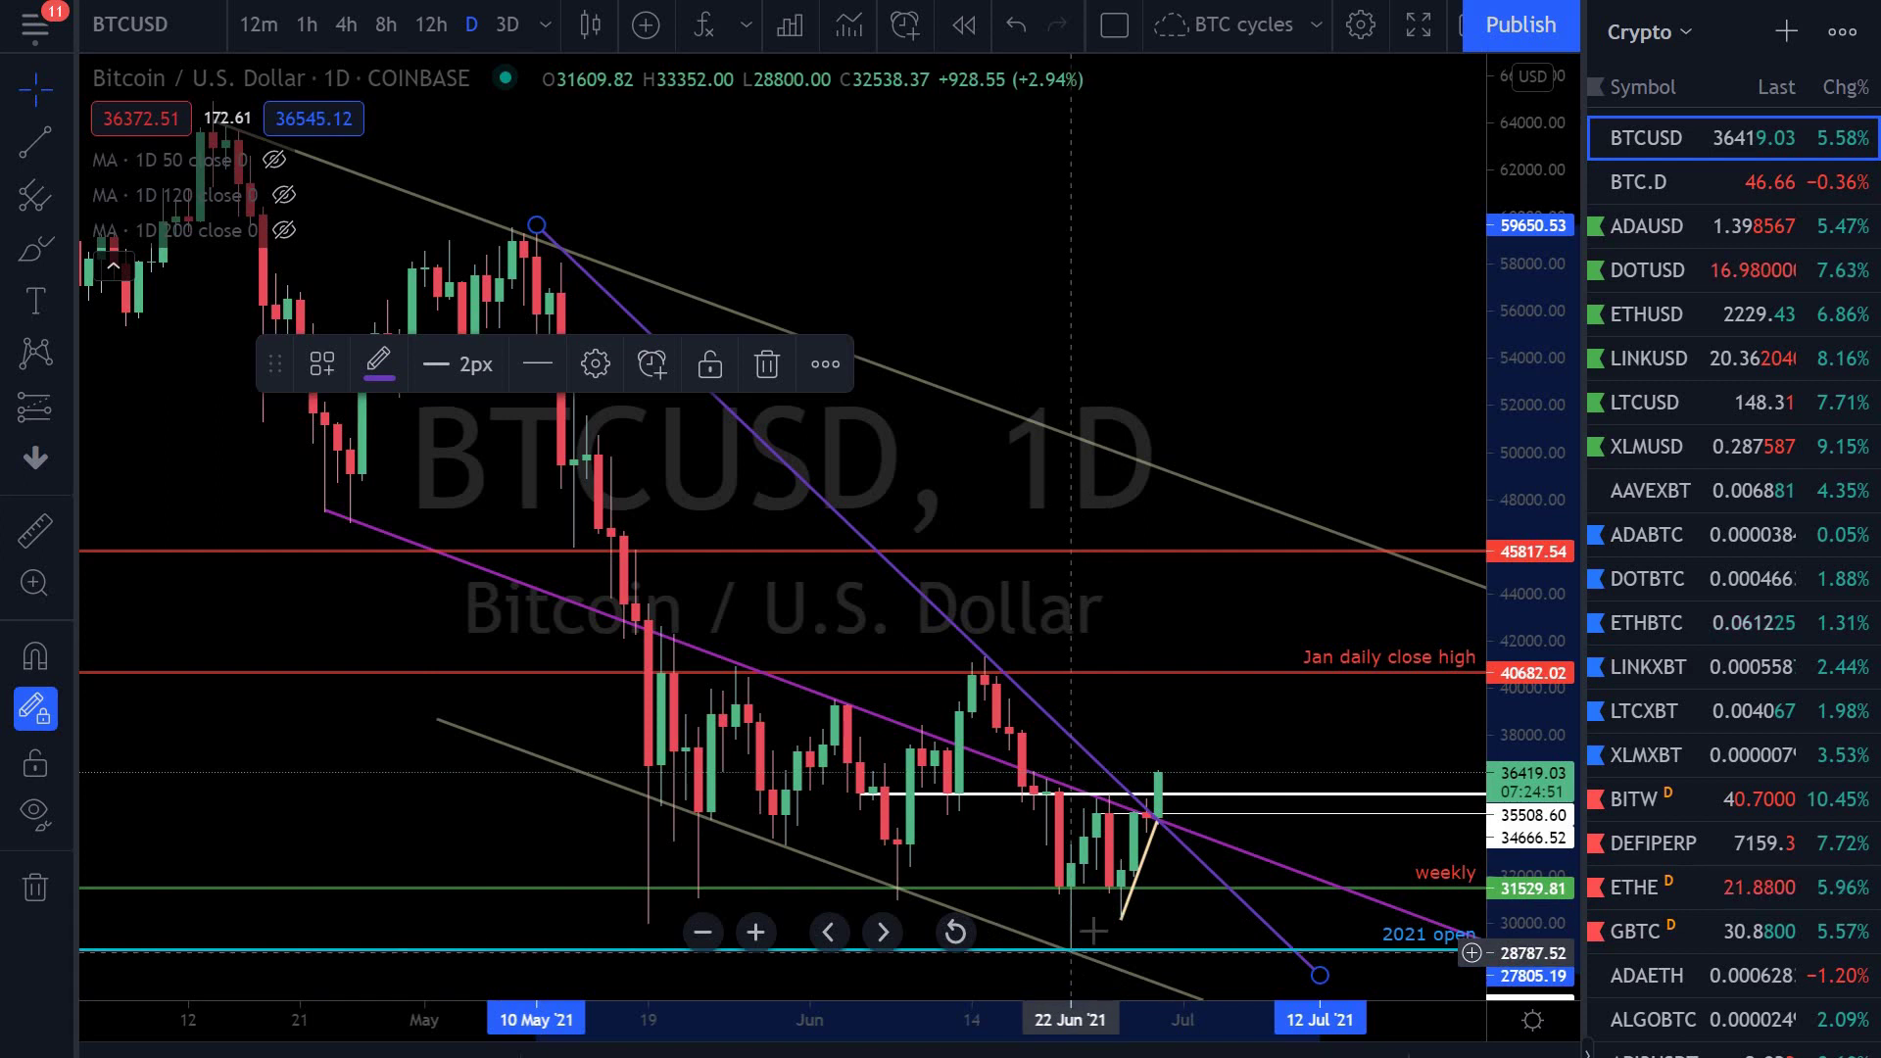
{"action": "scroll", "coordinate": [1117, 955], "scroll_direction": "down", "scroll_amount": 1}
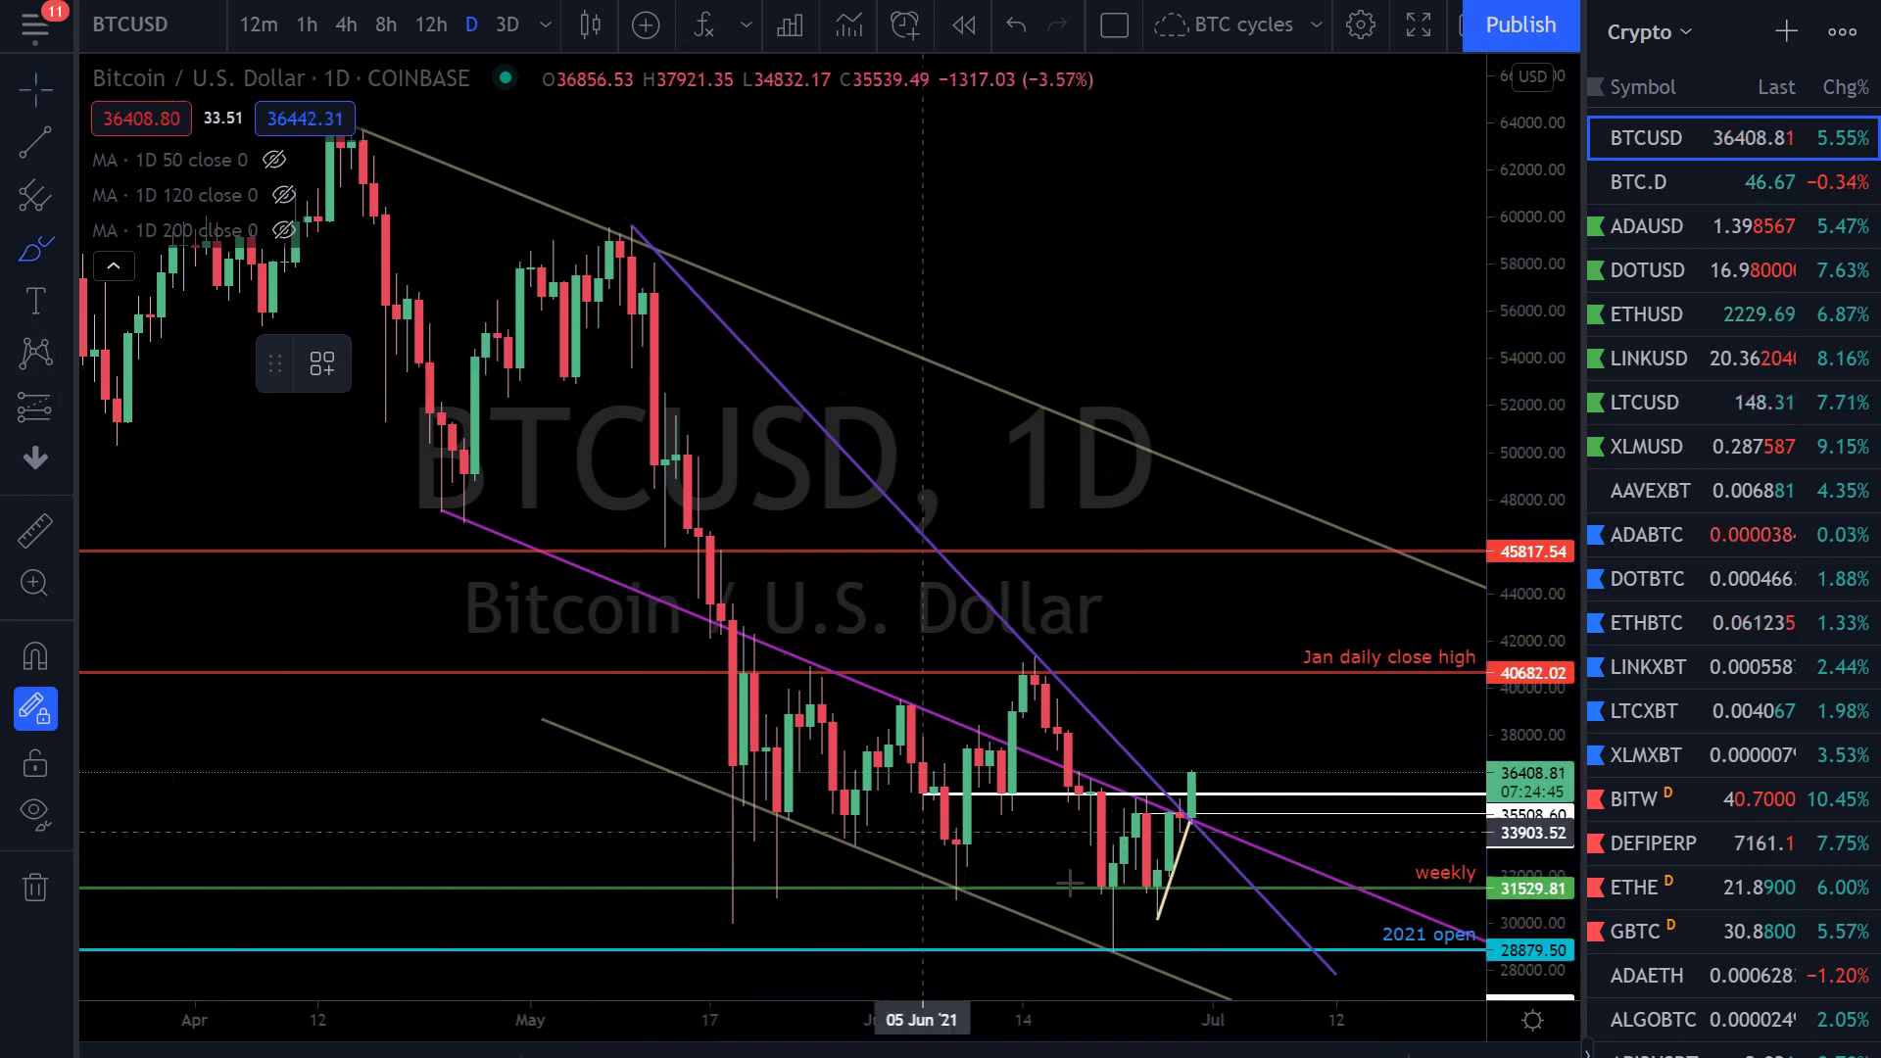
{"action": "mouse_move", "coordinate": [1076, 880]}
{"action": "left_mouse_down"}
{"action": "mouse_move", "coordinate": [1136, 887]}
{"action": "mouse_move", "coordinate": [1090, 965]}
{"action": "left_mouse_up"}
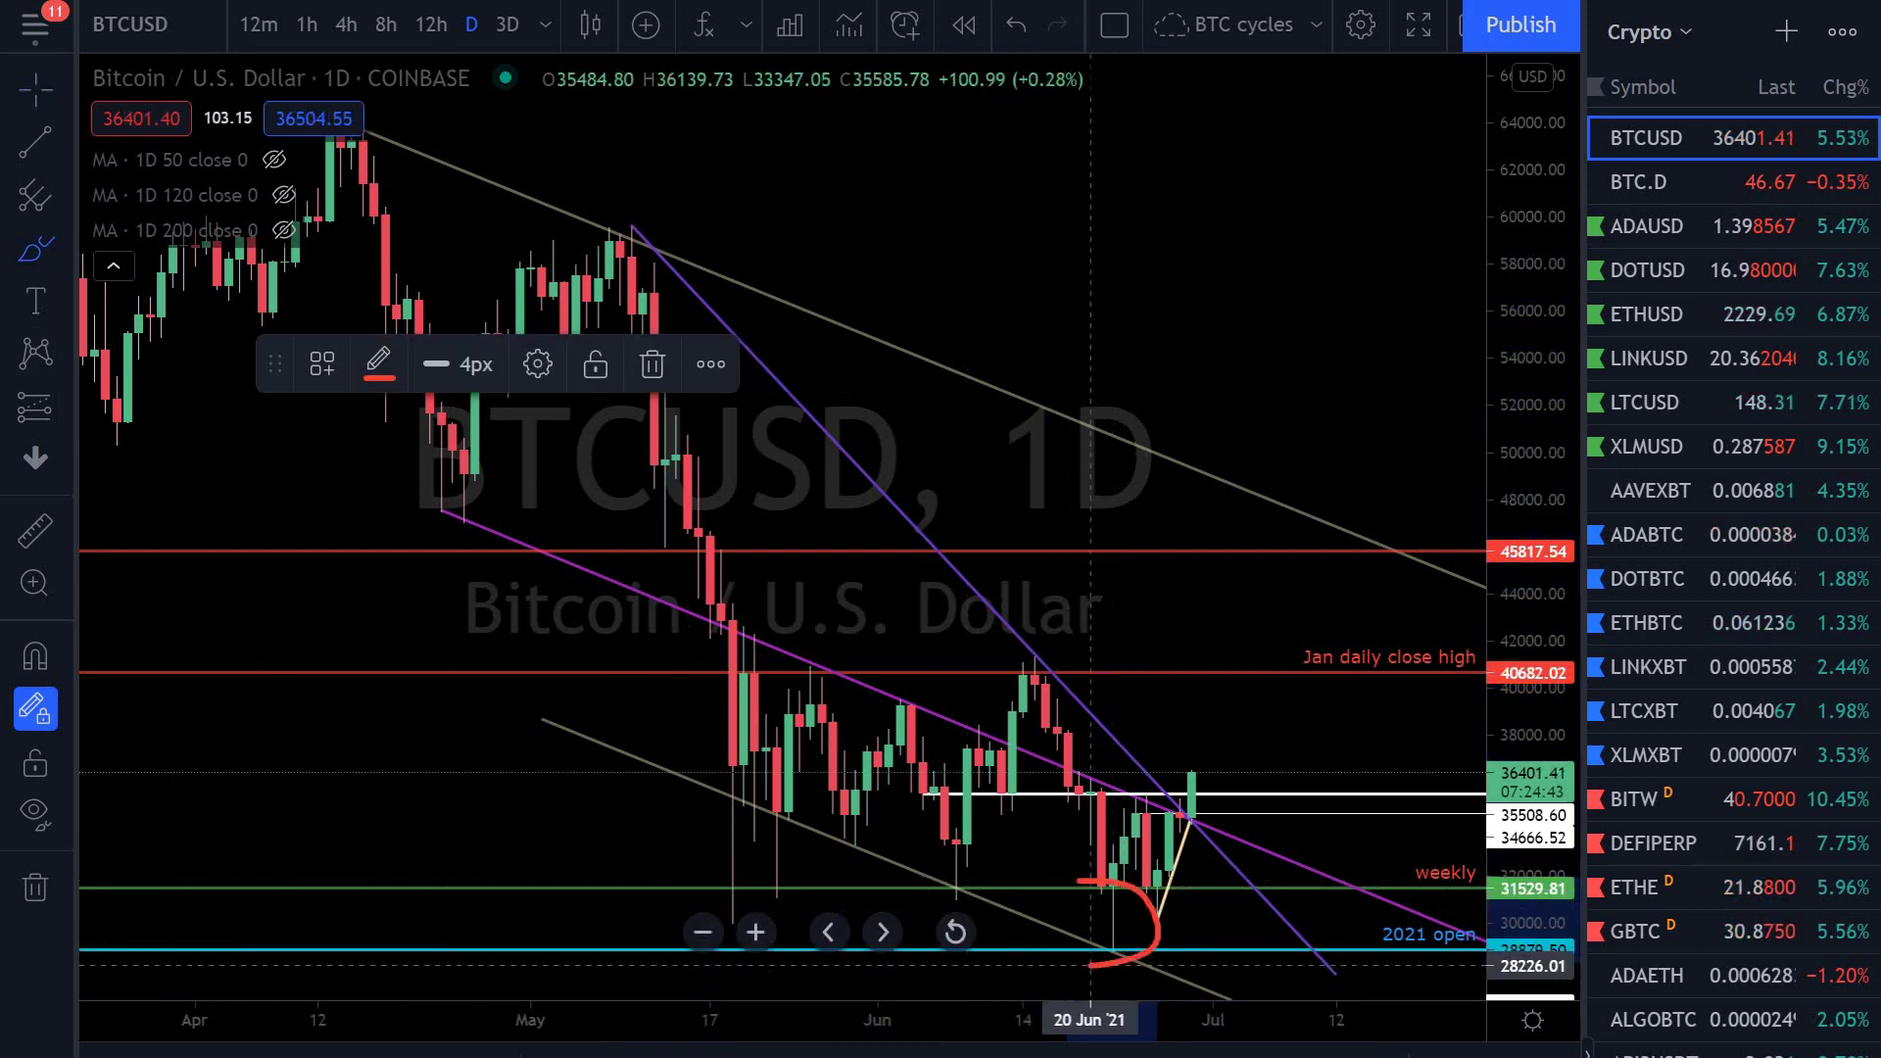
{"action": "key", "text": "ctrl+z"}
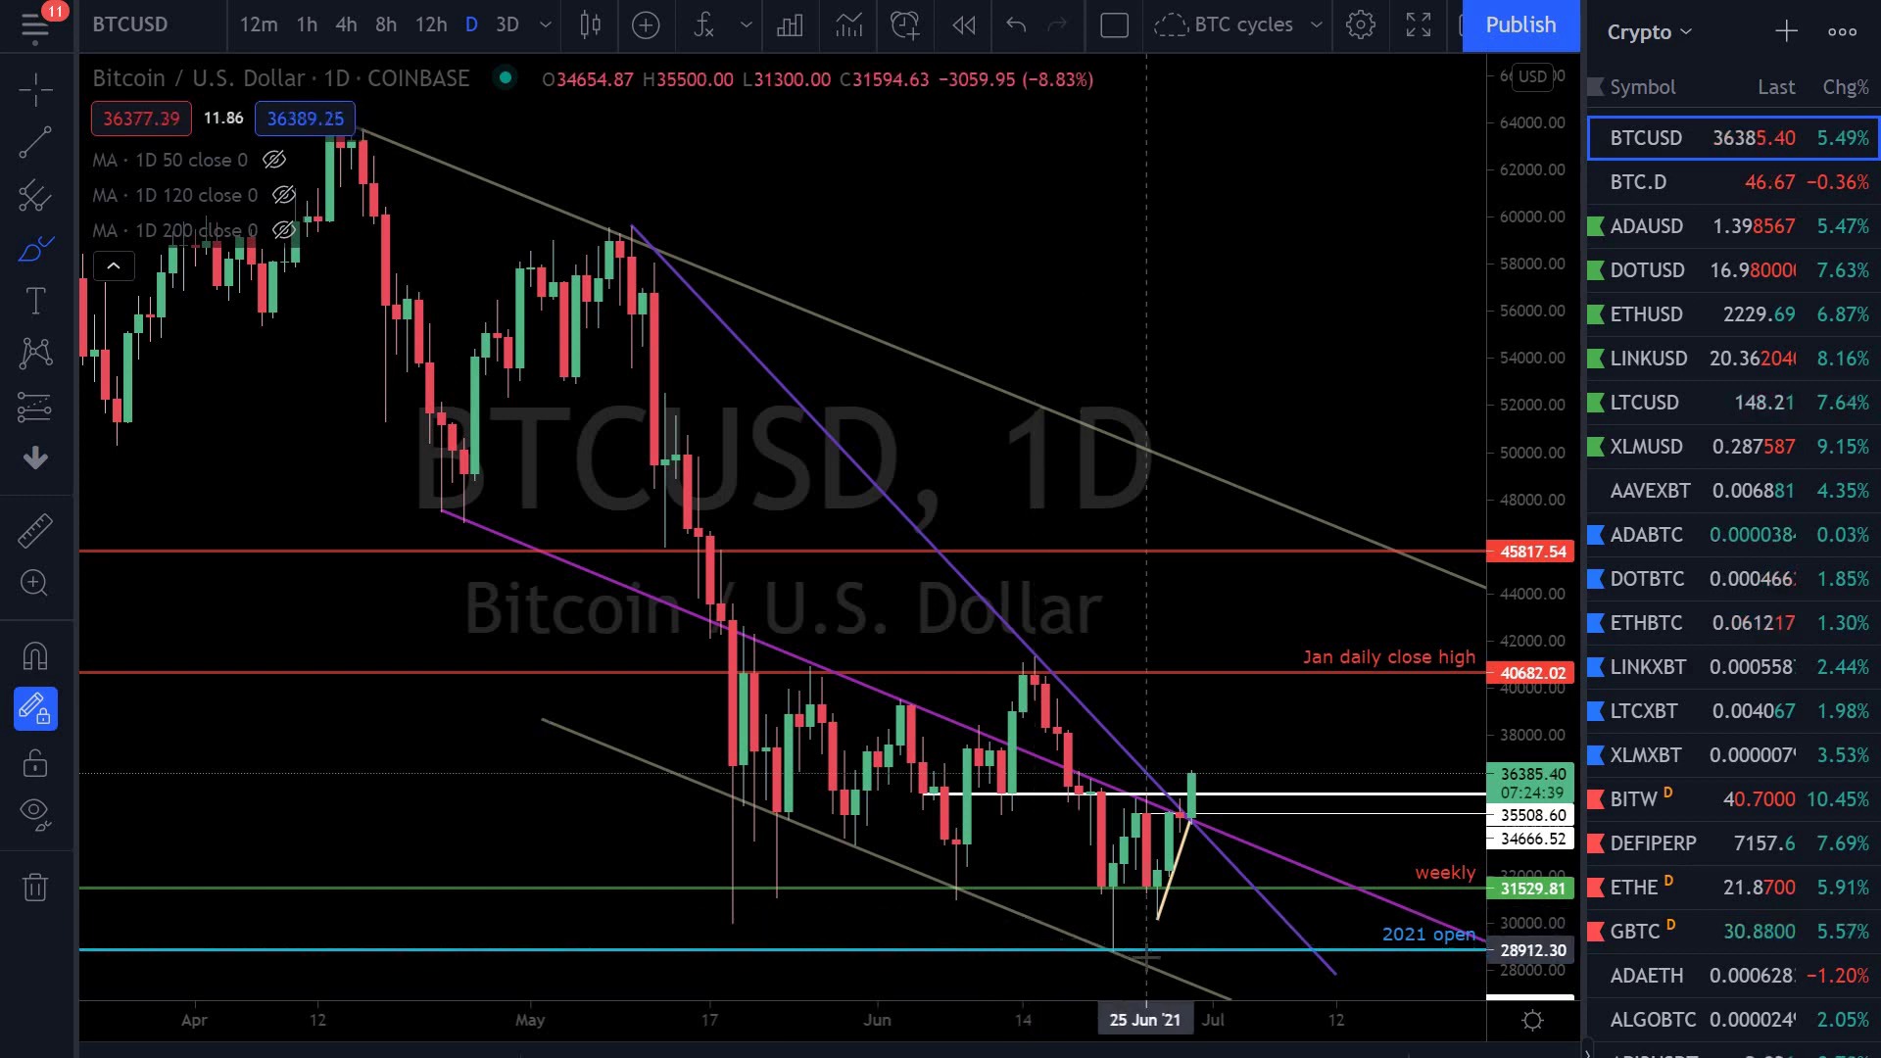
Mark the late-June higher low near 30000 with short red brush strokes and remove them
{"action": "mouse_move", "coordinate": [1136, 916]}
{"action": "left_mouse_down"}
{"action": "mouse_move", "coordinate": [1156, 942]}
{"action": "mouse_move", "coordinate": [1127, 968]}
{"action": "mouse_move", "coordinate": [1112, 946]}
{"action": "mouse_move", "coordinate": [1136, 916]}
{"action": "left_mouse_up"}
{"action": "key", "text": "ctrl+z"}
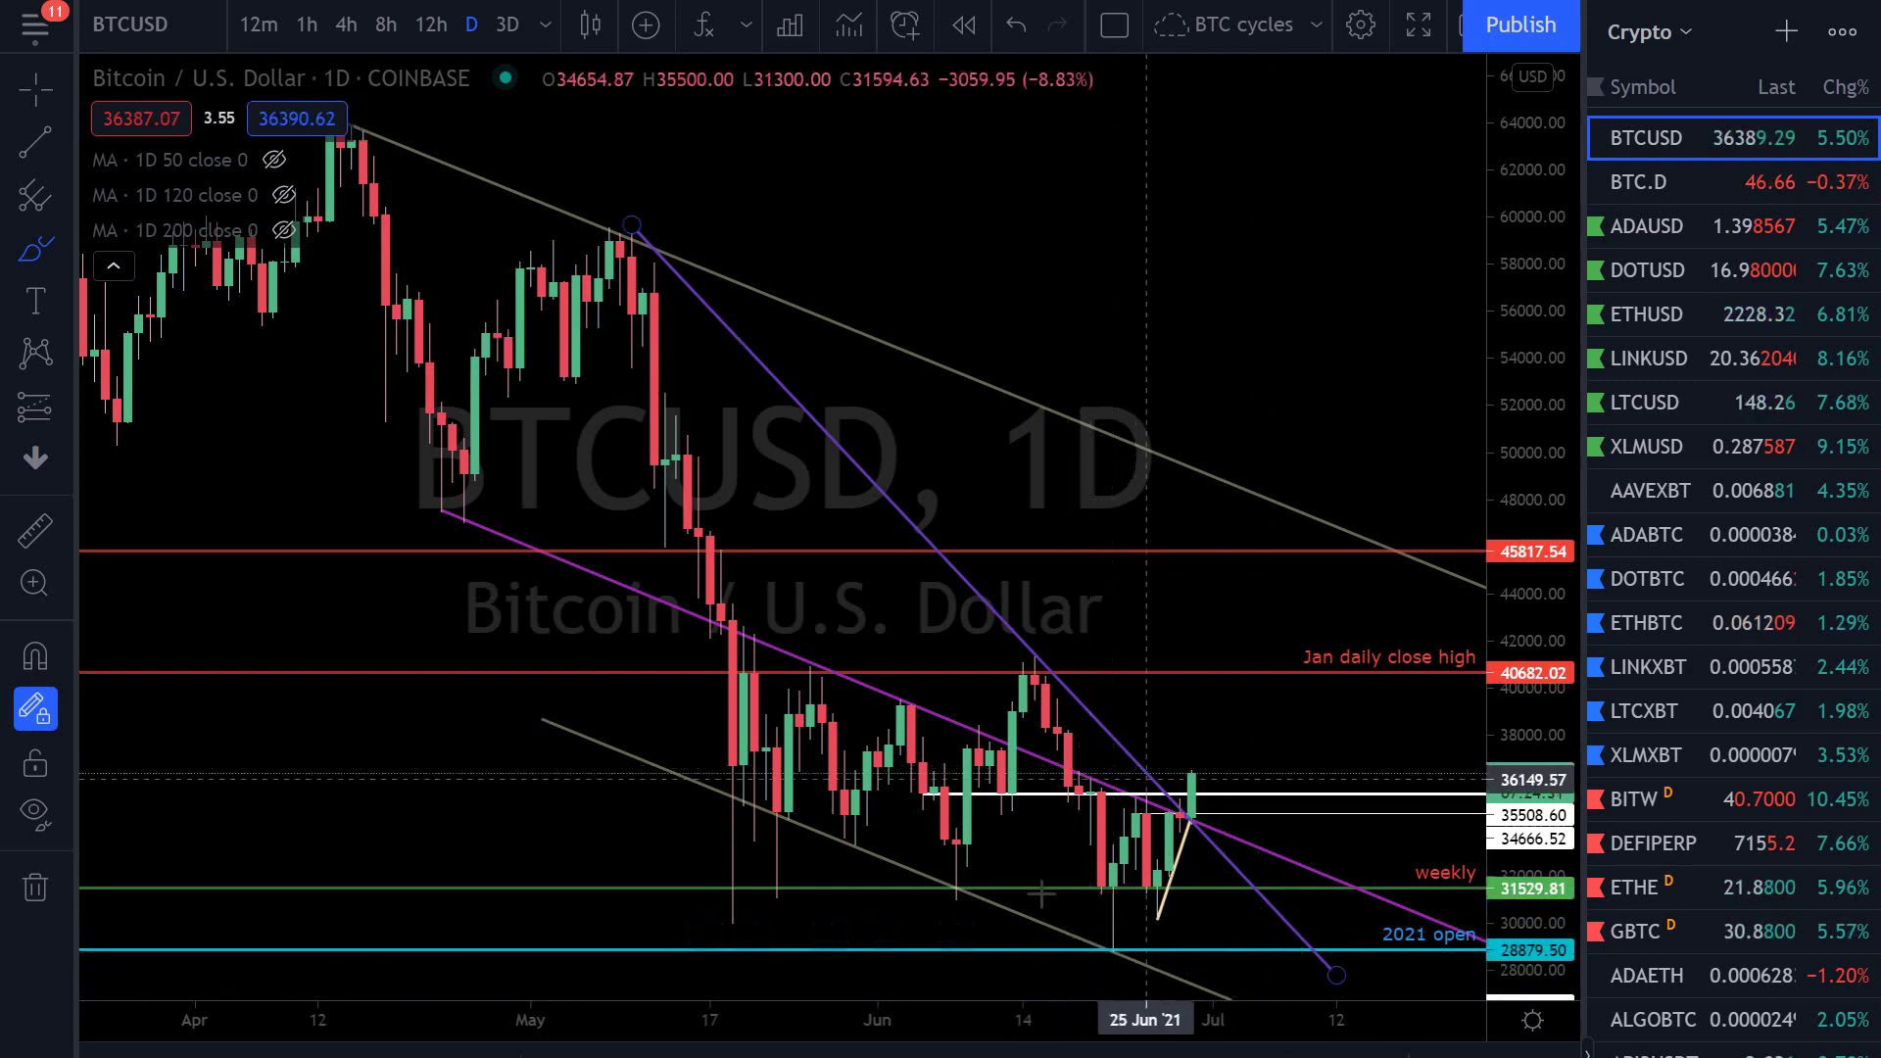
{"action": "left_click", "coordinate": [1157, 918]}
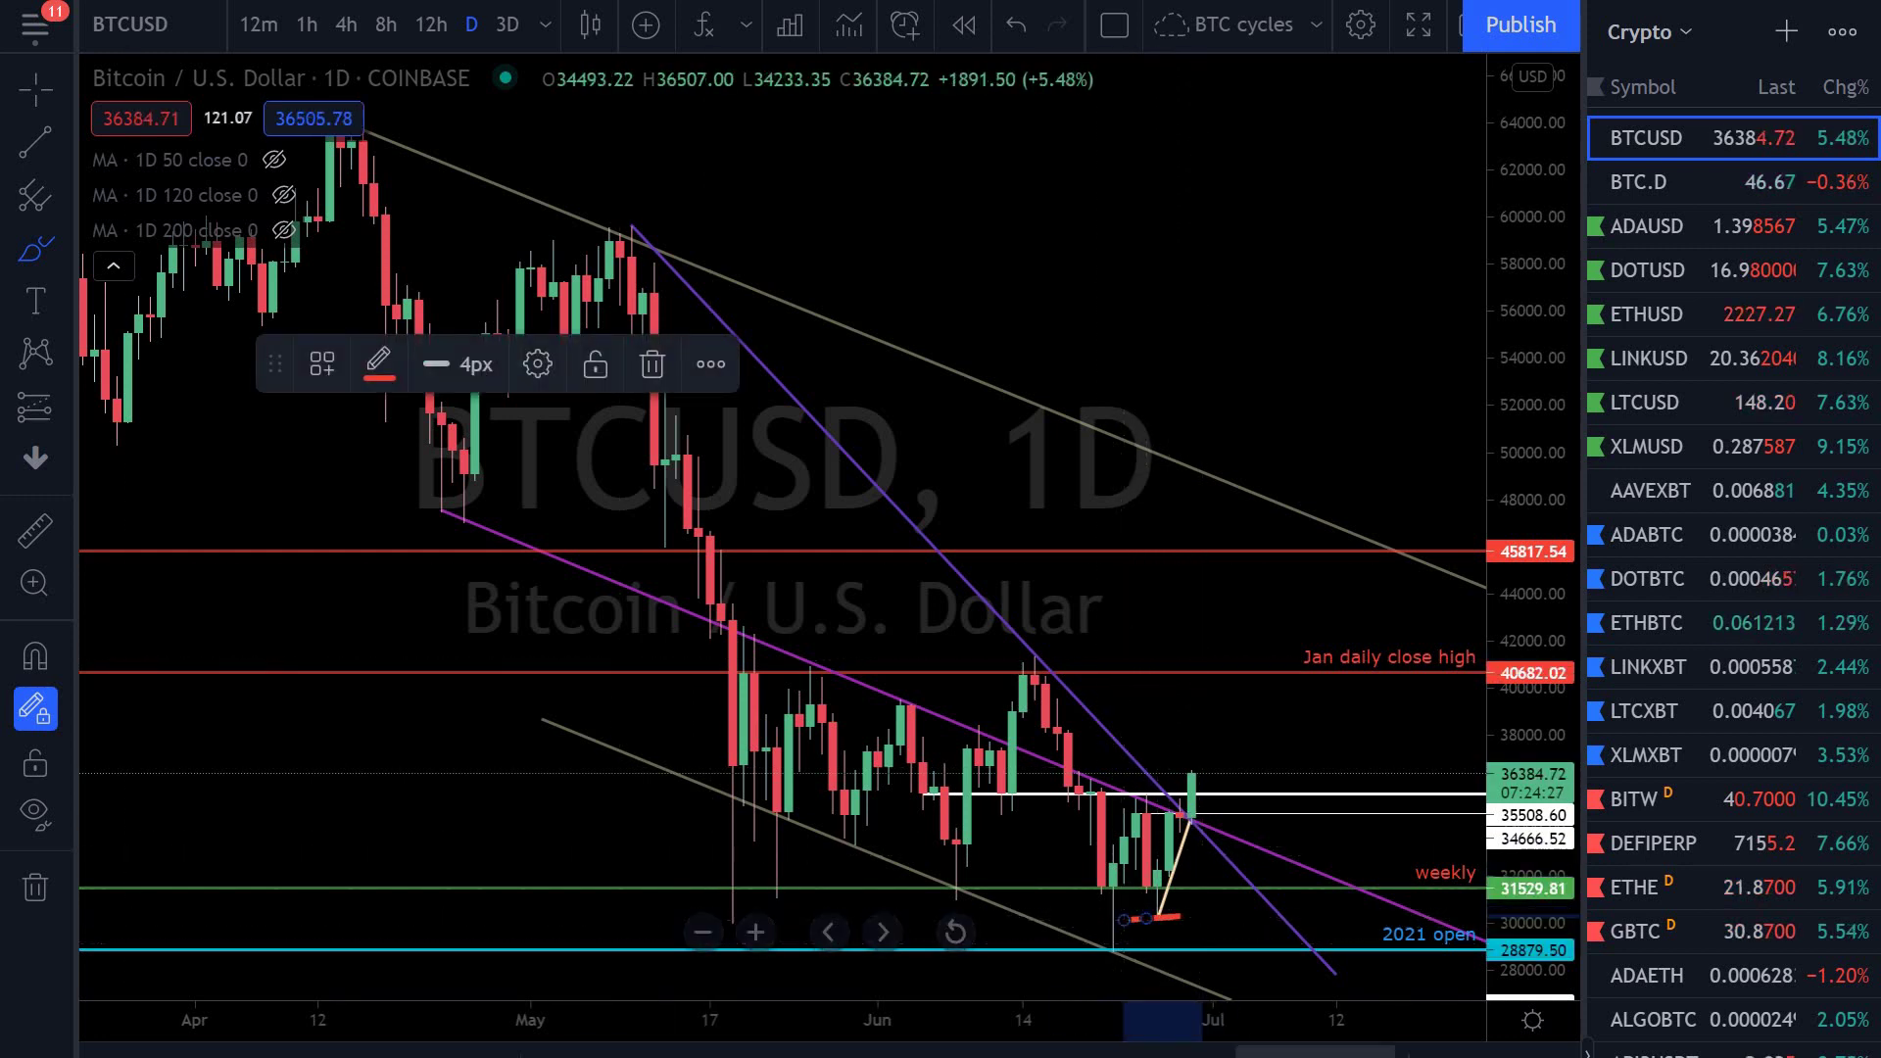
{"action": "left_click", "coordinate": [1232, 918]}
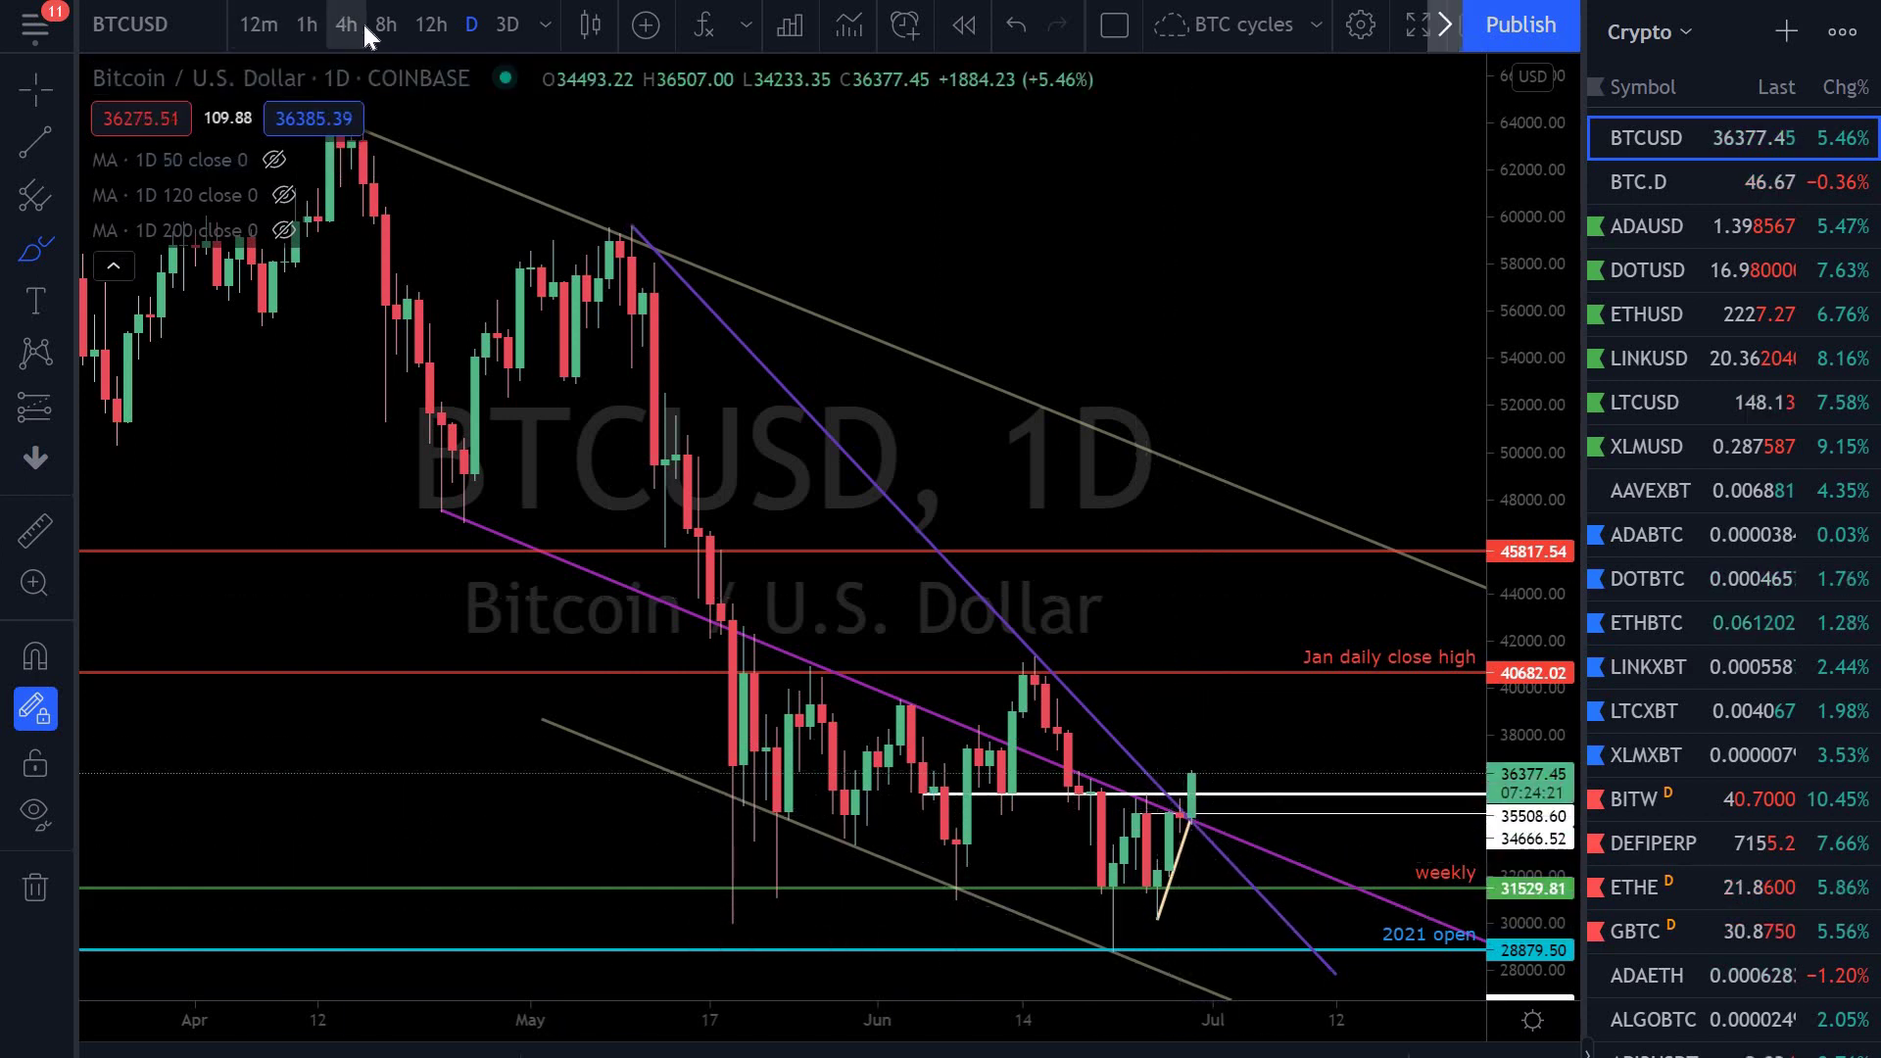
Show the 120-period moving average on the 12-hour chart and circle the May price break through it in red, clearing the circle
{"action": "left_click", "coordinate": [431, 24]}
{"action": "left_click", "coordinate": [809, 457]}
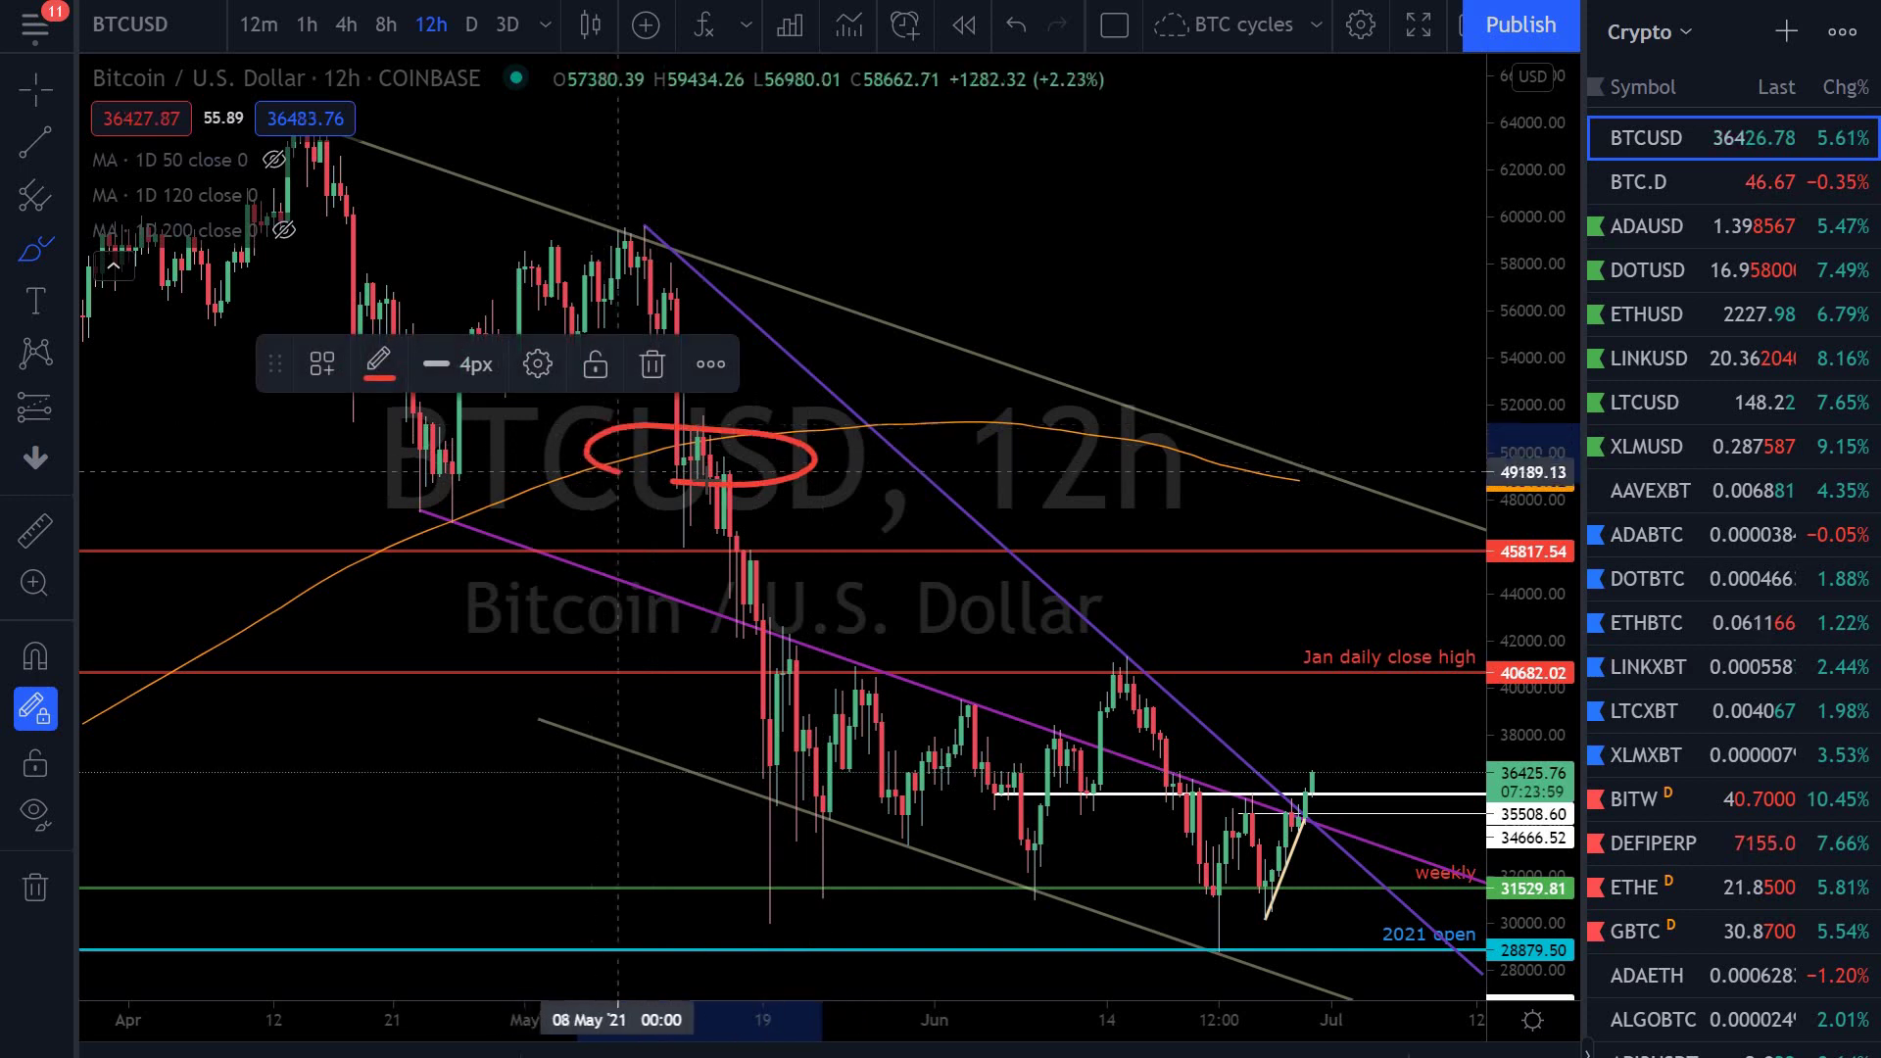
{"action": "key", "text": "Delete"}
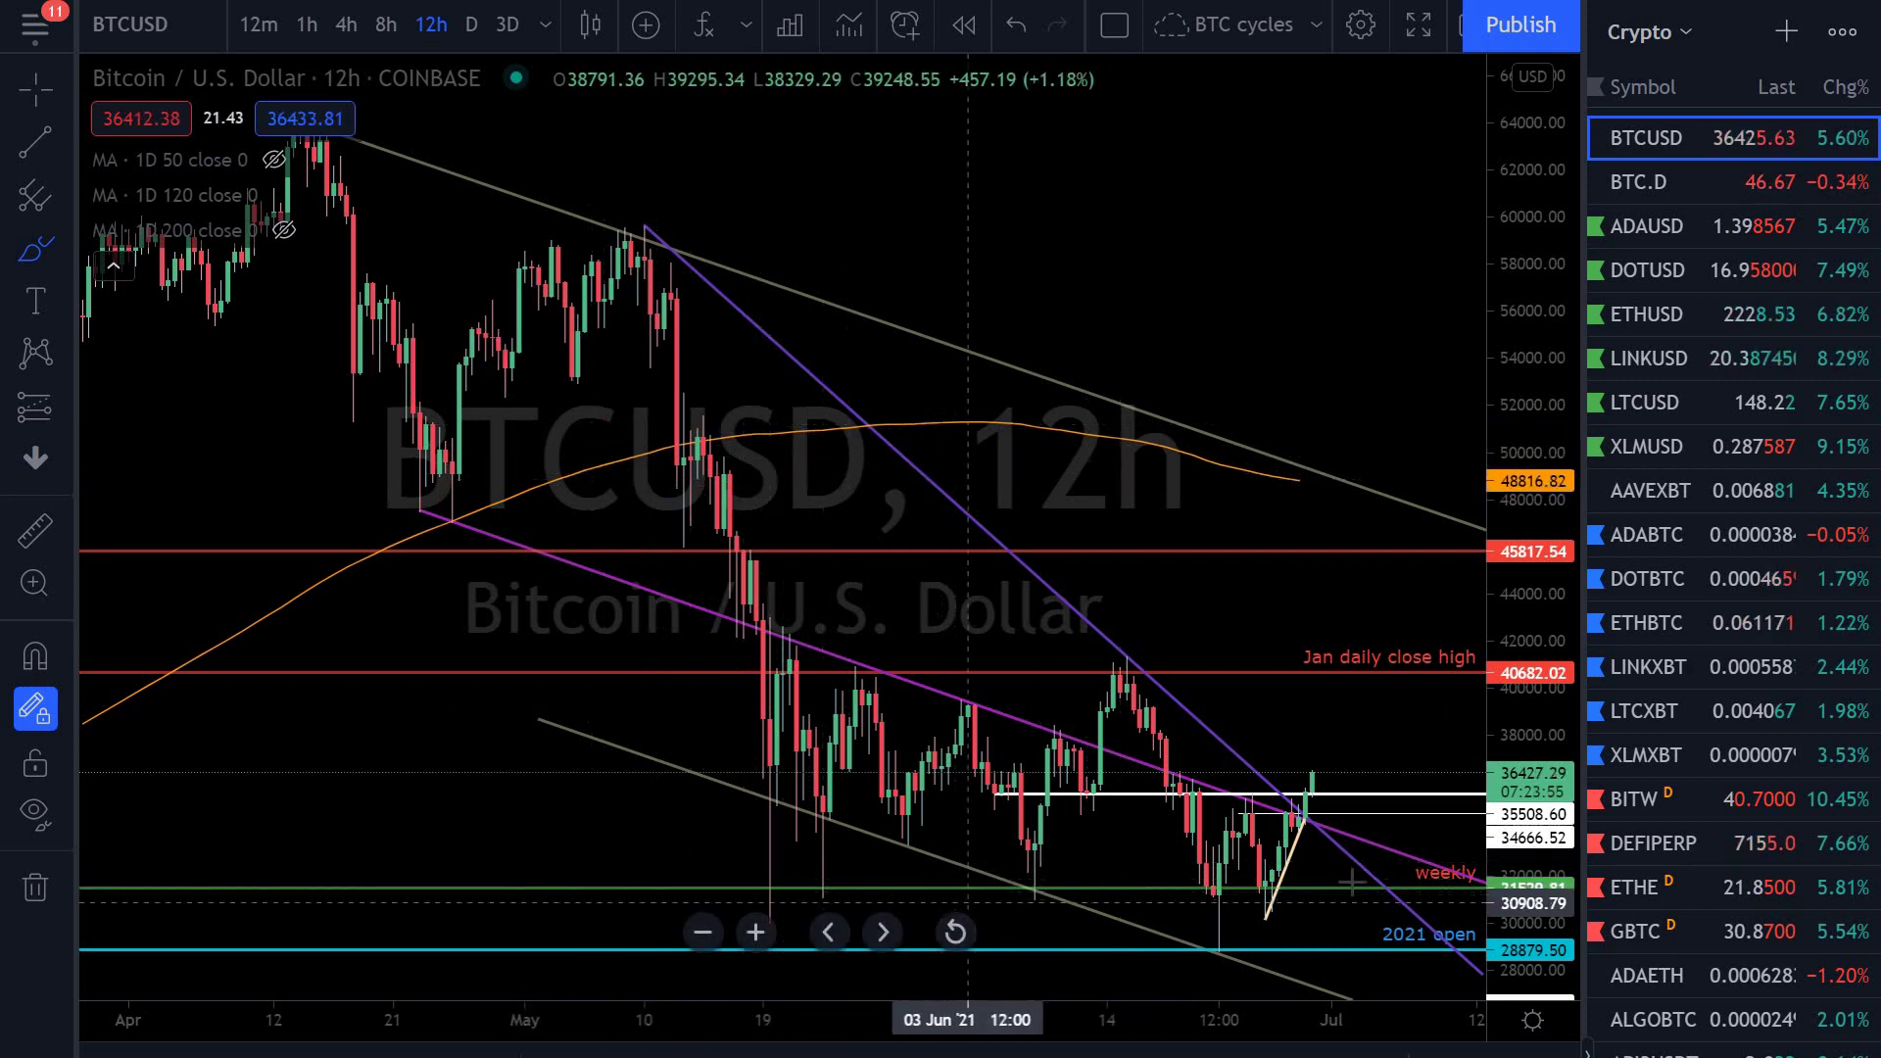
Mark the June lows and the latest candles on the 12-hour chart with red brush strokes and remove each stroke
{"action": "mouse_move", "coordinate": [1081, 871]}
{"action": "left_mouse_down"}
{"action": "mouse_move", "coordinate": [1365, 886]}
{"action": "mouse_move", "coordinate": [946, 892]}
{"action": "mouse_move", "coordinate": [1008, 894]}
{"action": "left_mouse_up"}
{"action": "key", "text": "ctrl+z"}
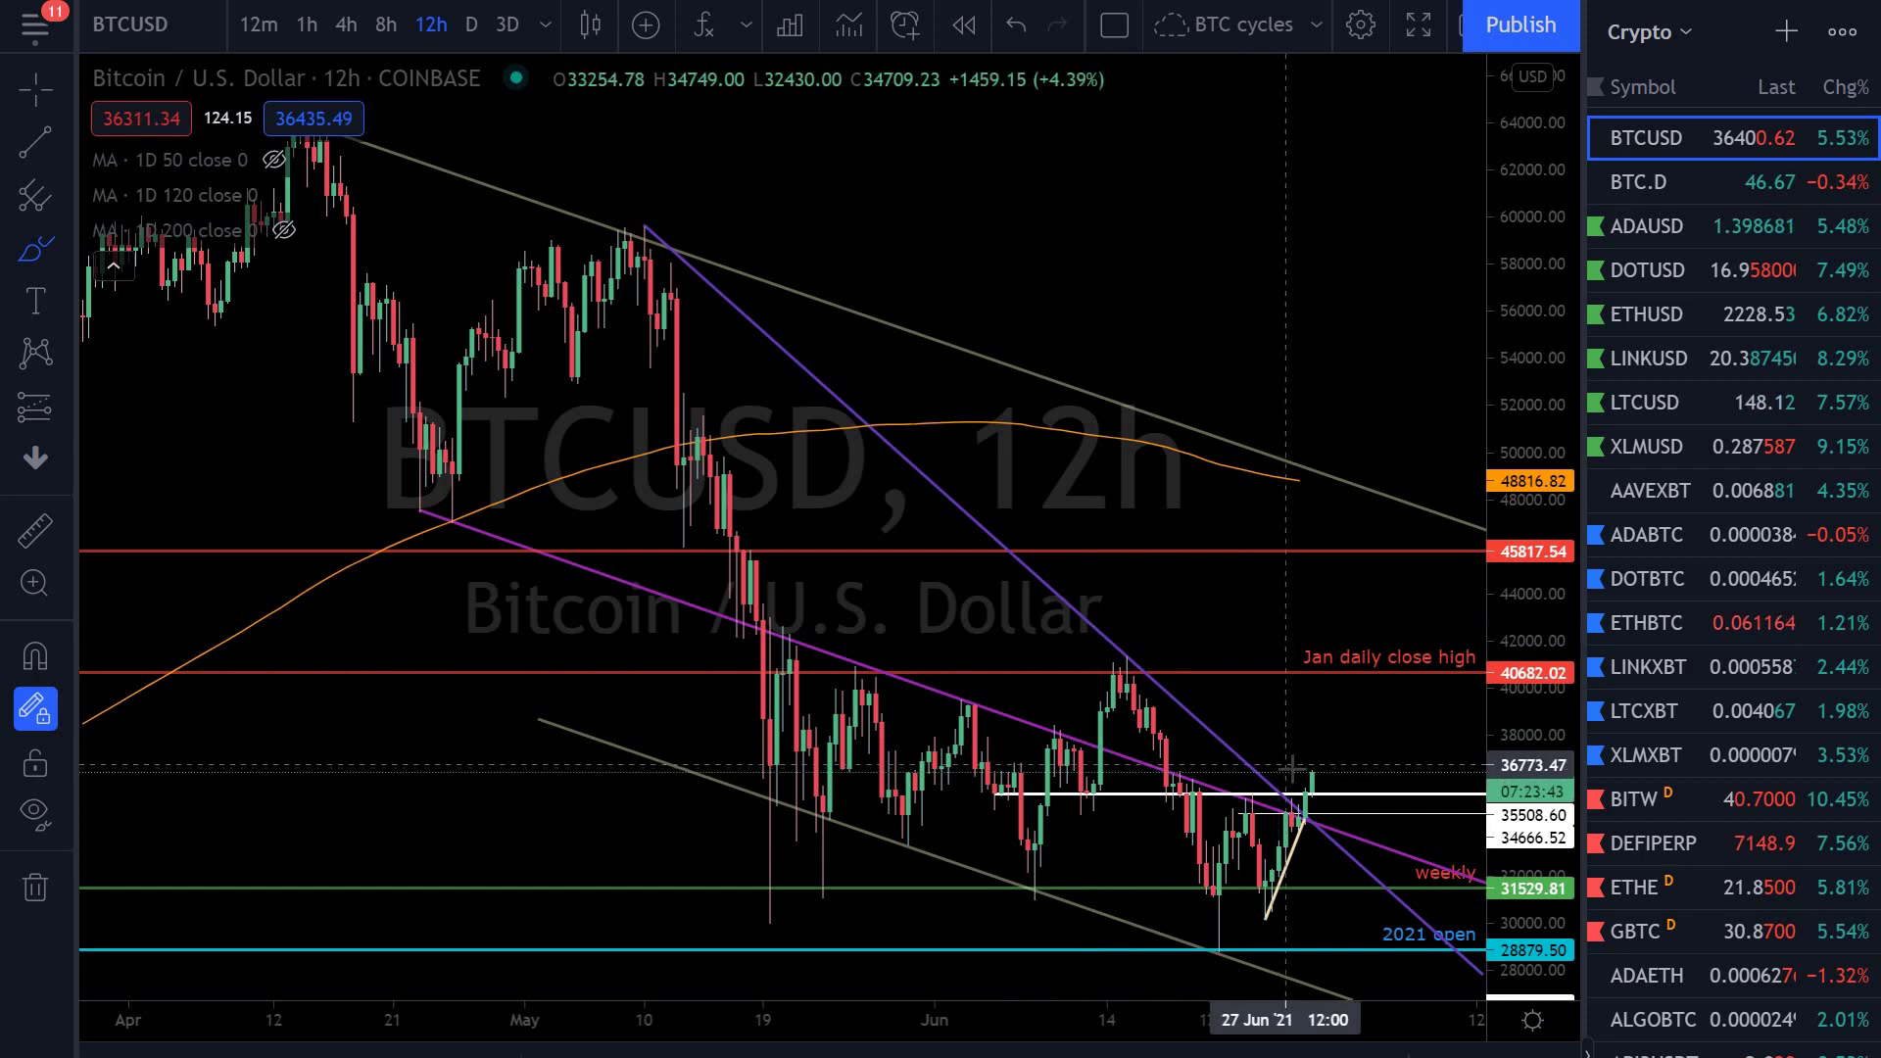
{"action": "left_click_drag", "start_coordinate": [1291, 767], "coordinate": [1301, 752]}
{"action": "key", "text": "Delete"}
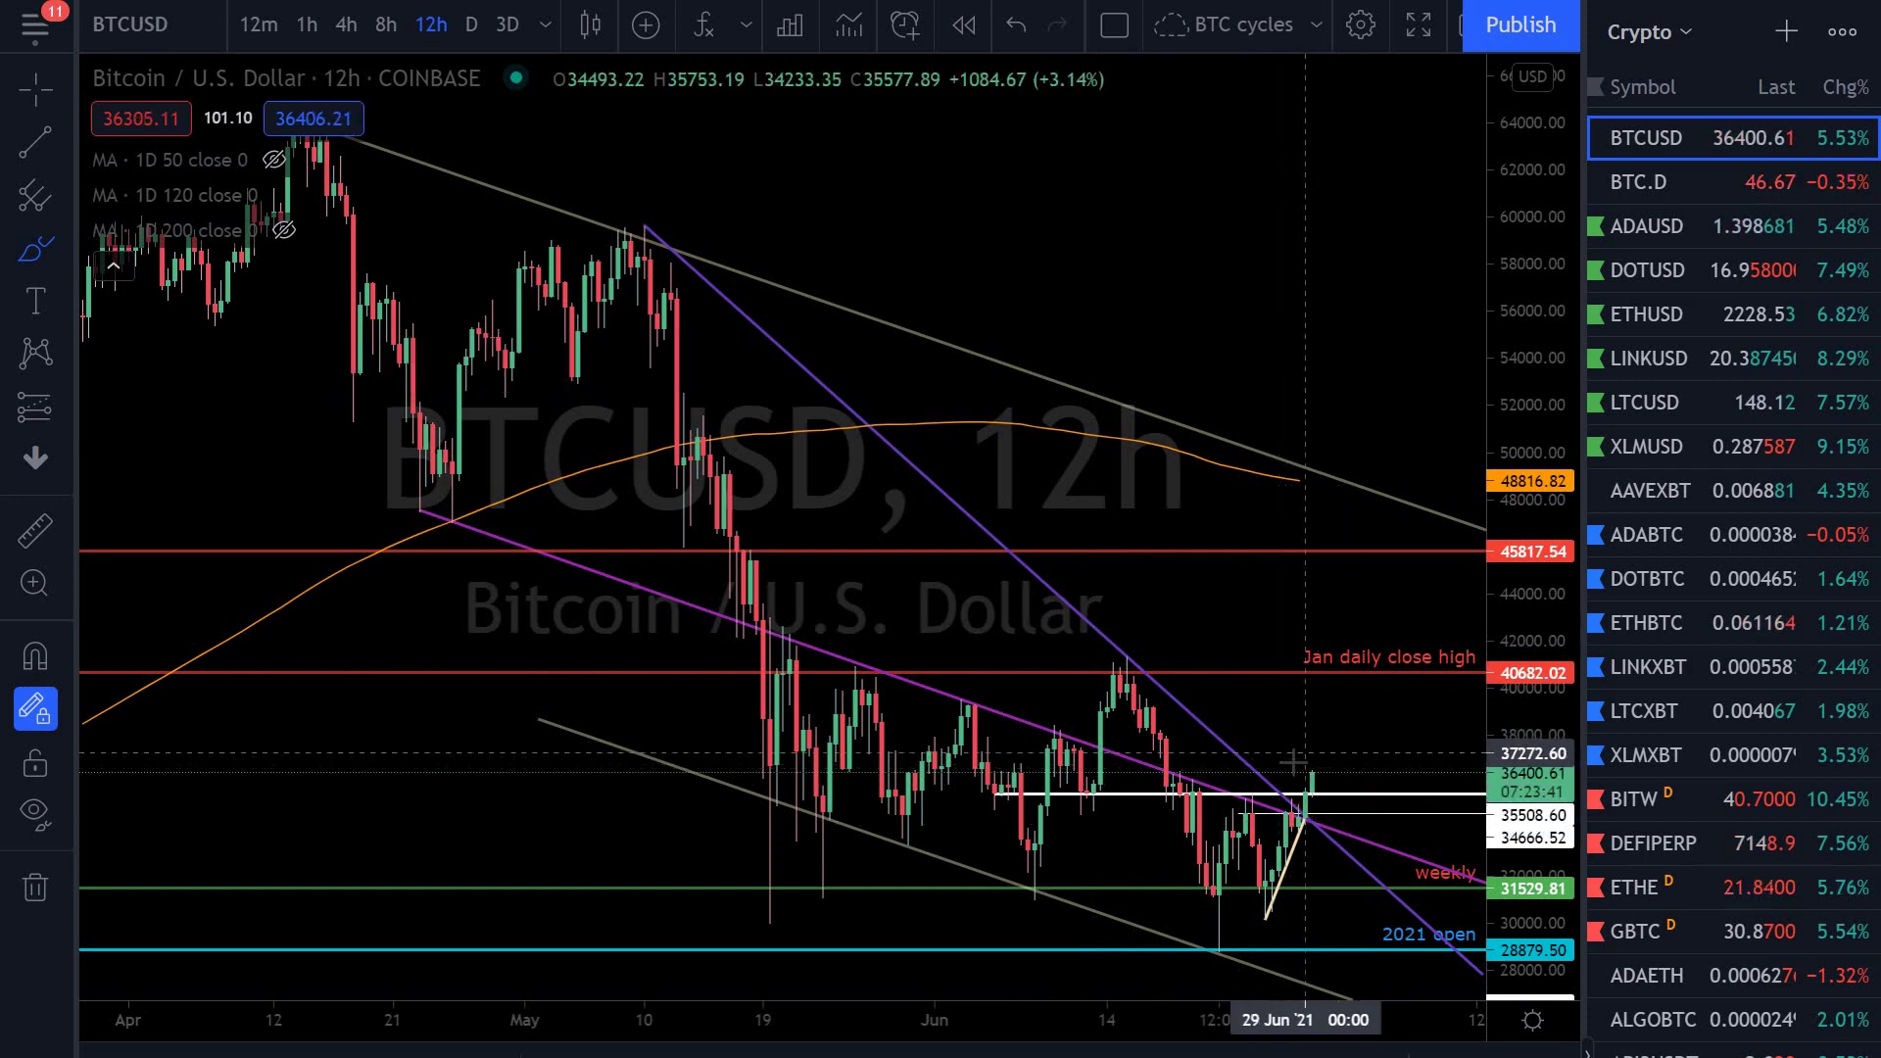
{"action": "left_click_drag", "start_coordinate": [1316, 771], "coordinate": [1338, 791]}
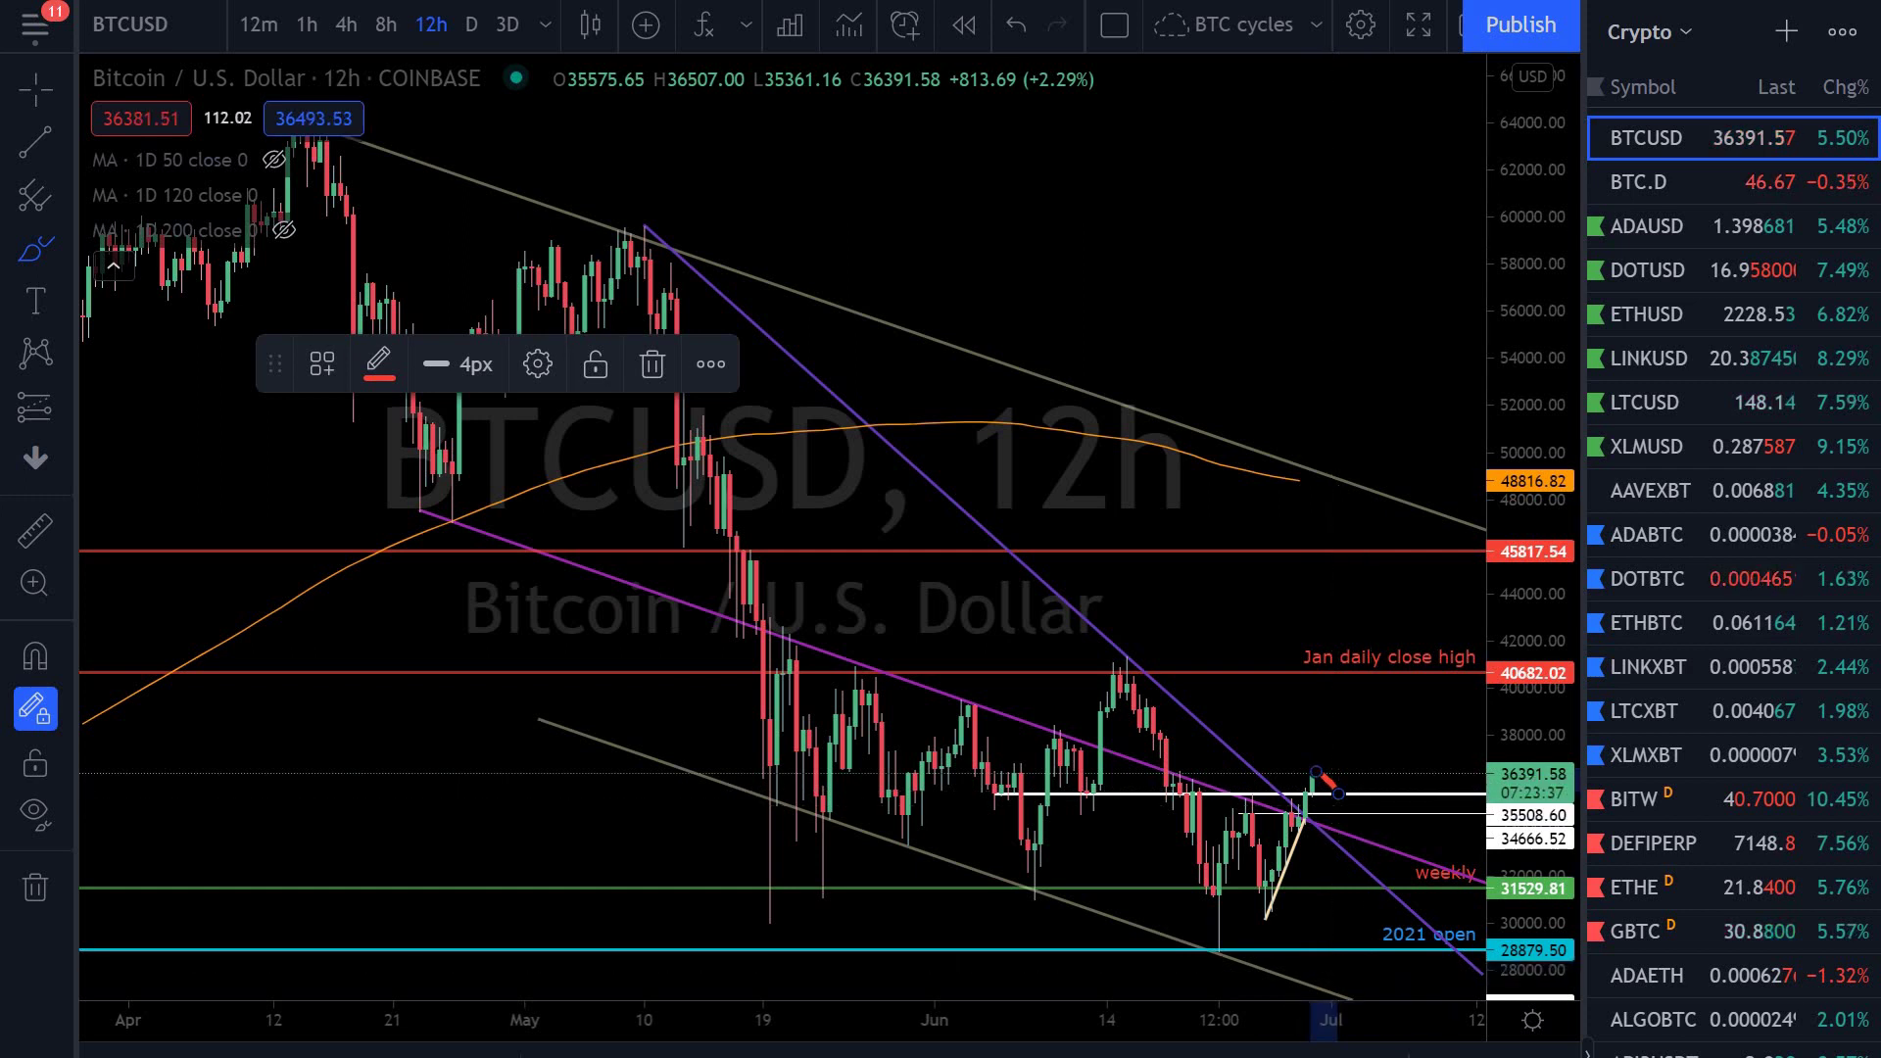
{"action": "key", "text": "Delete"}
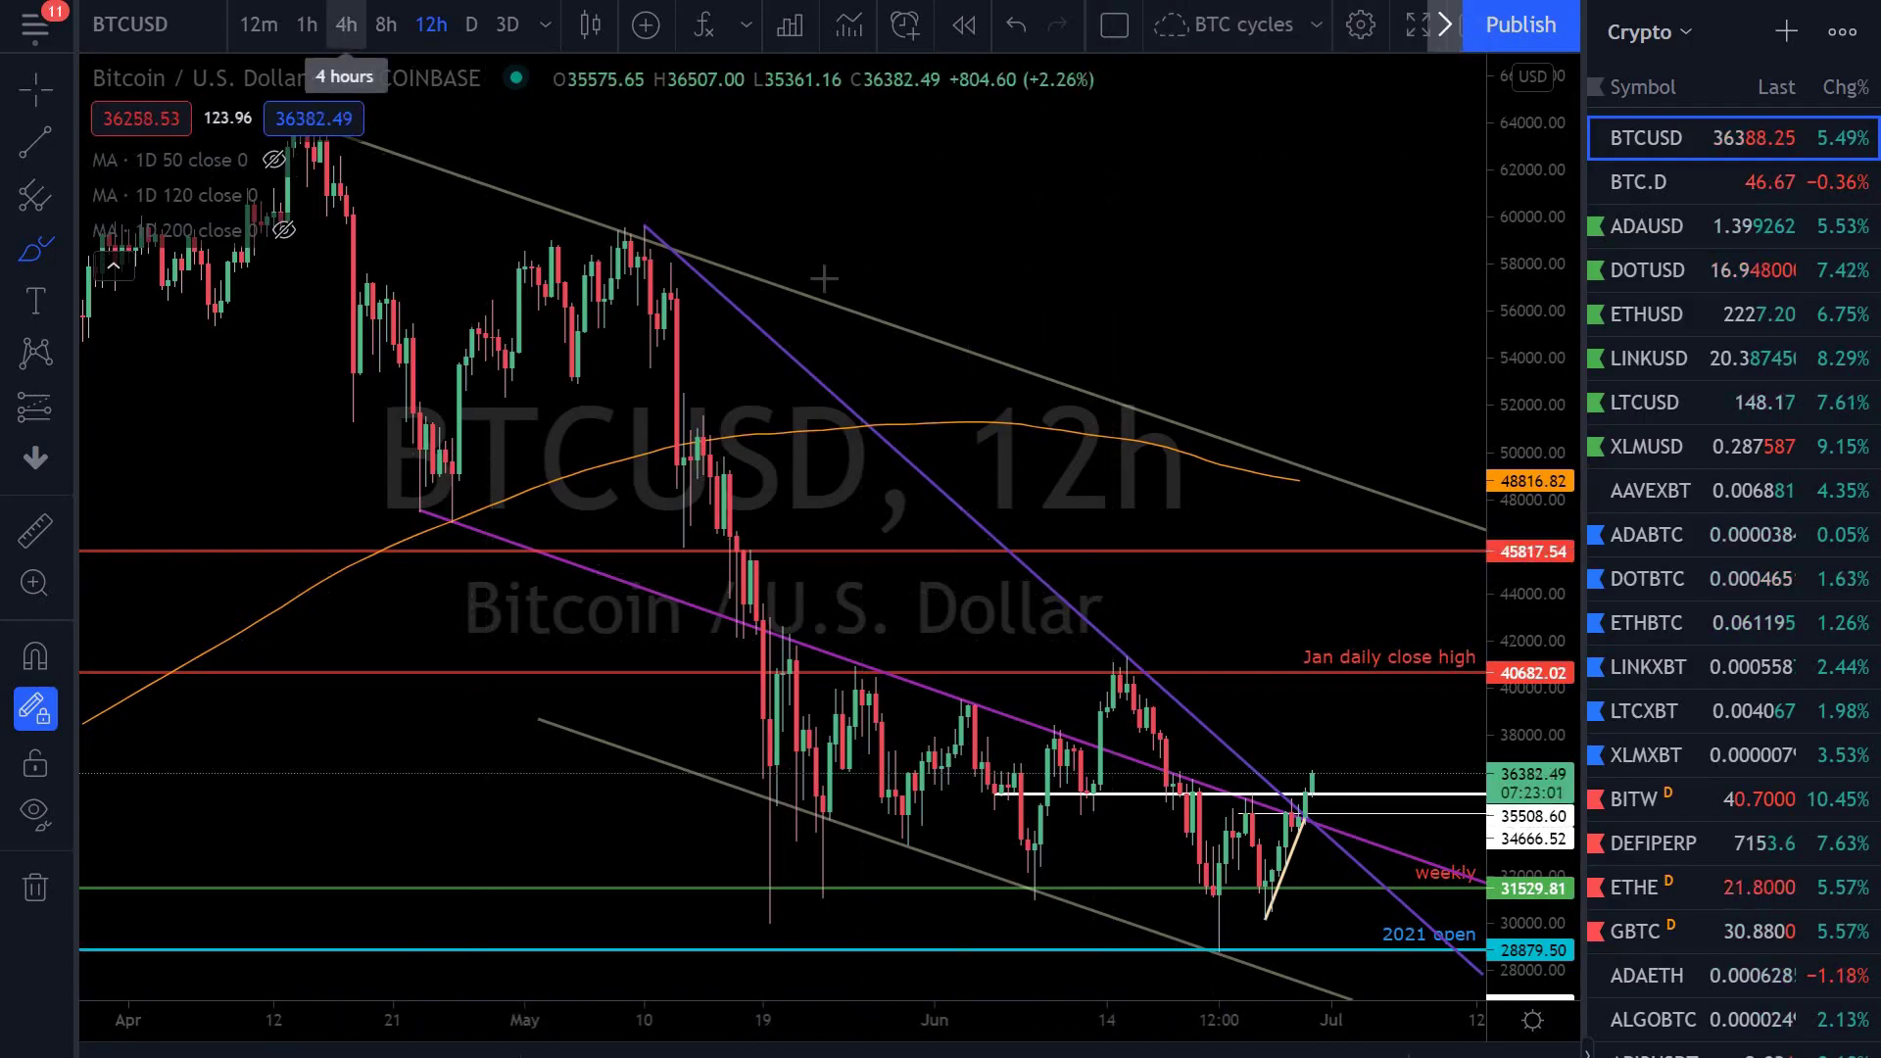
On the 4-hour chart, mark the 35508.60 and 34666.52 levels and the magenta trendline with red brush strokes, and clear all strokes
{"action": "left_click", "coordinate": [346, 25]}
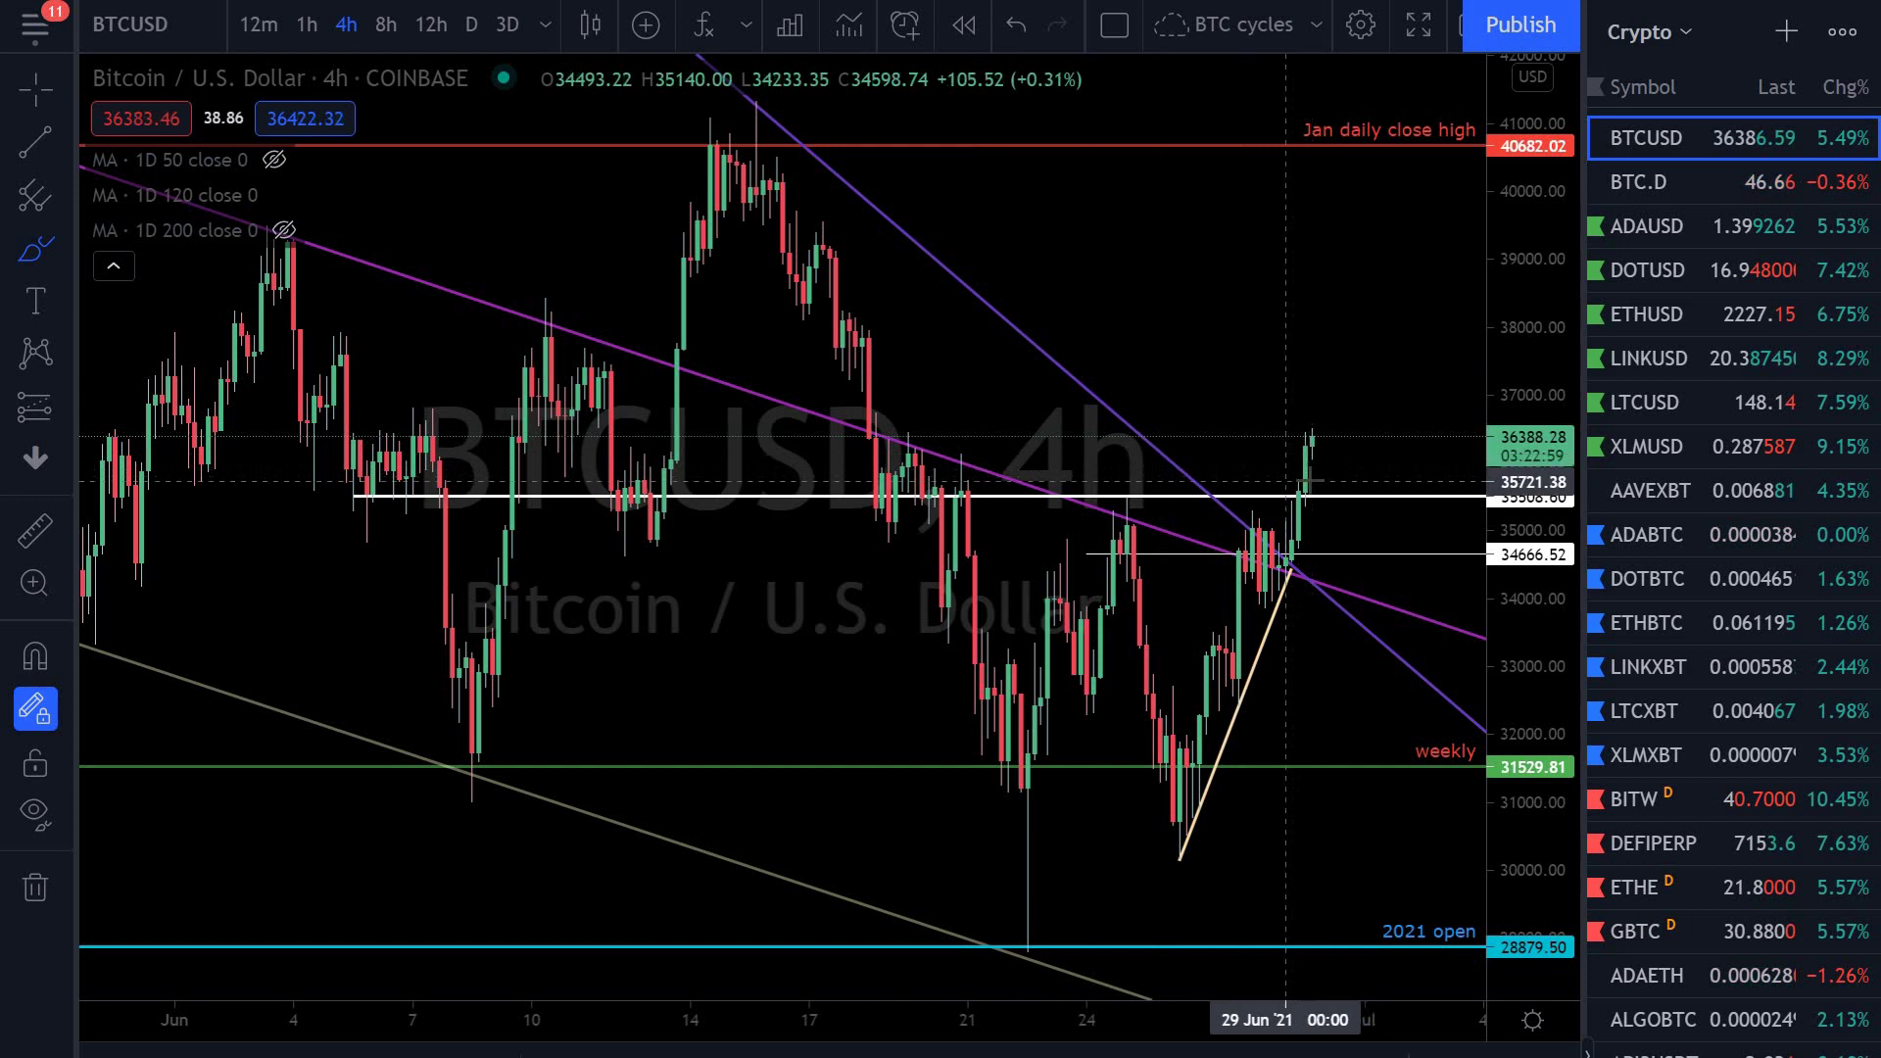
{"action": "left_click_drag", "start_coordinate": [1331, 580], "coordinate": [1375, 493]}
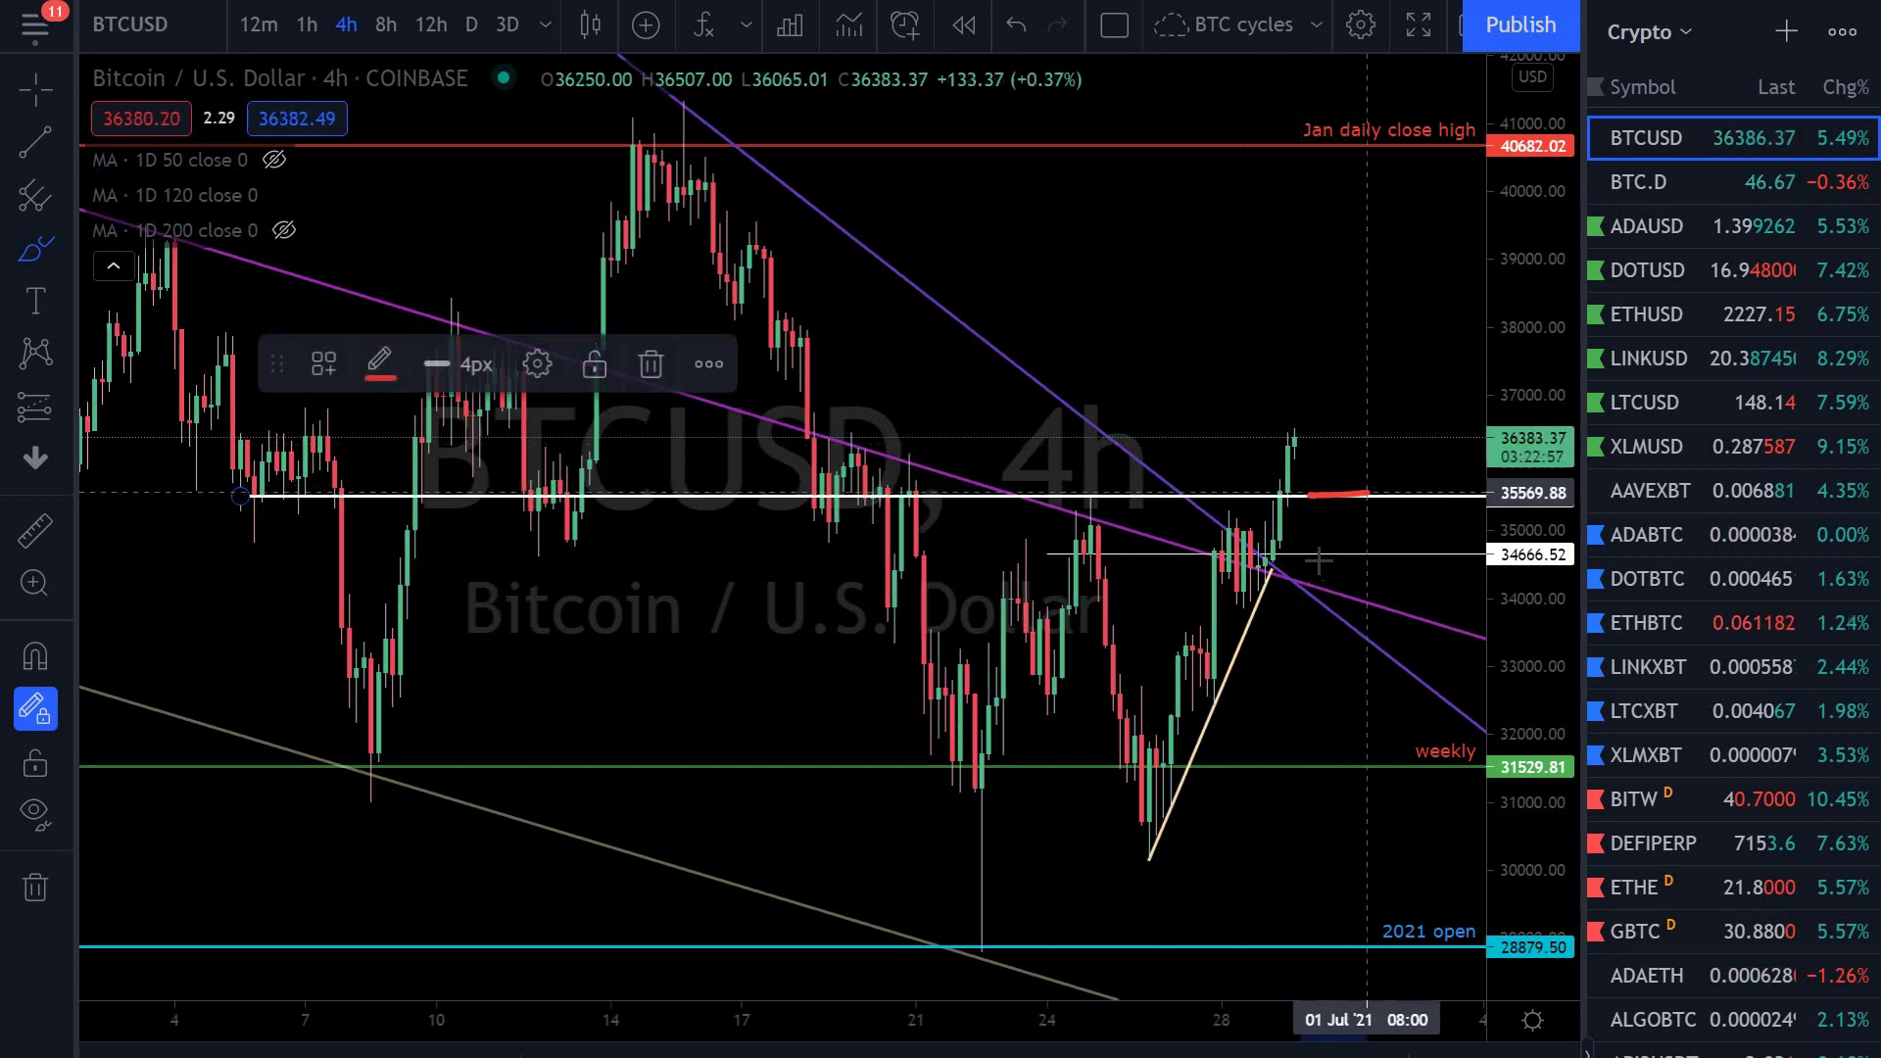
{"action": "mouse_move", "coordinate": [1330, 555]}
{"action": "left_mouse_down"}
{"action": "mouse_move", "coordinate": [1376, 554]}
{"action": "mouse_move", "coordinate": [1296, 580]}
{"action": "left_mouse_up"}
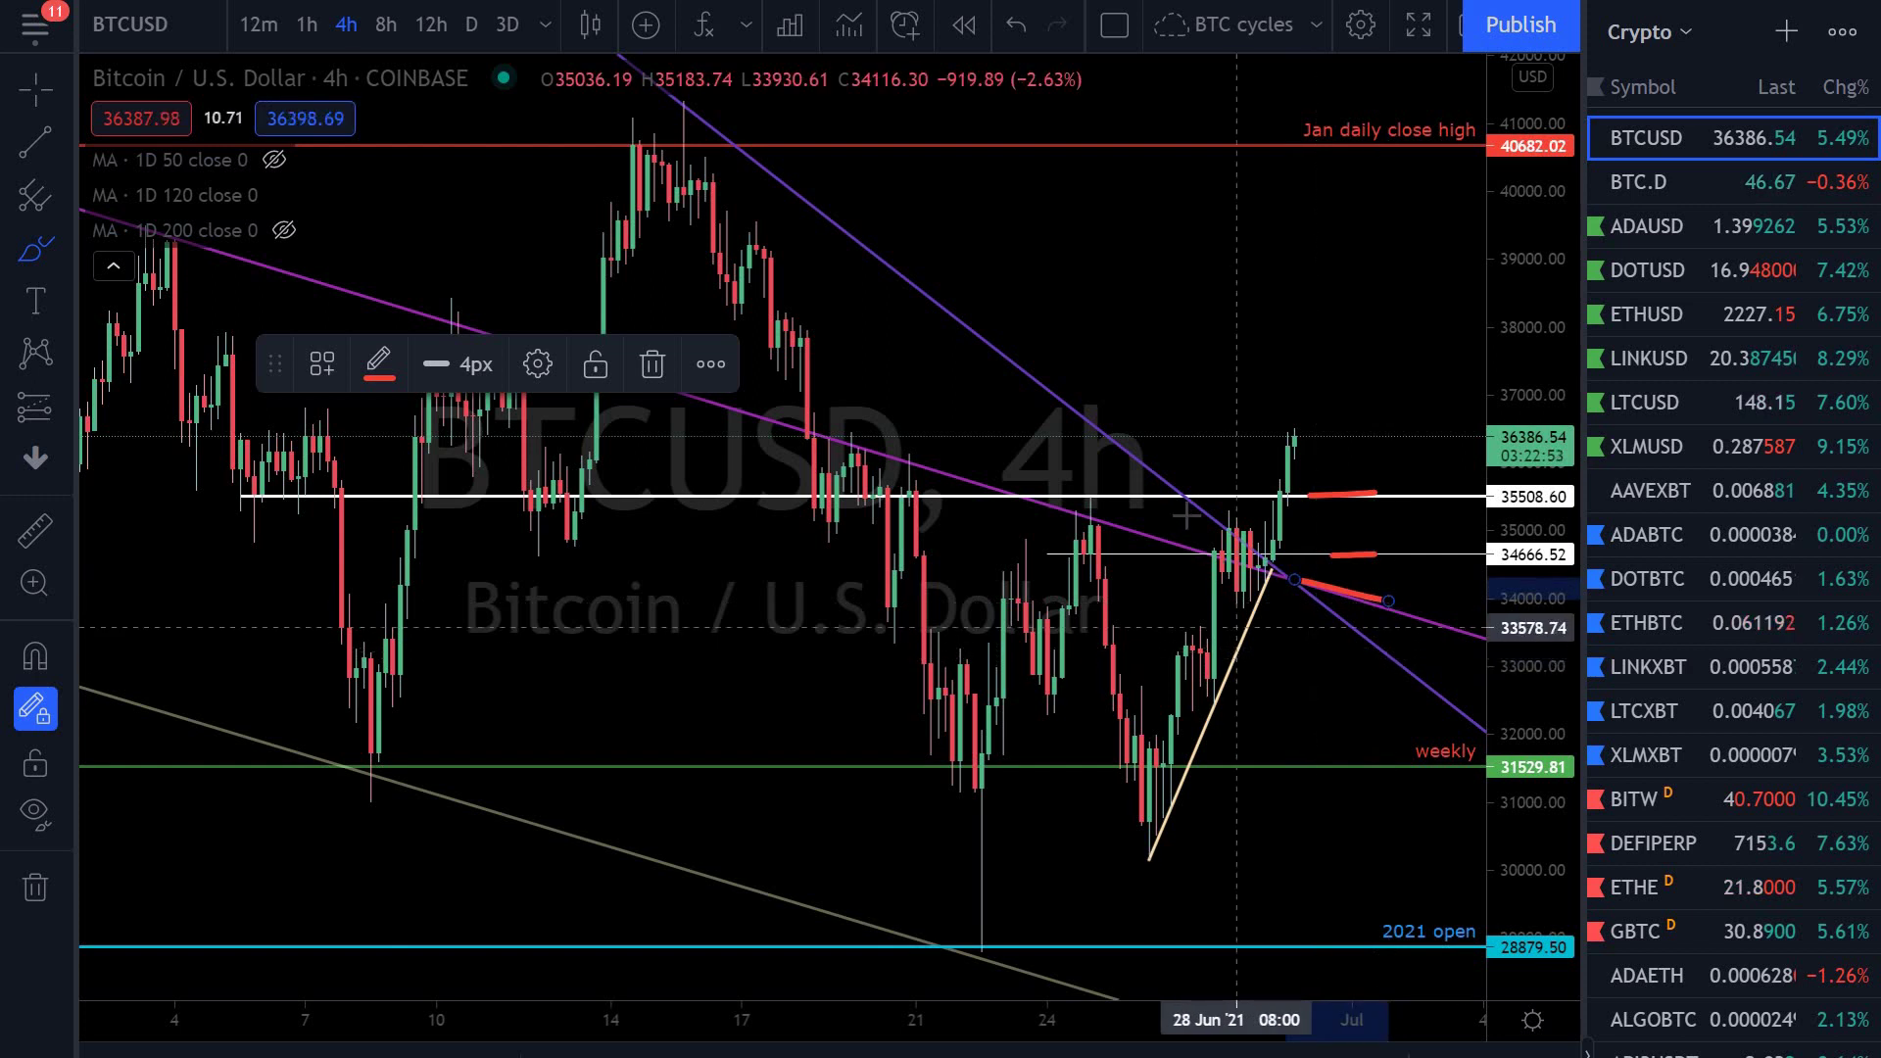
{"action": "key", "text": "ctrl+z"}
{"action": "key", "text": "ctrl+z"}
{"action": "key", "text": "ctrl+z"}
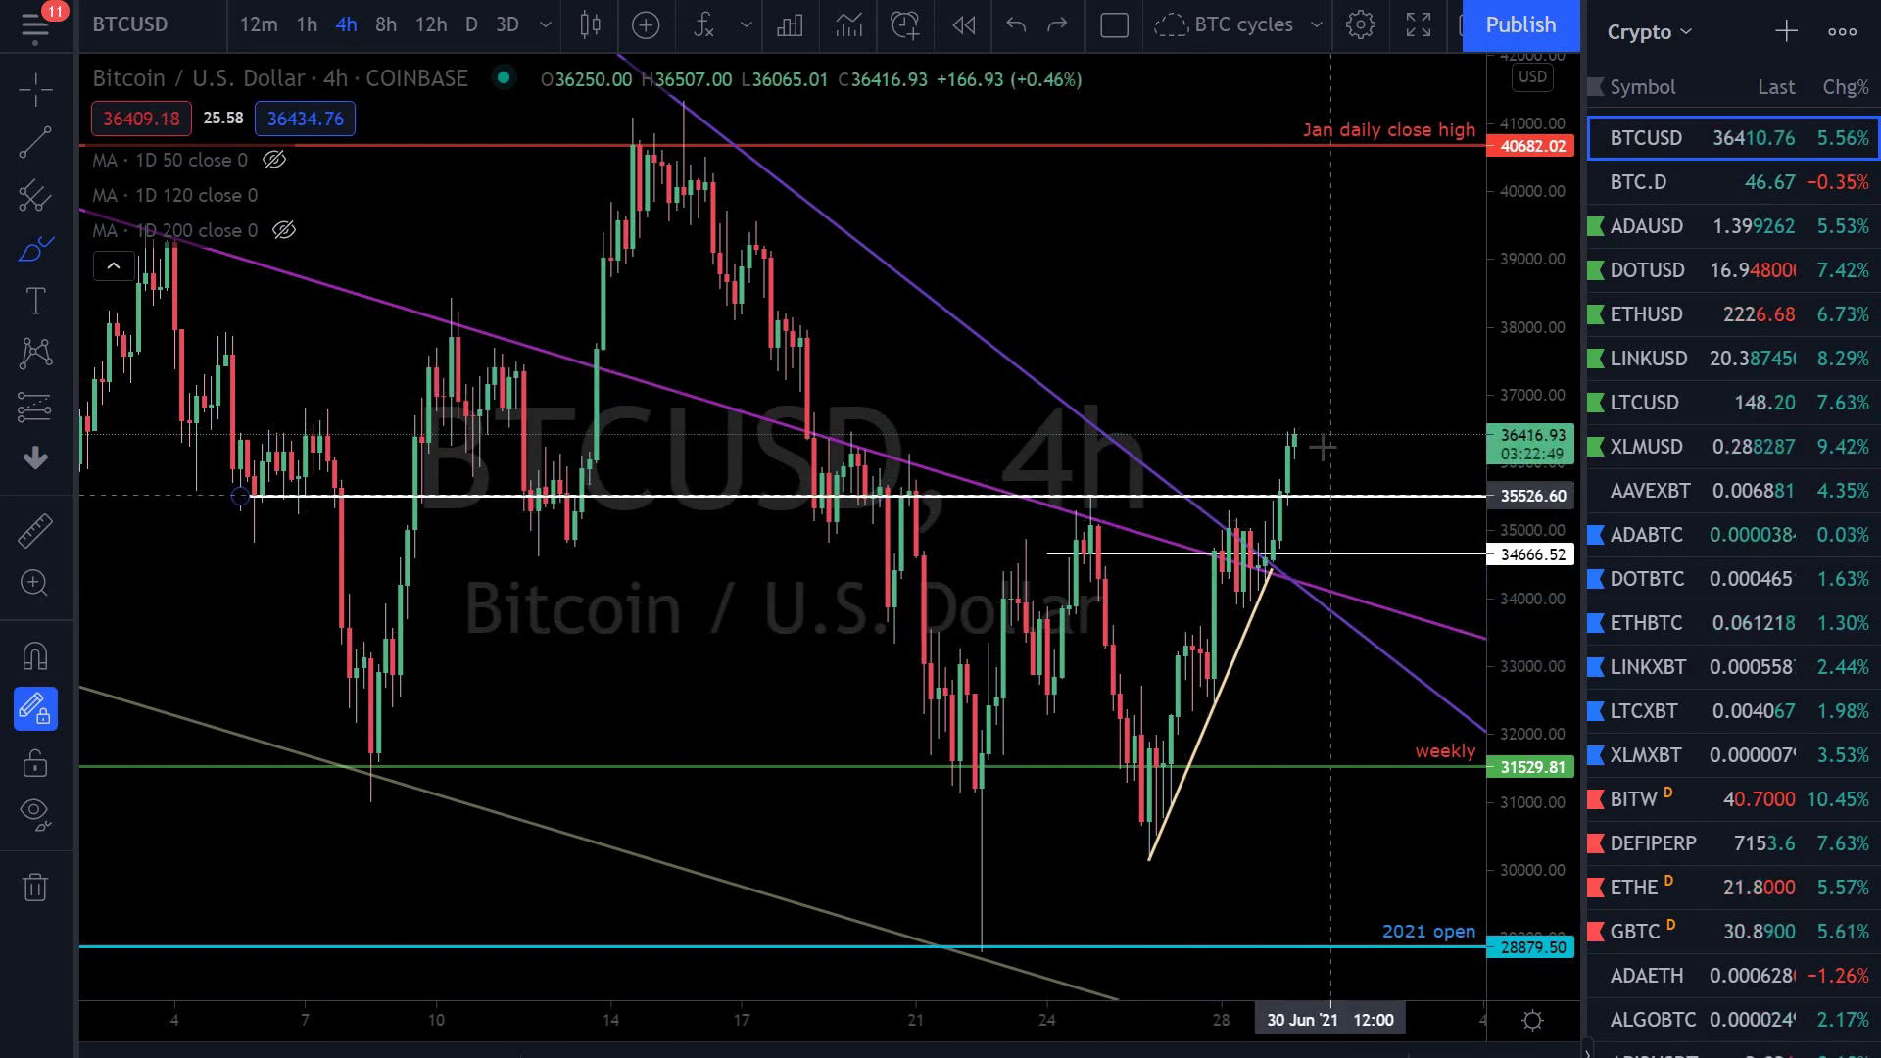
{"action": "left_click_drag", "start_coordinate": [1440, 411], "coordinate": [1455, 377]}
{"action": "key", "text": "Delete"}
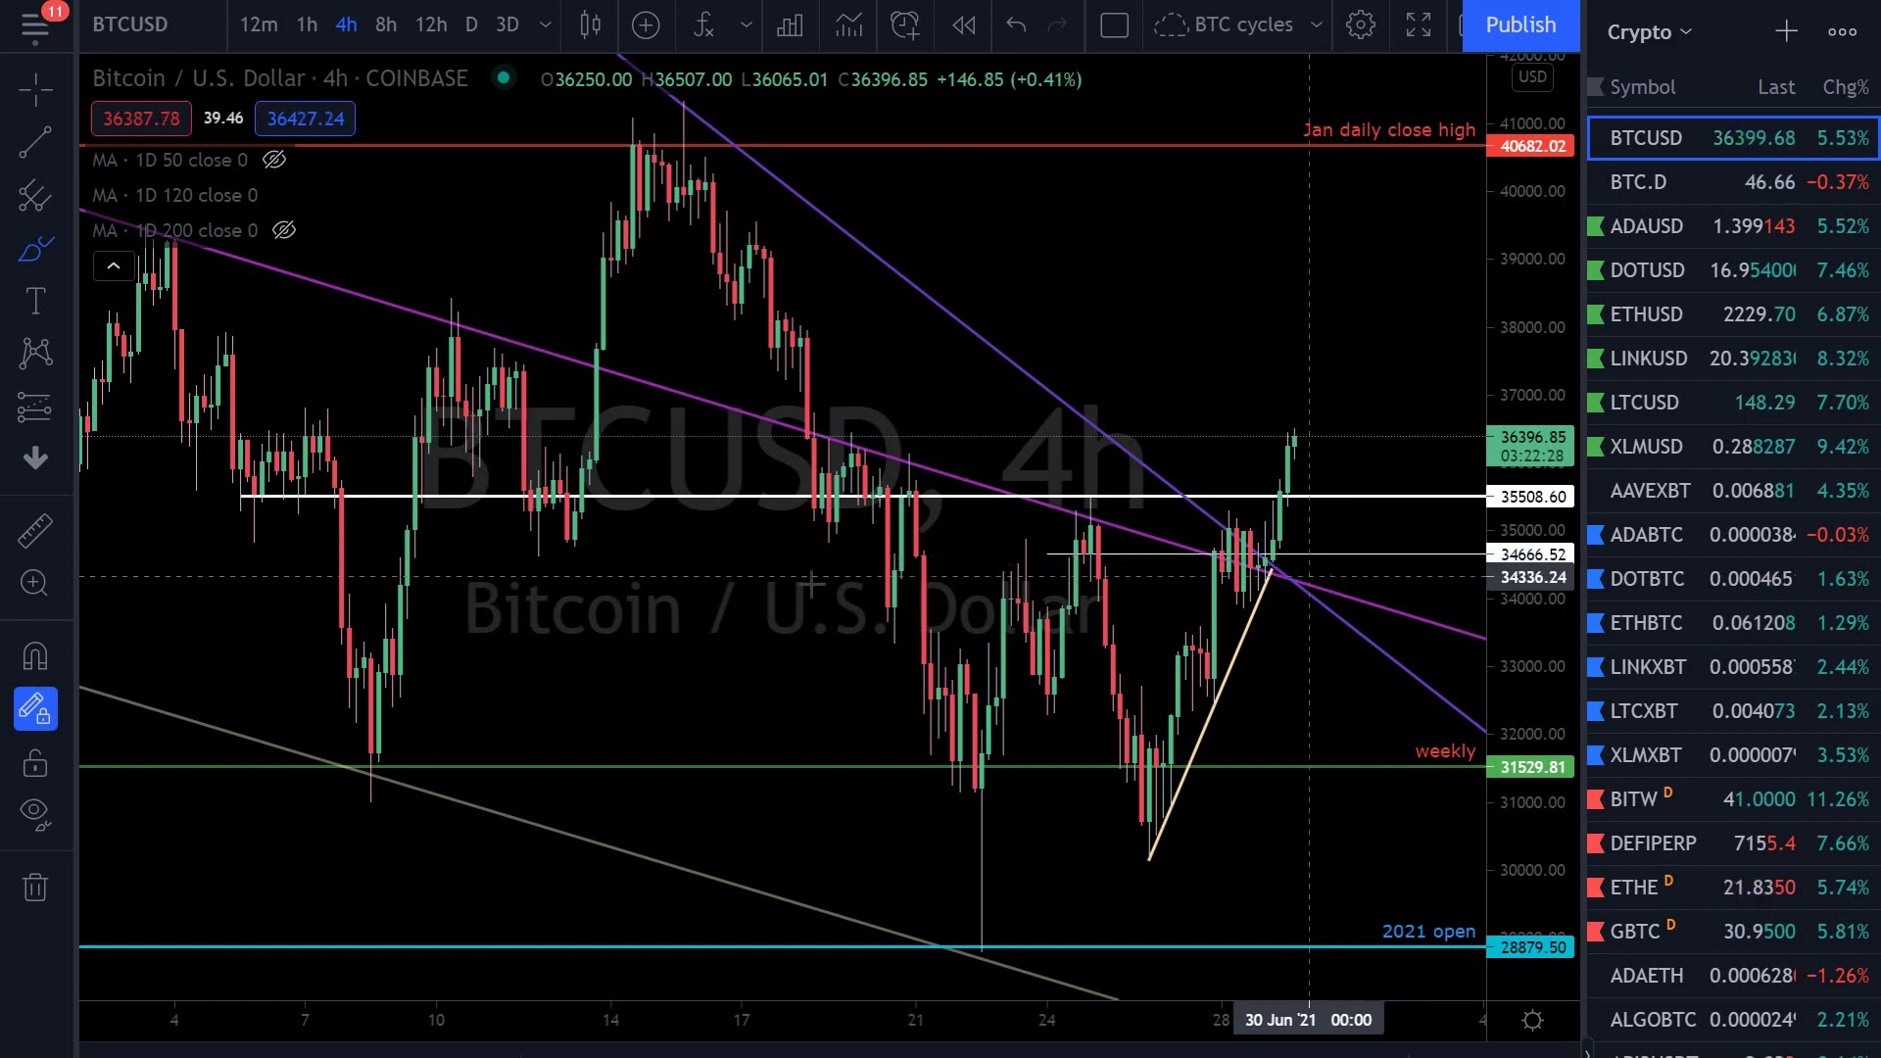
On the 1-hour chart, extend the rising cream trendline to 36429.74 and circle the retest where the trendlines cross in red, clearing the circles
{"action": "left_click", "coordinate": [306, 25]}
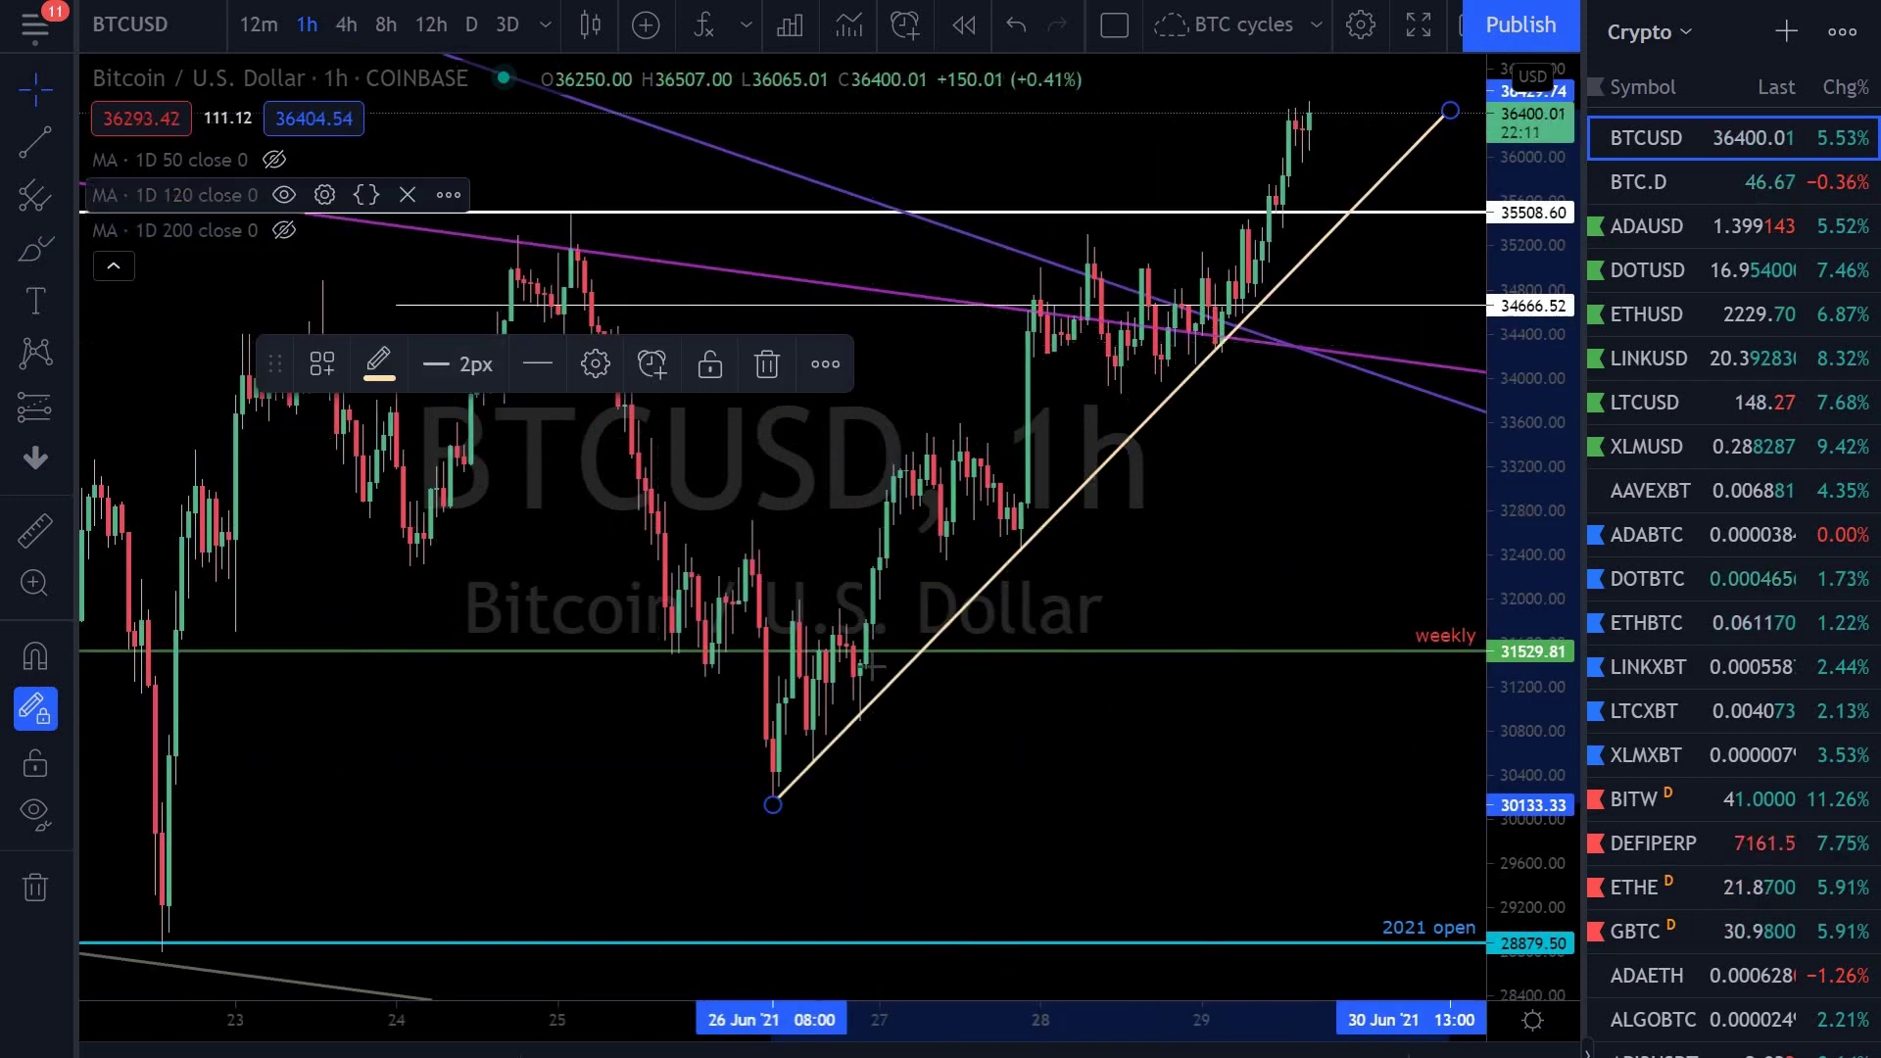
{"action": "left_click", "coordinate": [29, 257]}
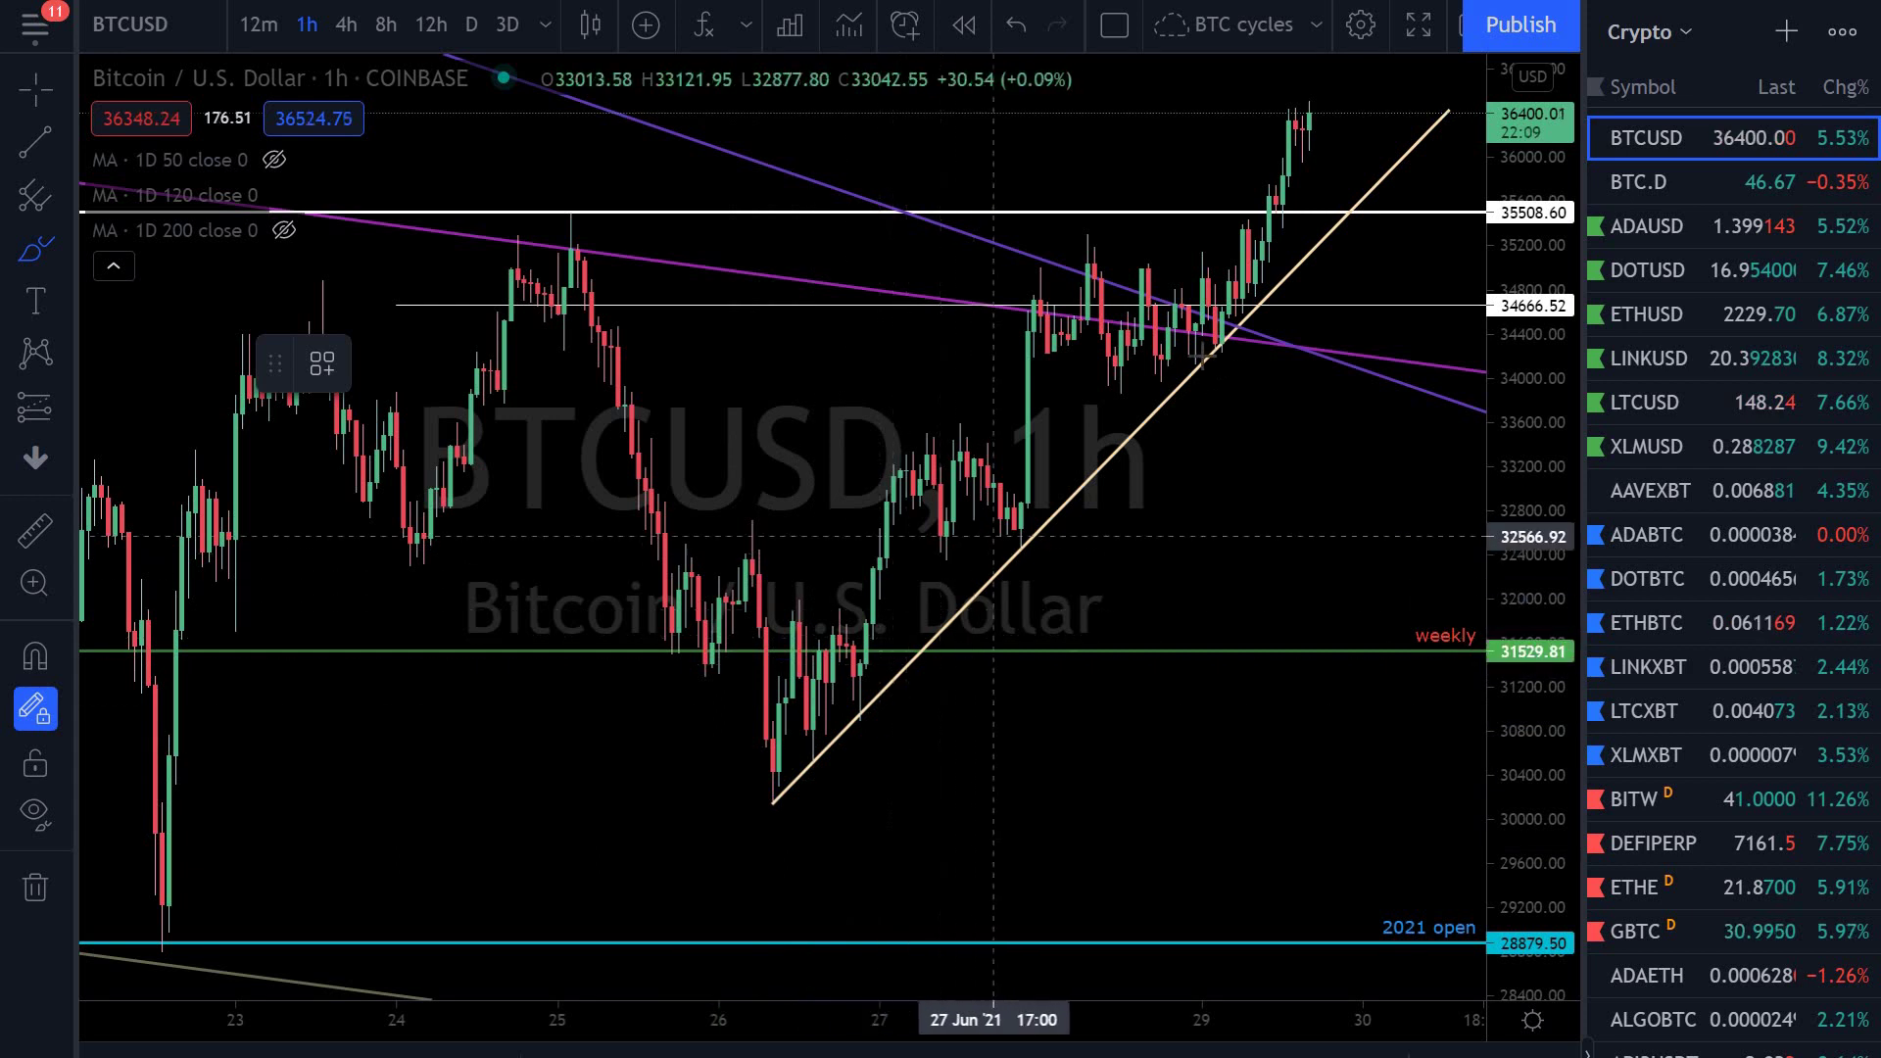
{"action": "mouse_move", "coordinate": [1208, 360]}
{"action": "left_mouse_down"}
{"action": "mouse_move", "coordinate": [1283, 349]}
{"action": "mouse_move", "coordinate": [1209, 357]}
{"action": "left_mouse_up"}
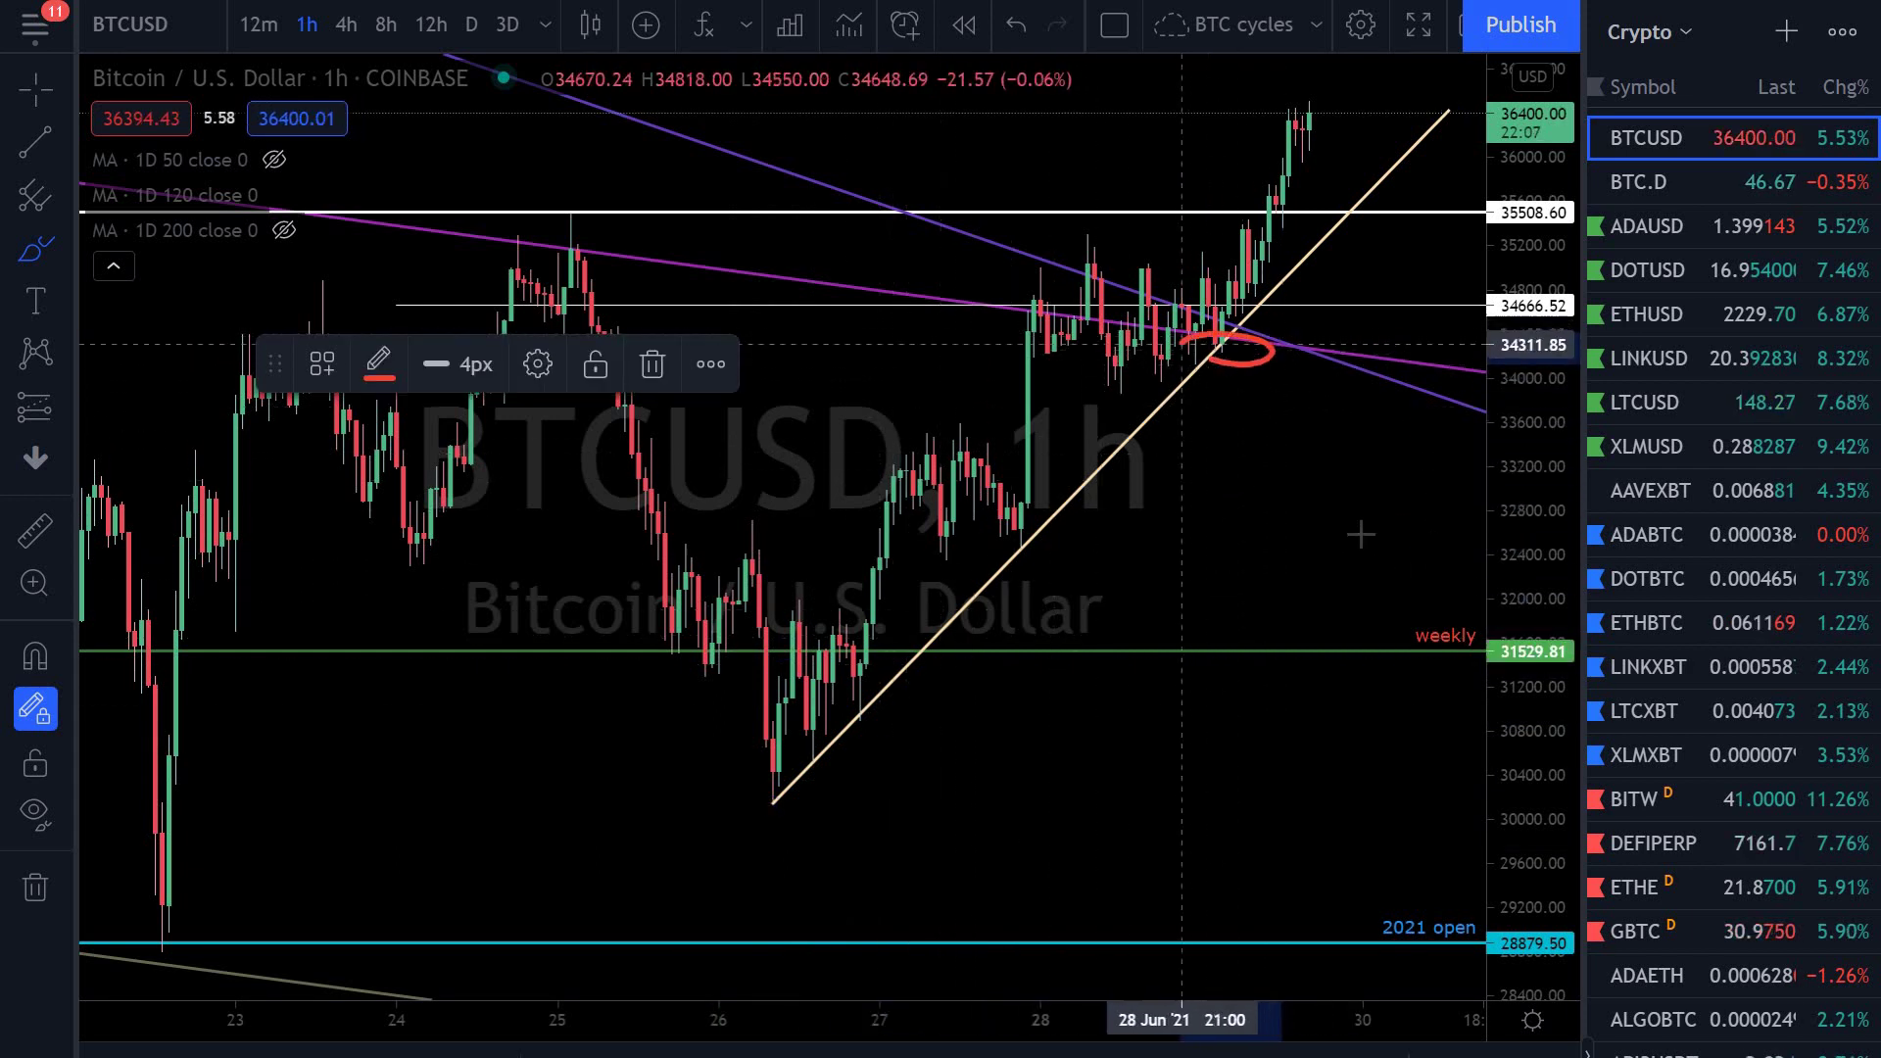
{"action": "key", "text": "Delete"}
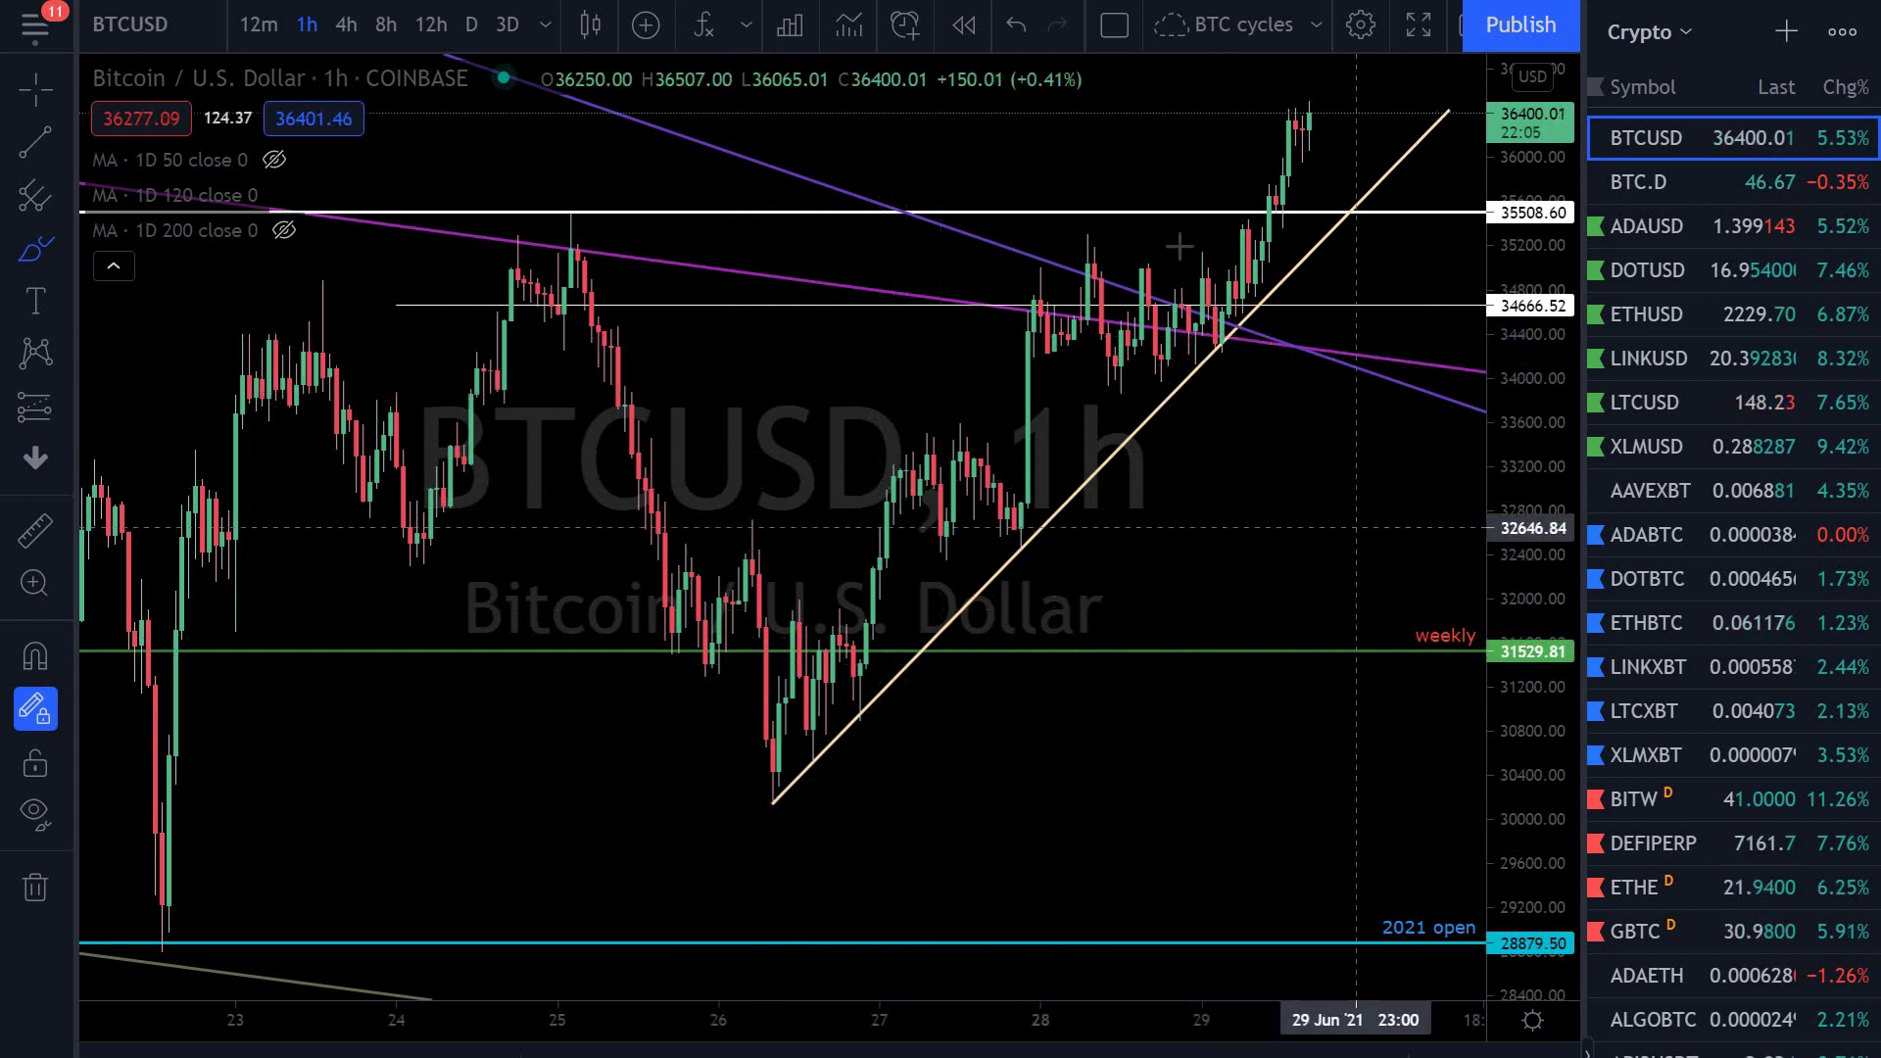
{"action": "mouse_move", "coordinate": [1219, 339]}
{"action": "left_mouse_down"}
{"action": "mouse_move", "coordinate": [1256, 338]}
{"action": "mouse_move", "coordinate": [1200, 341]}
{"action": "mouse_move", "coordinate": [1219, 331]}
{"action": "left_mouse_up"}
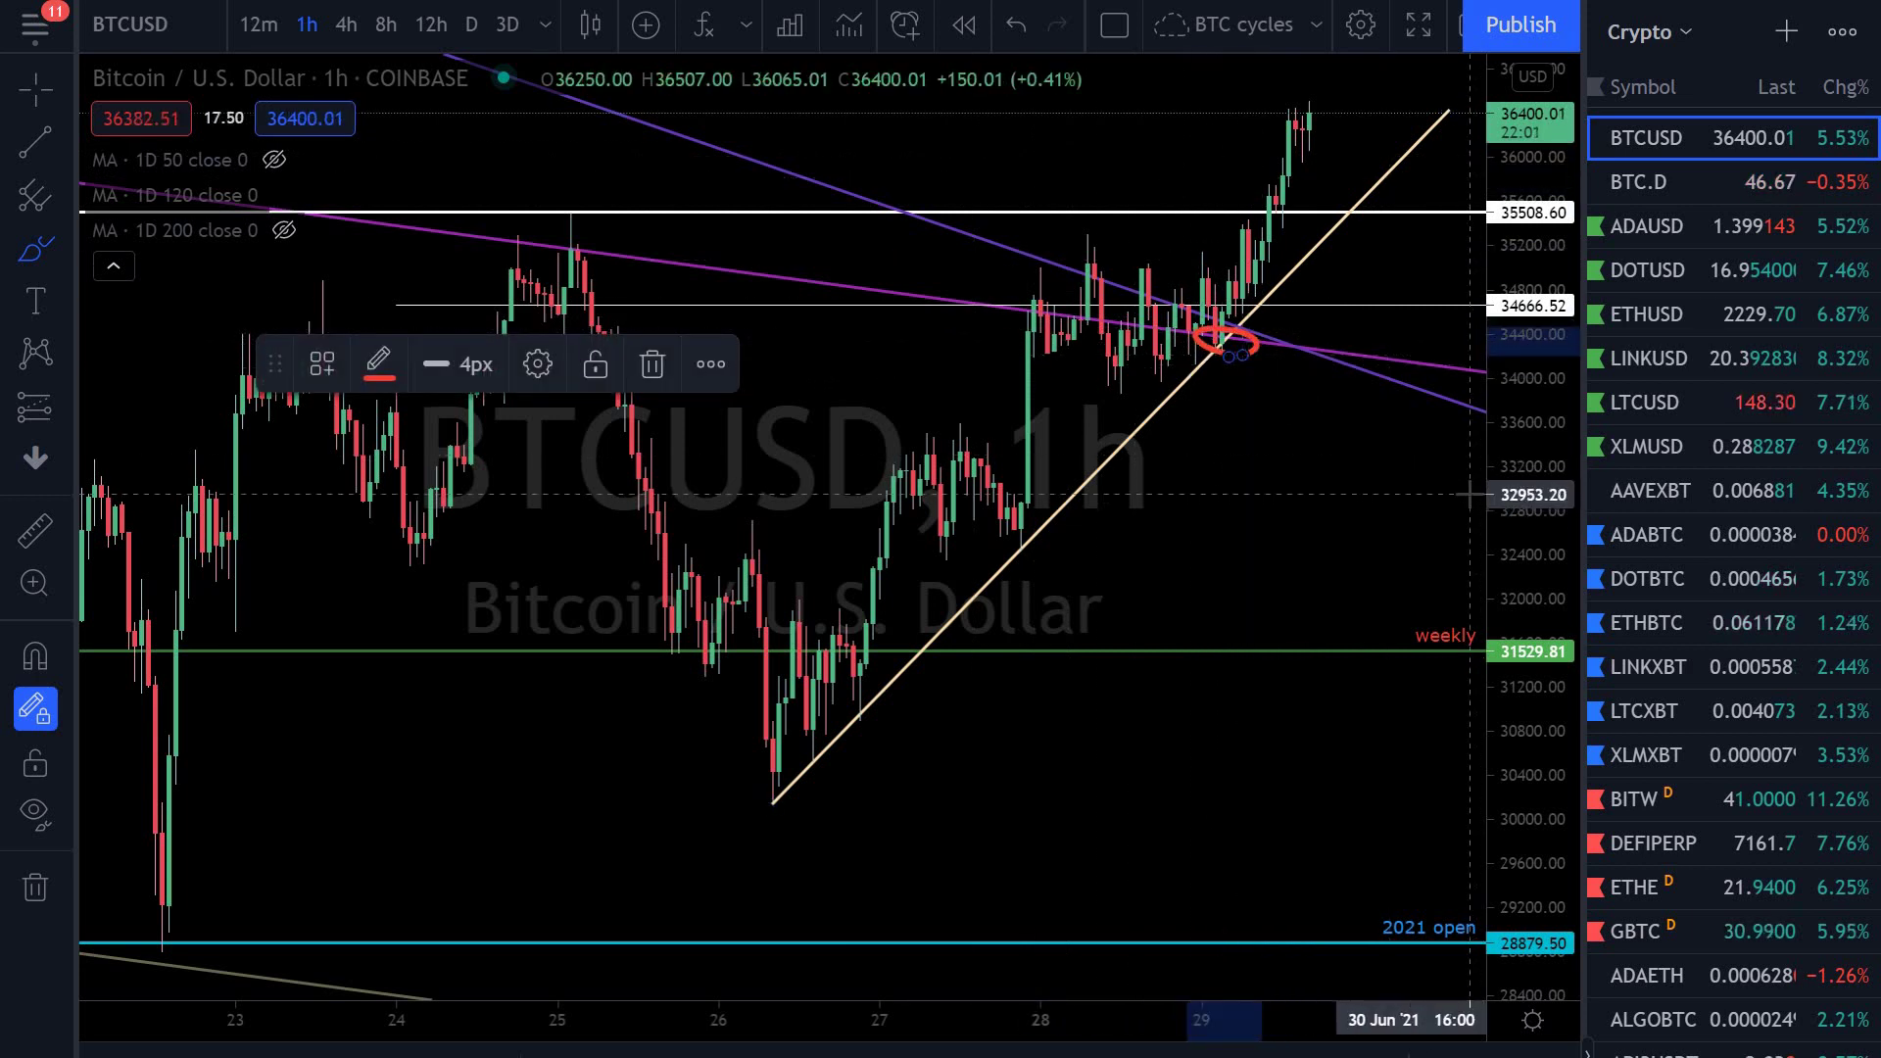
{"action": "key", "text": "Delete"}
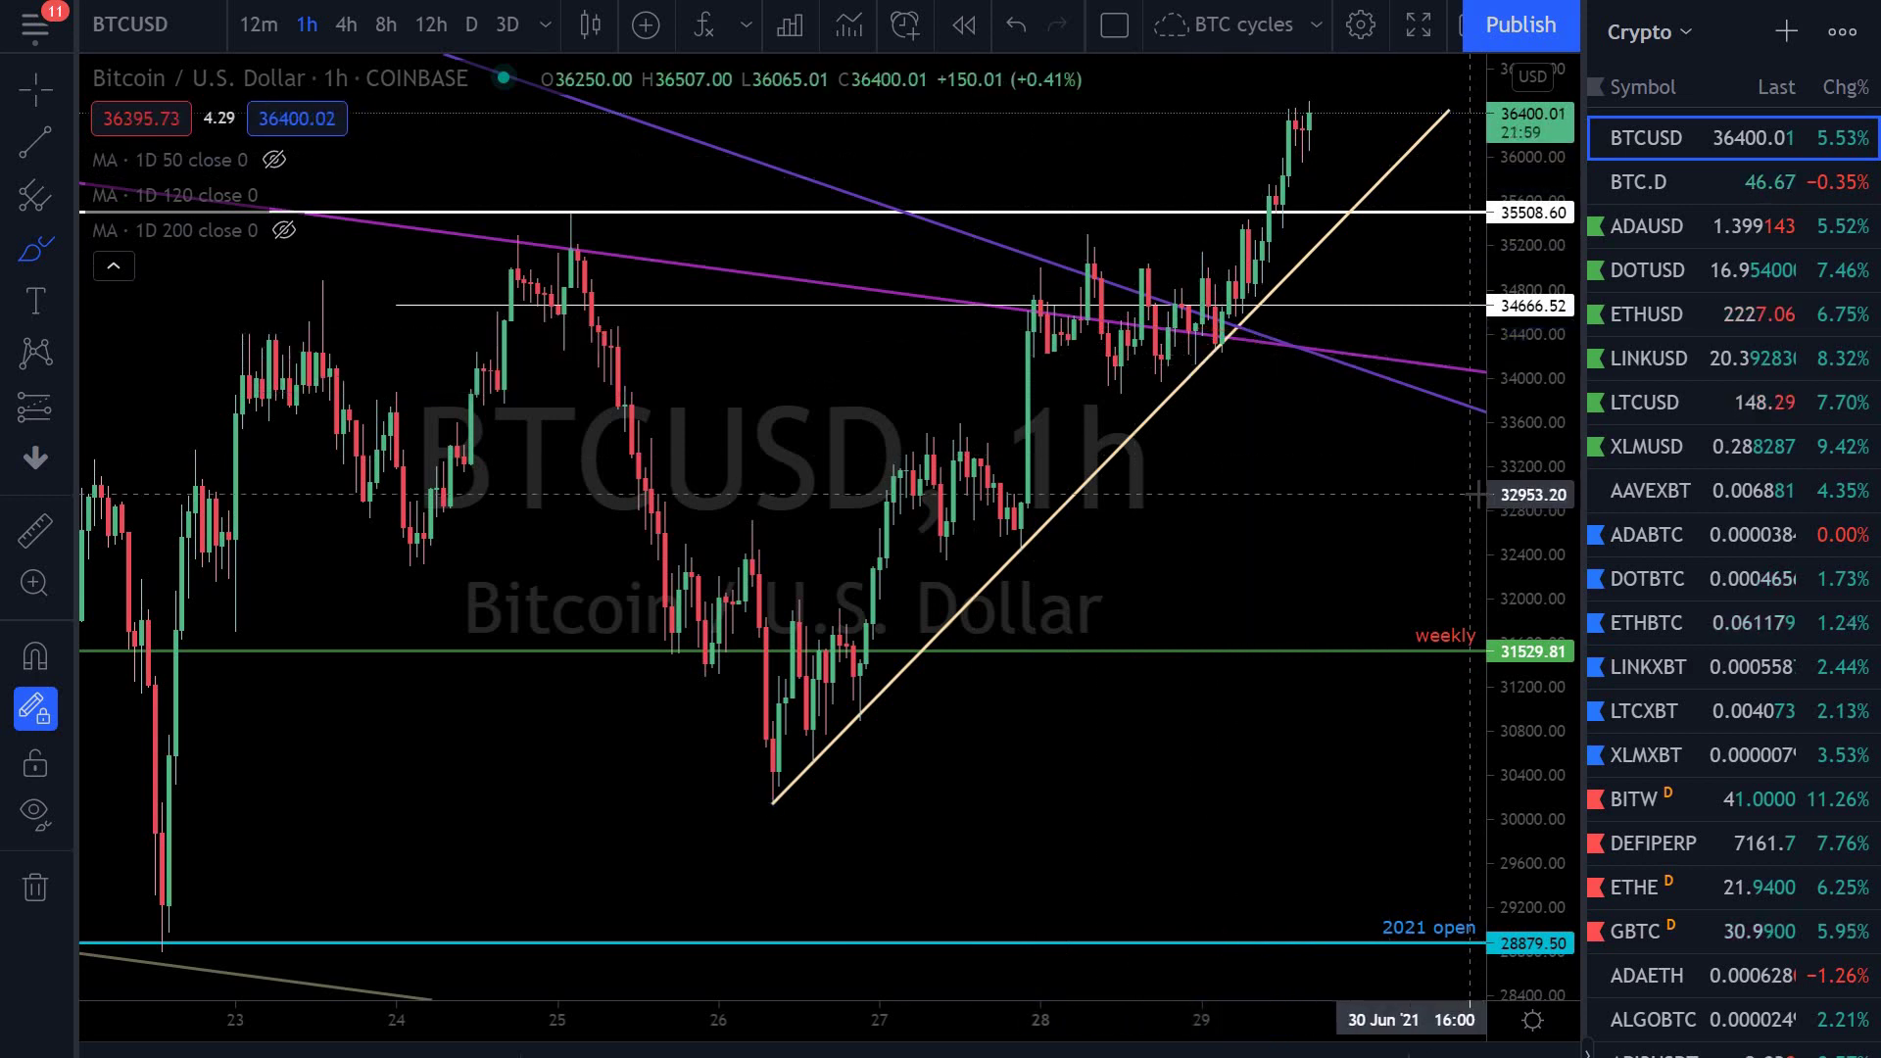
Return the chart to the daily timeframe and look over the price action since January 2021
{"action": "key", "text": "d"}
{"action": "key", "text": "Return"}
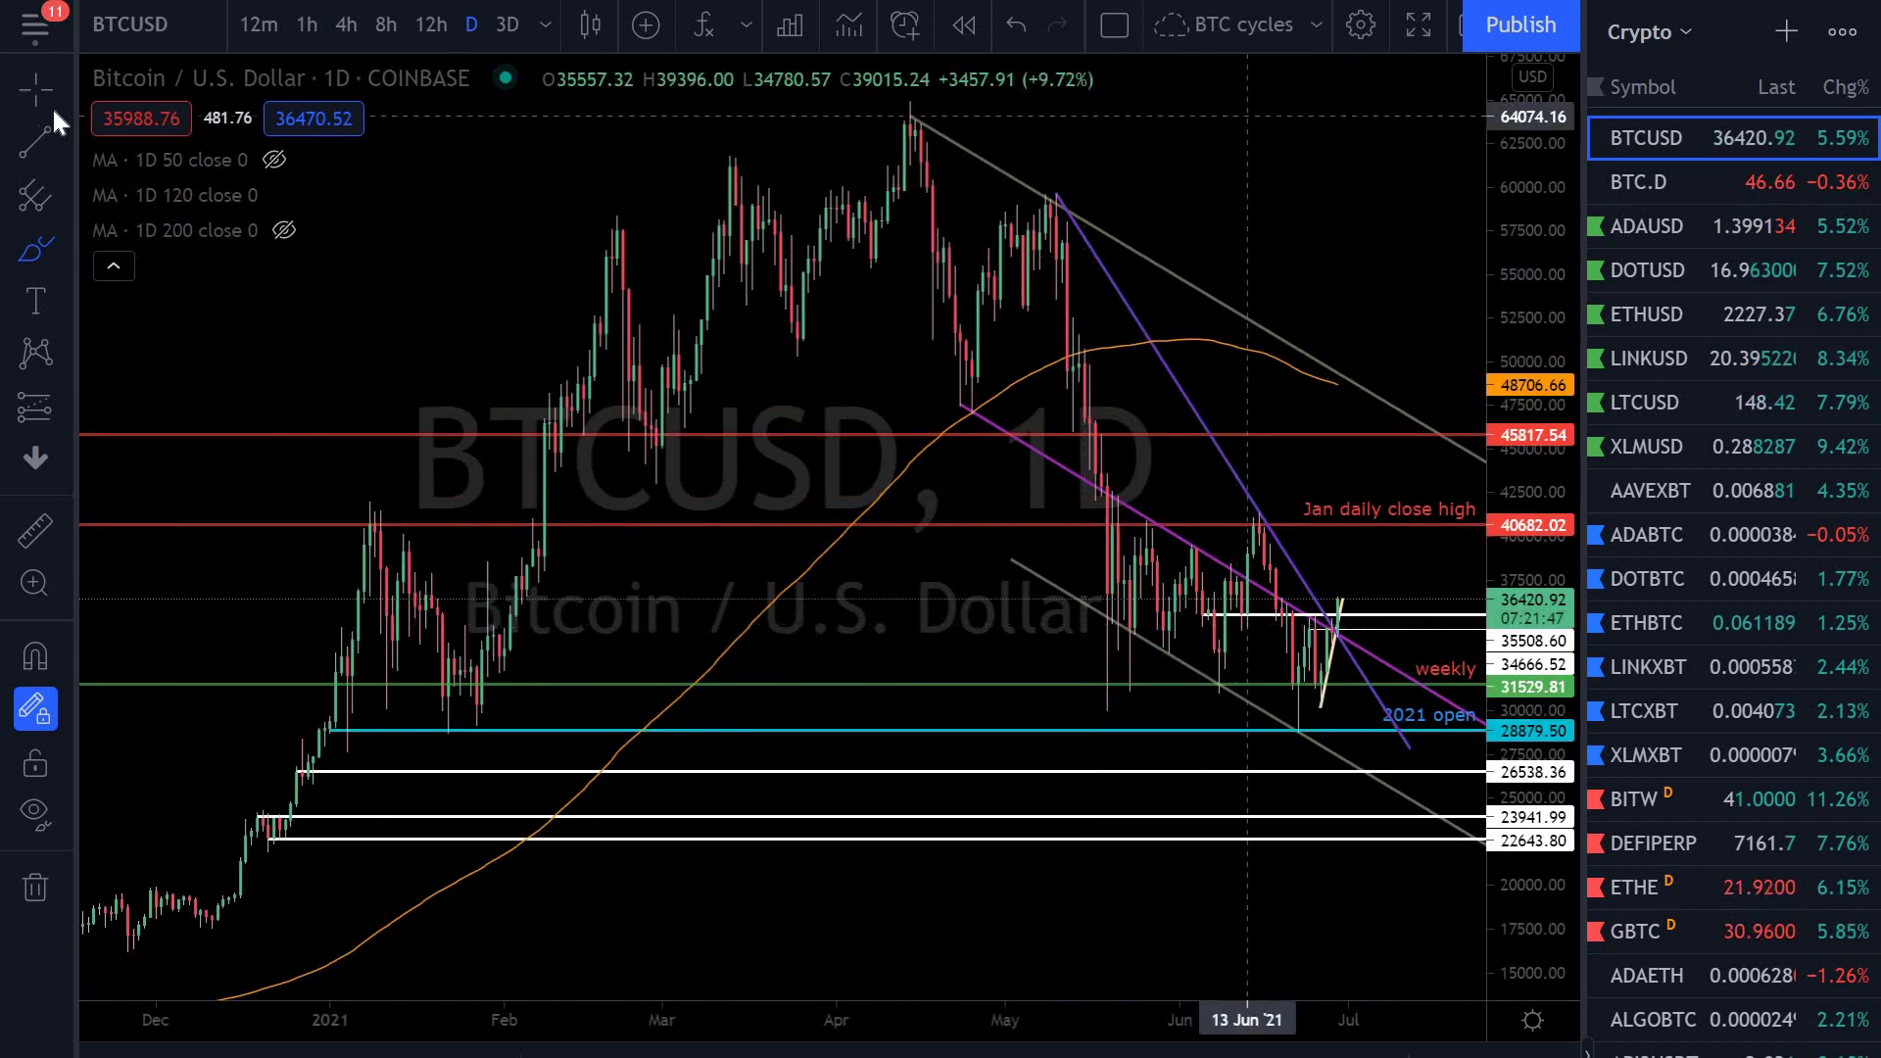
{"action": "scroll", "coordinate": [1274, 382], "scroll_direction": "up", "scroll_amount": 5}
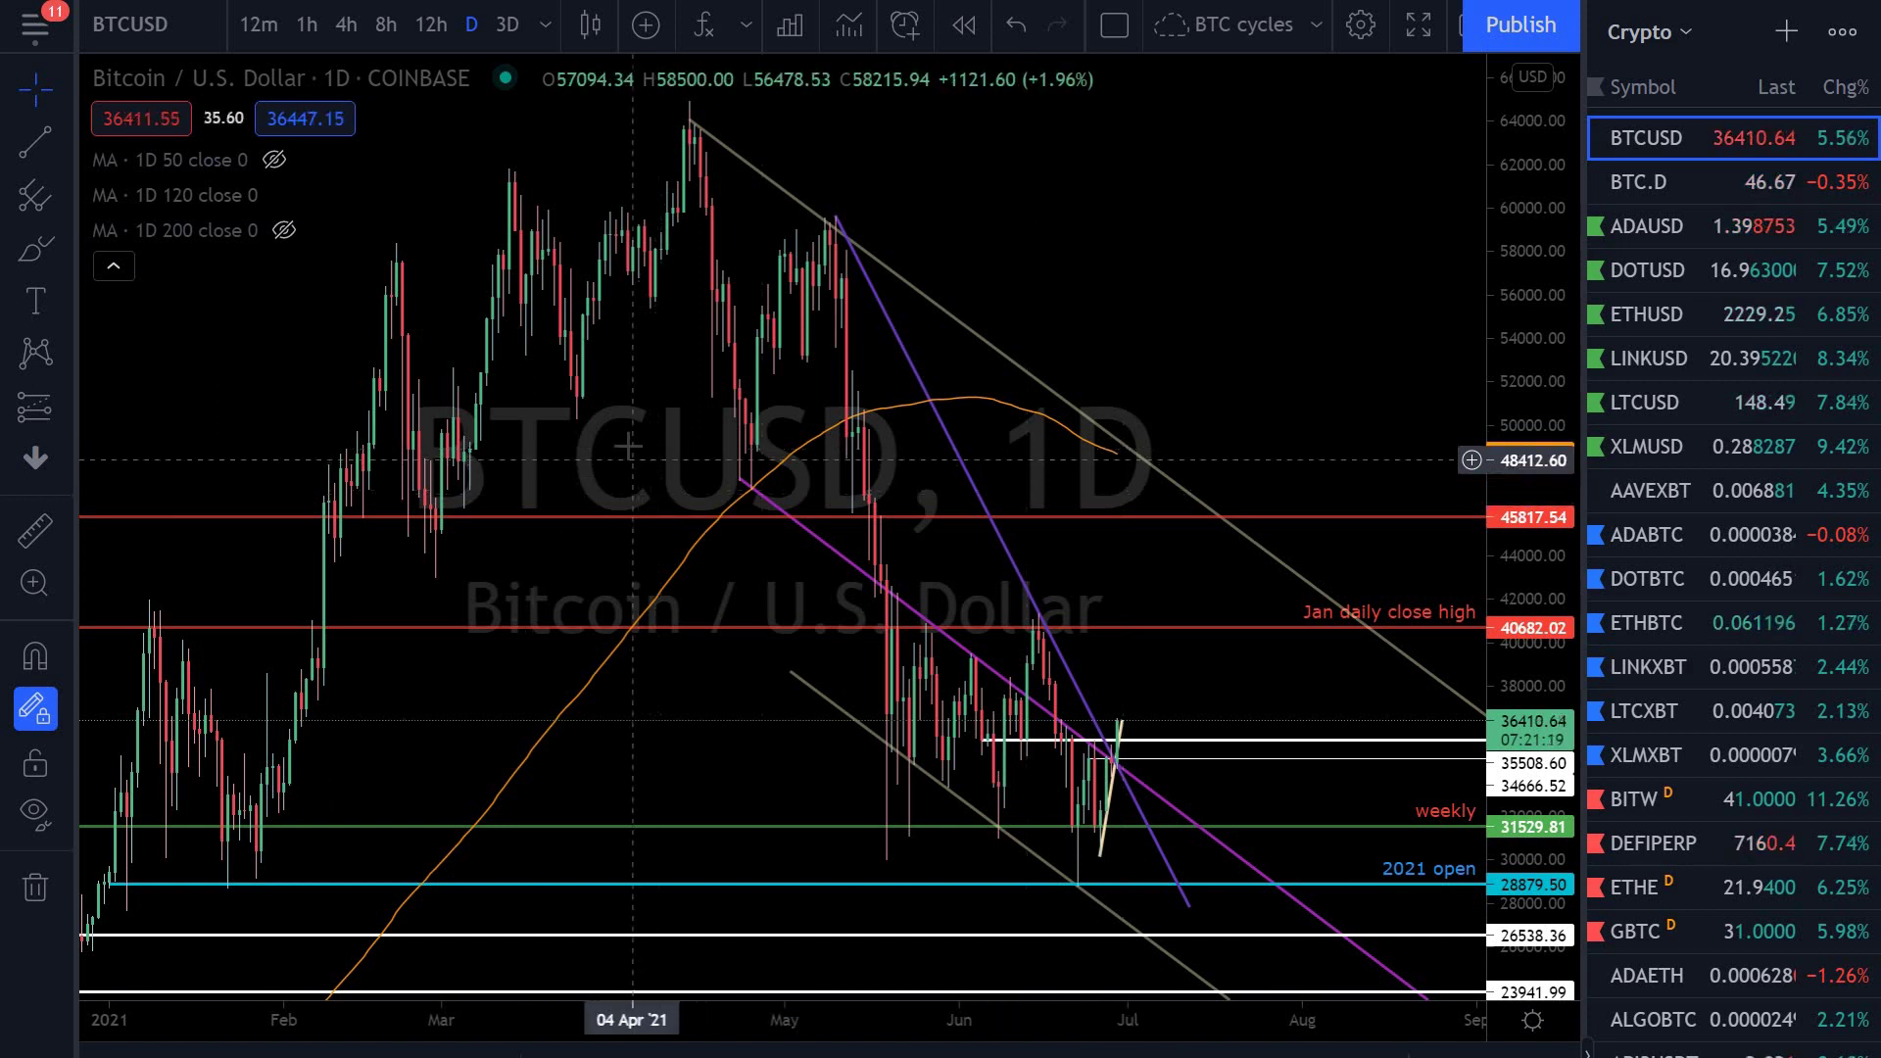
Examine the daily price history back to 2017 against the 120-day moving average, returning to the candles since late March 2021
{"action": "scroll", "coordinate": [862, 685], "scroll_direction": "down", "scroll_amount": 5}
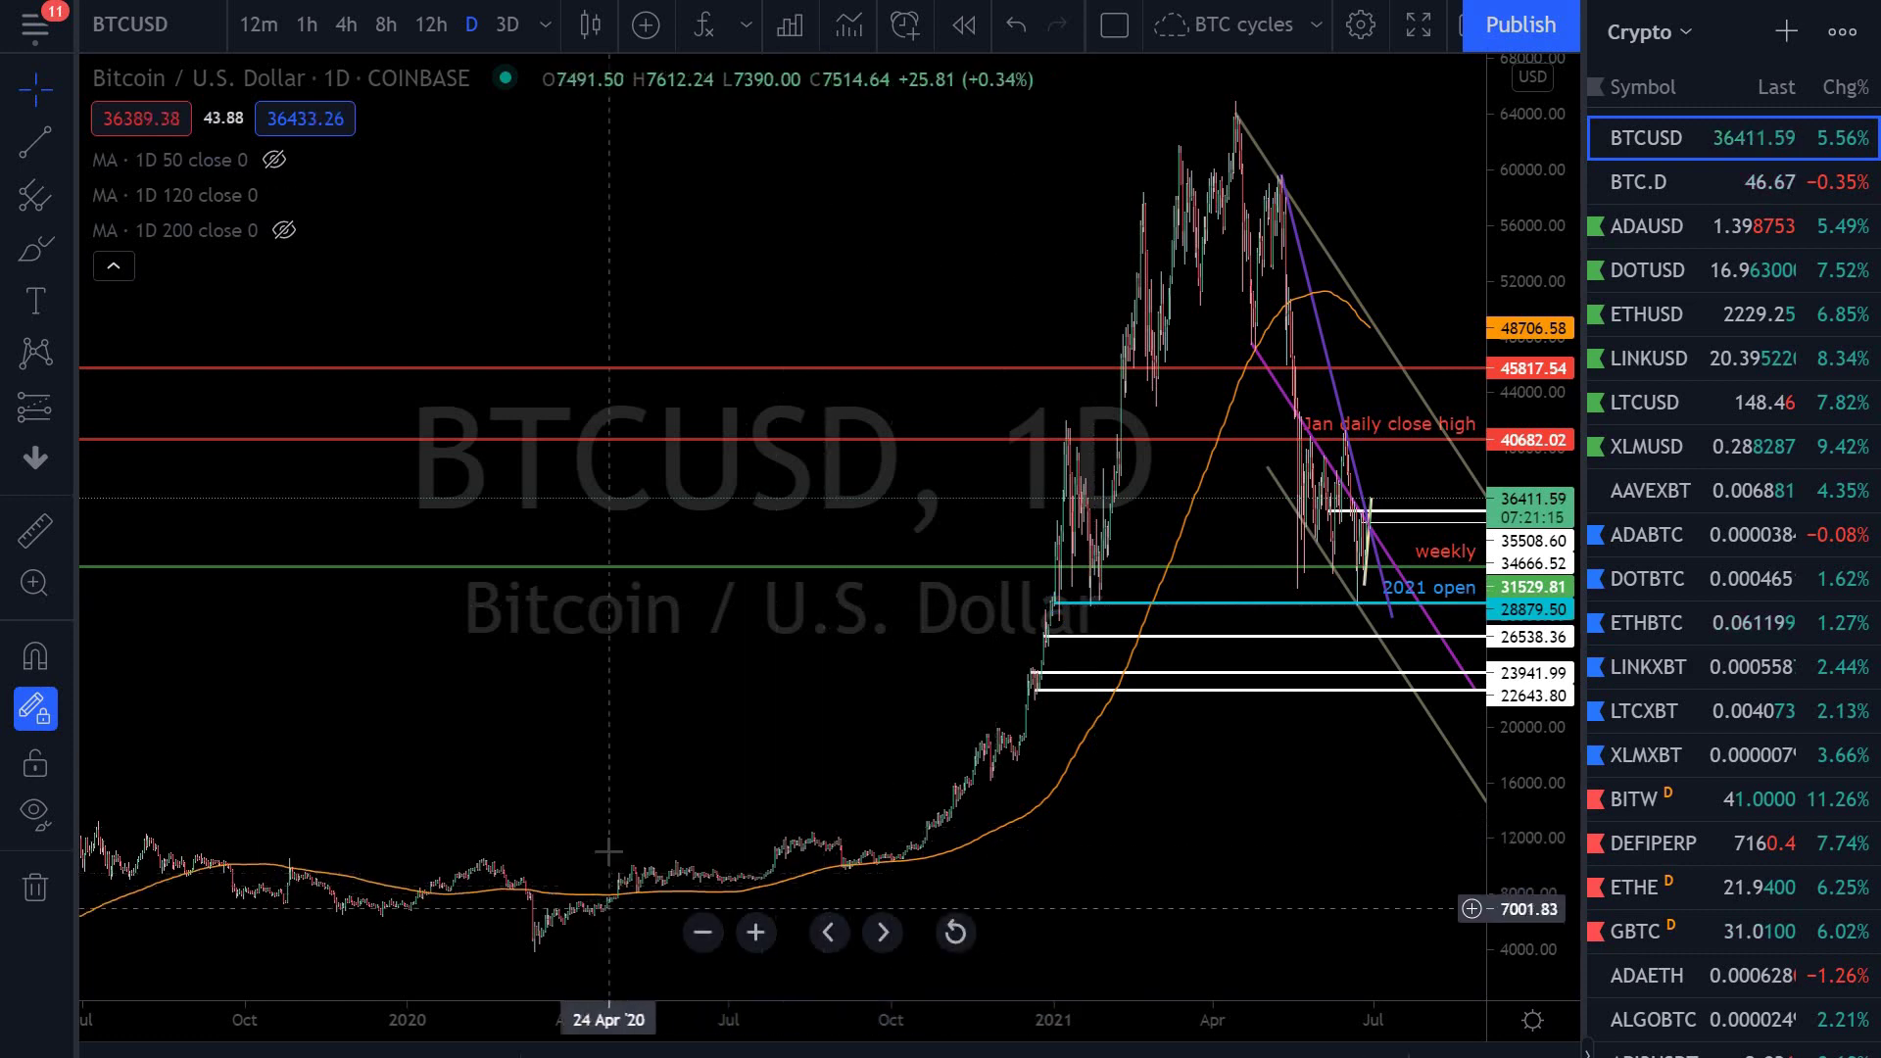
{"action": "scroll", "coordinate": [1021, 870], "scroll_direction": "down", "scroll_amount": 3}
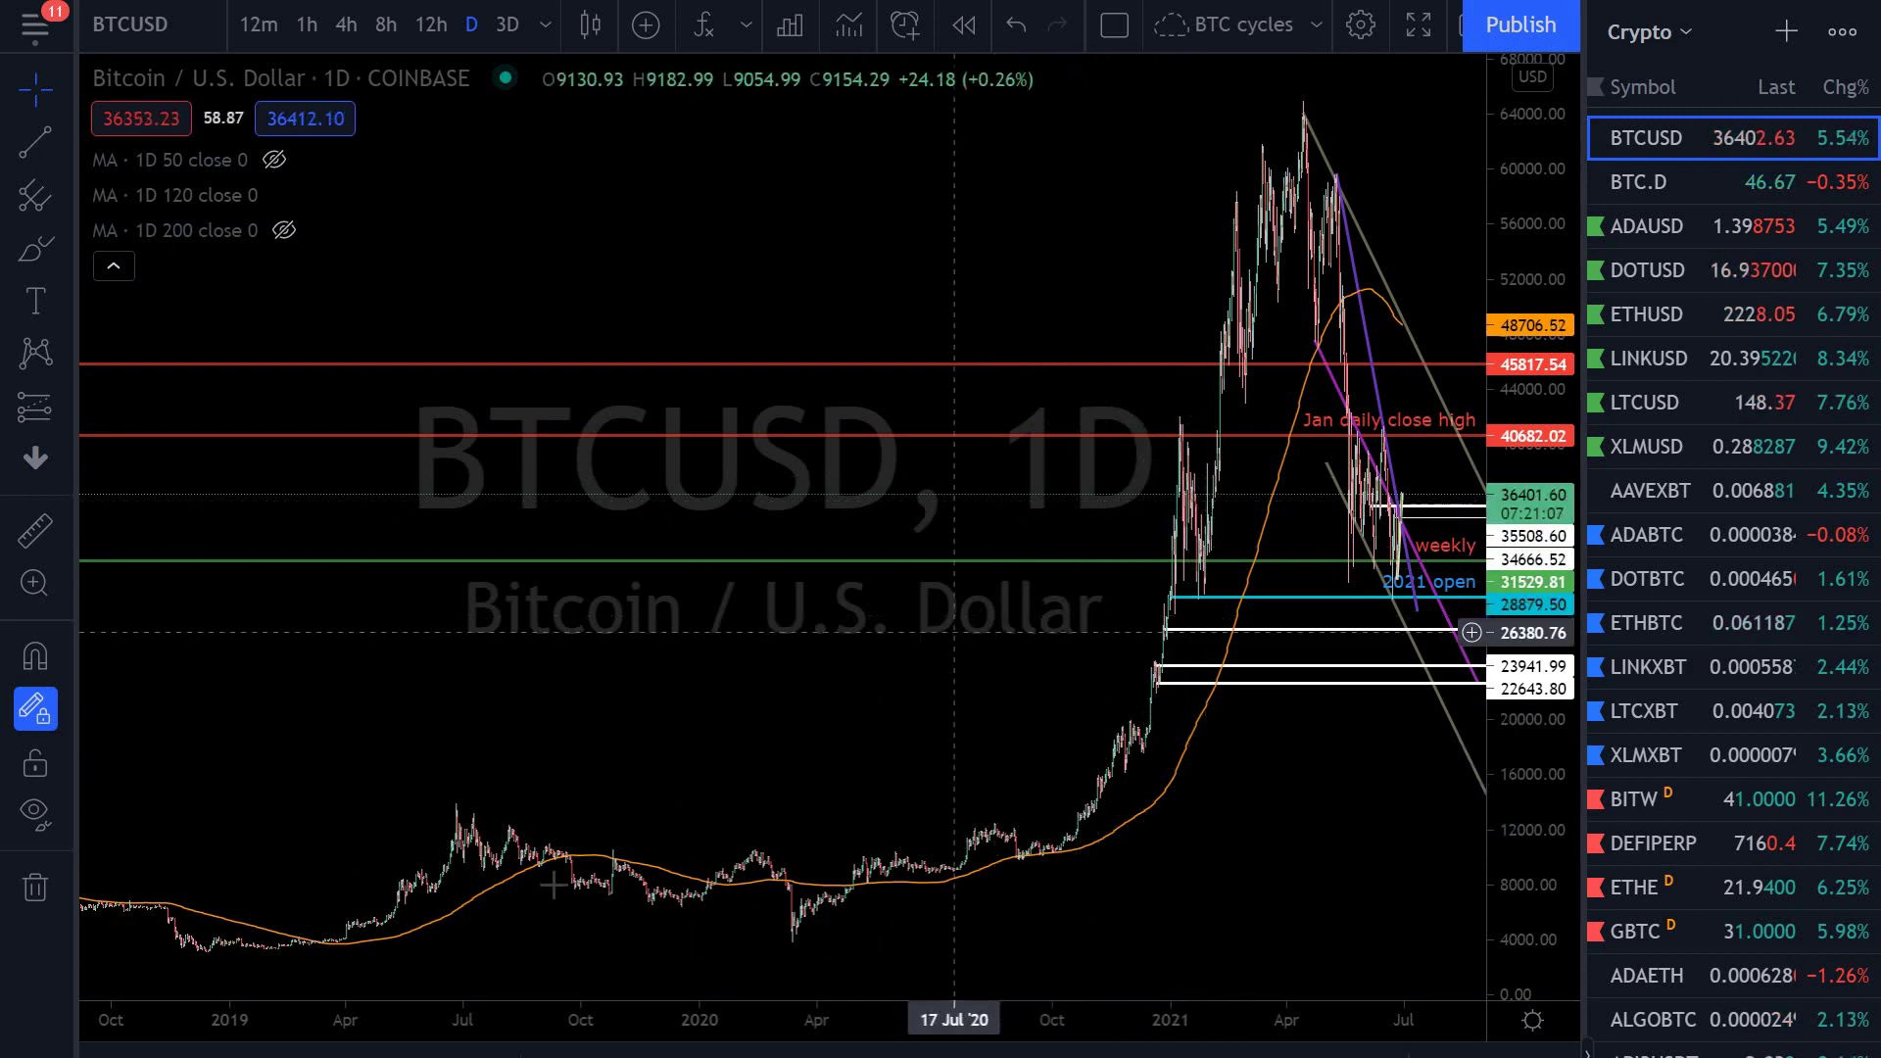
{"action": "scroll", "coordinate": [566, 825], "scroll_direction": "down", "scroll_amount": 5}
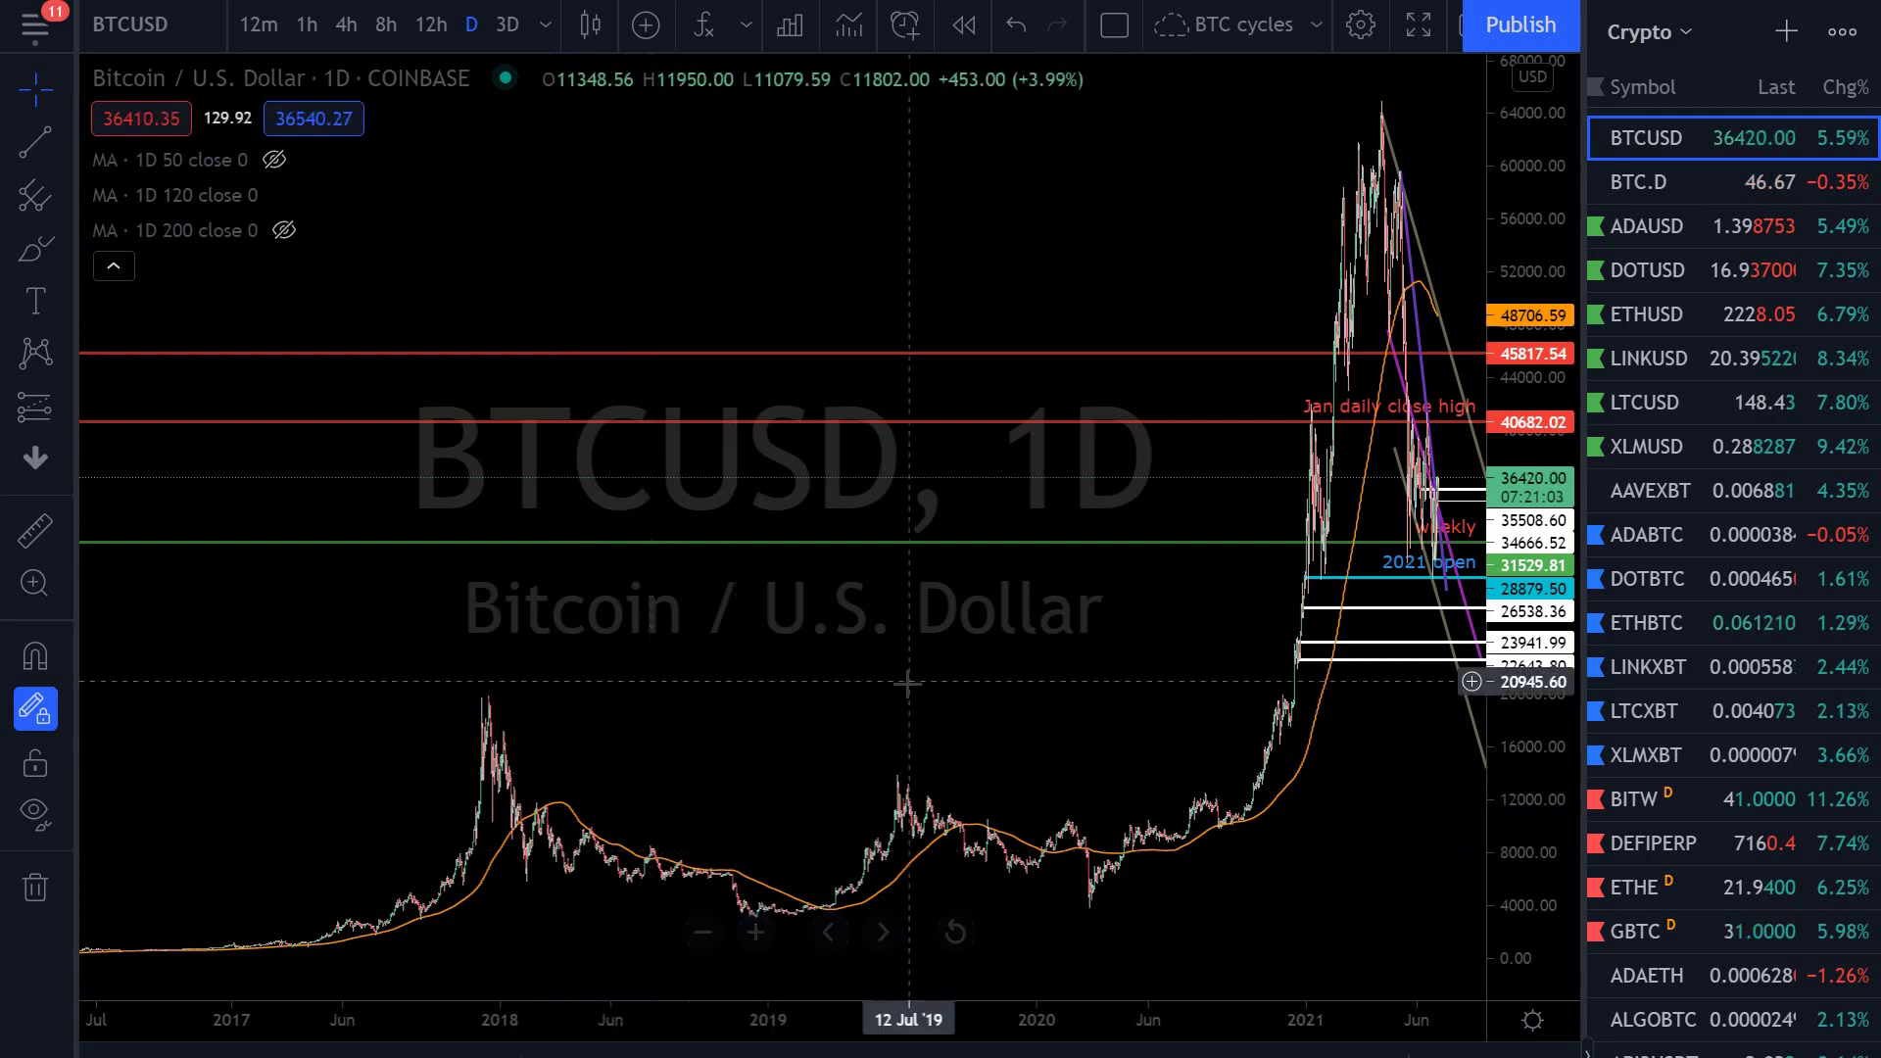
{"action": "scroll", "coordinate": [926, 686], "scroll_direction": "up", "scroll_amount": 10}
{"action": "scroll", "coordinate": [765, 728], "scroll_direction": "up", "scroll_amount": 2}
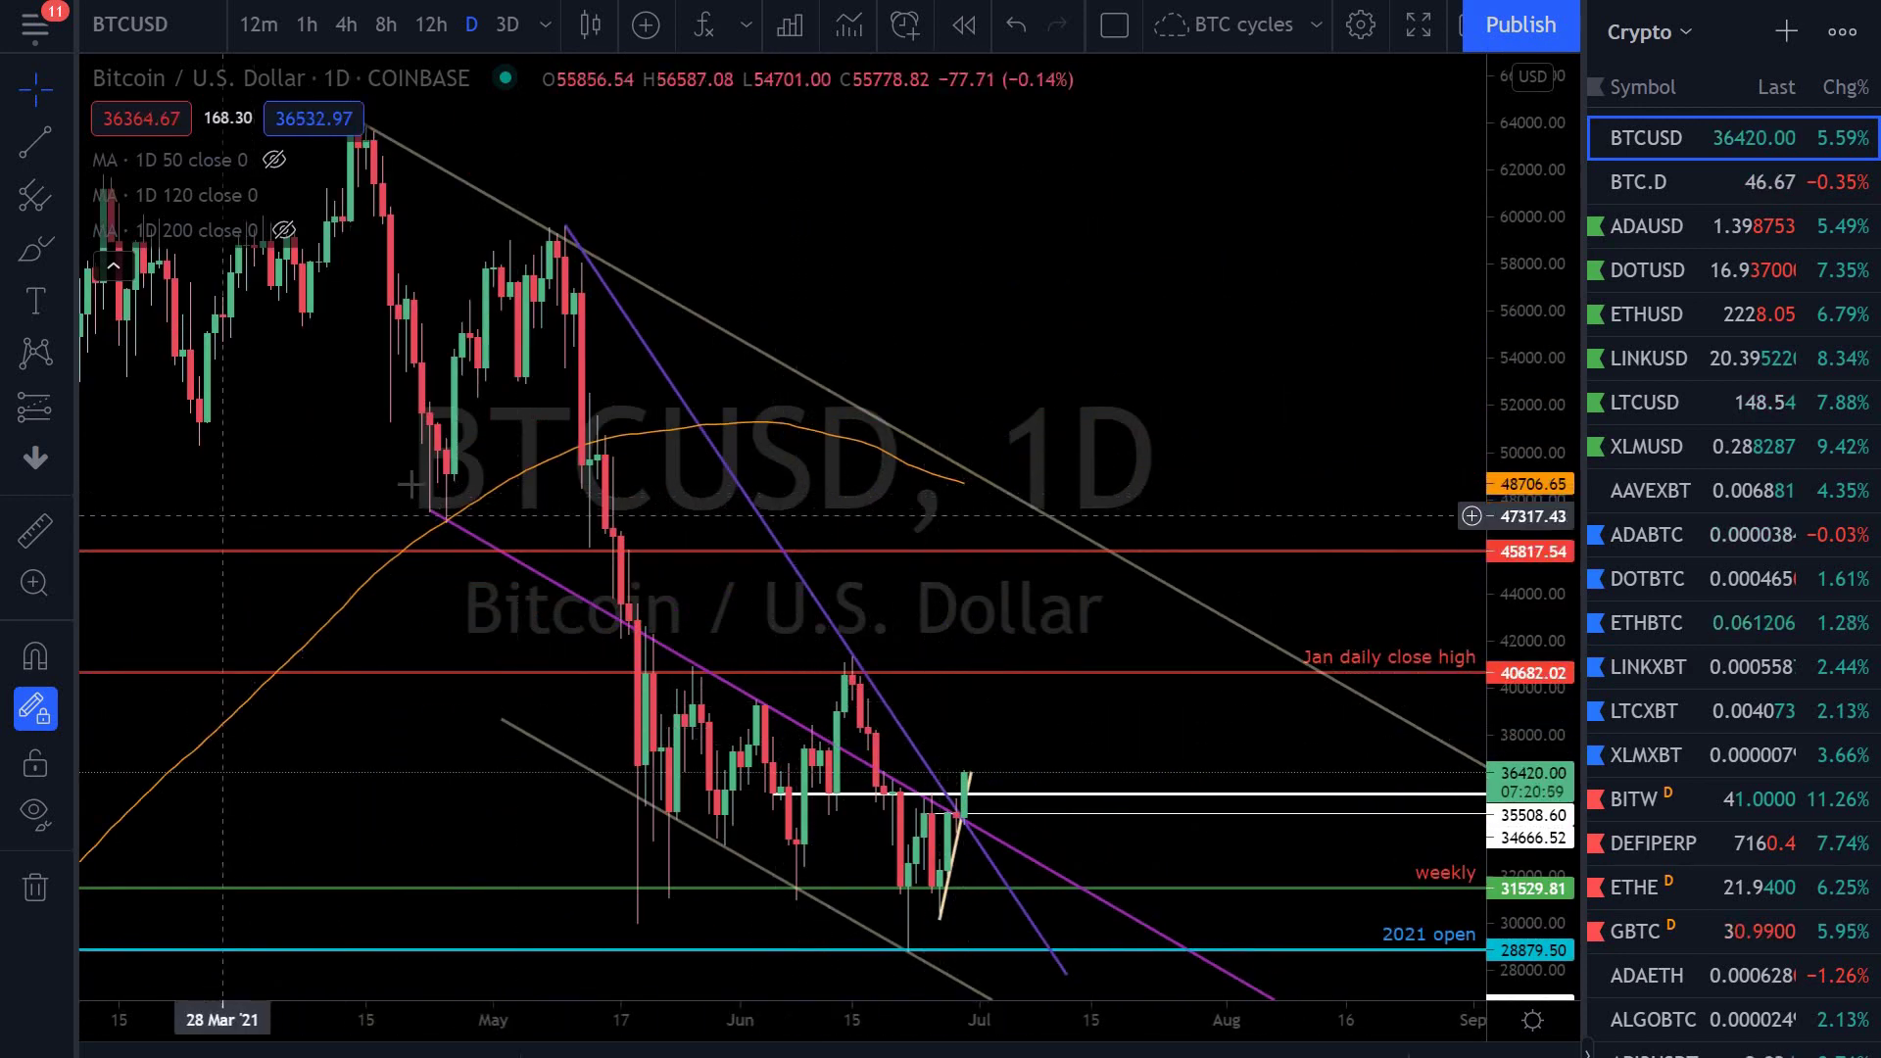
Circle in red the area where the 120-day moving average meets the upper descending channel line above 45817.54, and delete the circle
{"action": "key", "text": "alt+shift+b"}
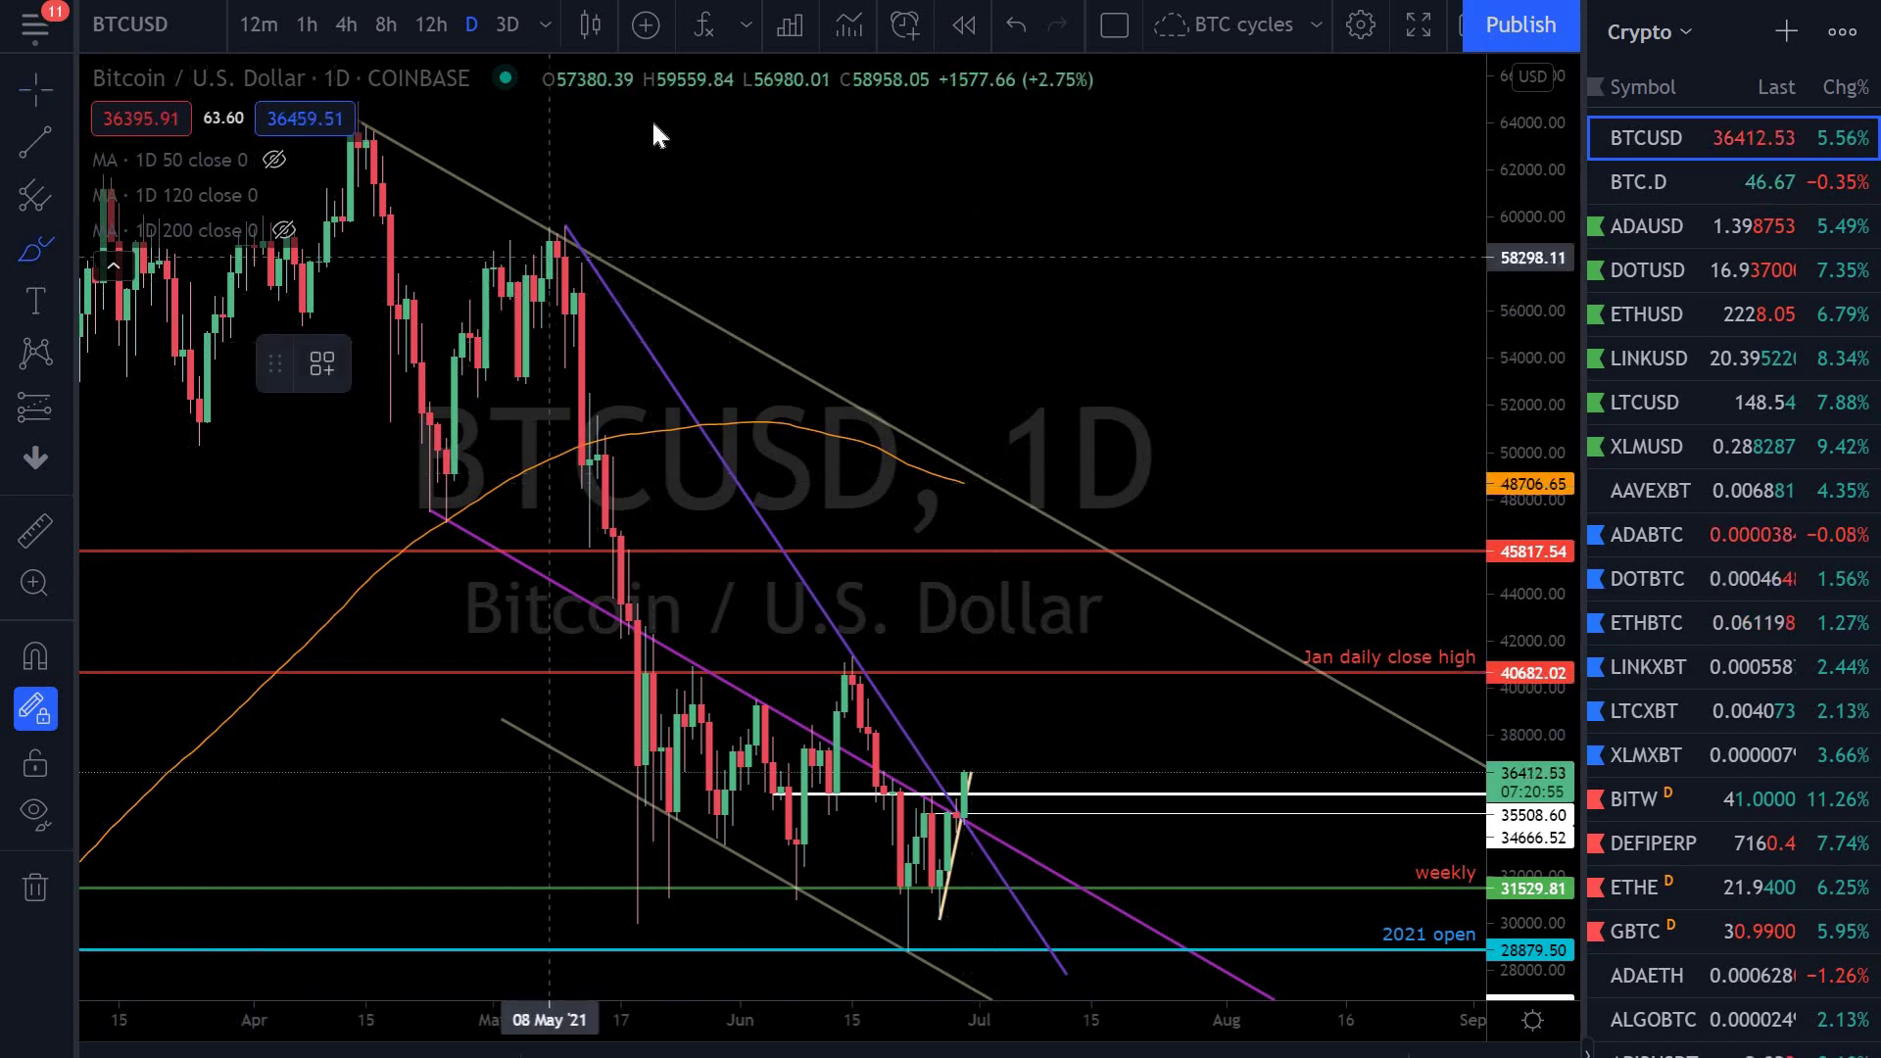
{"action": "scroll", "coordinate": [650, 127], "scroll_direction": "down", "scroll_amount": 2}
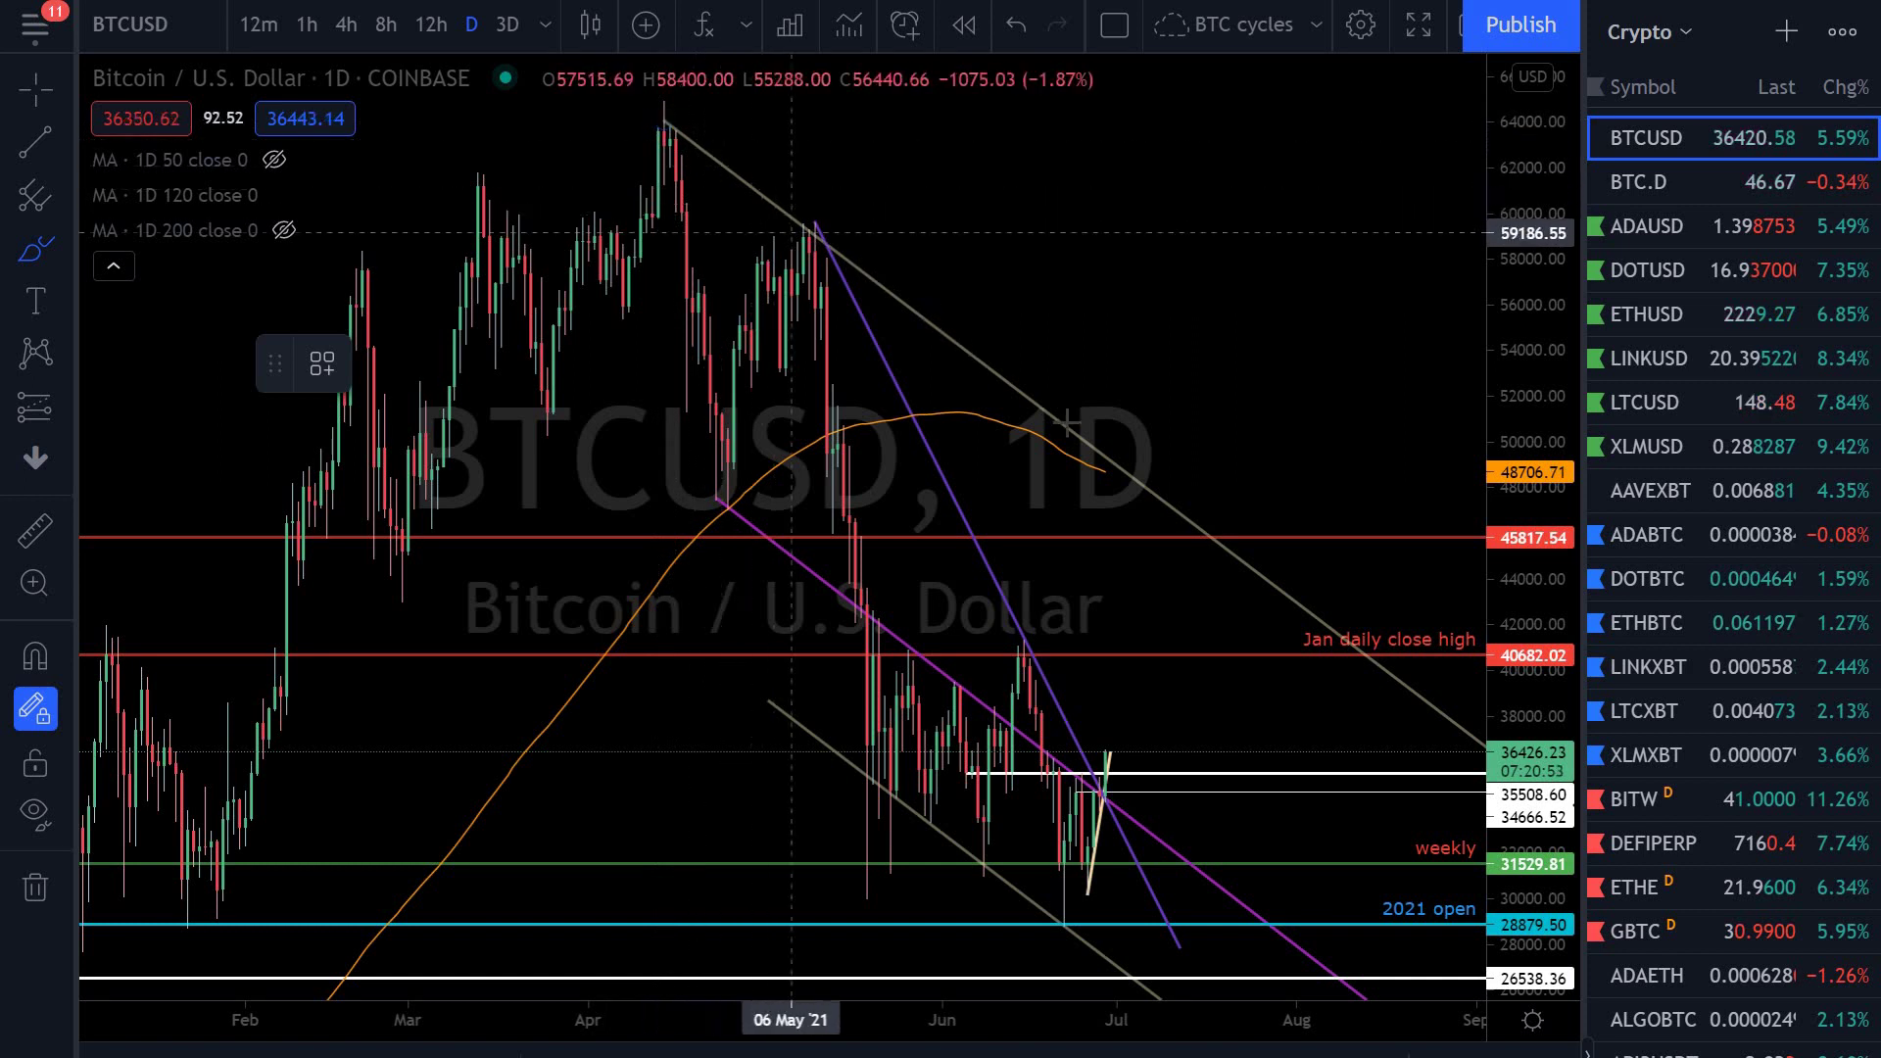
{"action": "mouse_move", "coordinate": [1127, 424]}
{"action": "left_mouse_down"}
{"action": "mouse_move", "coordinate": [1274, 451]}
{"action": "mouse_move", "coordinate": [1225, 544]}
{"action": "mouse_move", "coordinate": [1039, 441]}
{"action": "mouse_move", "coordinate": [1125, 424]}
{"action": "left_mouse_up"}
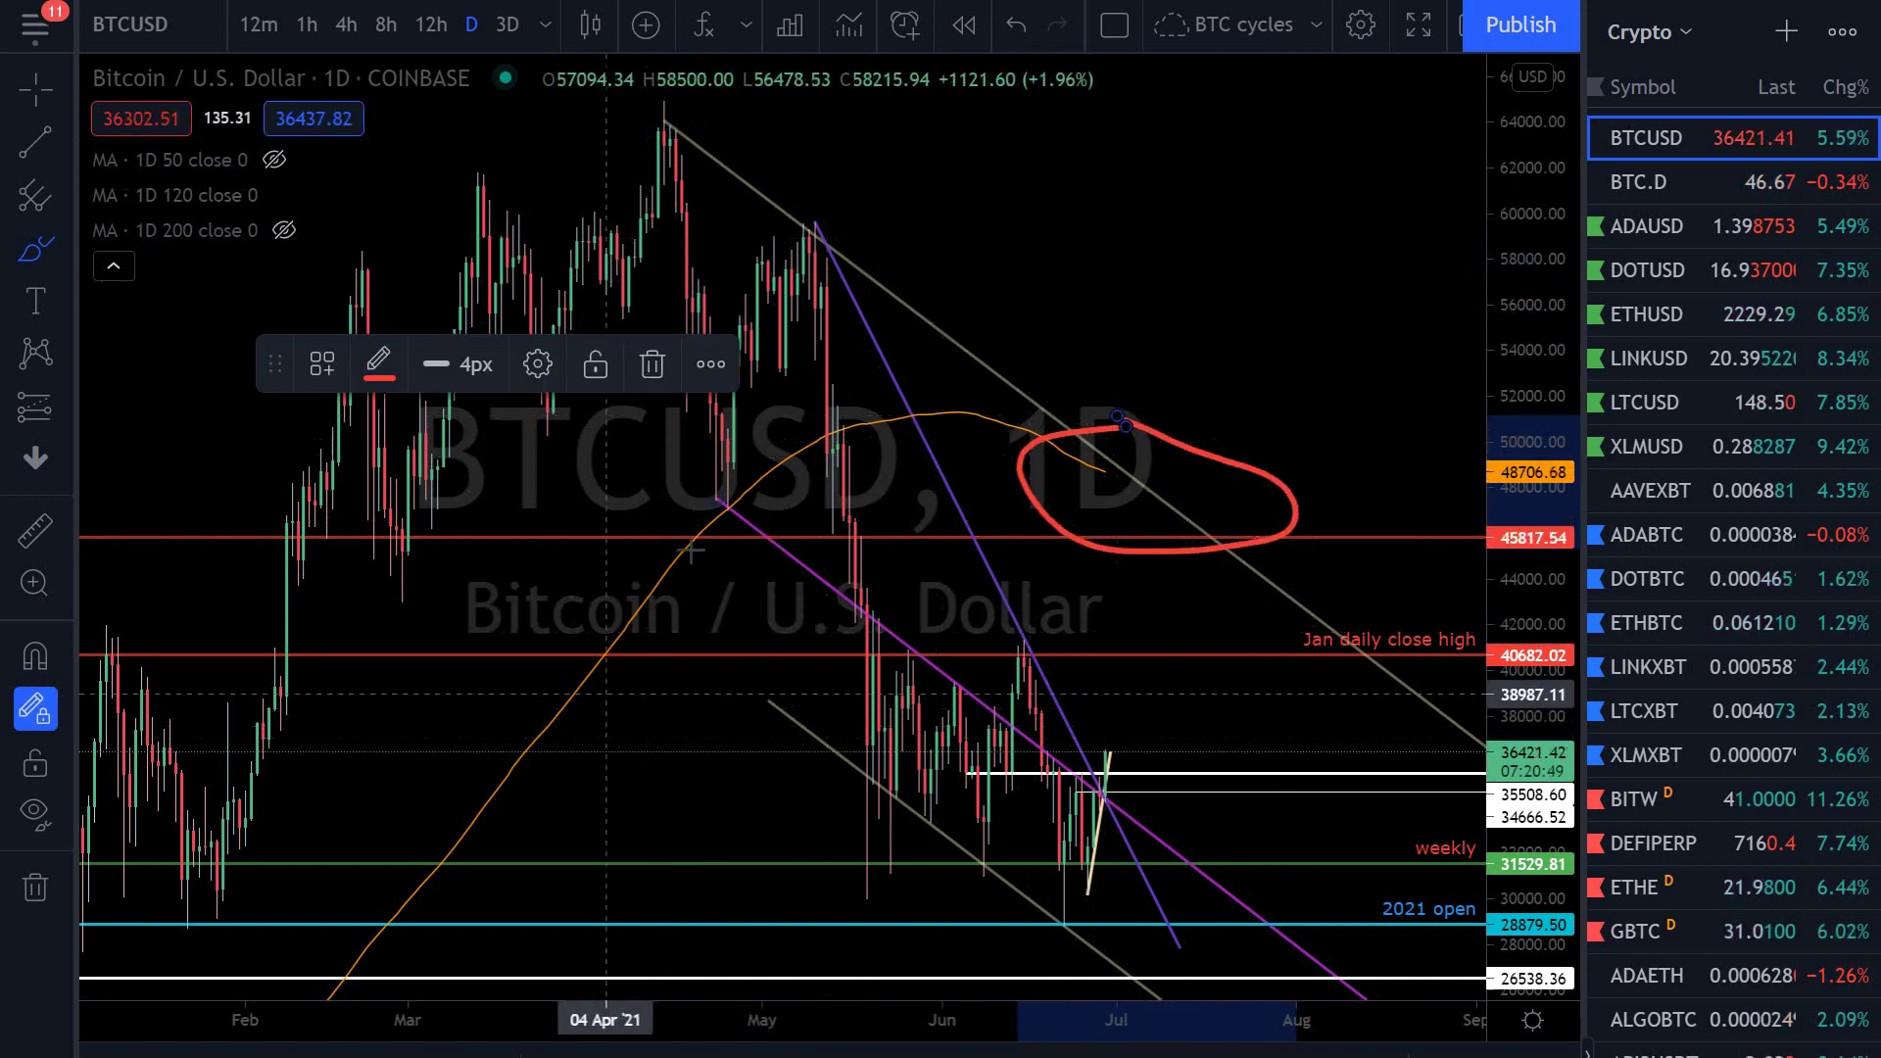
{"action": "scroll", "coordinate": [587, 588], "scroll_direction": "down", "scroll_amount": 2}
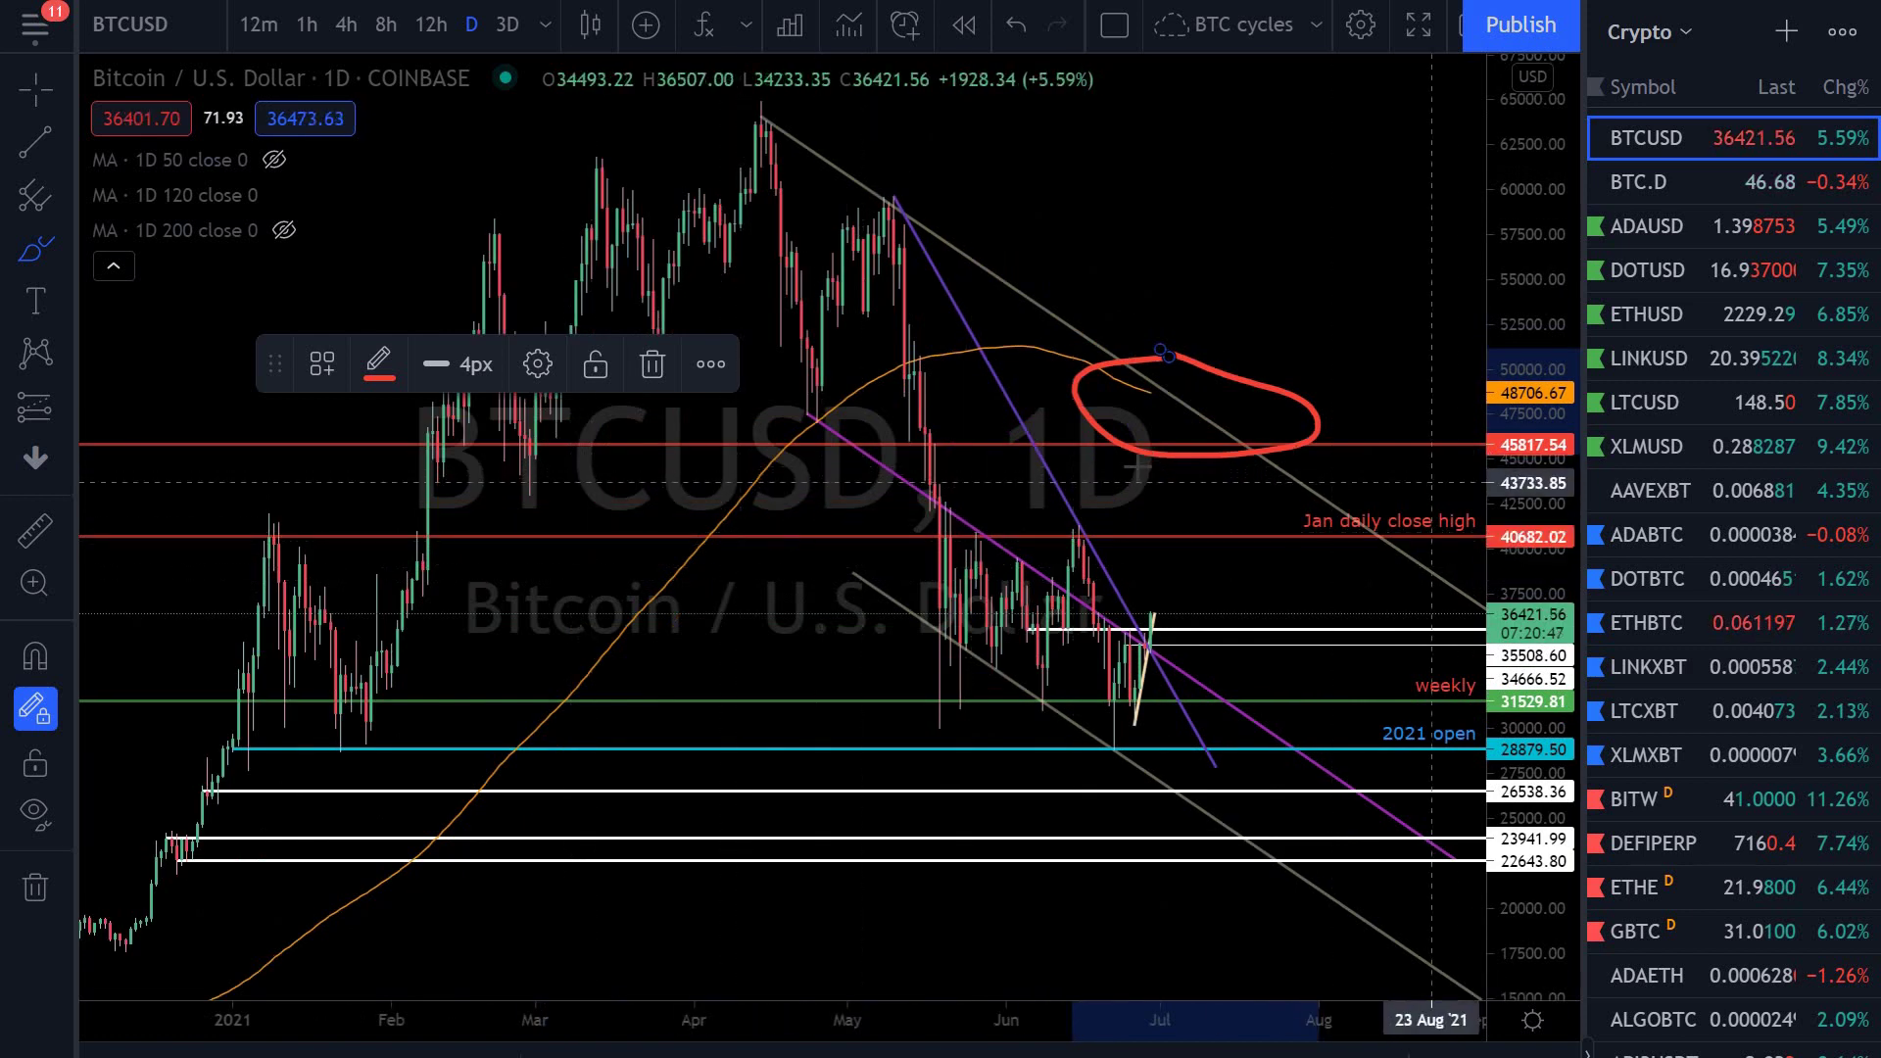
{"action": "key", "text": "Escape"}
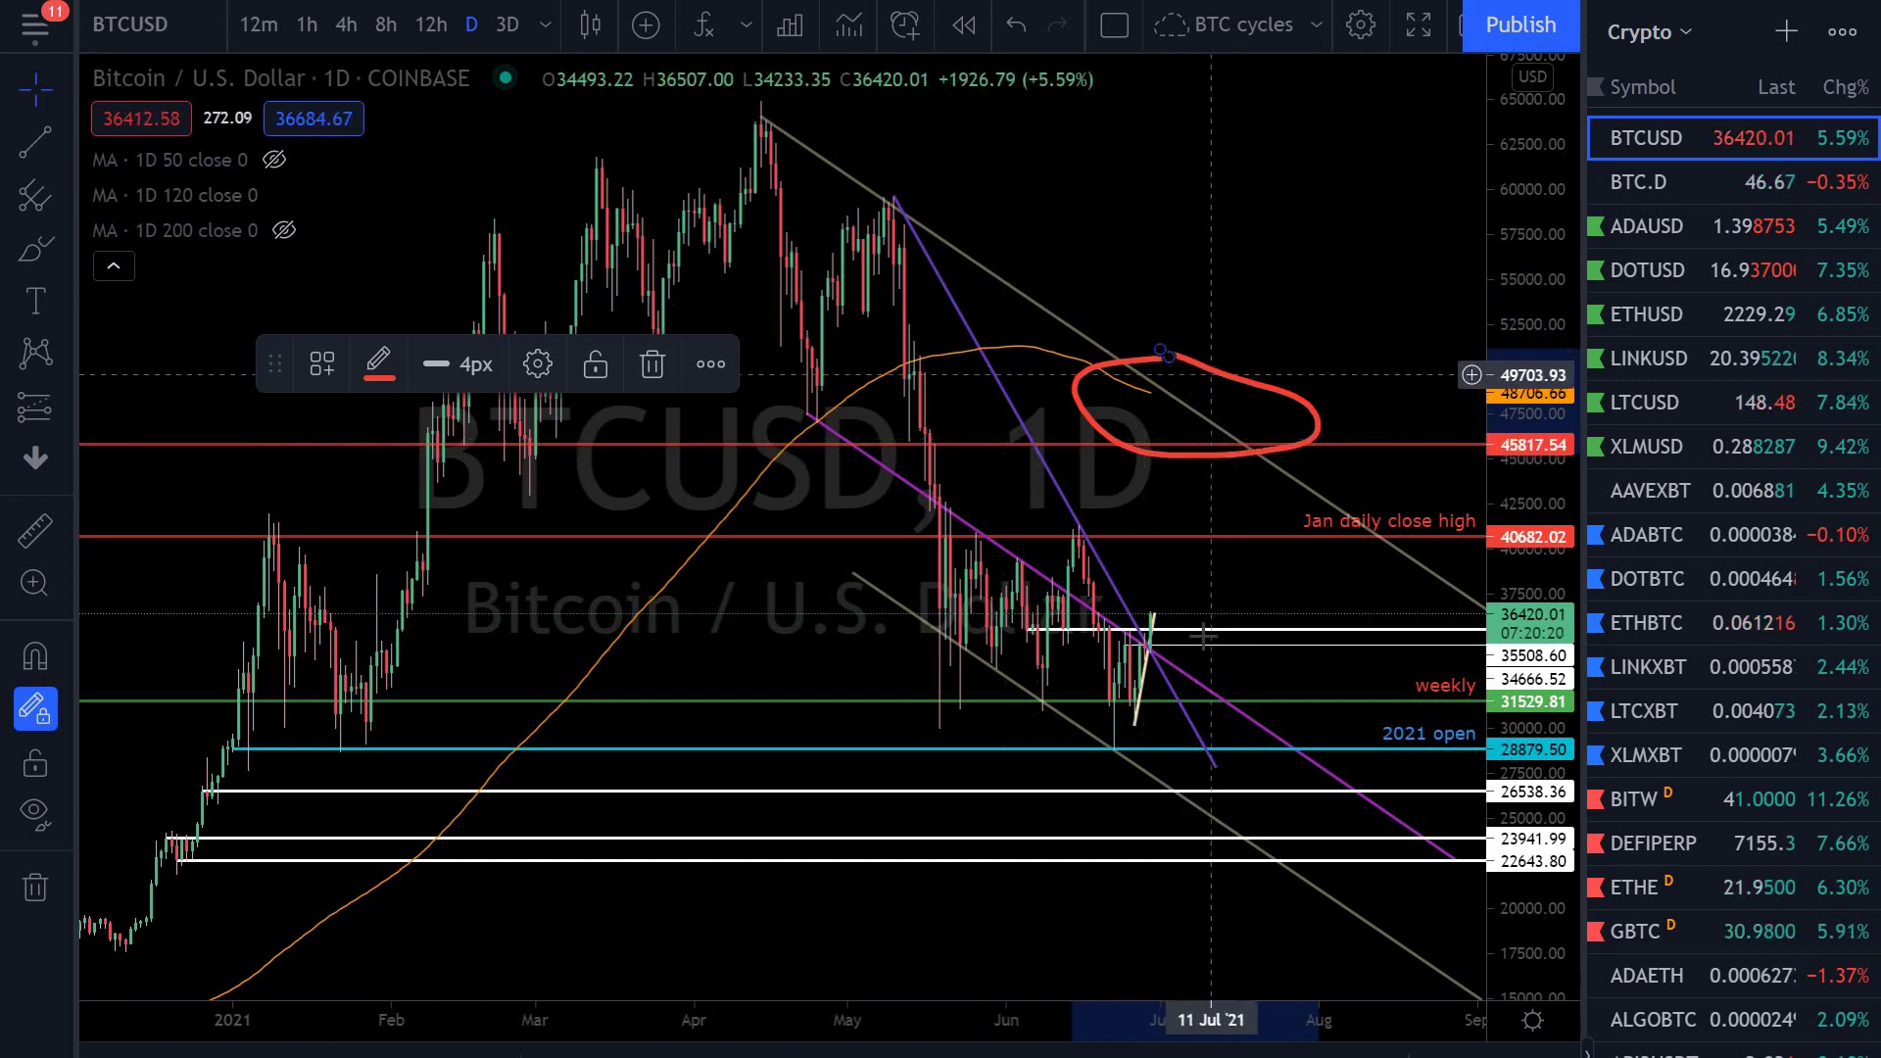
{"action": "key", "text": "Delete"}
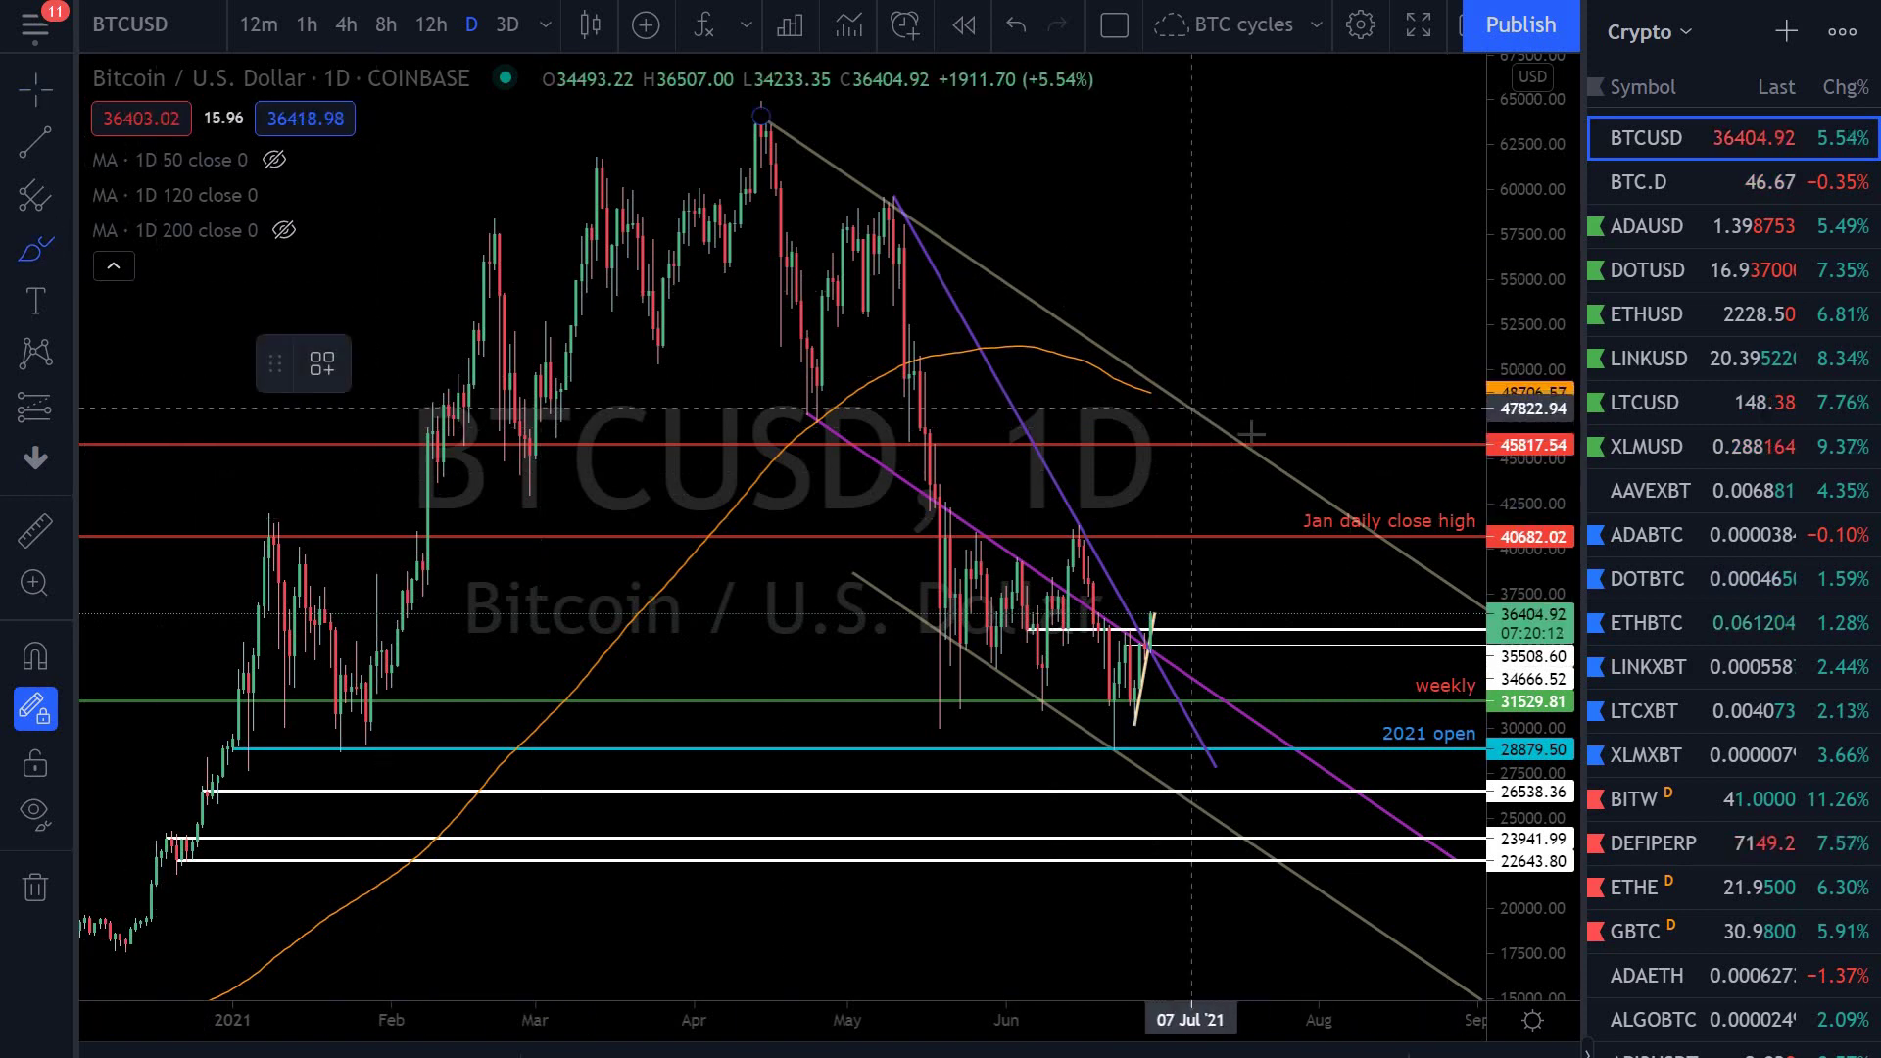
Brush a red breakout-and-retest path above the descending channel with a roughly horizontal stroke across it, and delete both strokes
{"action": "left_click_drag", "start_coordinate": [1195, 403], "coordinate": [1310, 299]}
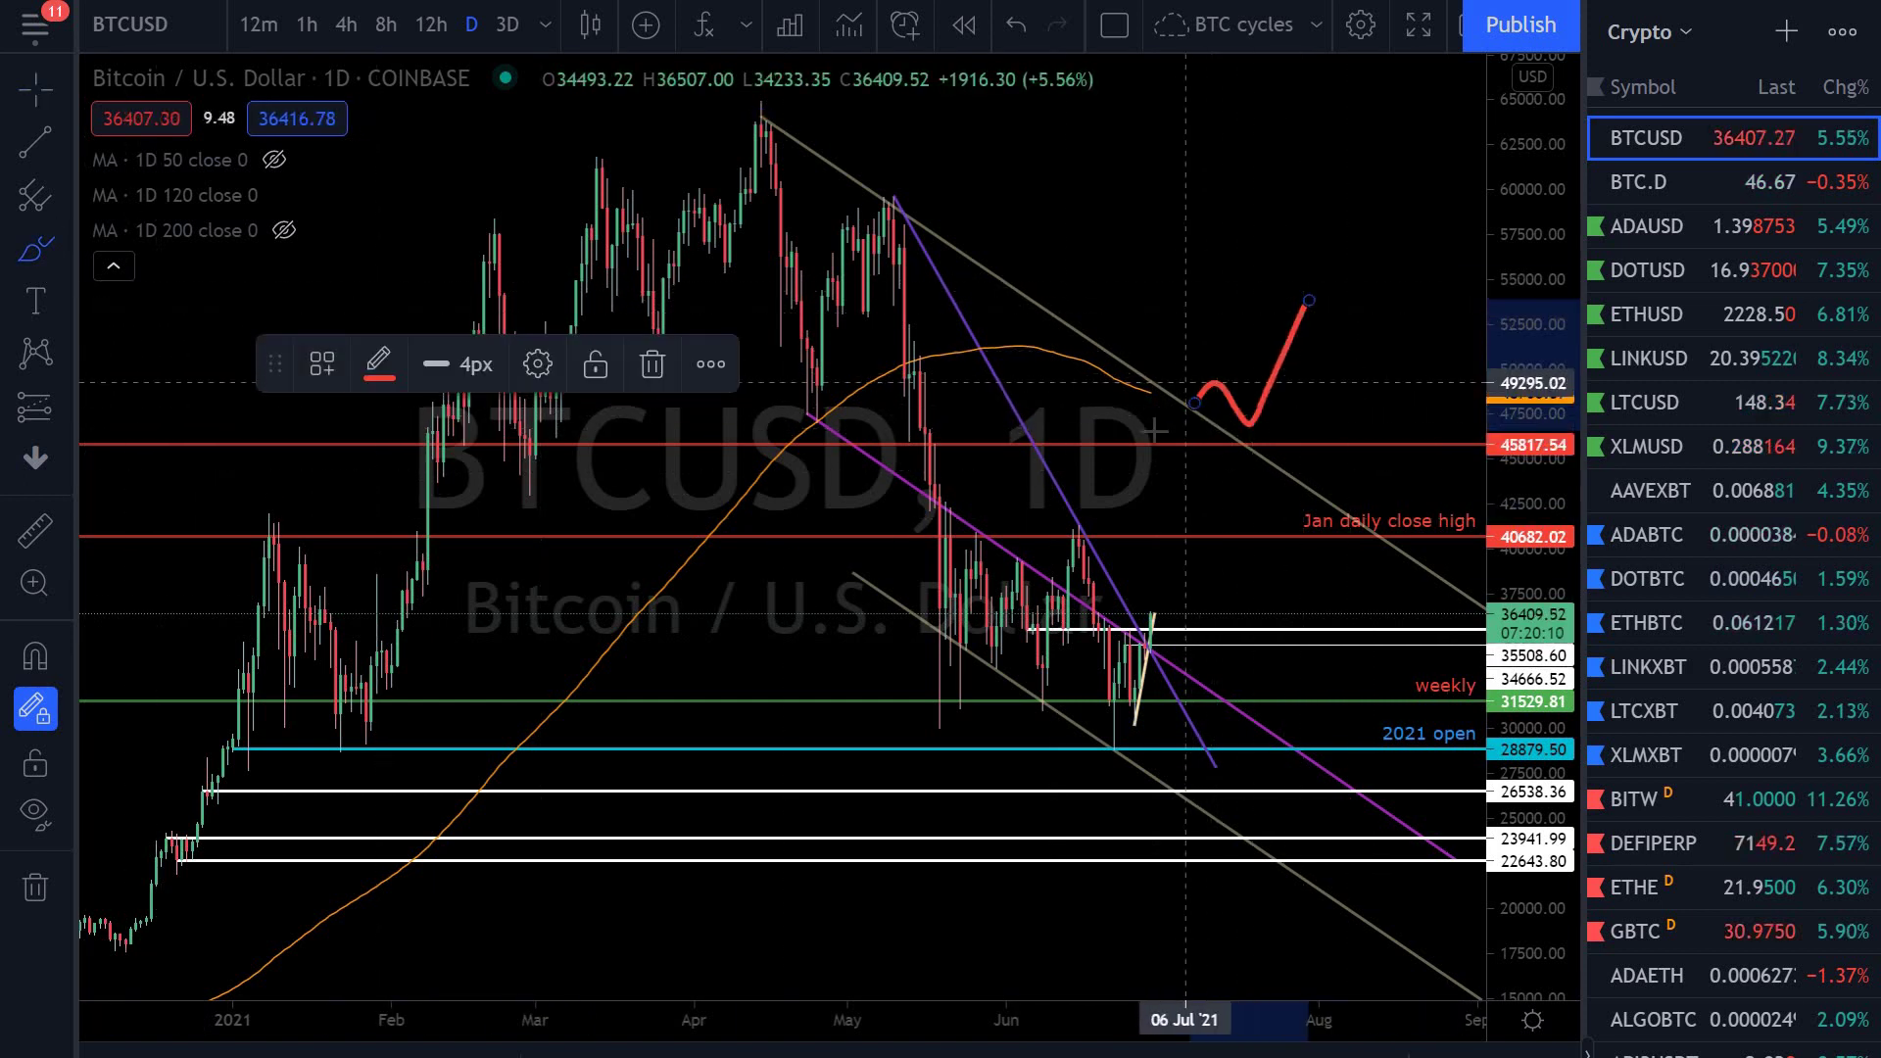
{"action": "left_click_drag", "start_coordinate": [1185, 380], "coordinate": [1377, 373]}
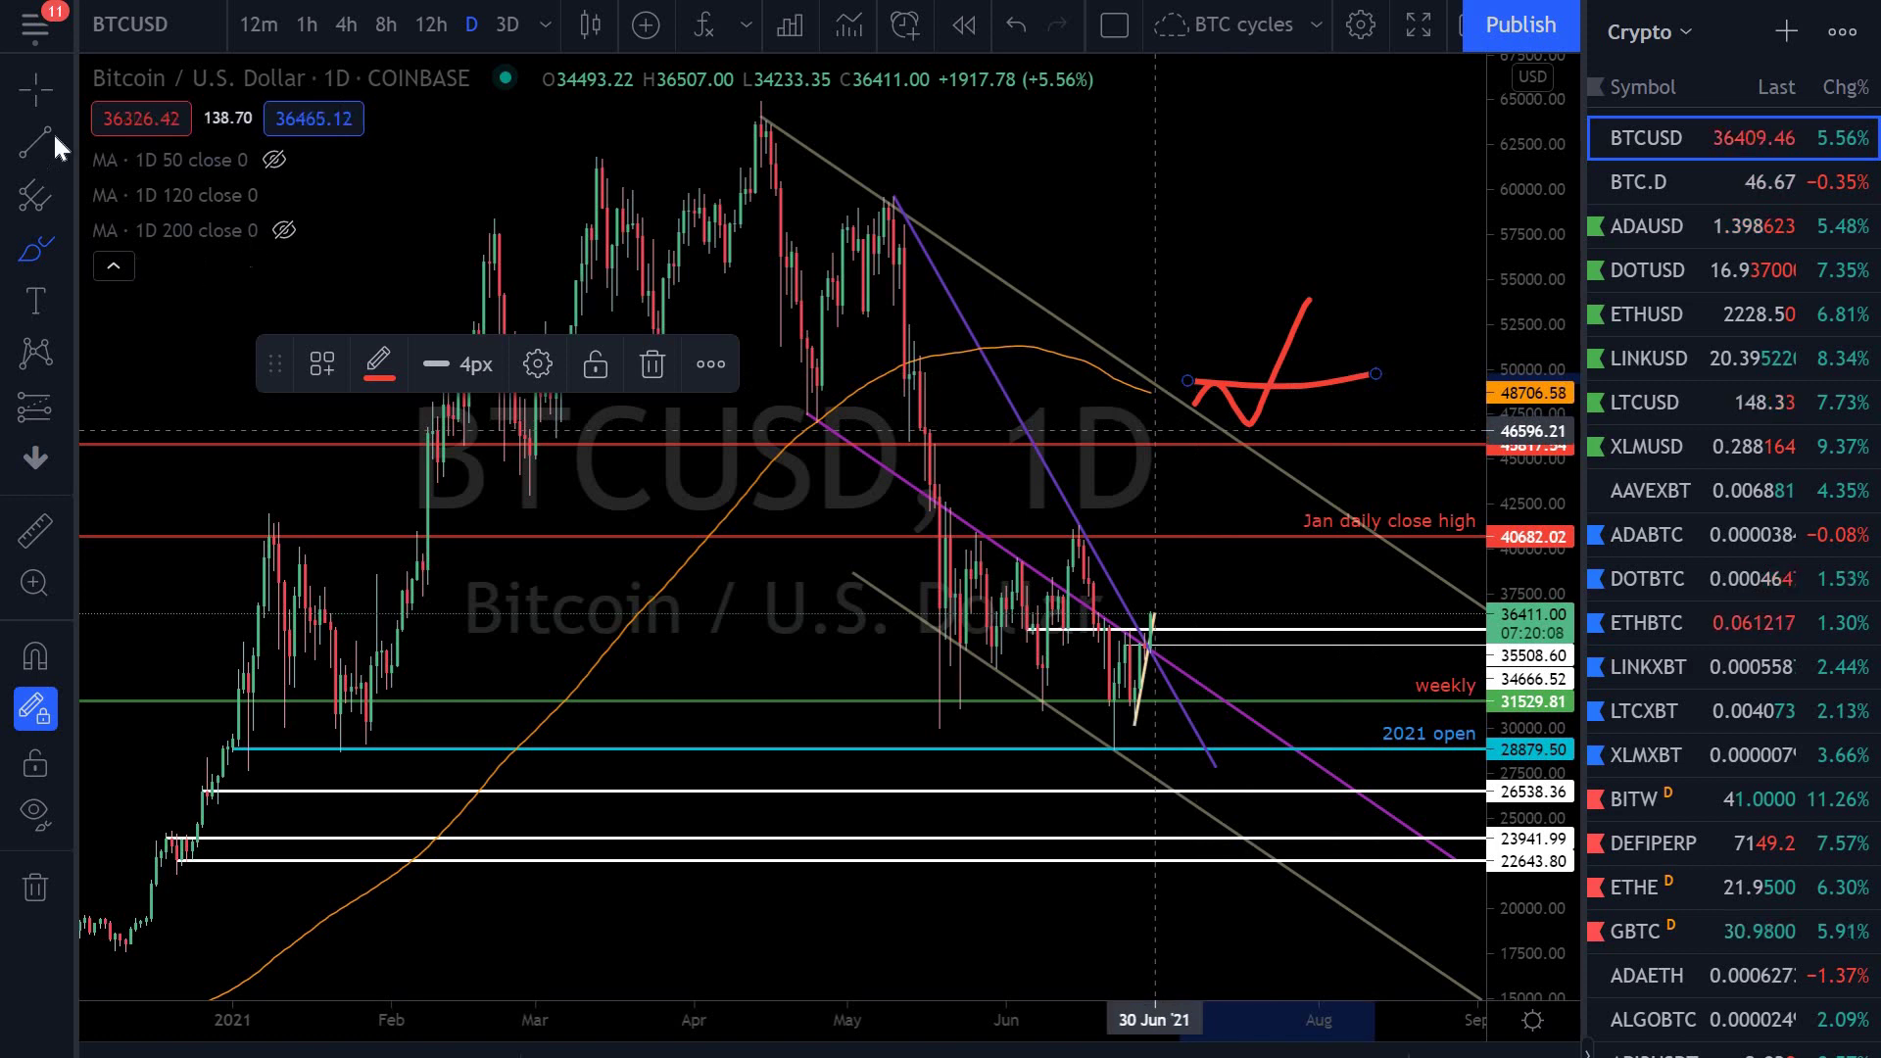
{"action": "left_click", "coordinate": [36, 90]}
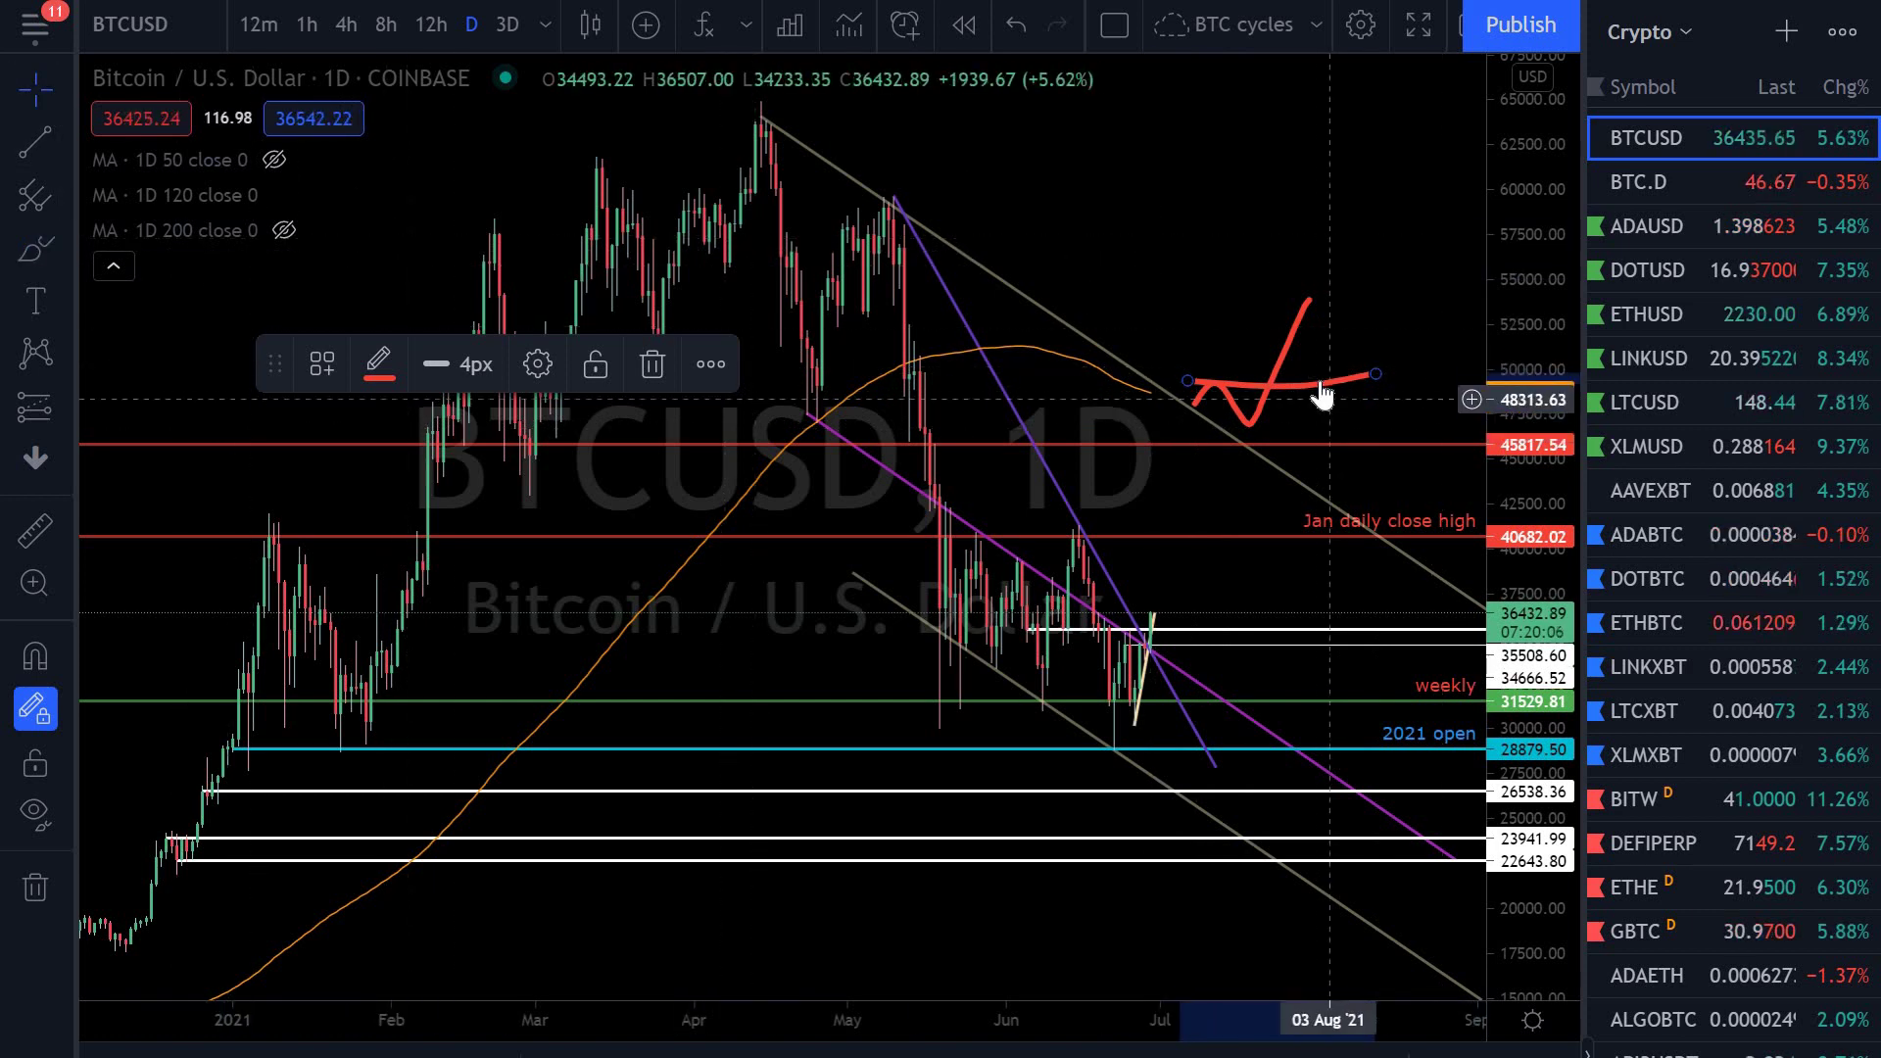
{"action": "key", "text": "Delete"}
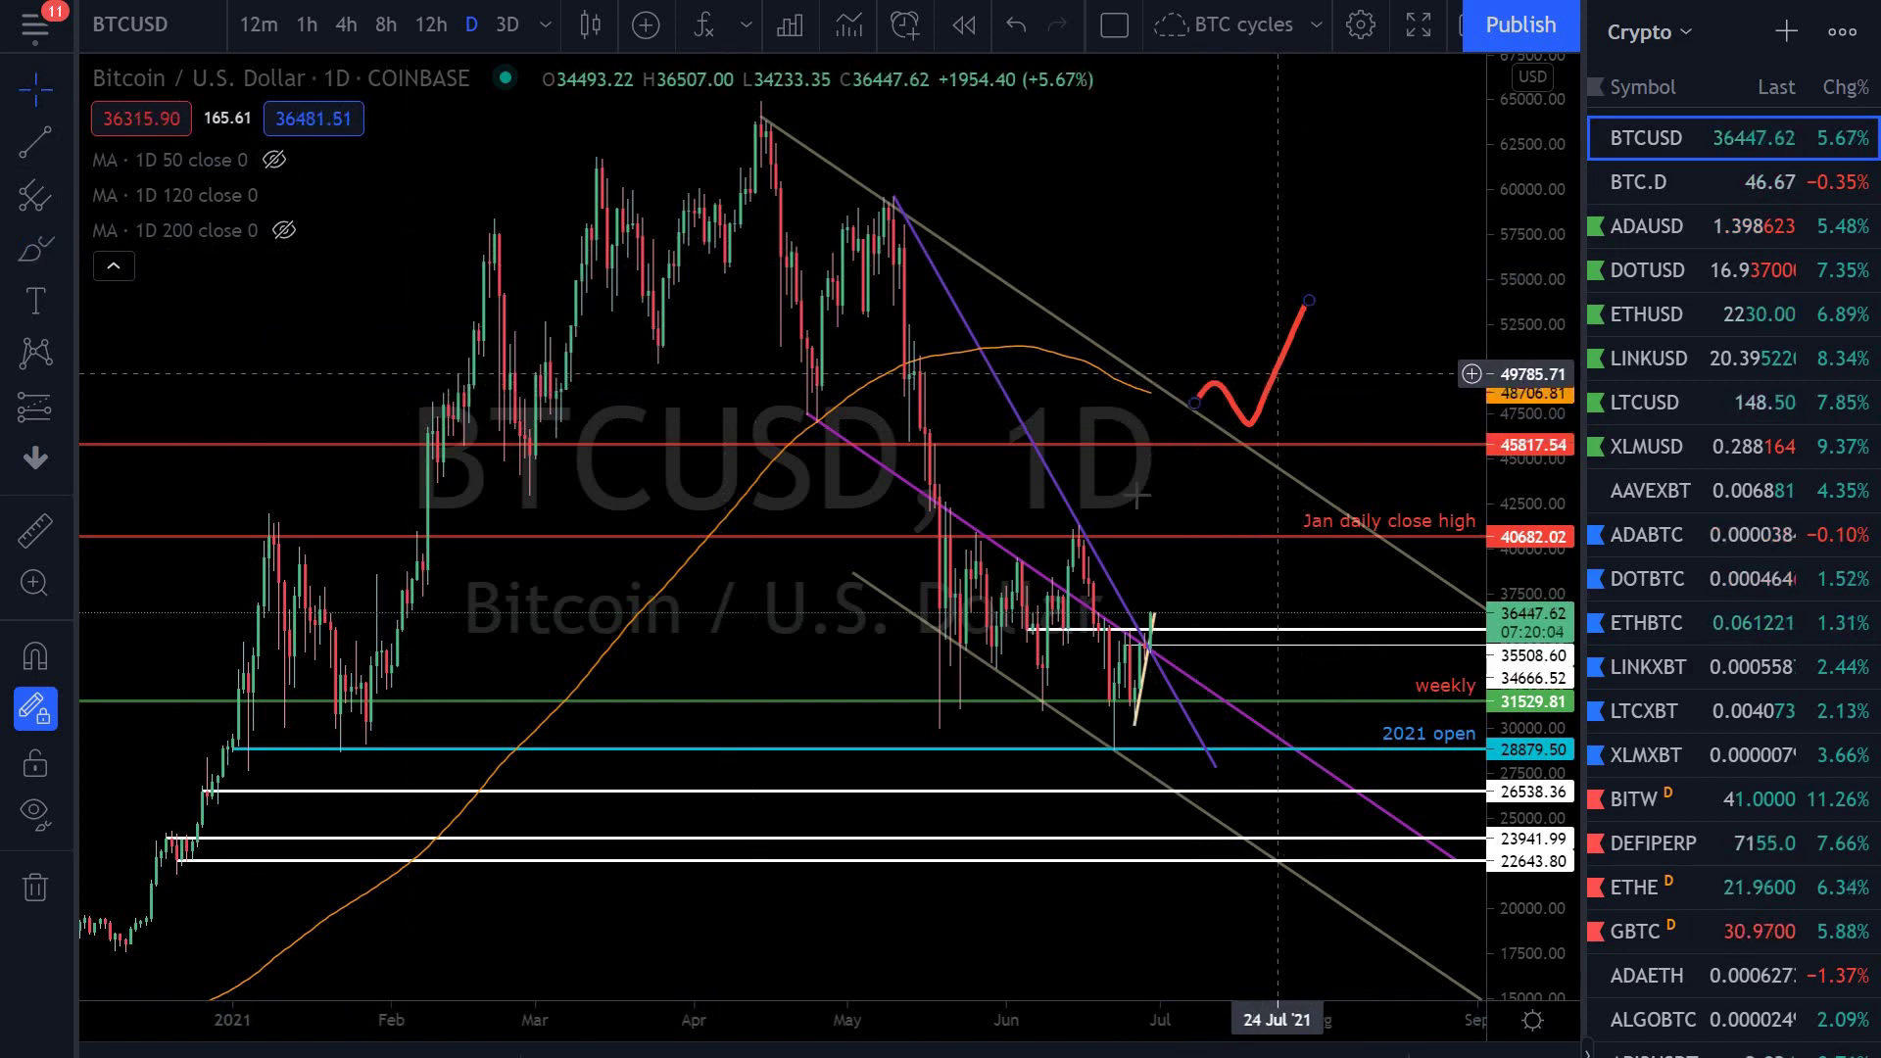
{"action": "key", "text": "Delete"}
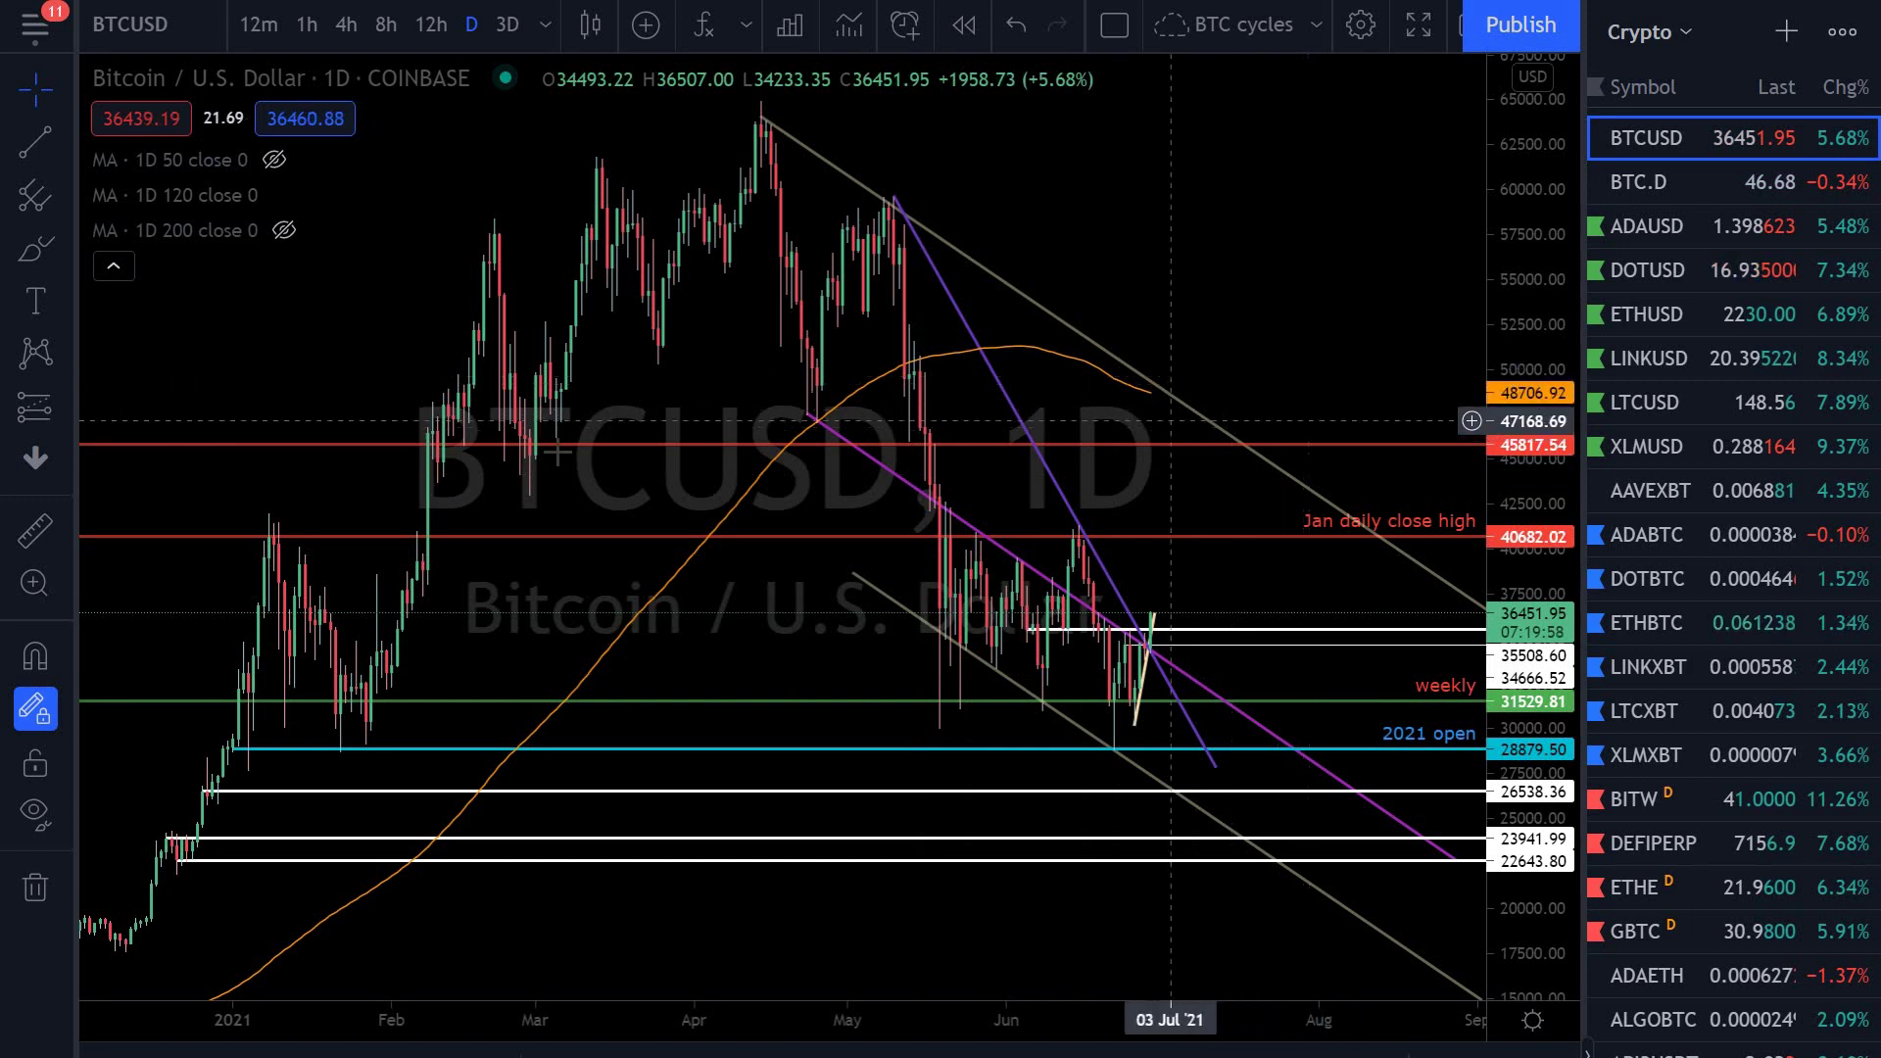
Circle the sideways range since mid-May between the 40682.02 and 31529.81 levels with a red brush stroke, and delete the circle
{"action": "scroll", "coordinate": [784, 546], "scroll_direction": "down", "scroll_amount": 2}
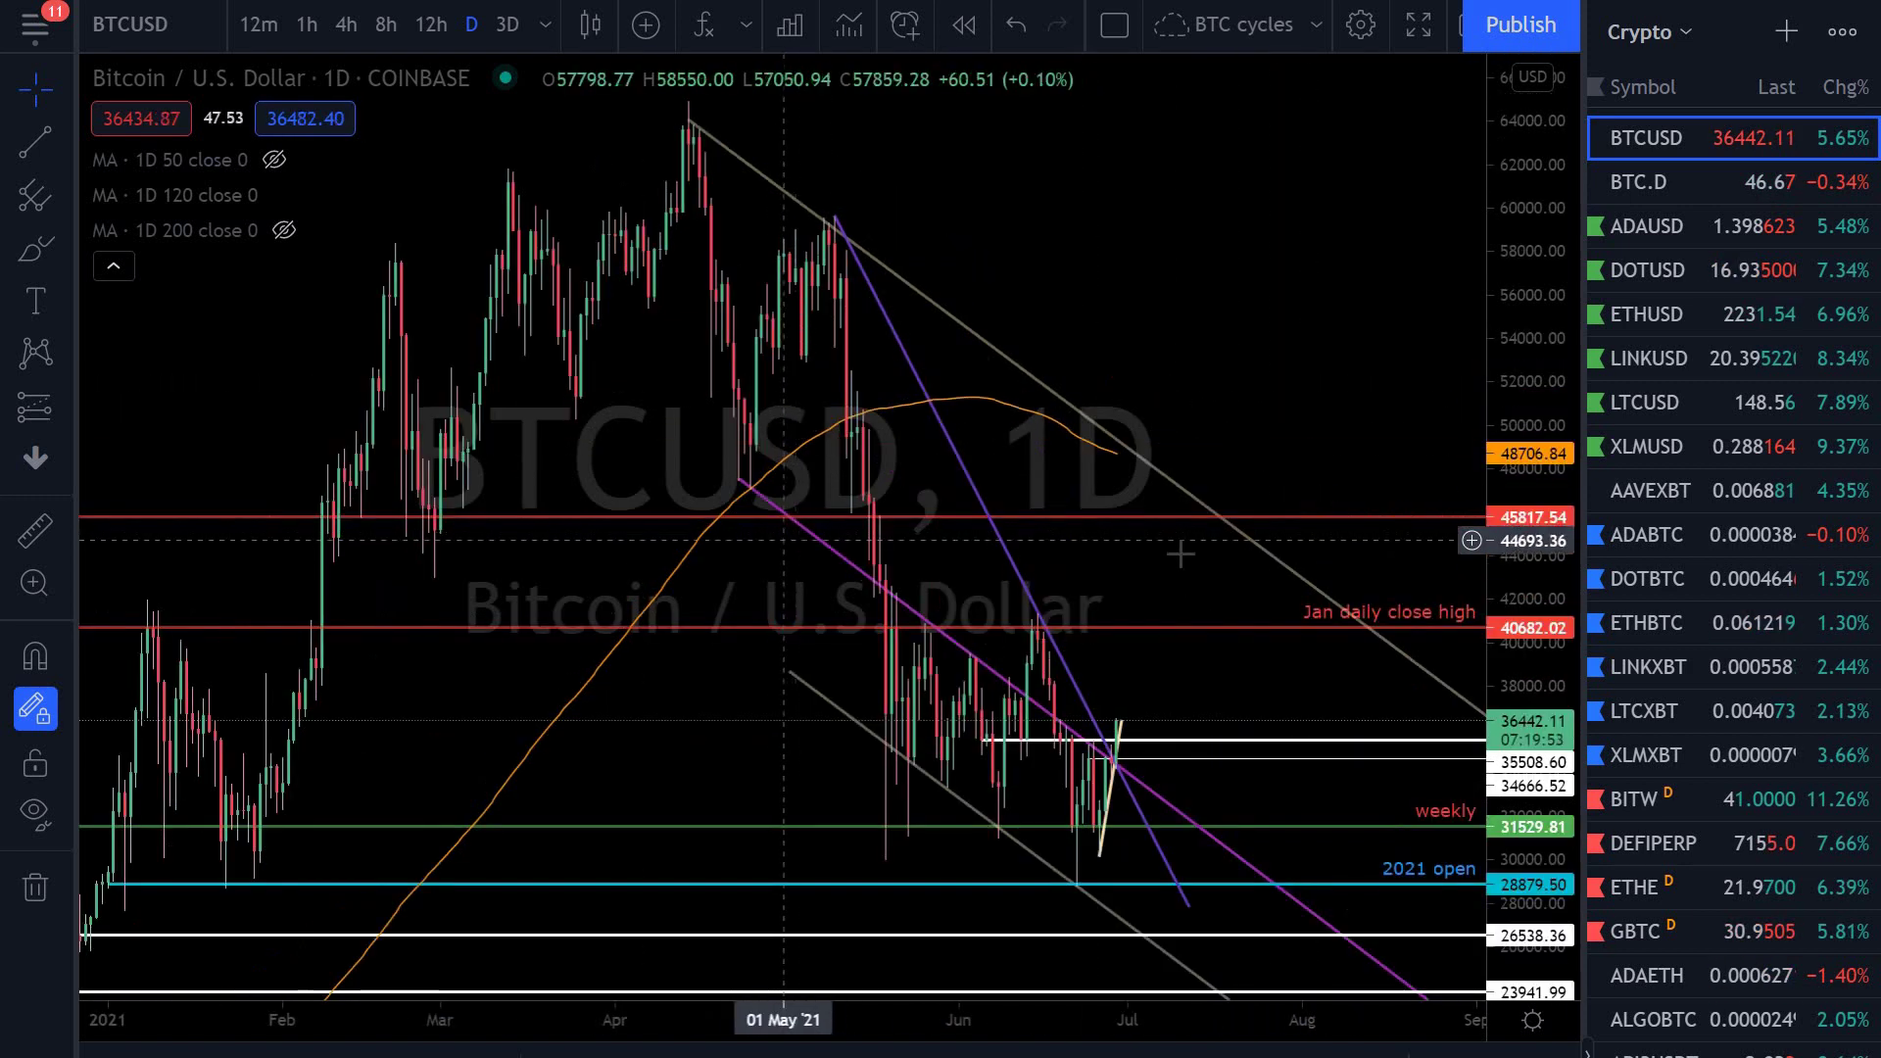
{"action": "scroll", "coordinate": [1178, 554], "scroll_direction": "up", "scroll_amount": 2}
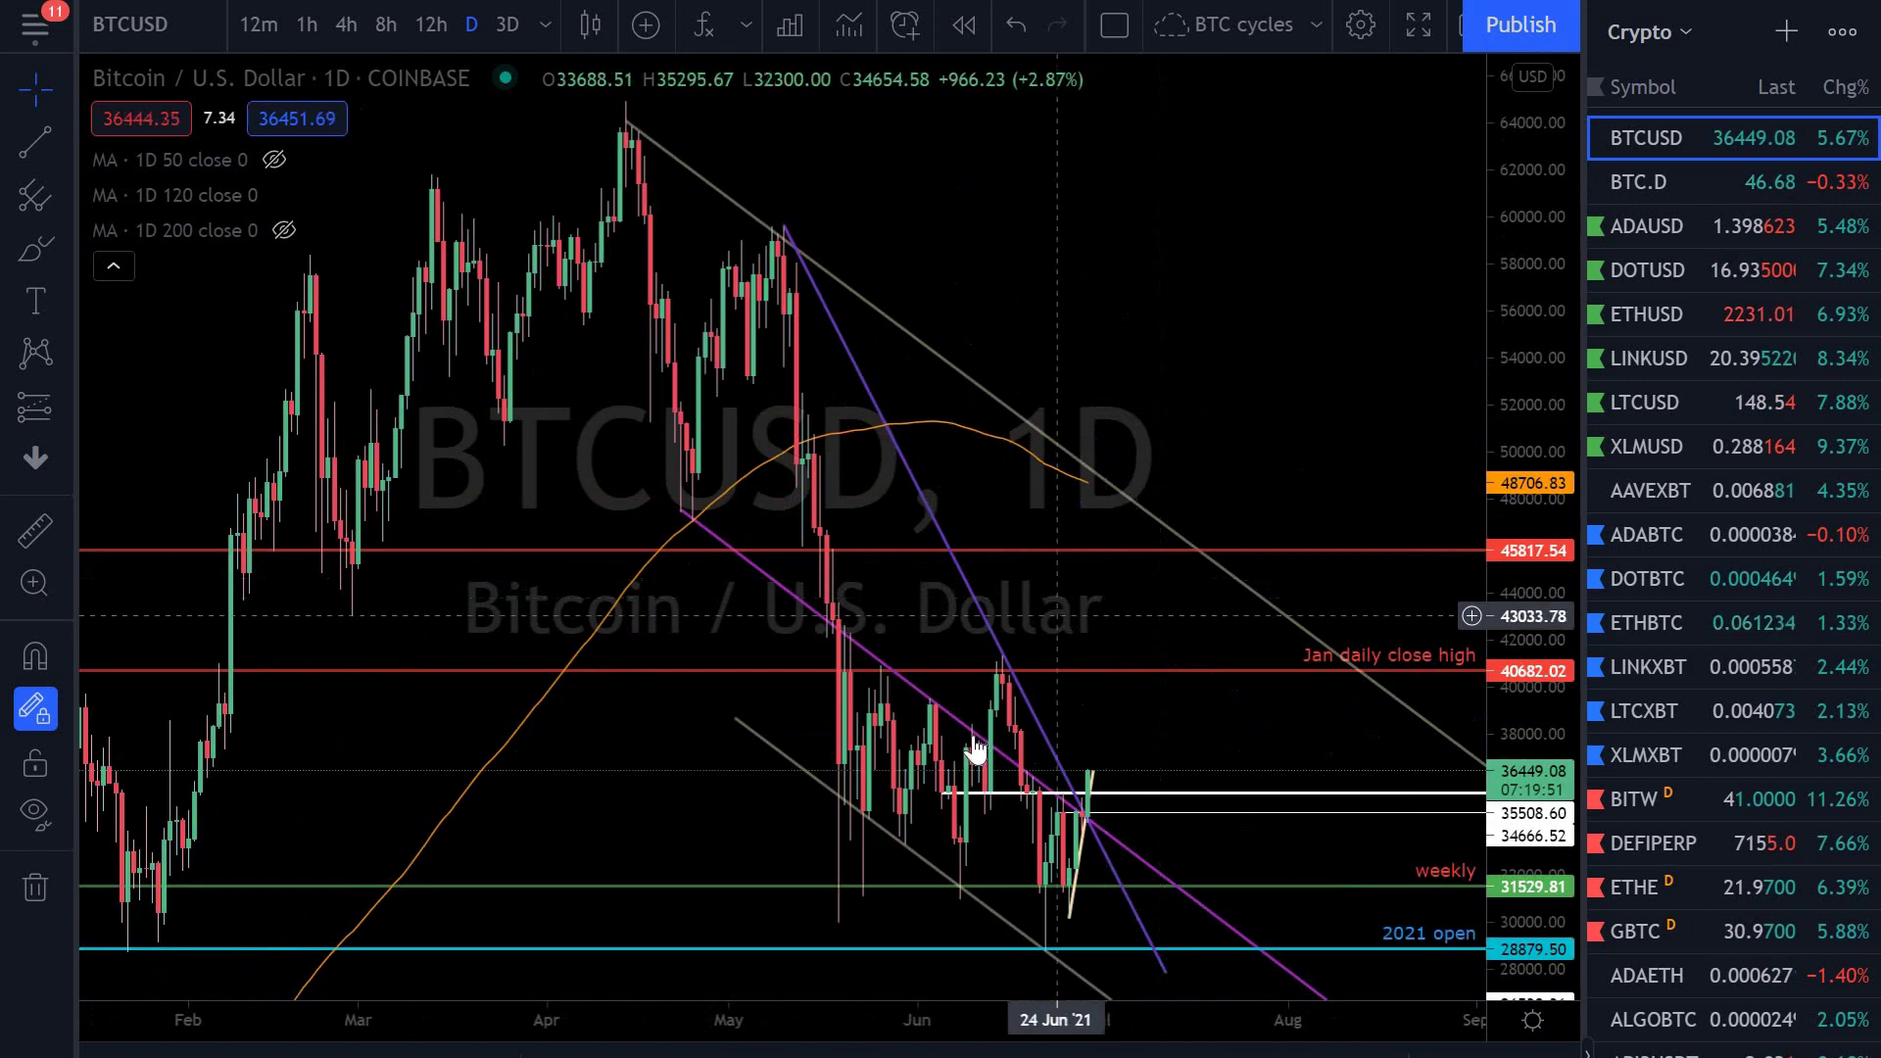
{"action": "scroll", "coordinate": [88, 303], "scroll_direction": "down", "scroll_amount": 3}
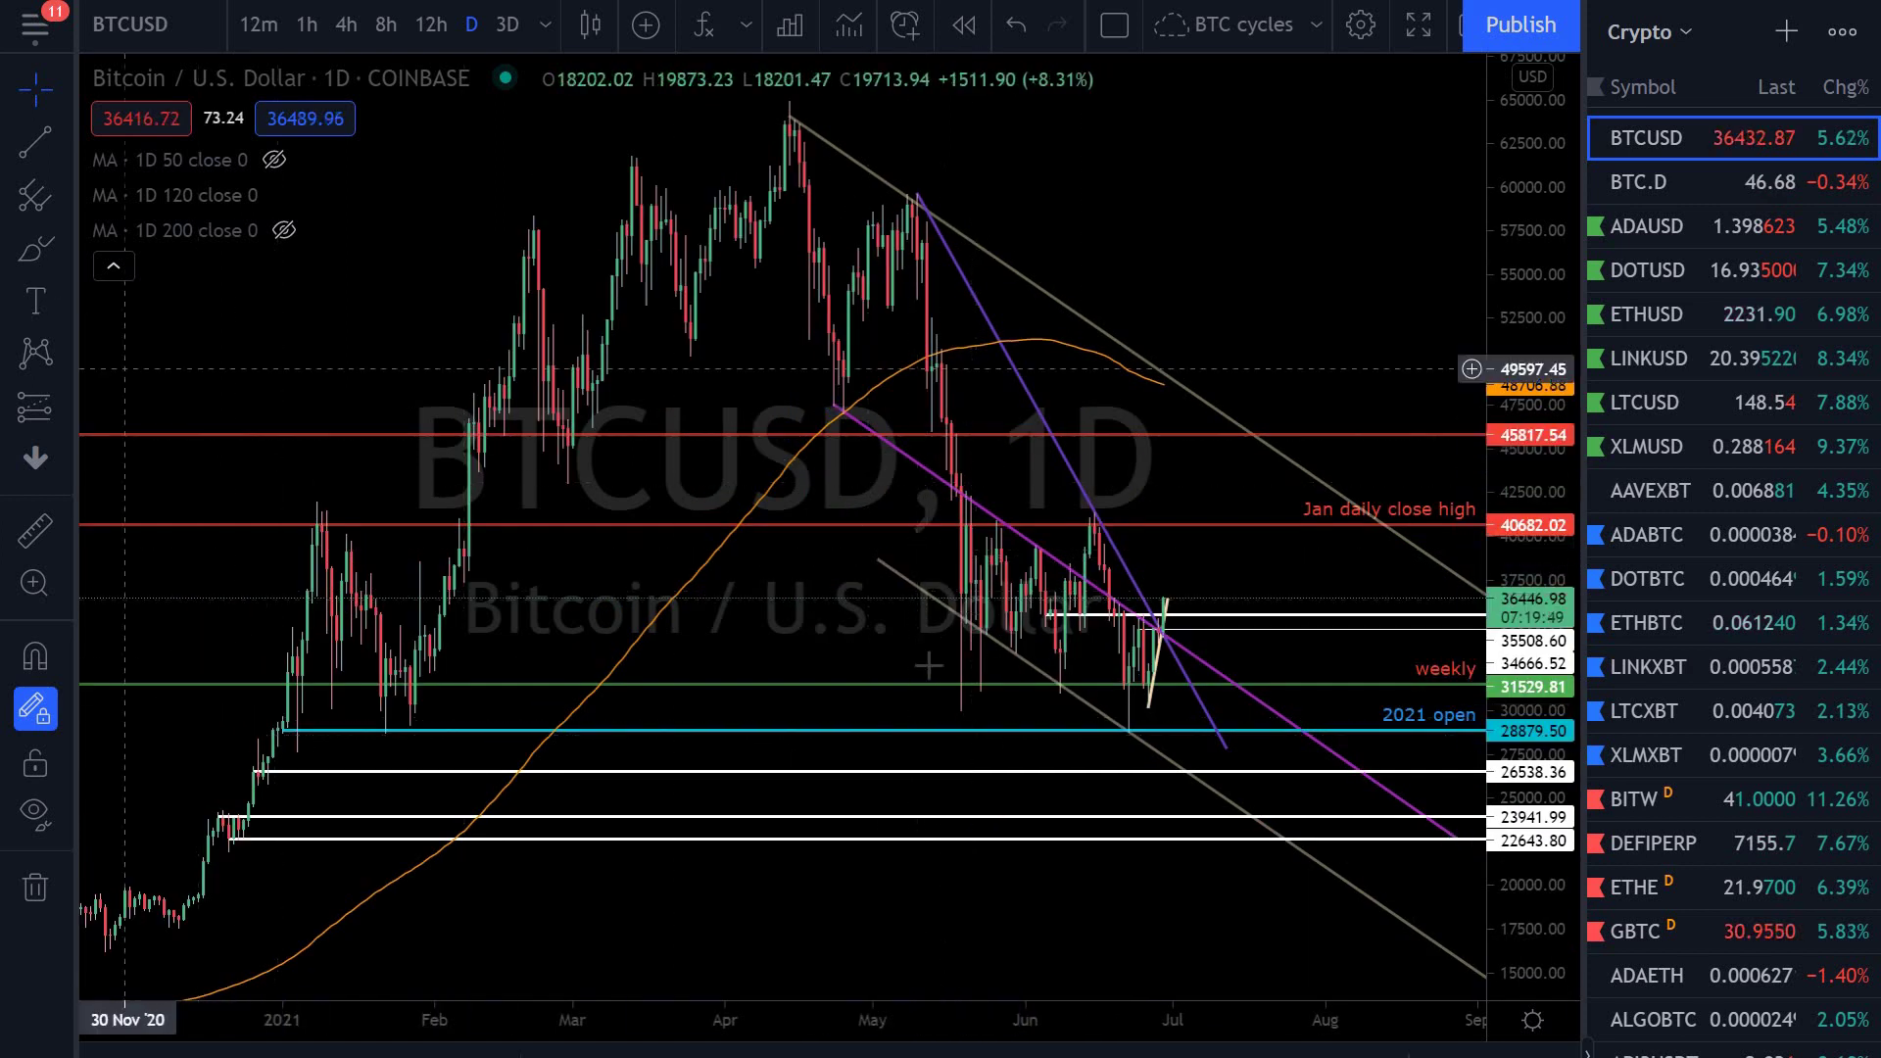
{"action": "left_click", "coordinate": [35, 250]}
{"action": "mouse_move", "coordinate": [916, 568]}
{"action": "left_mouse_down"}
{"action": "mouse_move", "coordinate": [1312, 587]}
{"action": "mouse_move", "coordinate": [911, 563]}
{"action": "mouse_move", "coordinate": [941, 661]}
{"action": "mouse_move", "coordinate": [979, 669]}
{"action": "left_mouse_up"}
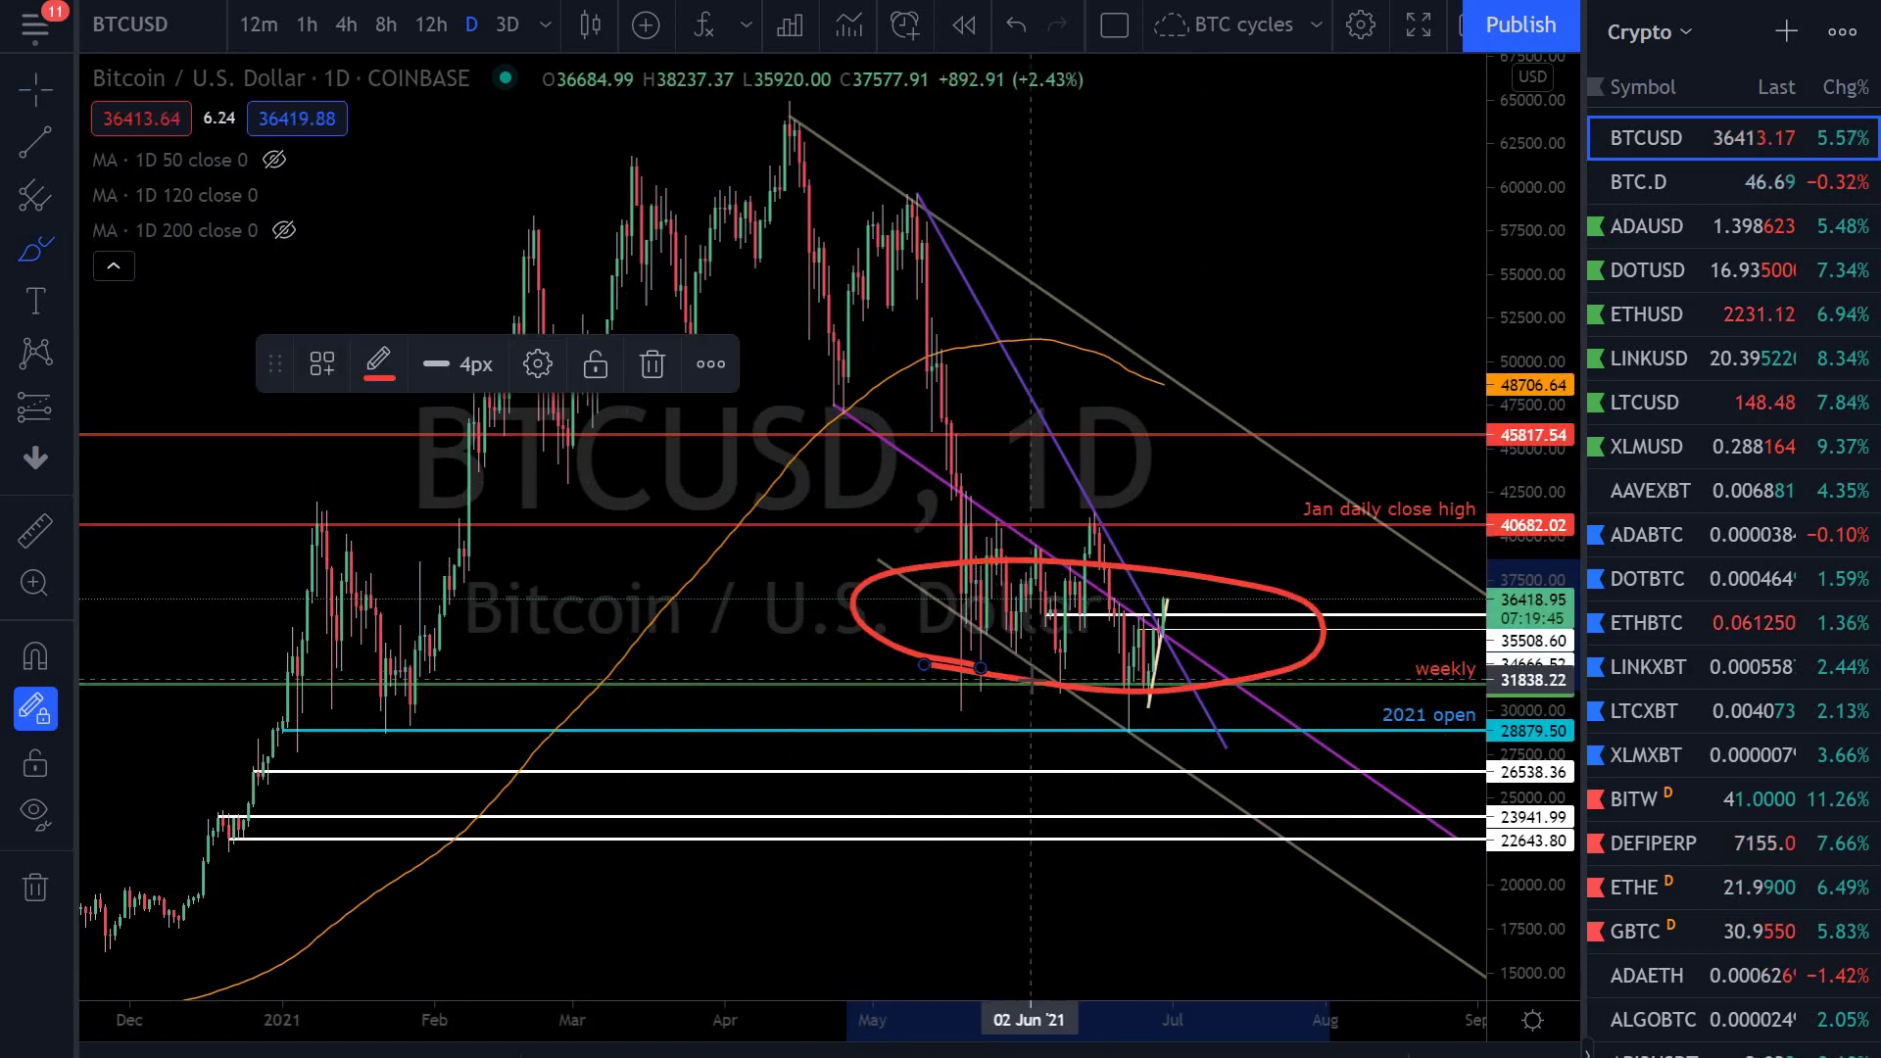
{"action": "key", "text": "Delete"}
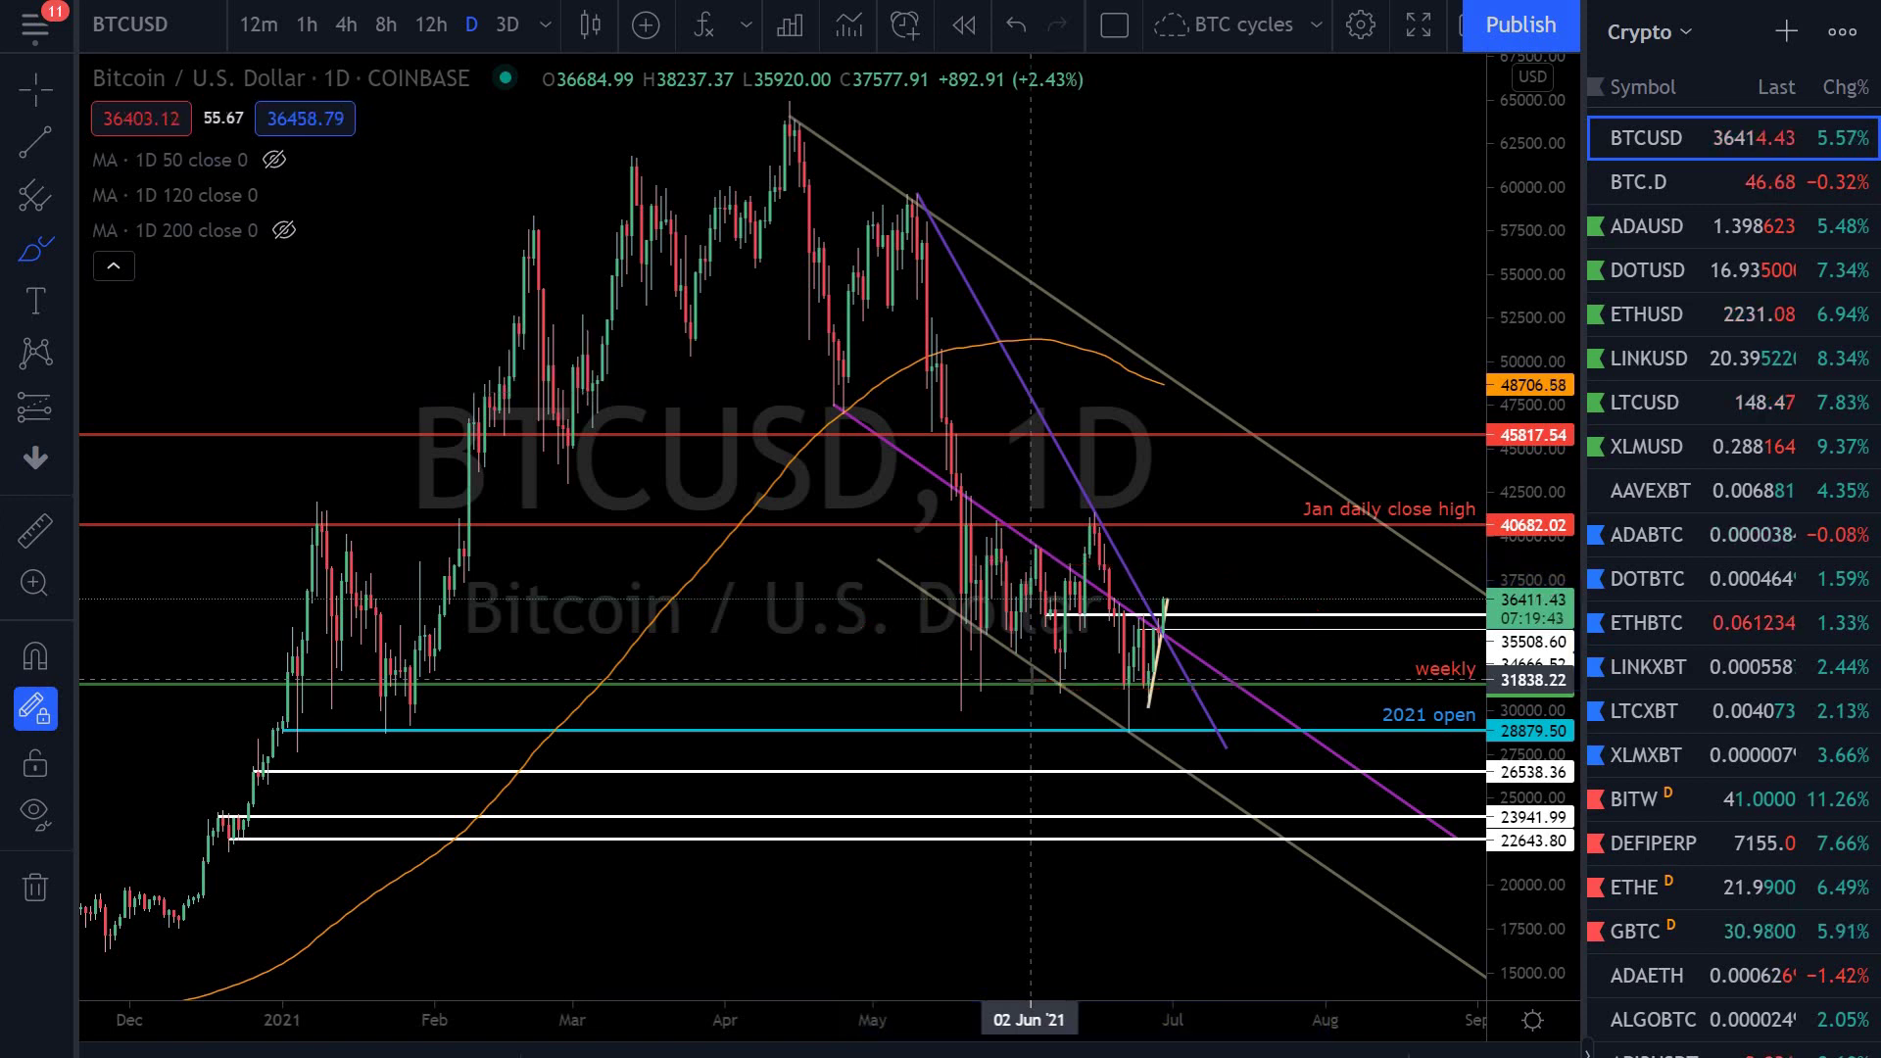